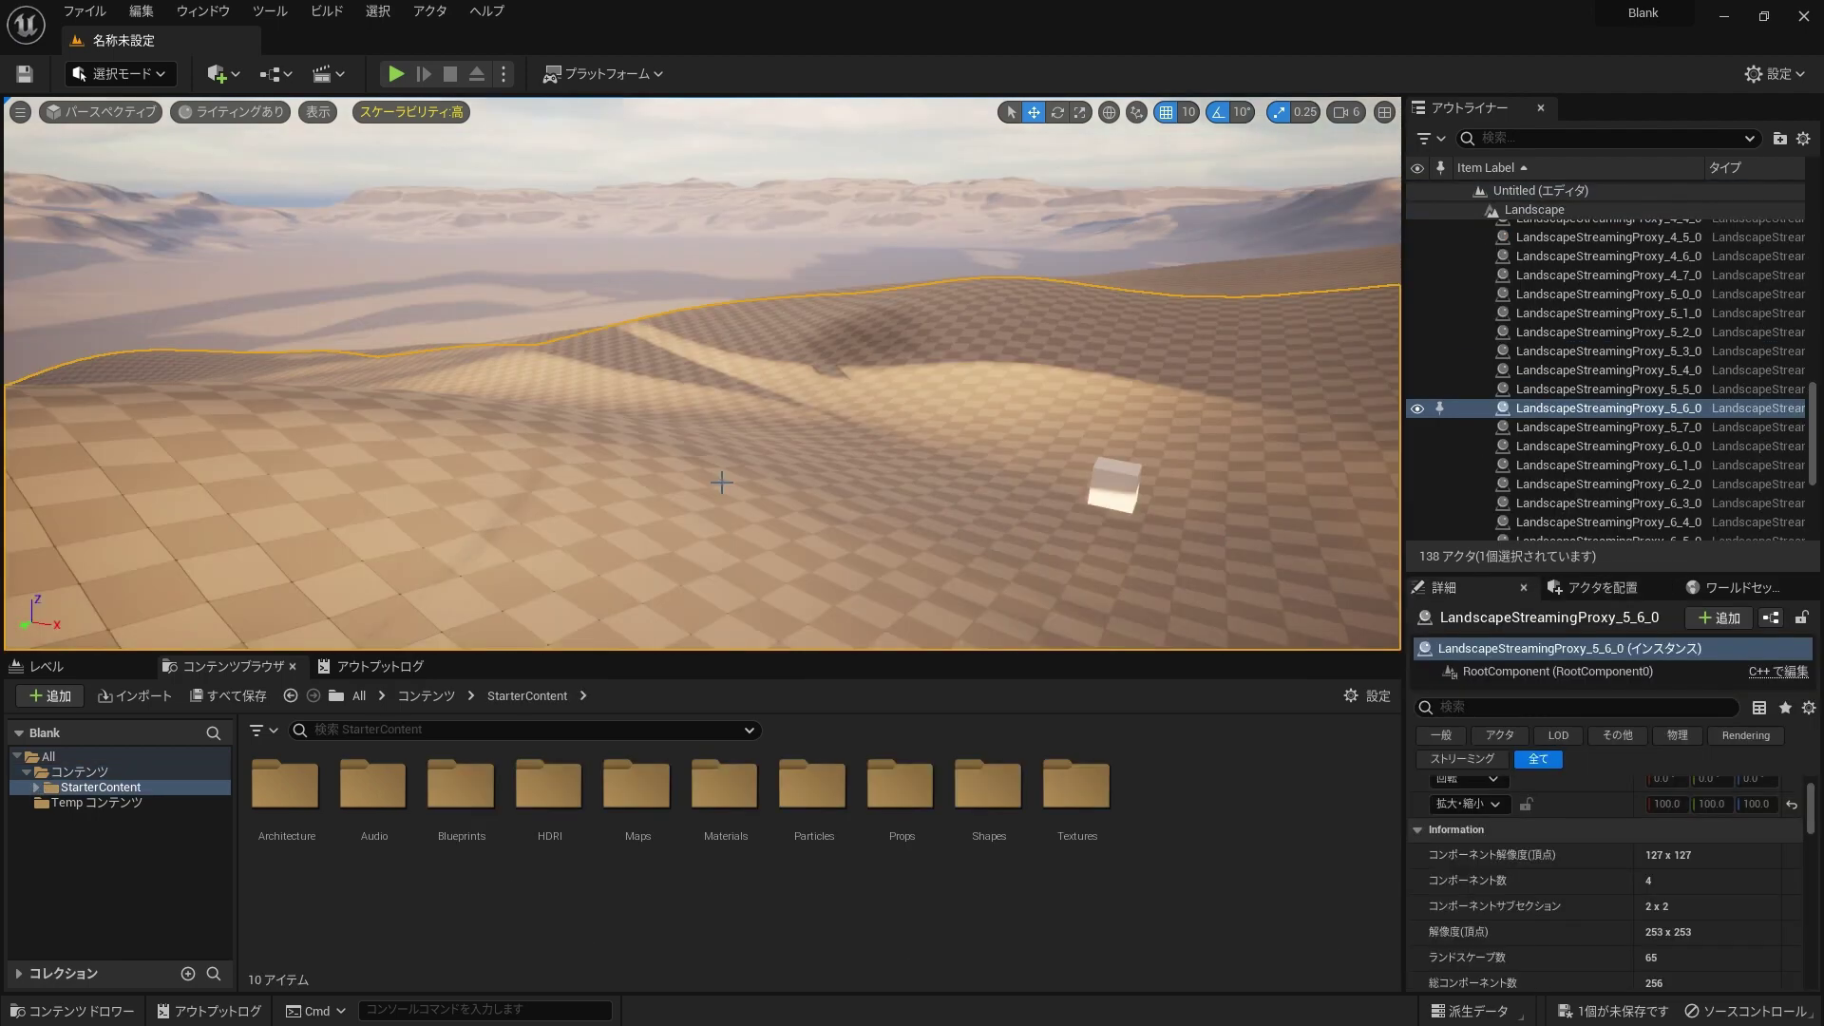
Step: Save the current level in the Content folder as Map1
key(ctrl+s)
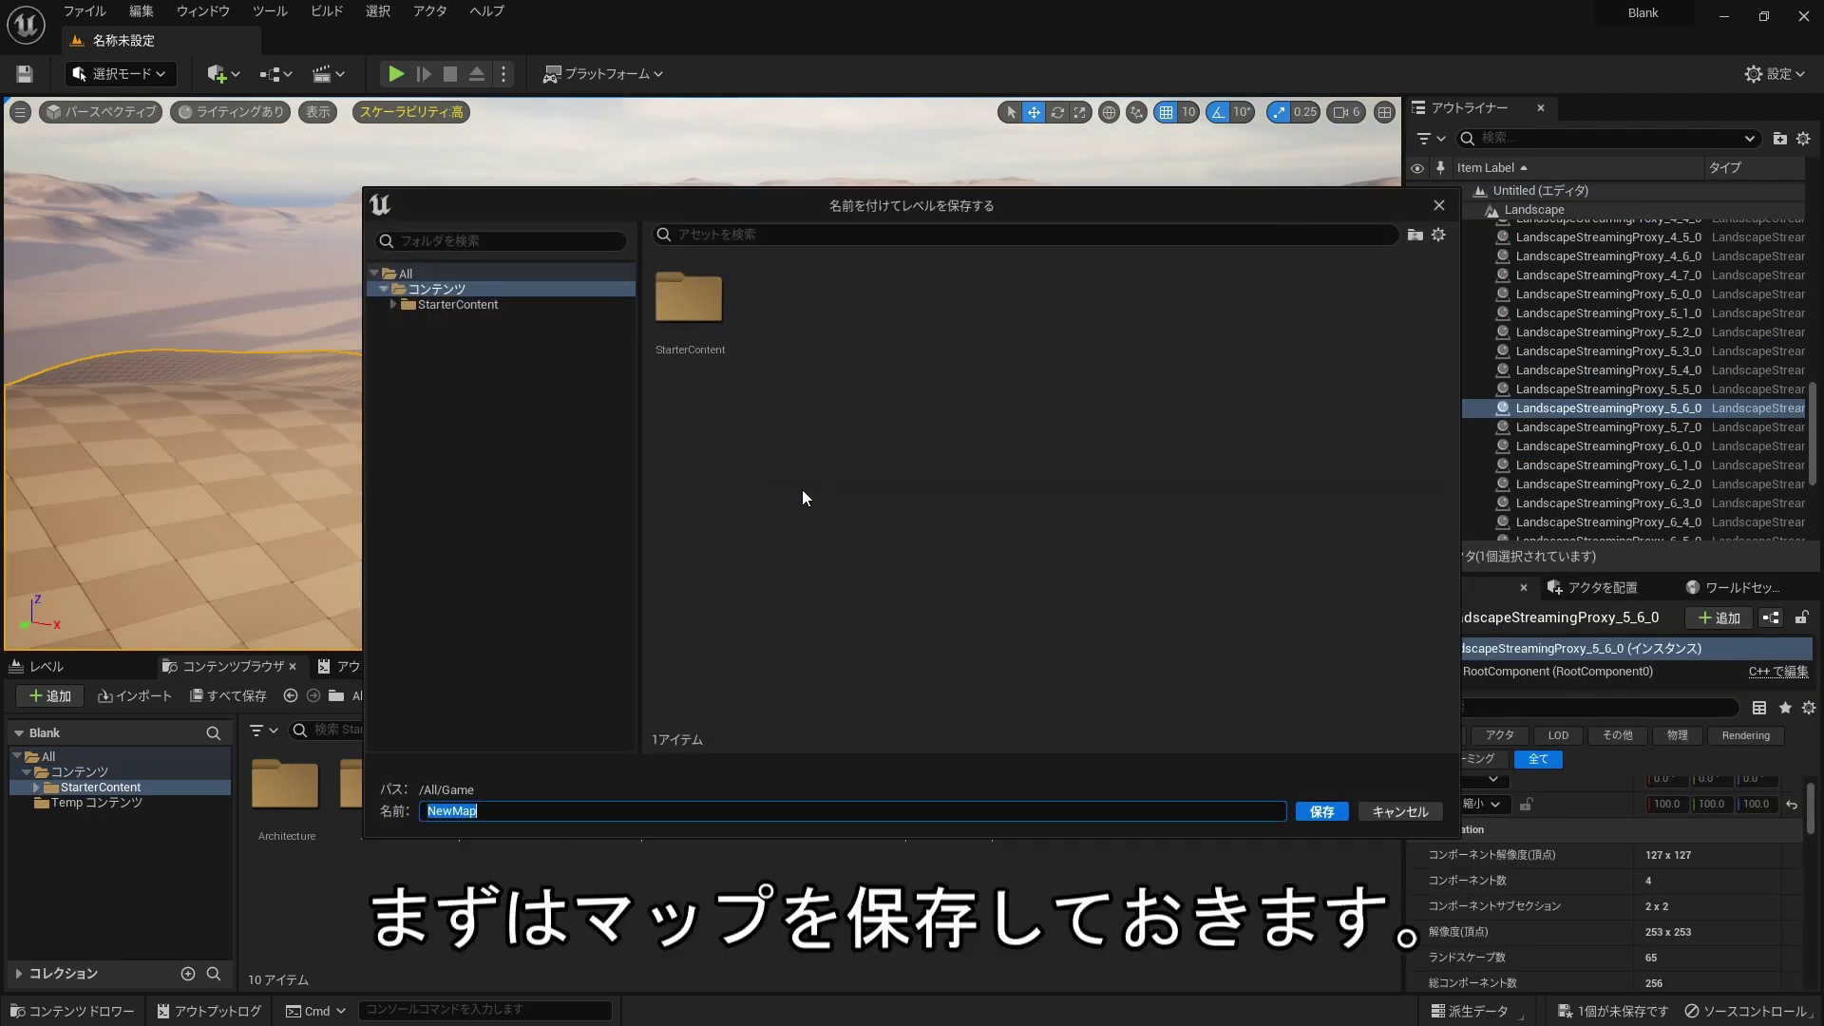
text(M)
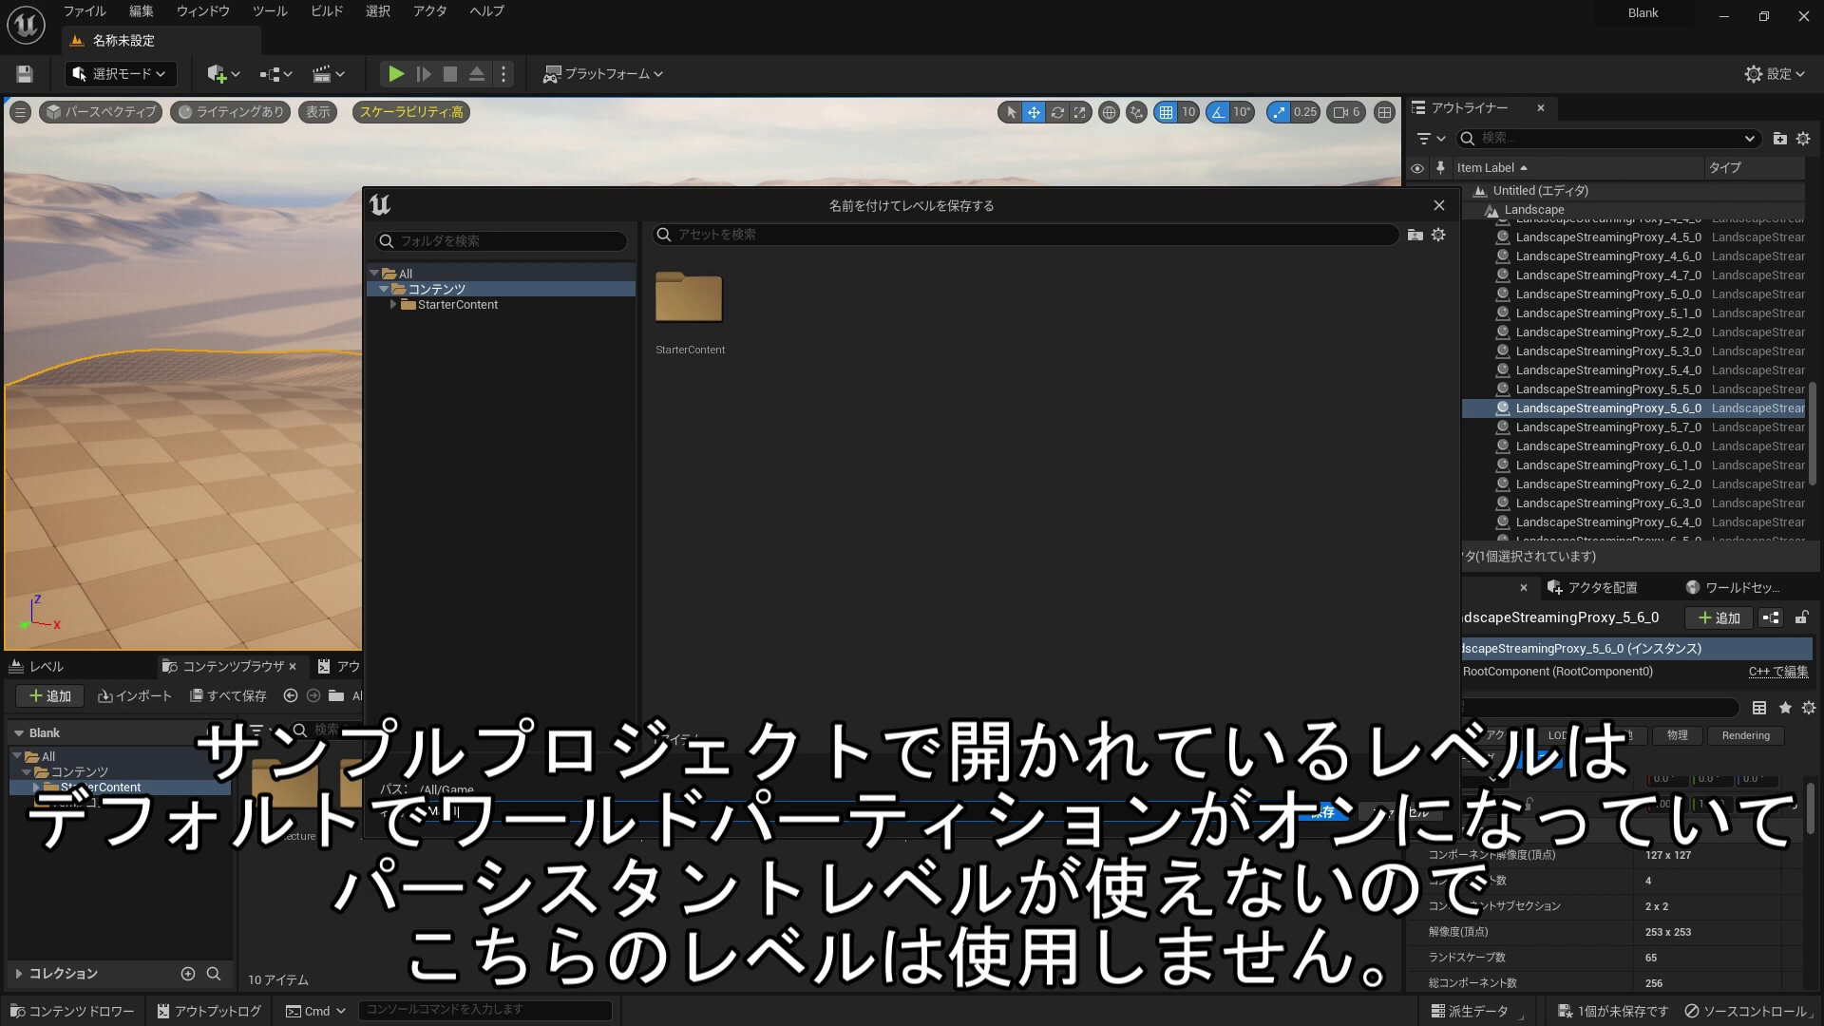
click(1307, 823)
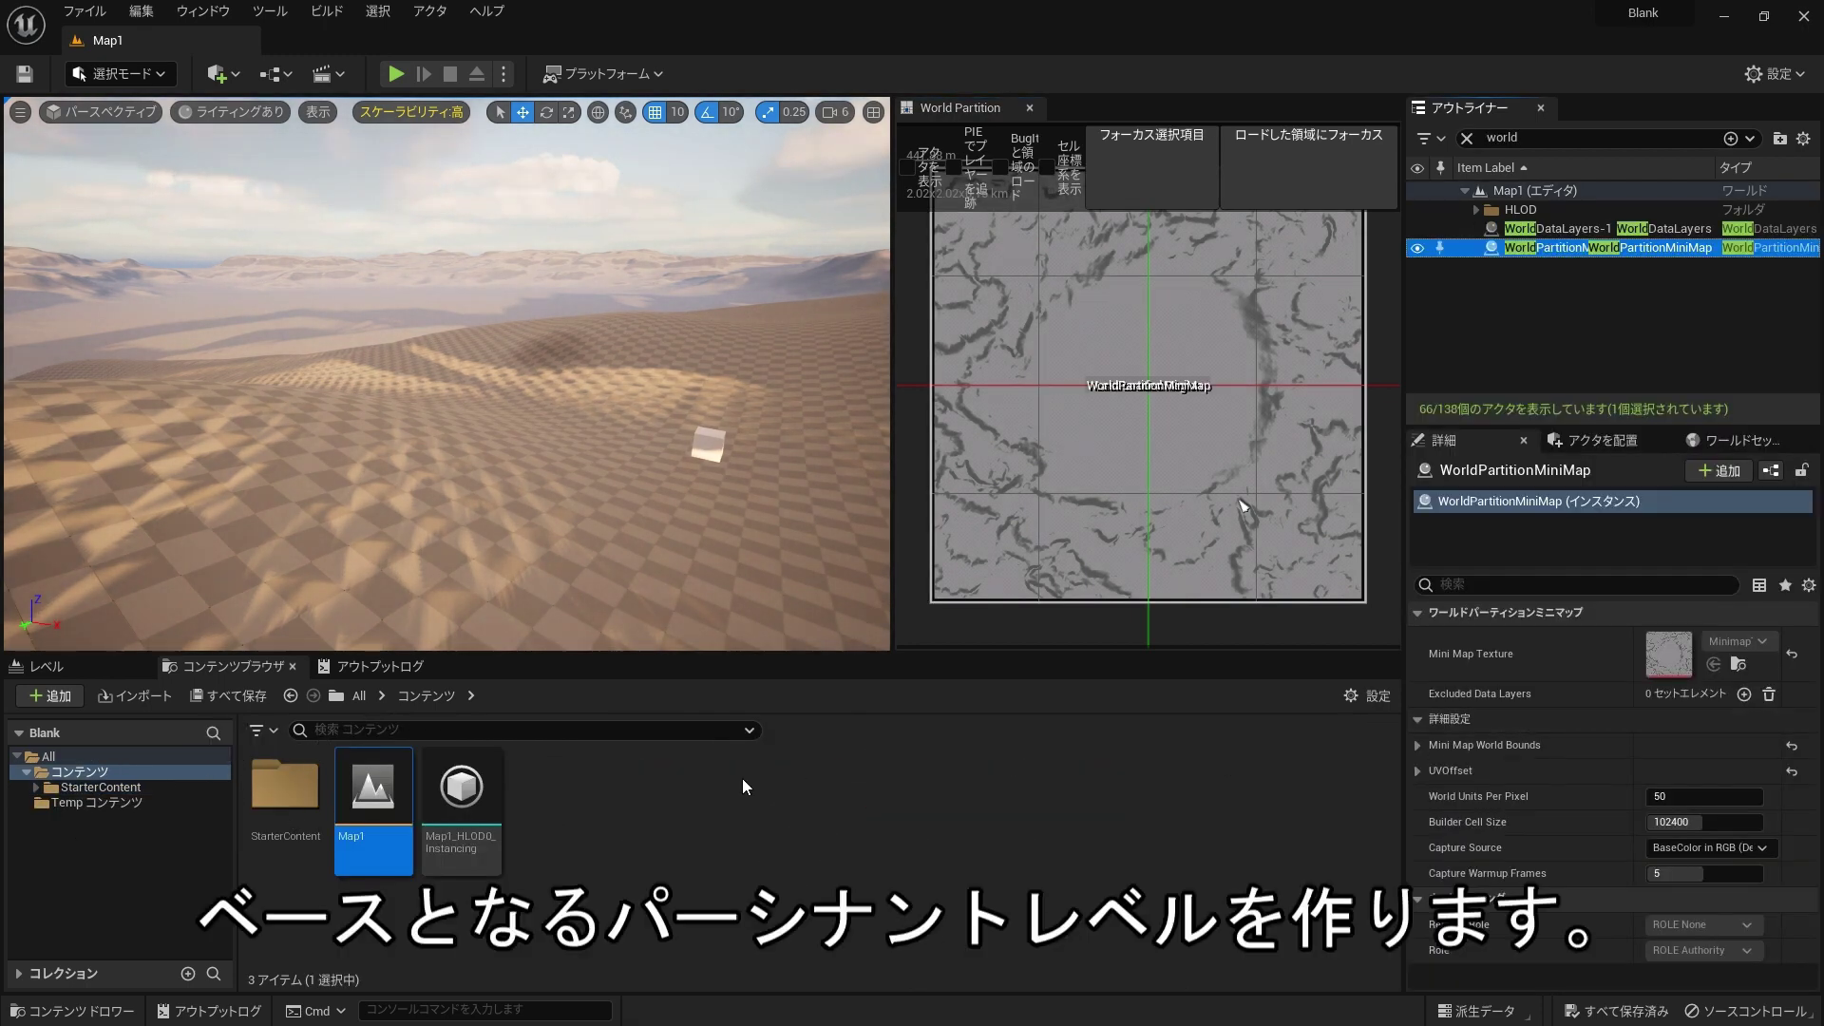
Step: Create a new level named Map2 in the Content folder and open it, saving the pending changes
right_click(606, 853)
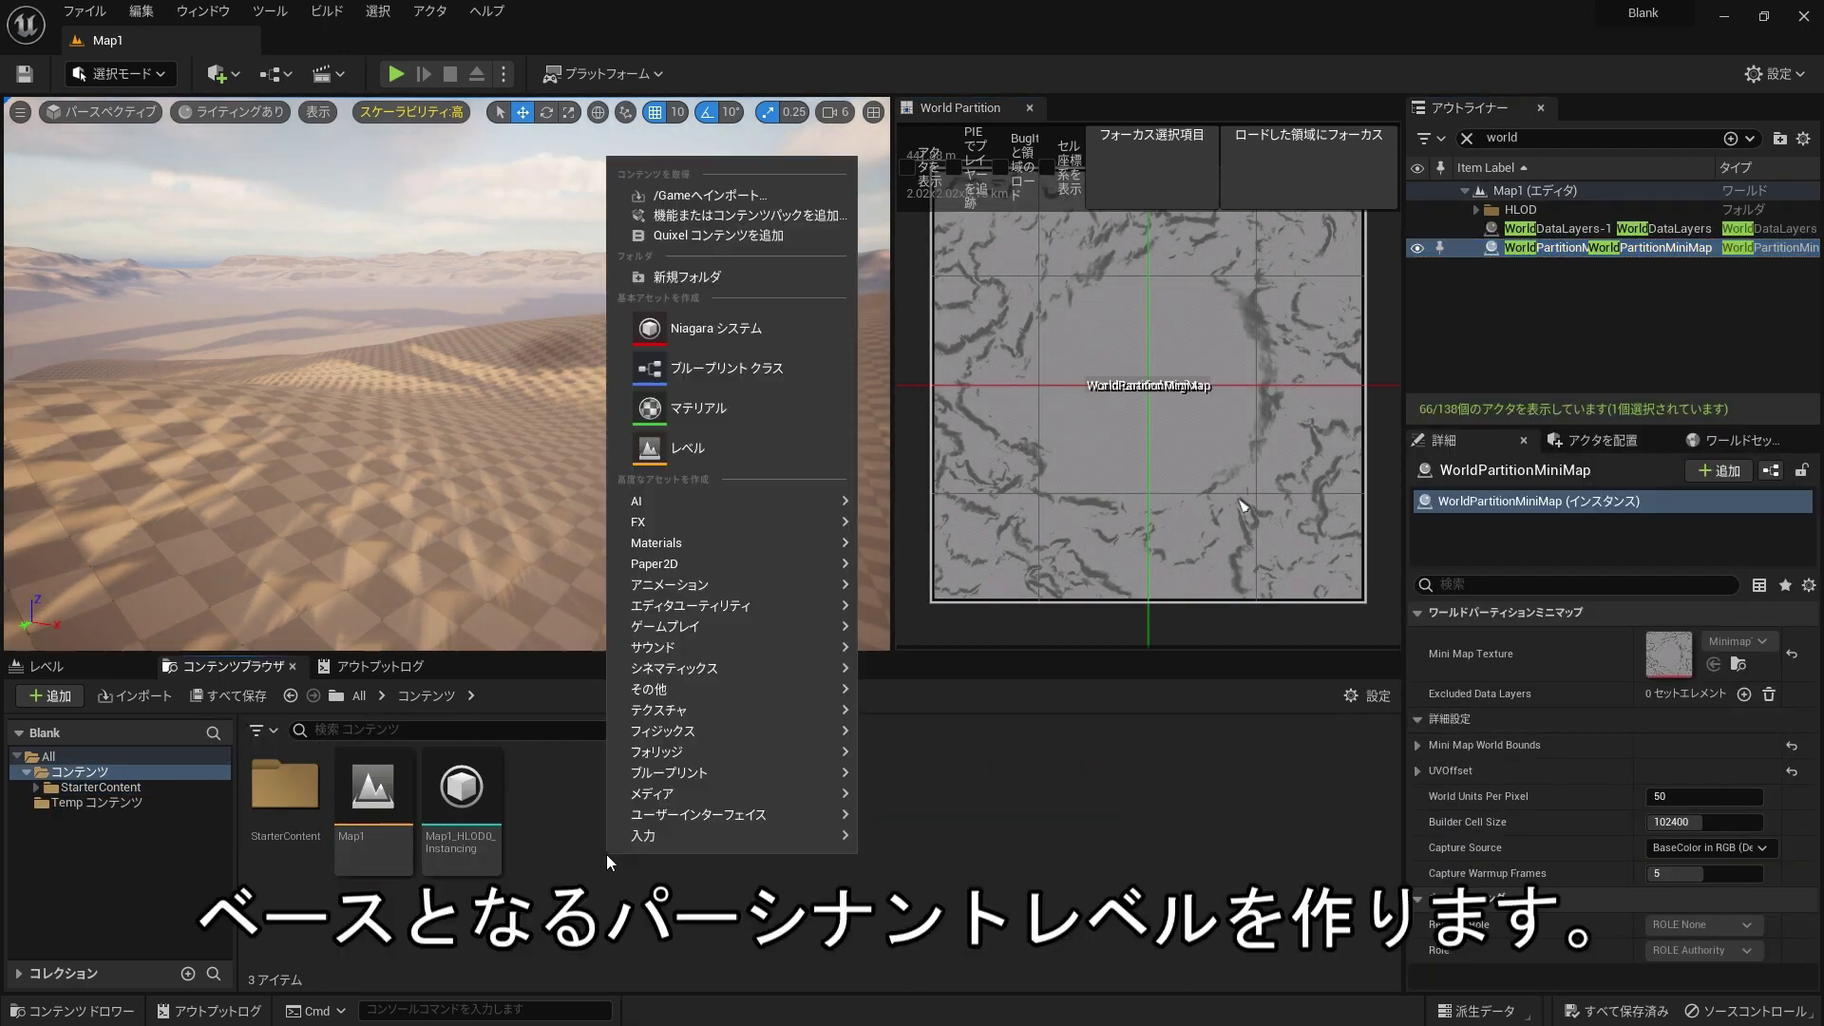
click(728, 442)
text(Map2)
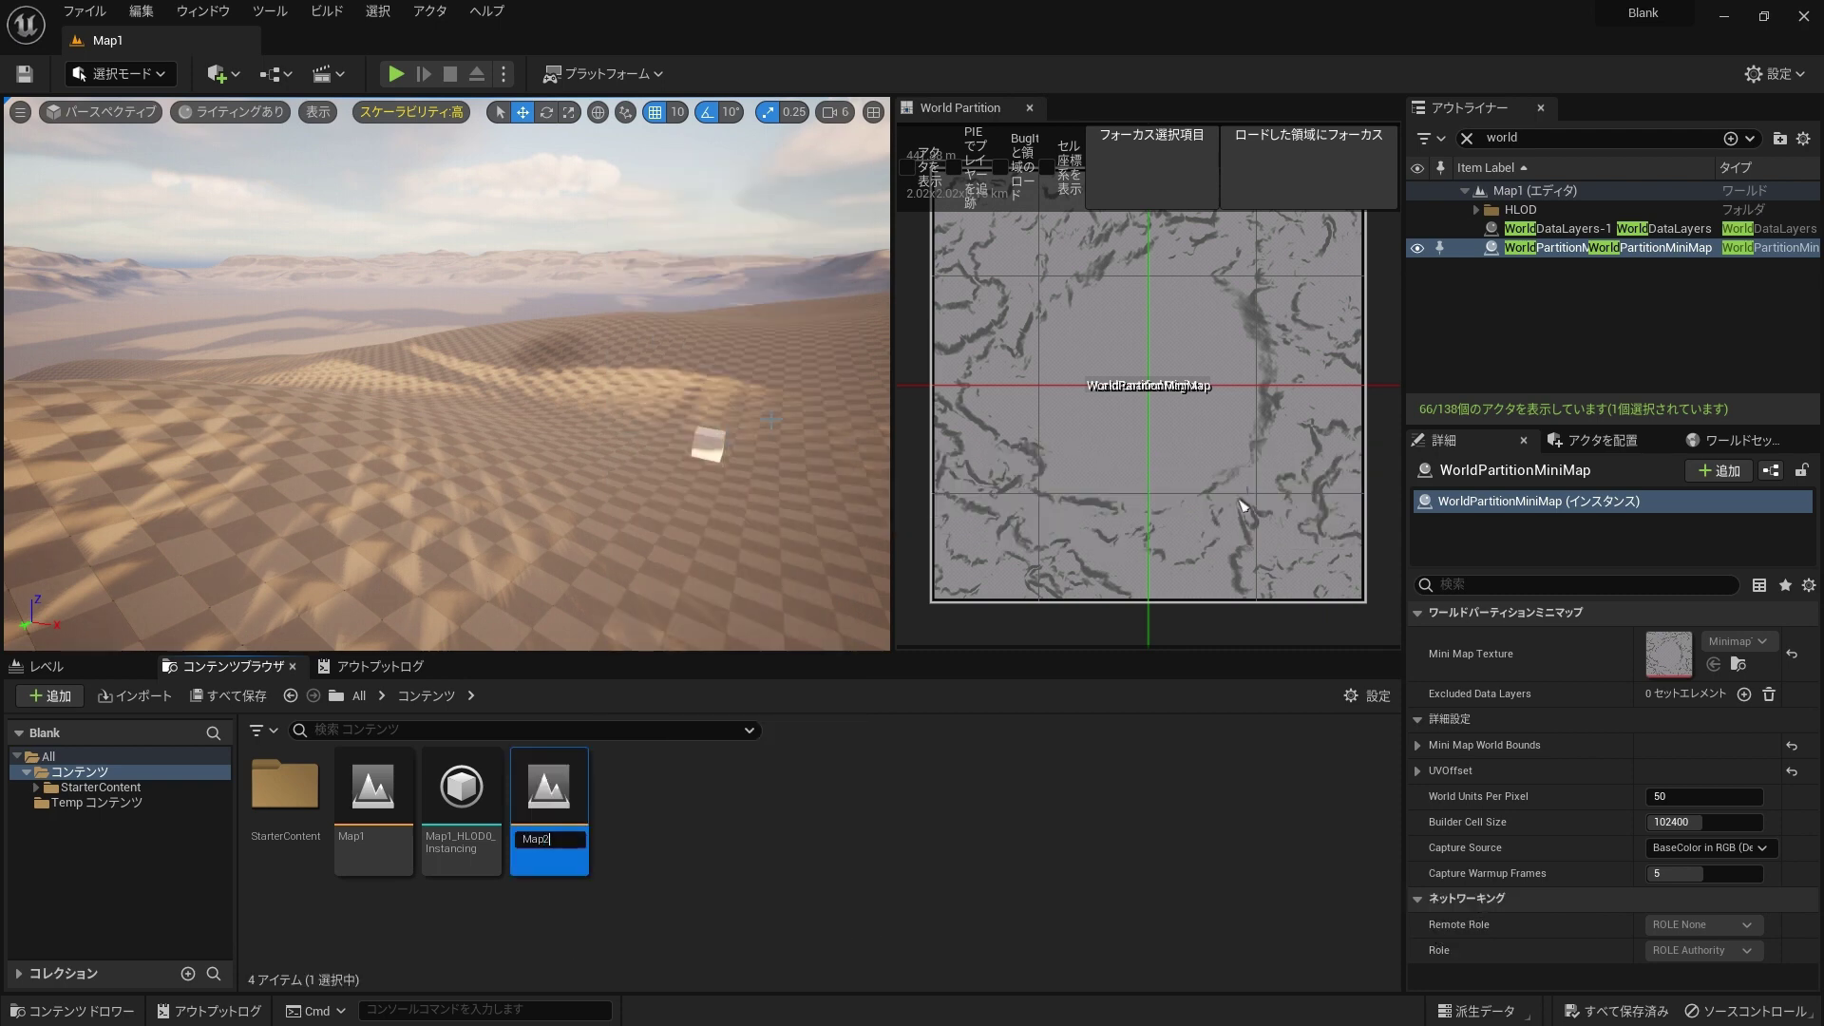
key(Return)
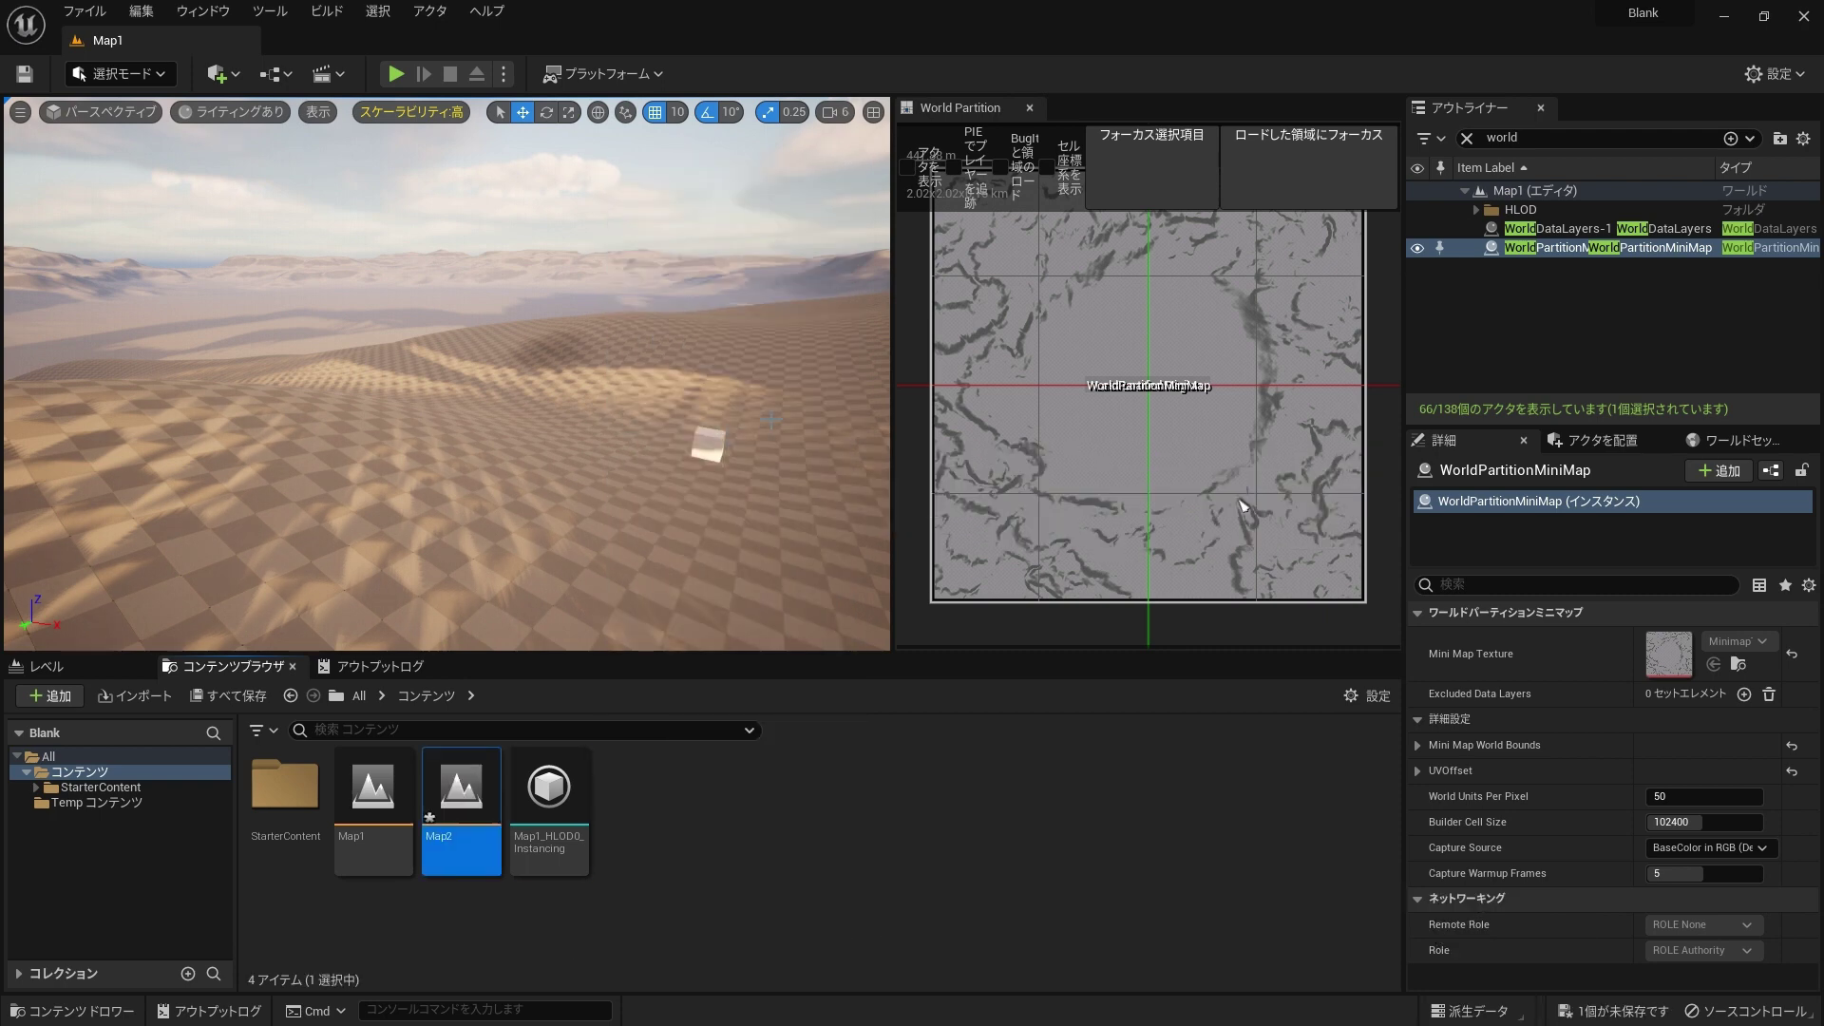
double_click(453, 791)
click(920, 738)
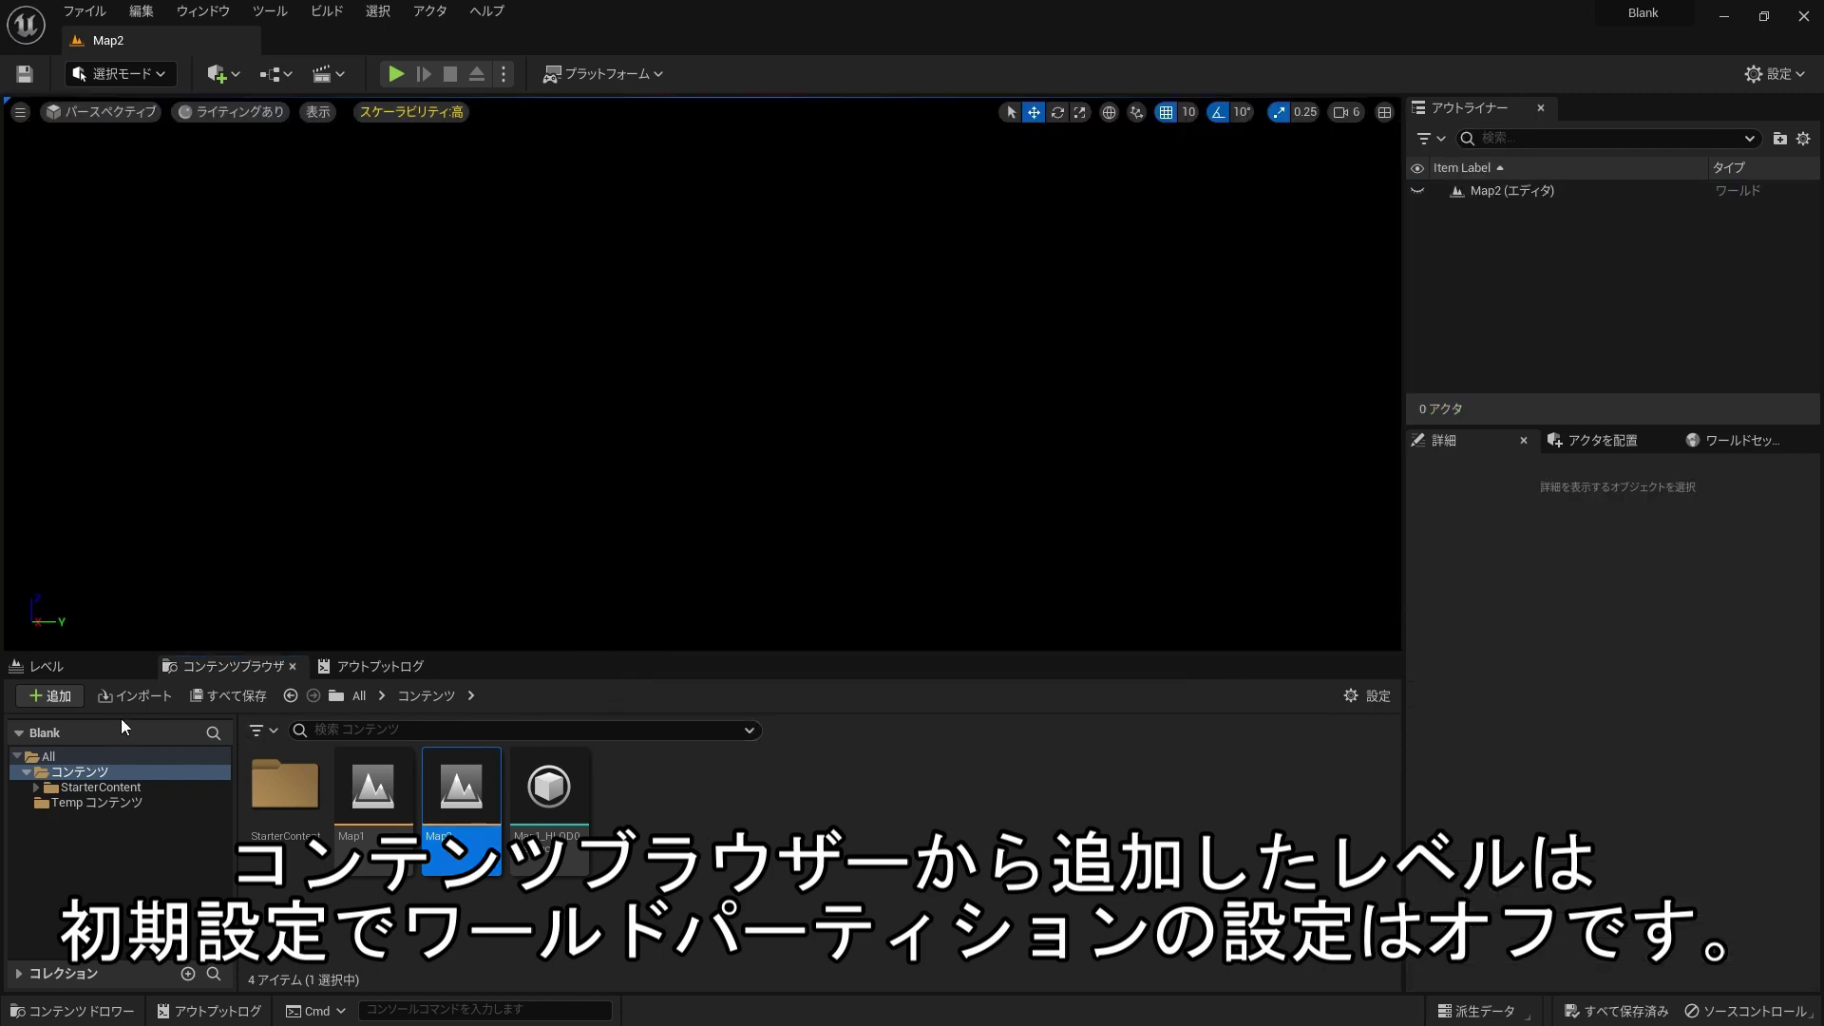
Step: Open the Map1 level again to view it in comparison with the empty level
click(83, 665)
click(196, 669)
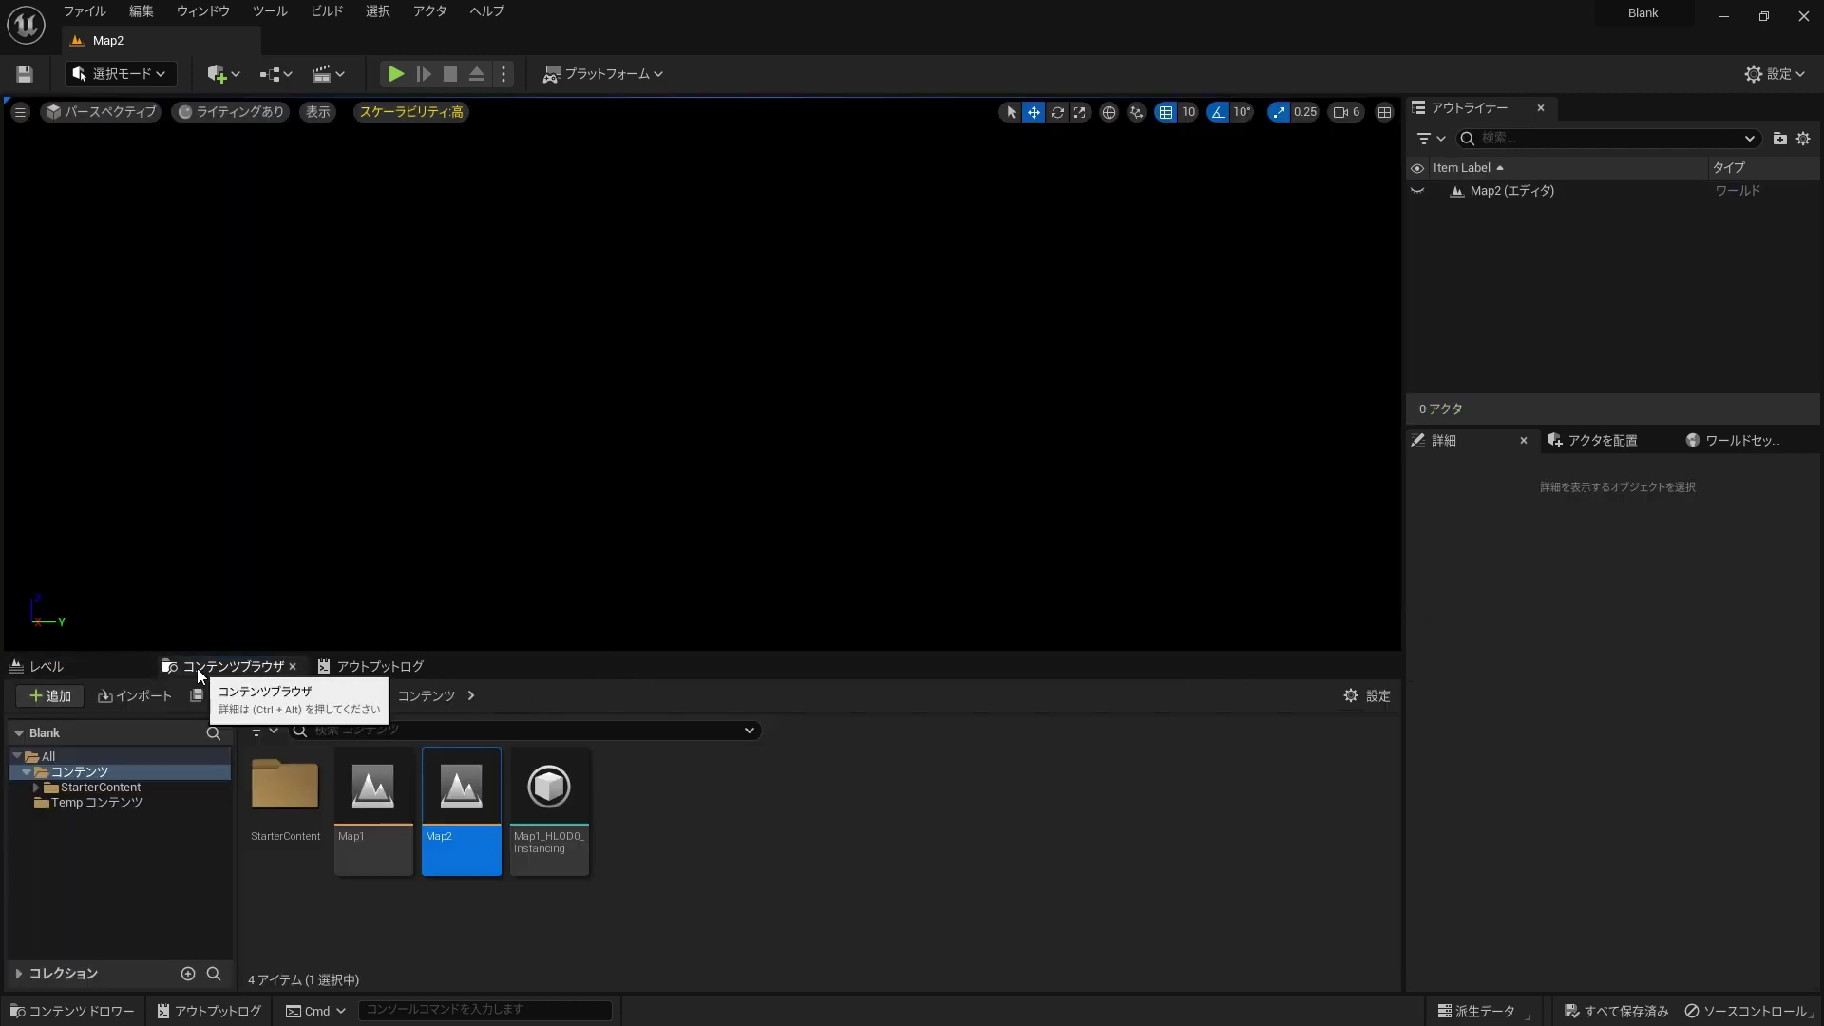
double_click(387, 798)
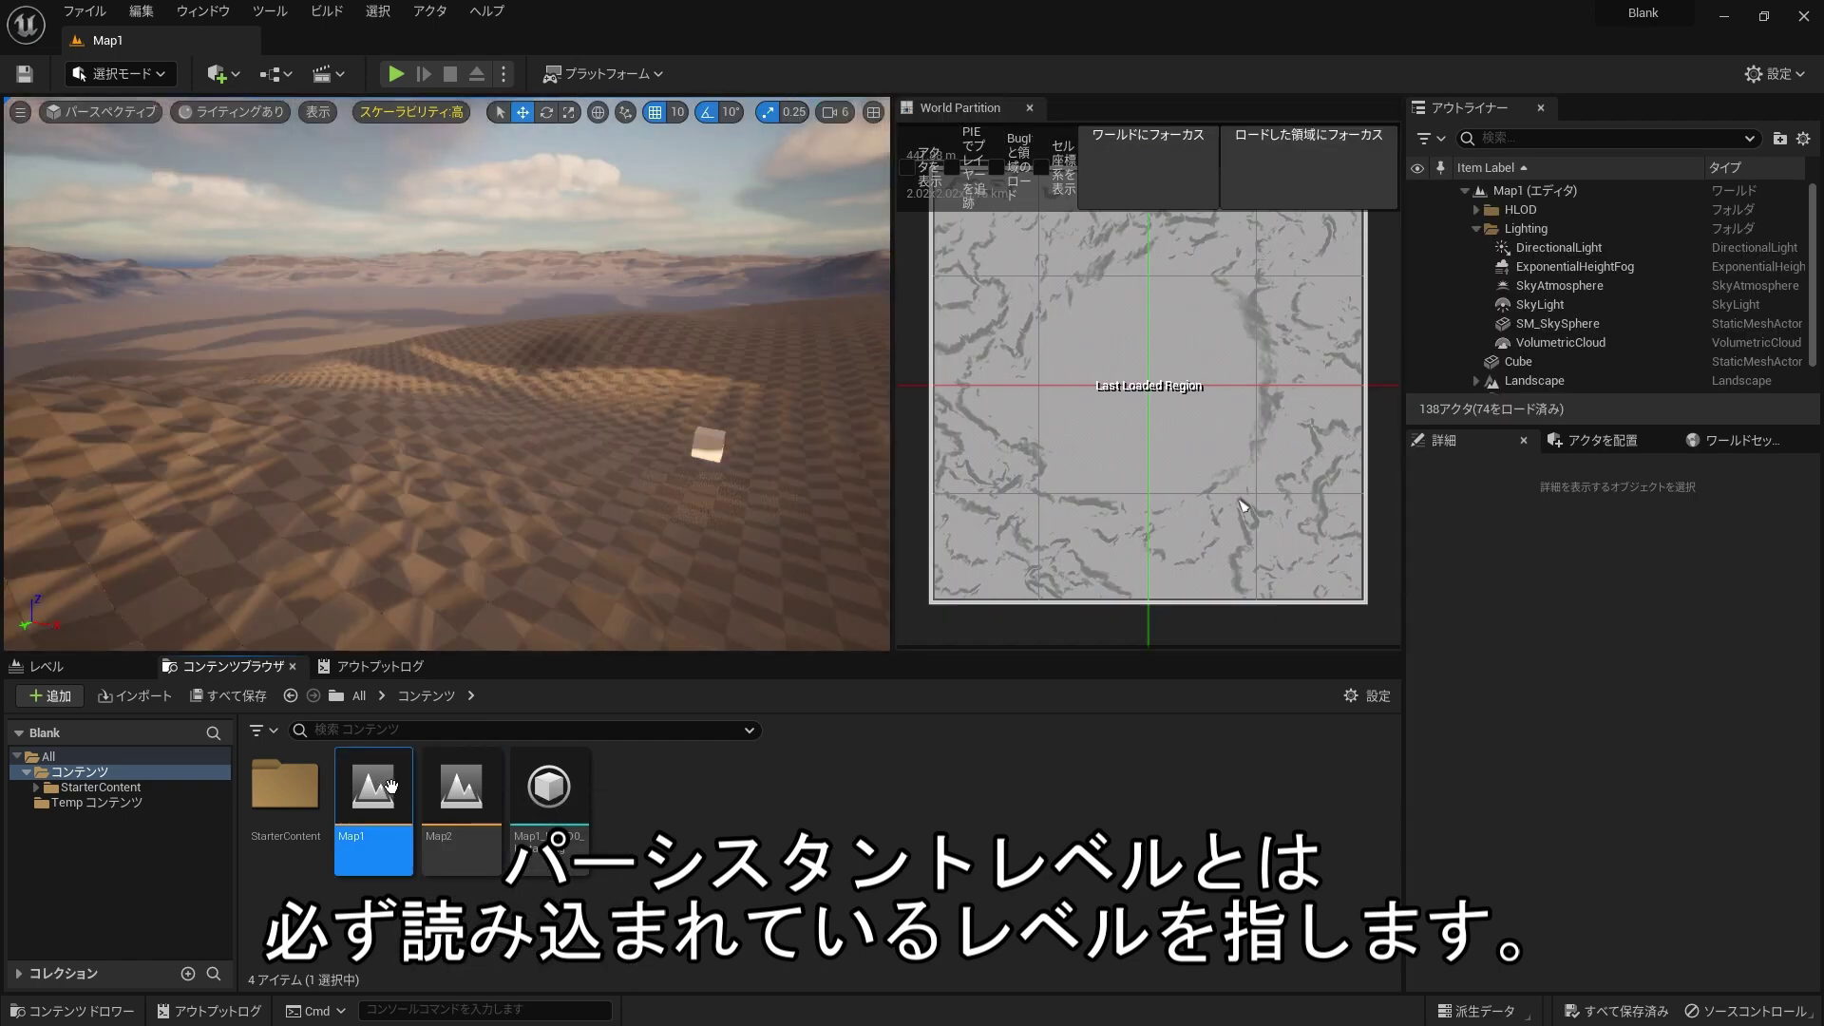
Step: Reopen the Map2 level and rename it as Base
click(468, 777)
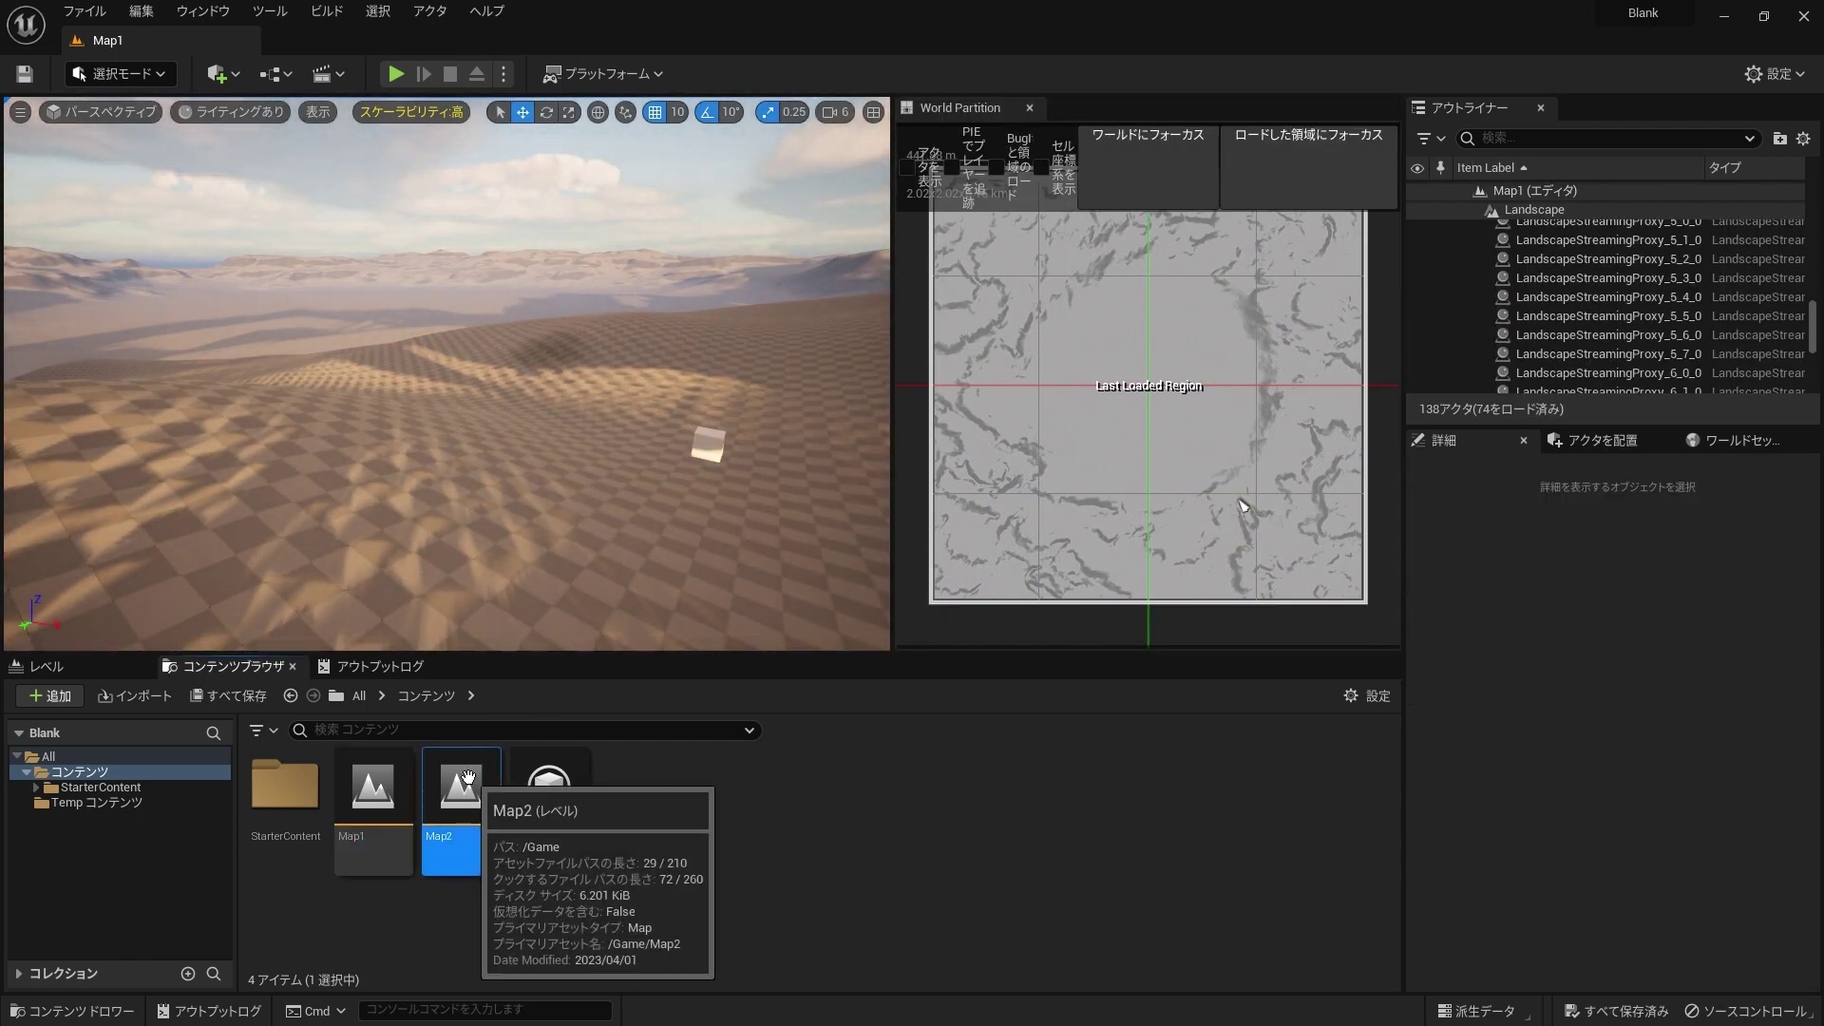
double_click(461, 786)
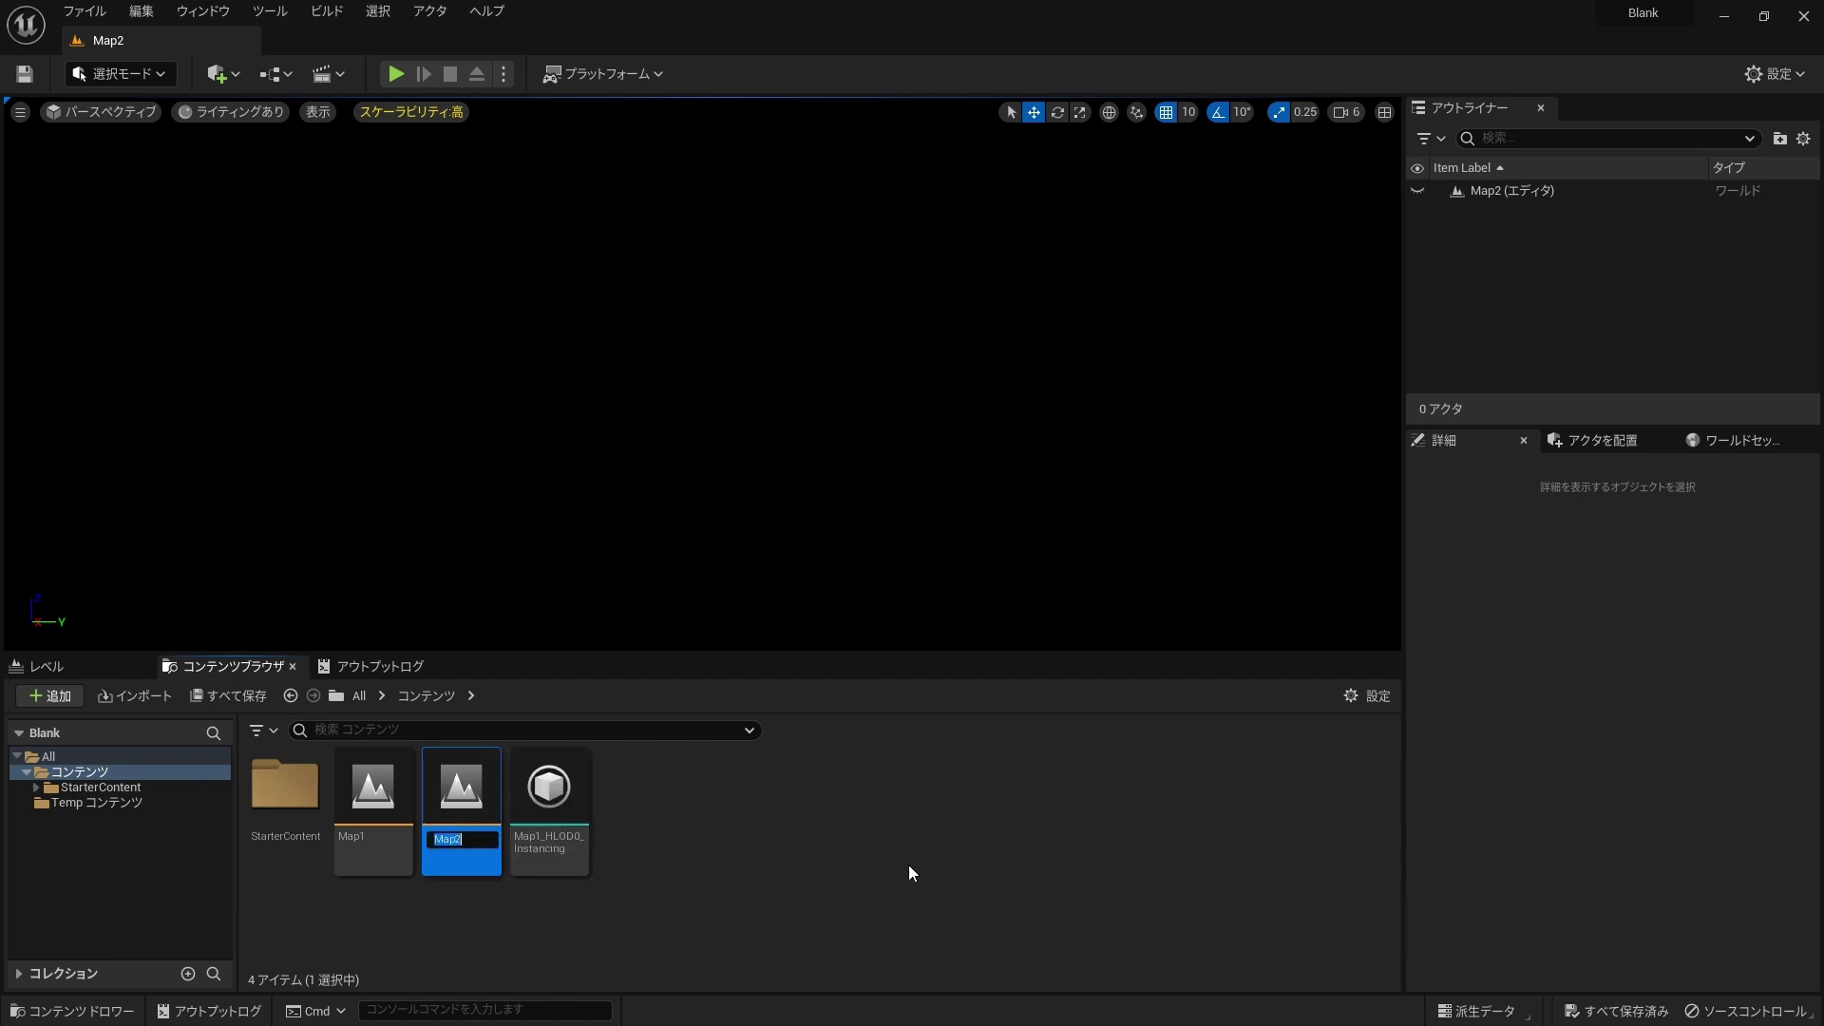
text(Base)
key(Return)
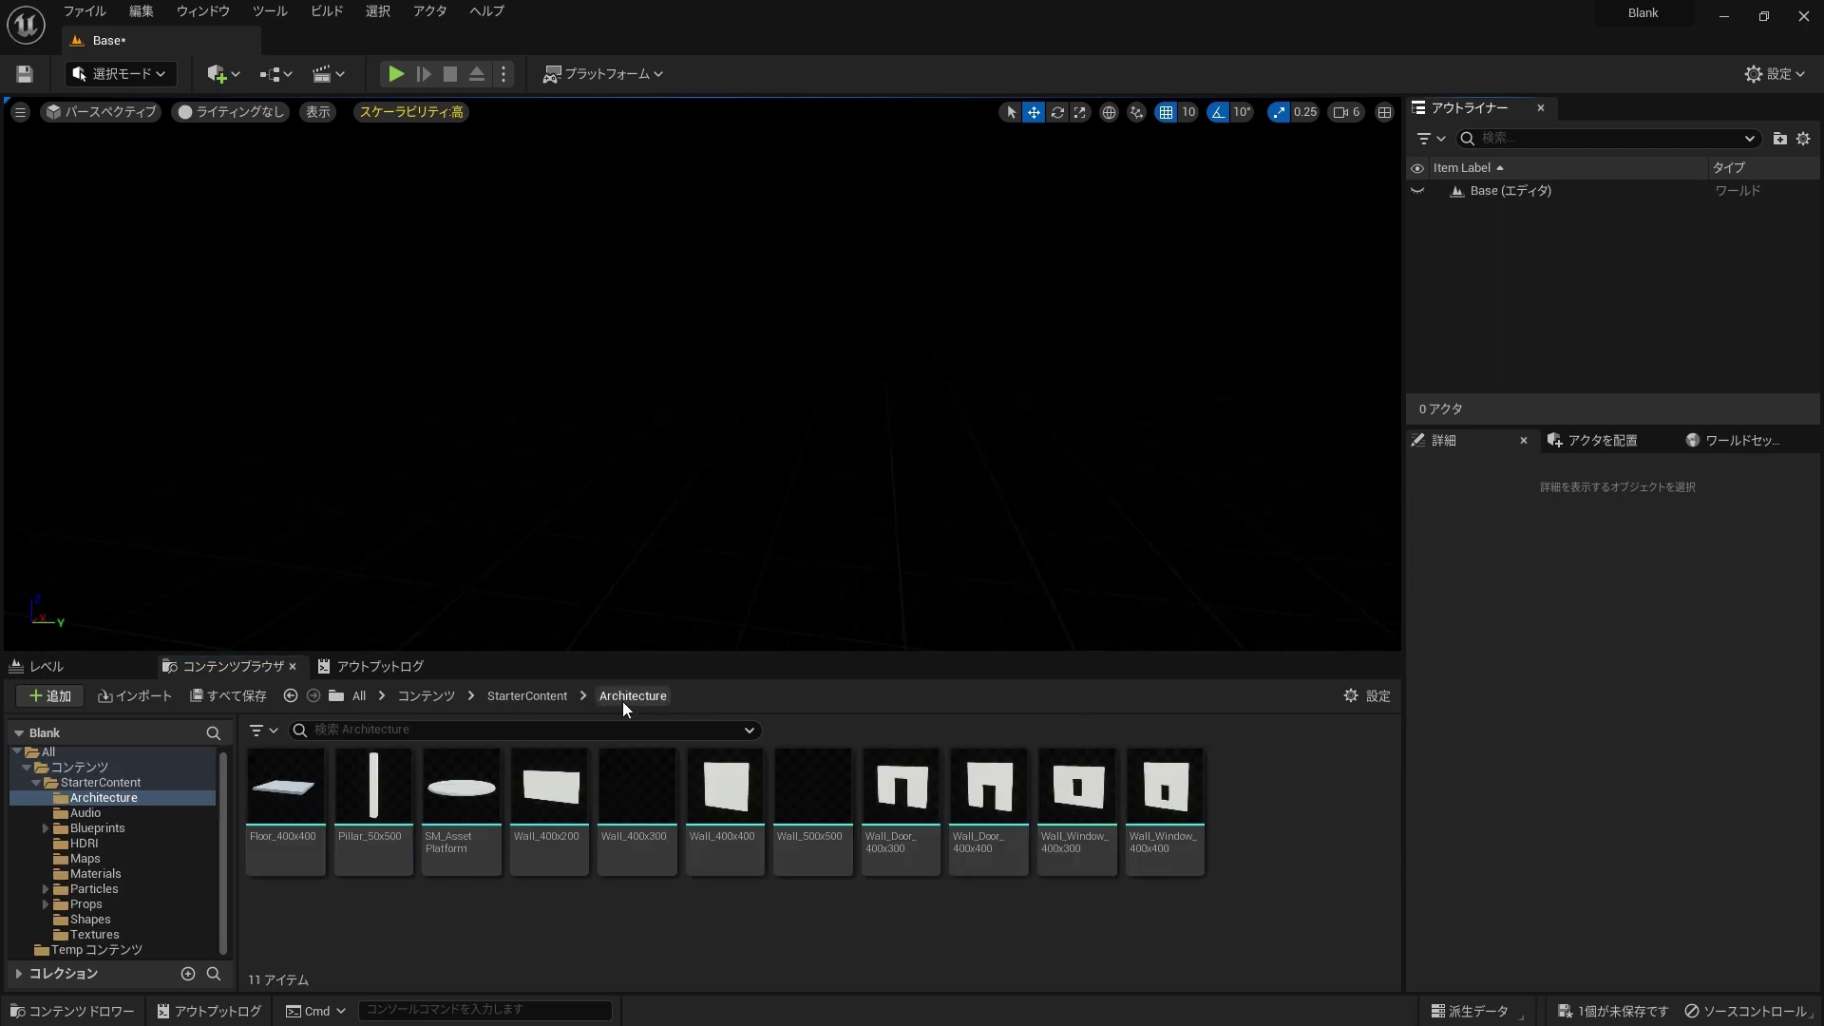
Step: Place the Floor_400x400 mesh from the StarterContent Architecture folder into the Base level
drag(261, 800, 431, 571)
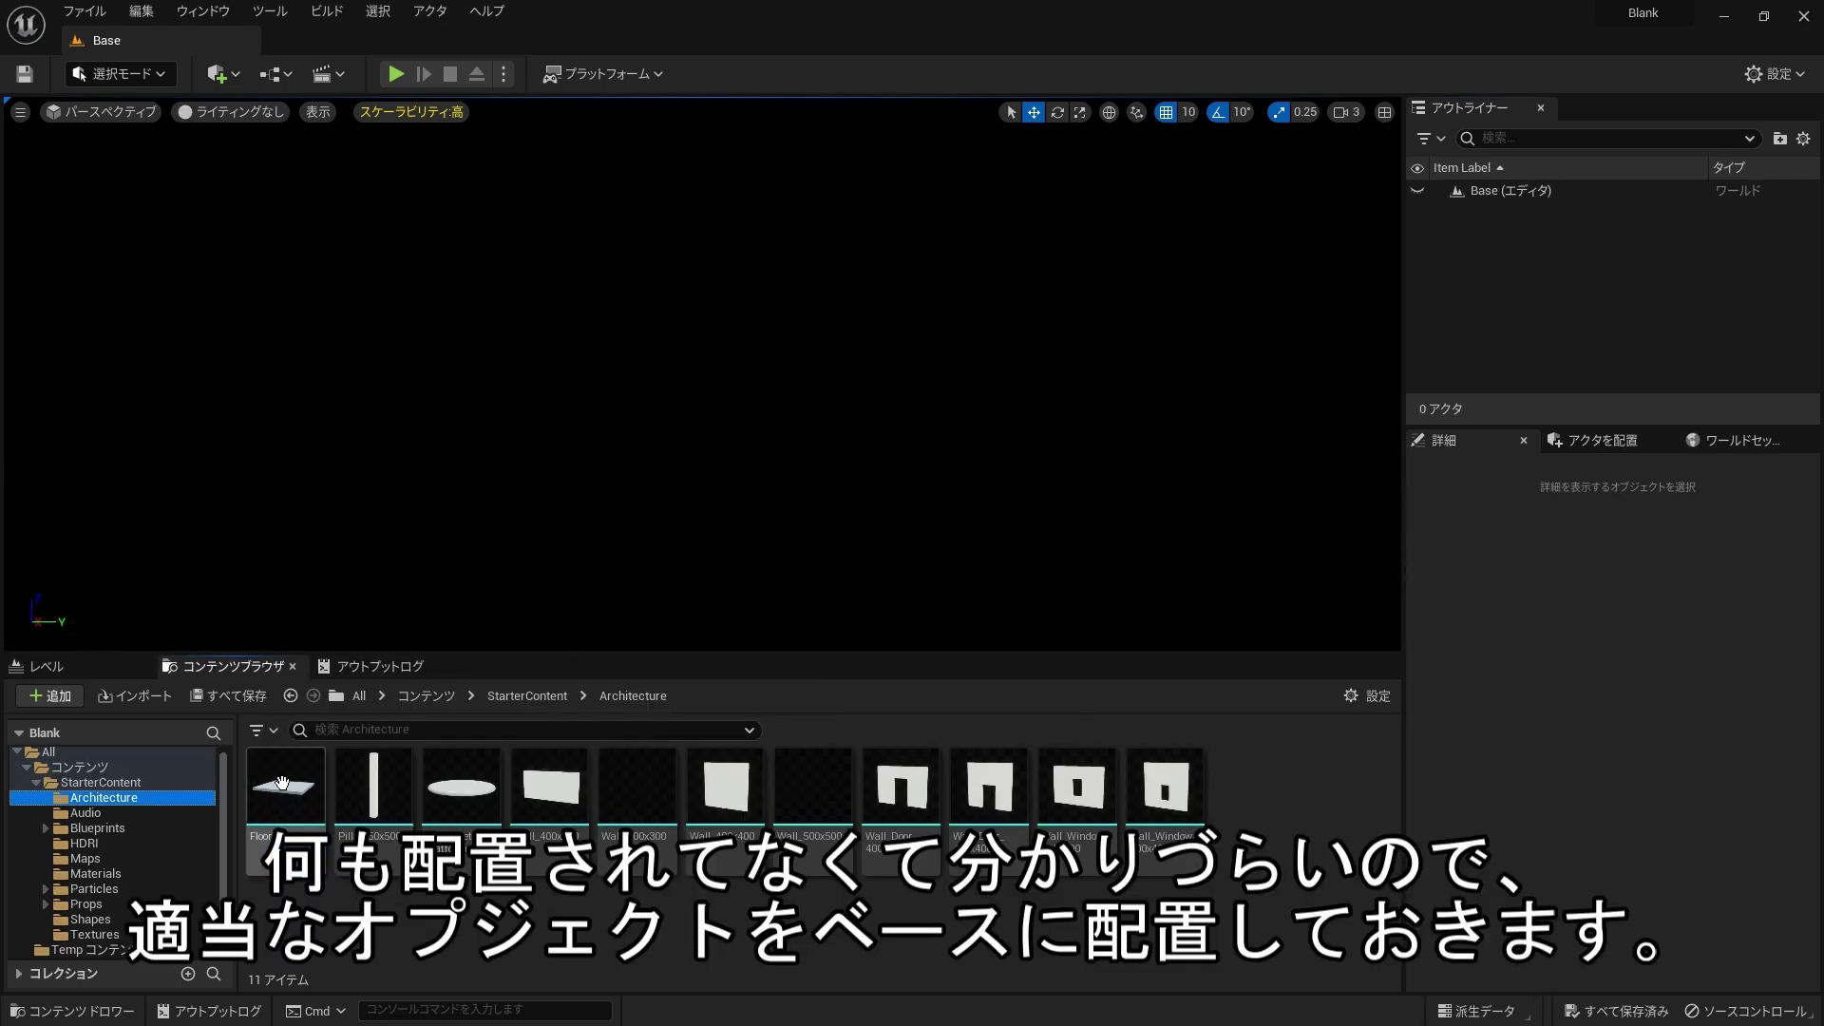
drag(288, 796, 635, 448)
key(d)
right_drag(703, 380, 658, 383)
key(w)
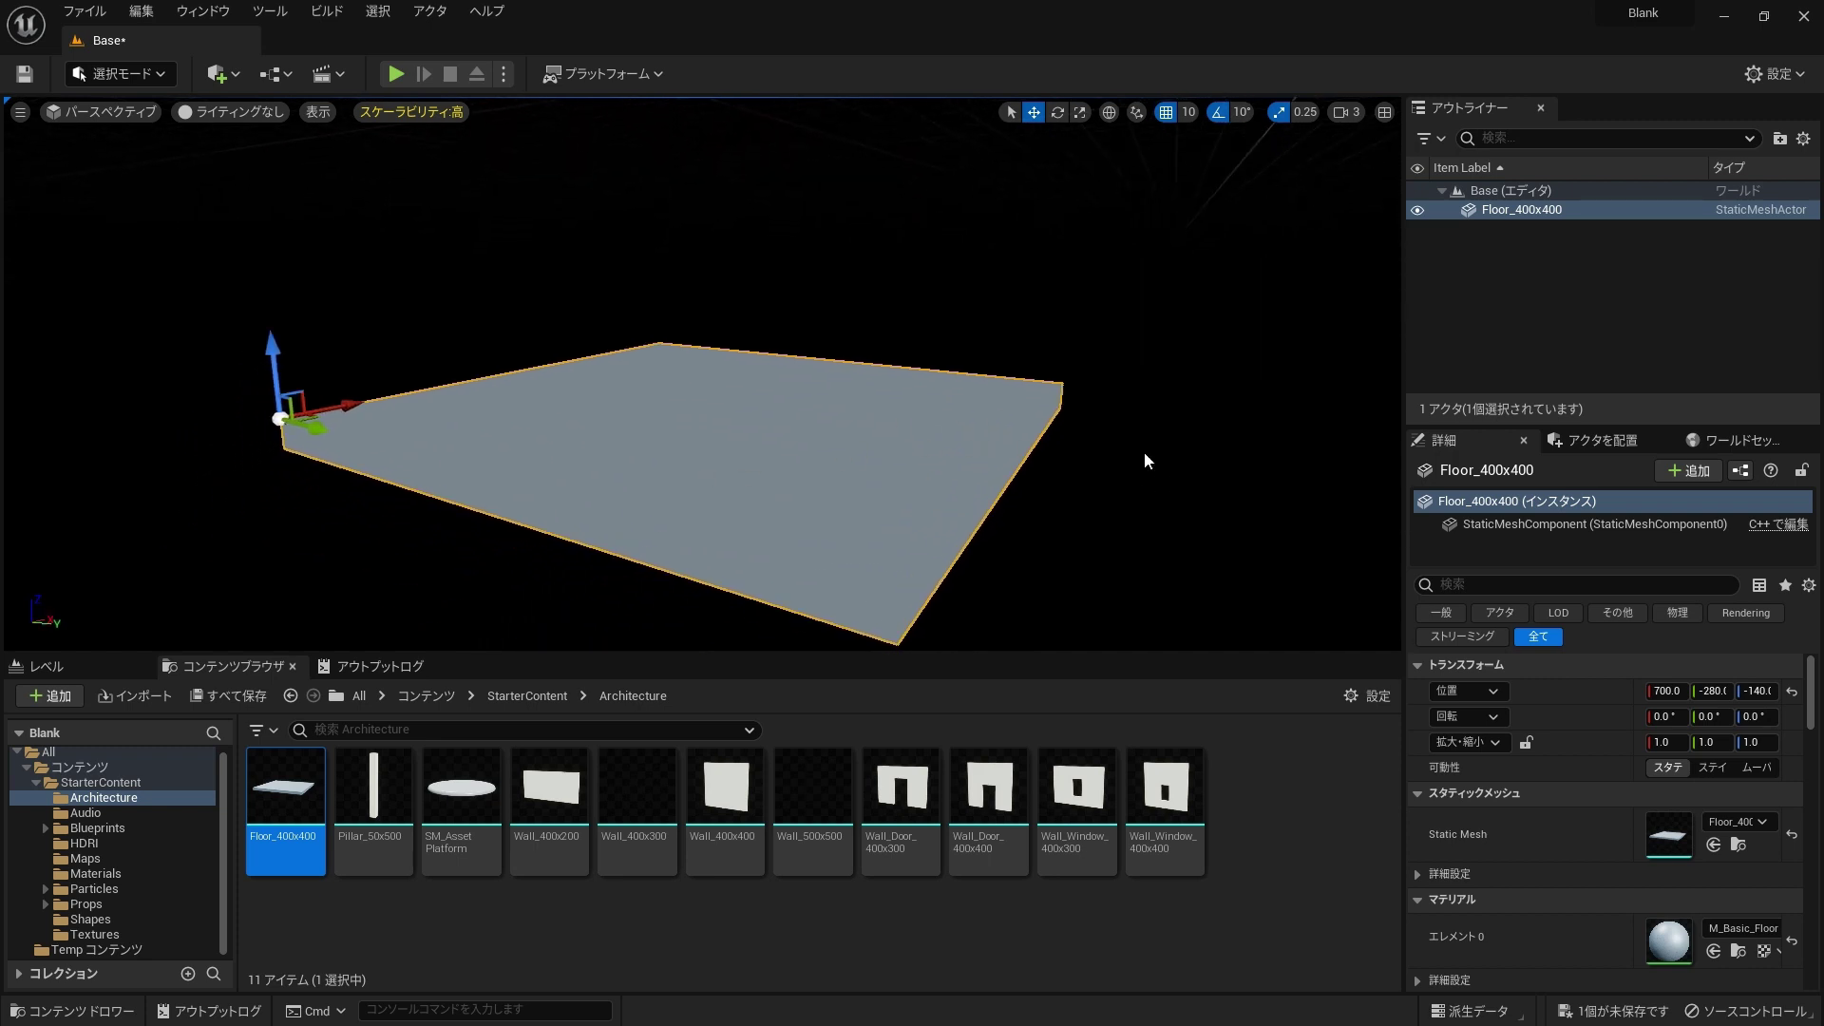
Step: Set the floor's location to 0, 0, 0 and save the Base level
click(1710, 691)
text(0)
key(Tab)
text(0)
key(shift+Tab)
key(shift+Tab)
text(0)
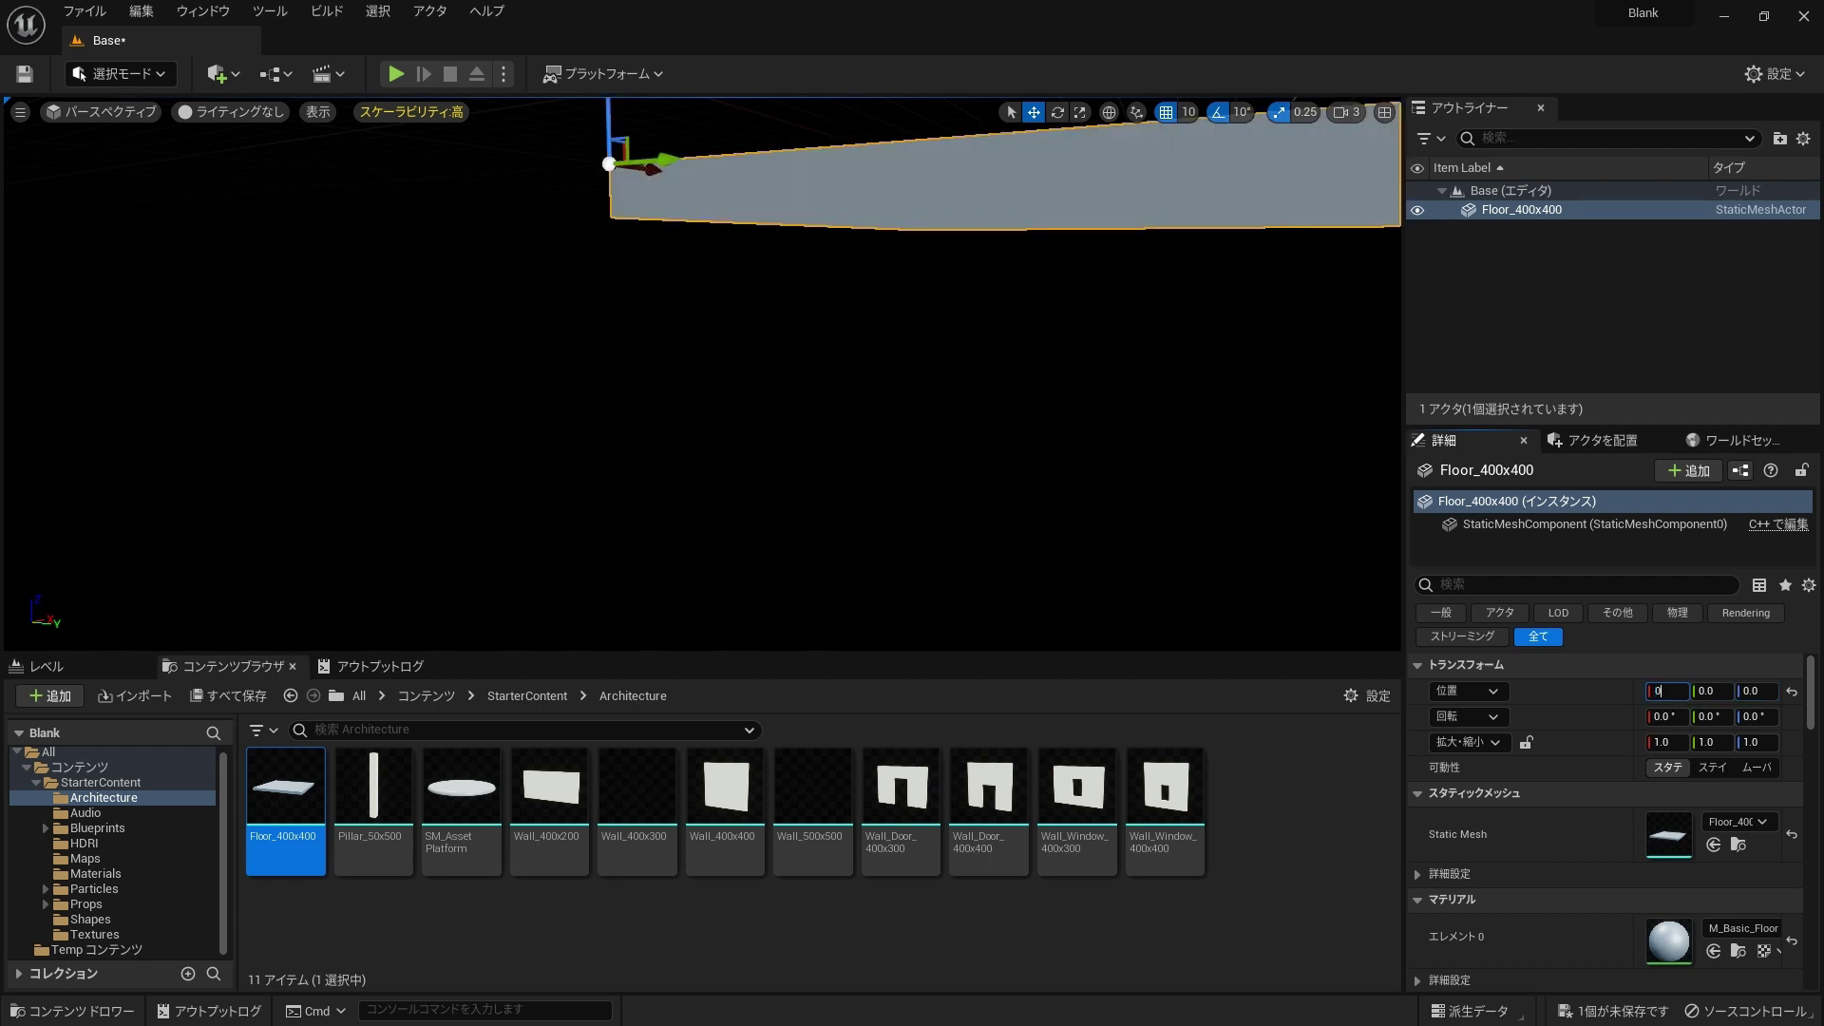
key(Return)
right_drag(1122, 517, 994, 604)
key(s)
key(w)
key(ctrl+s)
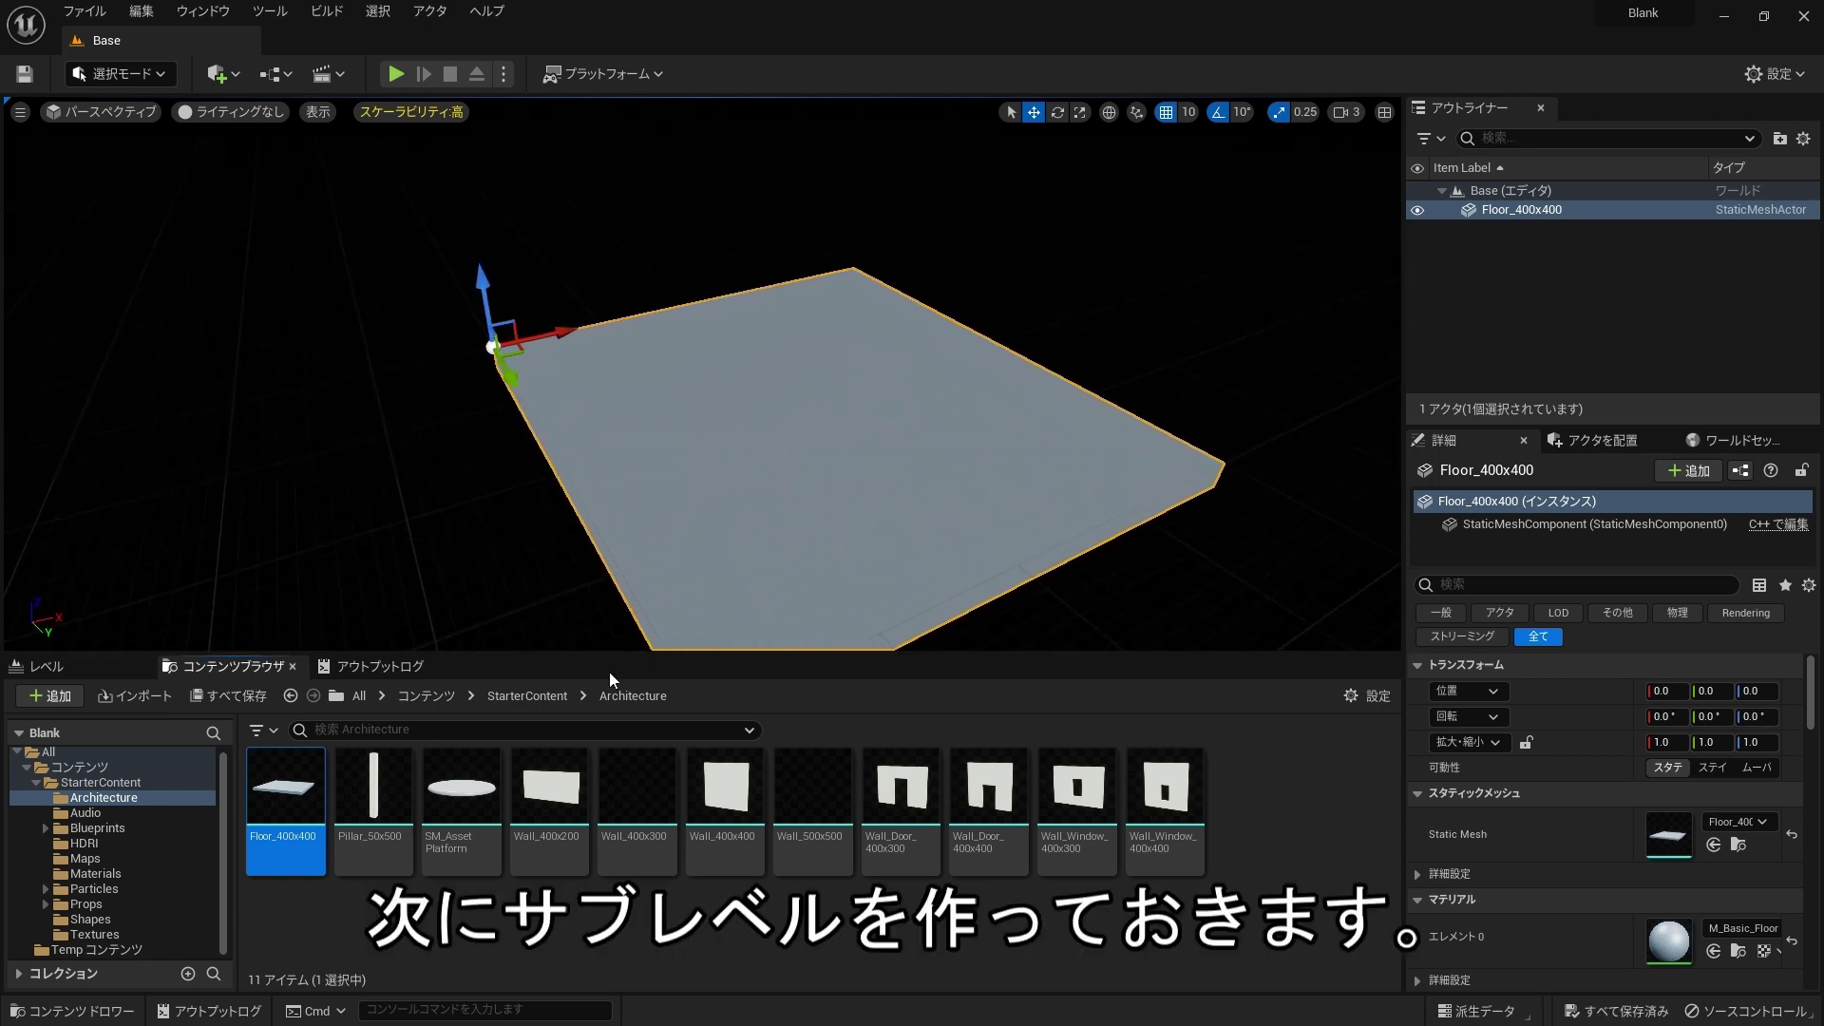
Step: Create a new level named One in the Content folder
click(74, 766)
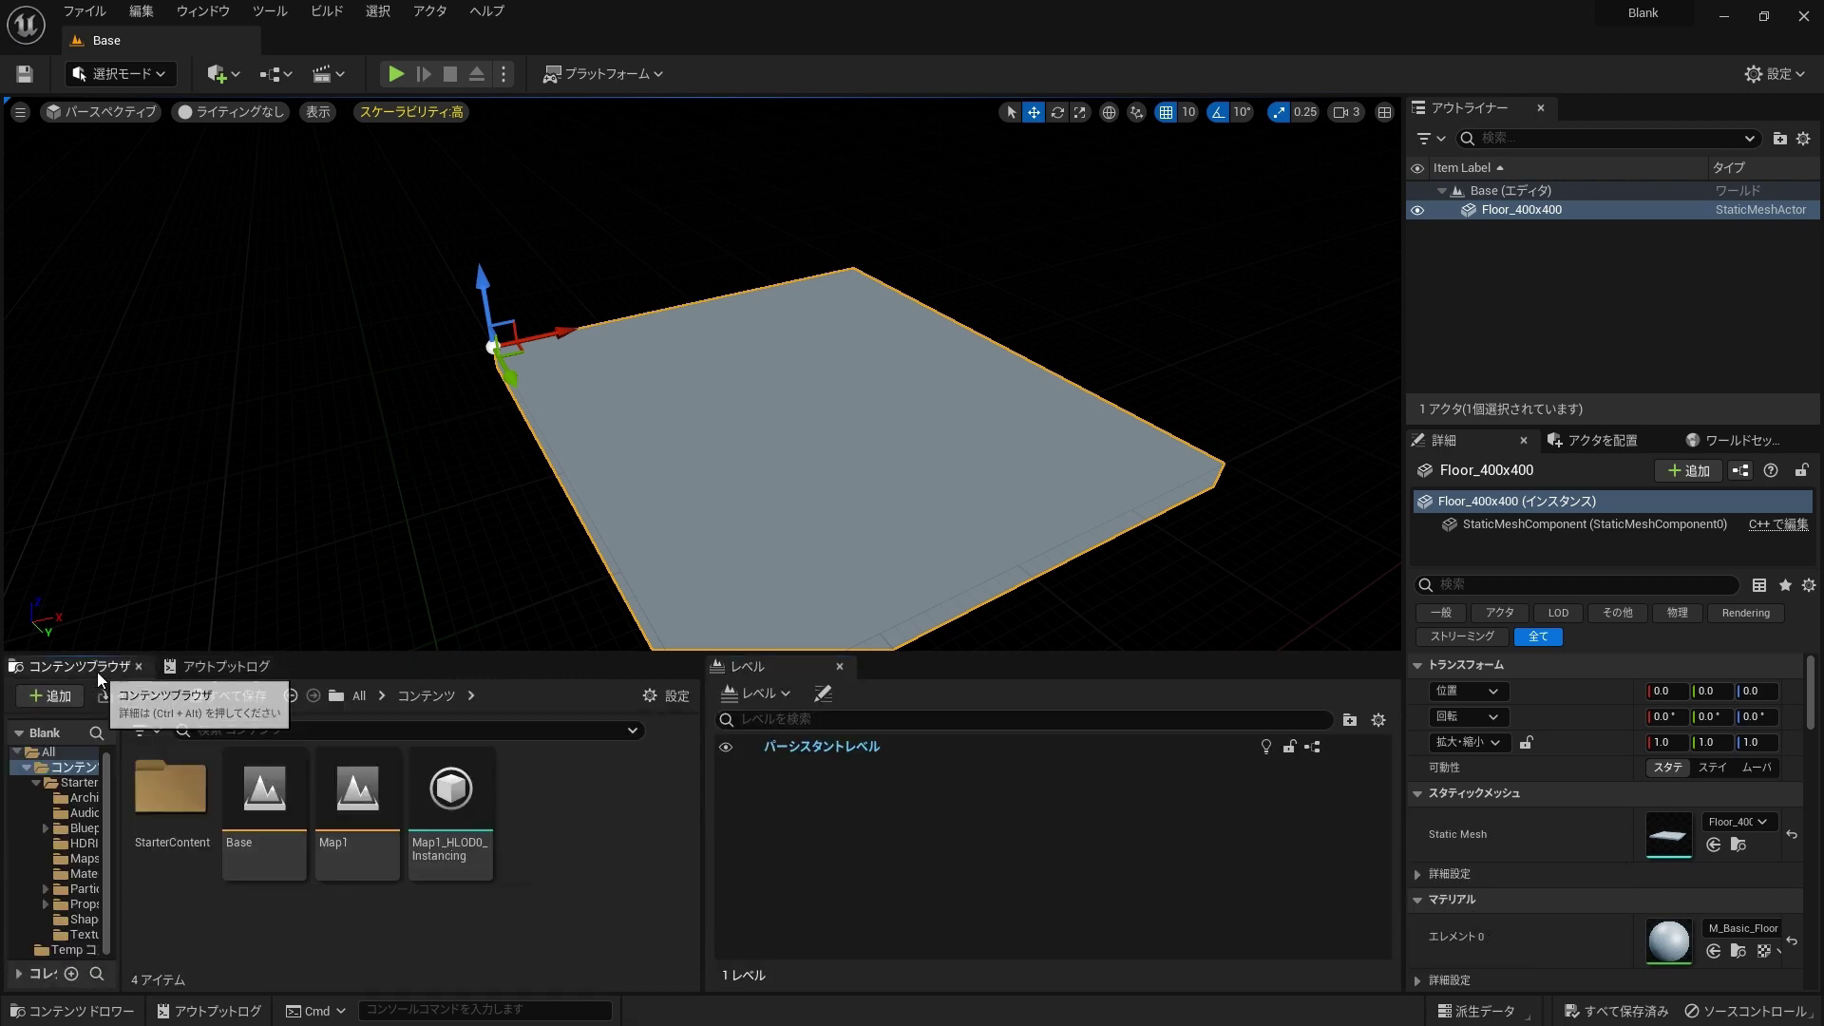
right_click(566, 811)
click(665, 403)
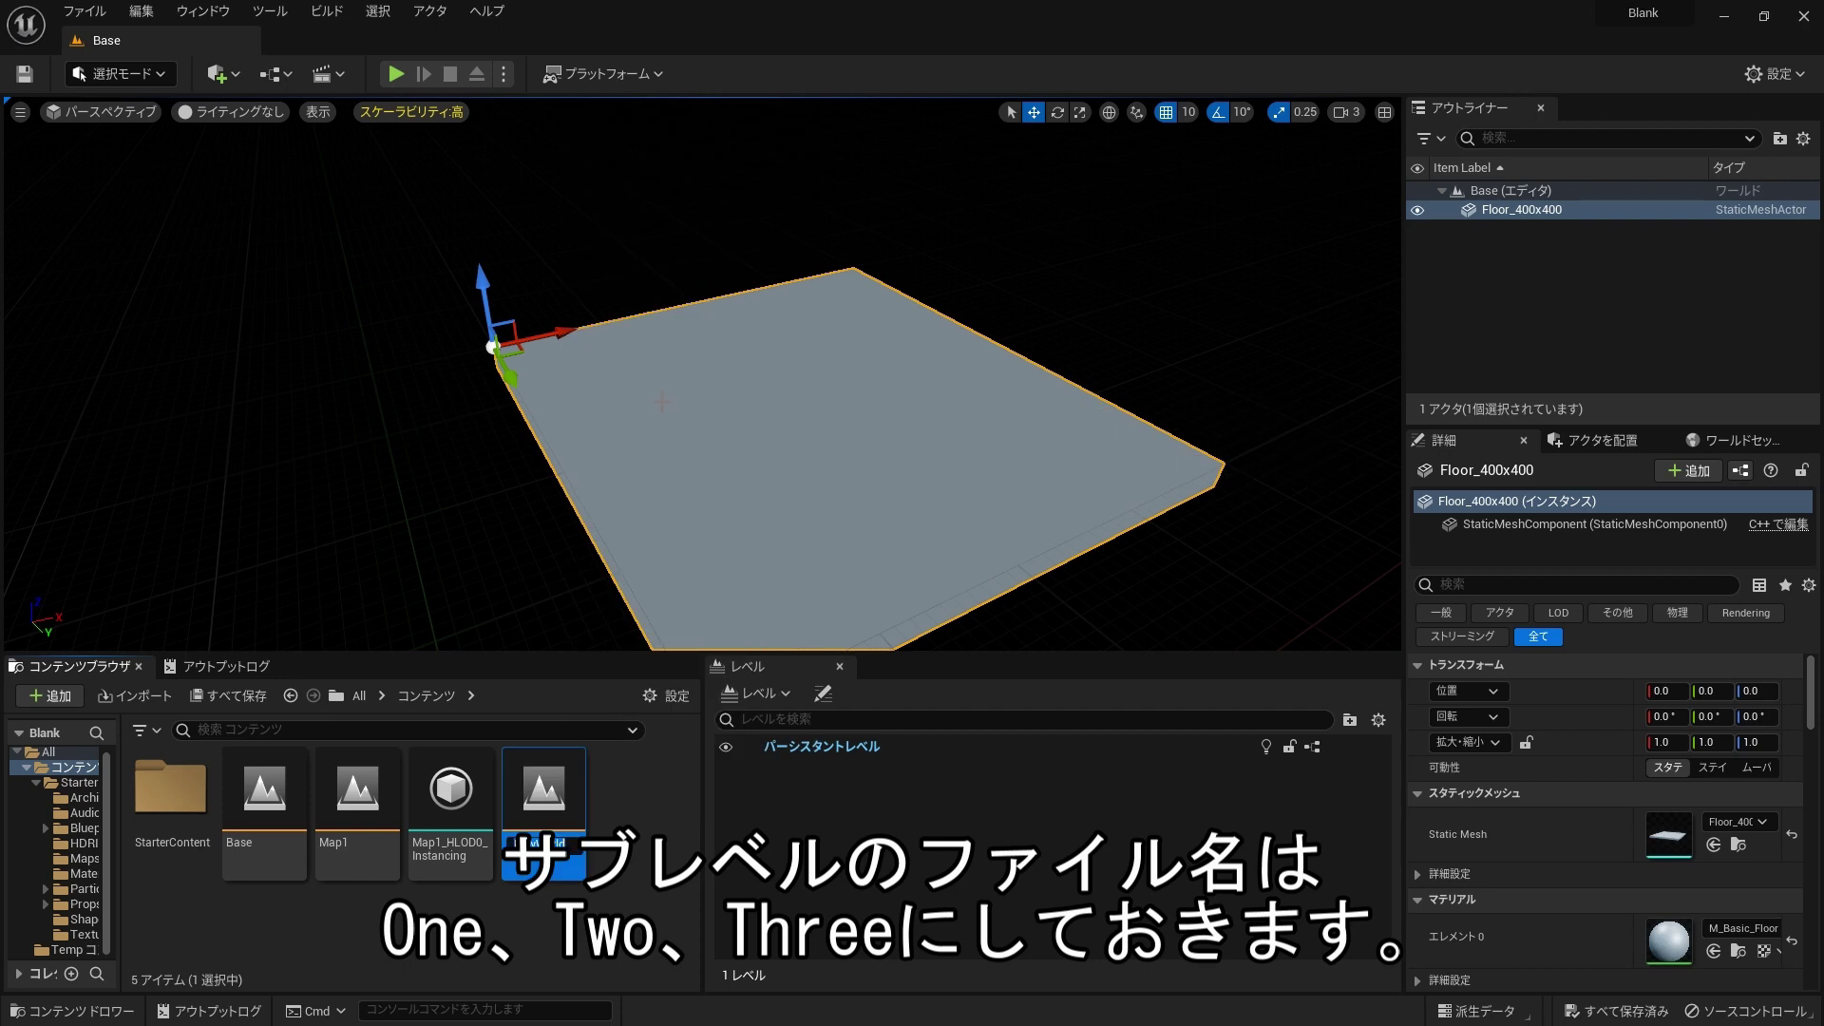
text(On)
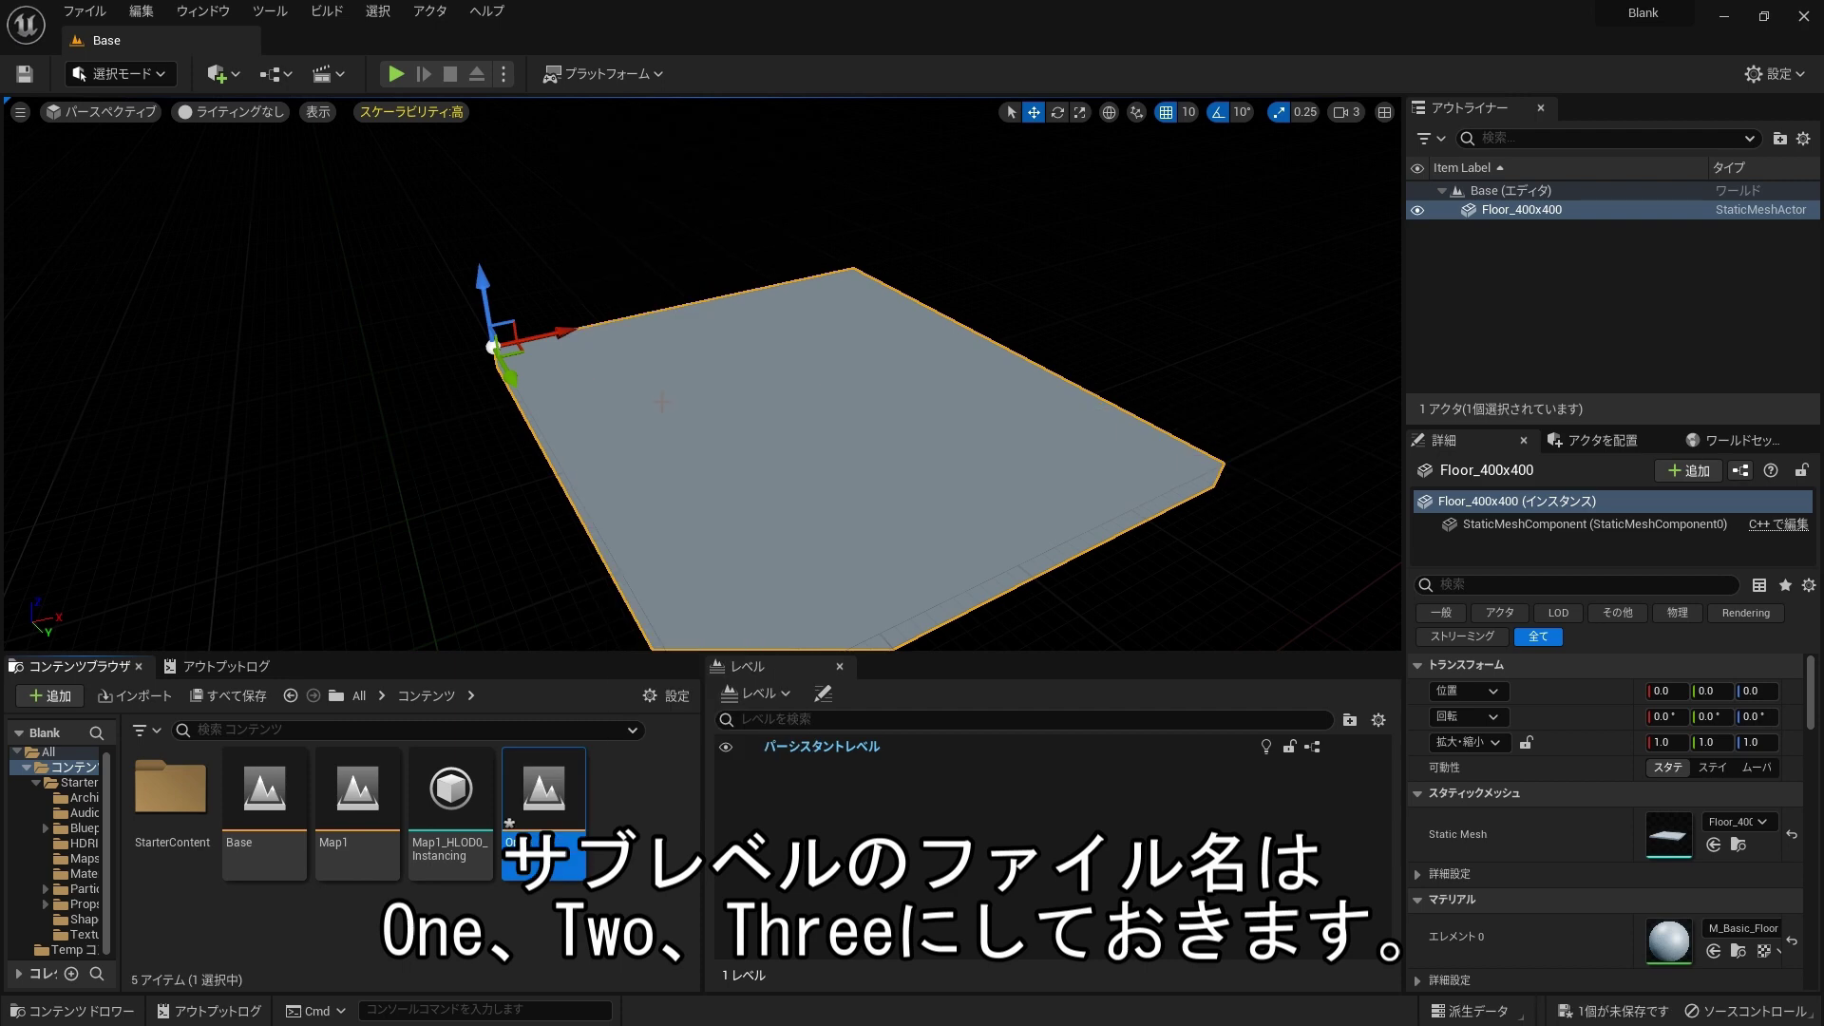
Step: Create another new level named Two in the Content folder
right_click(618, 891)
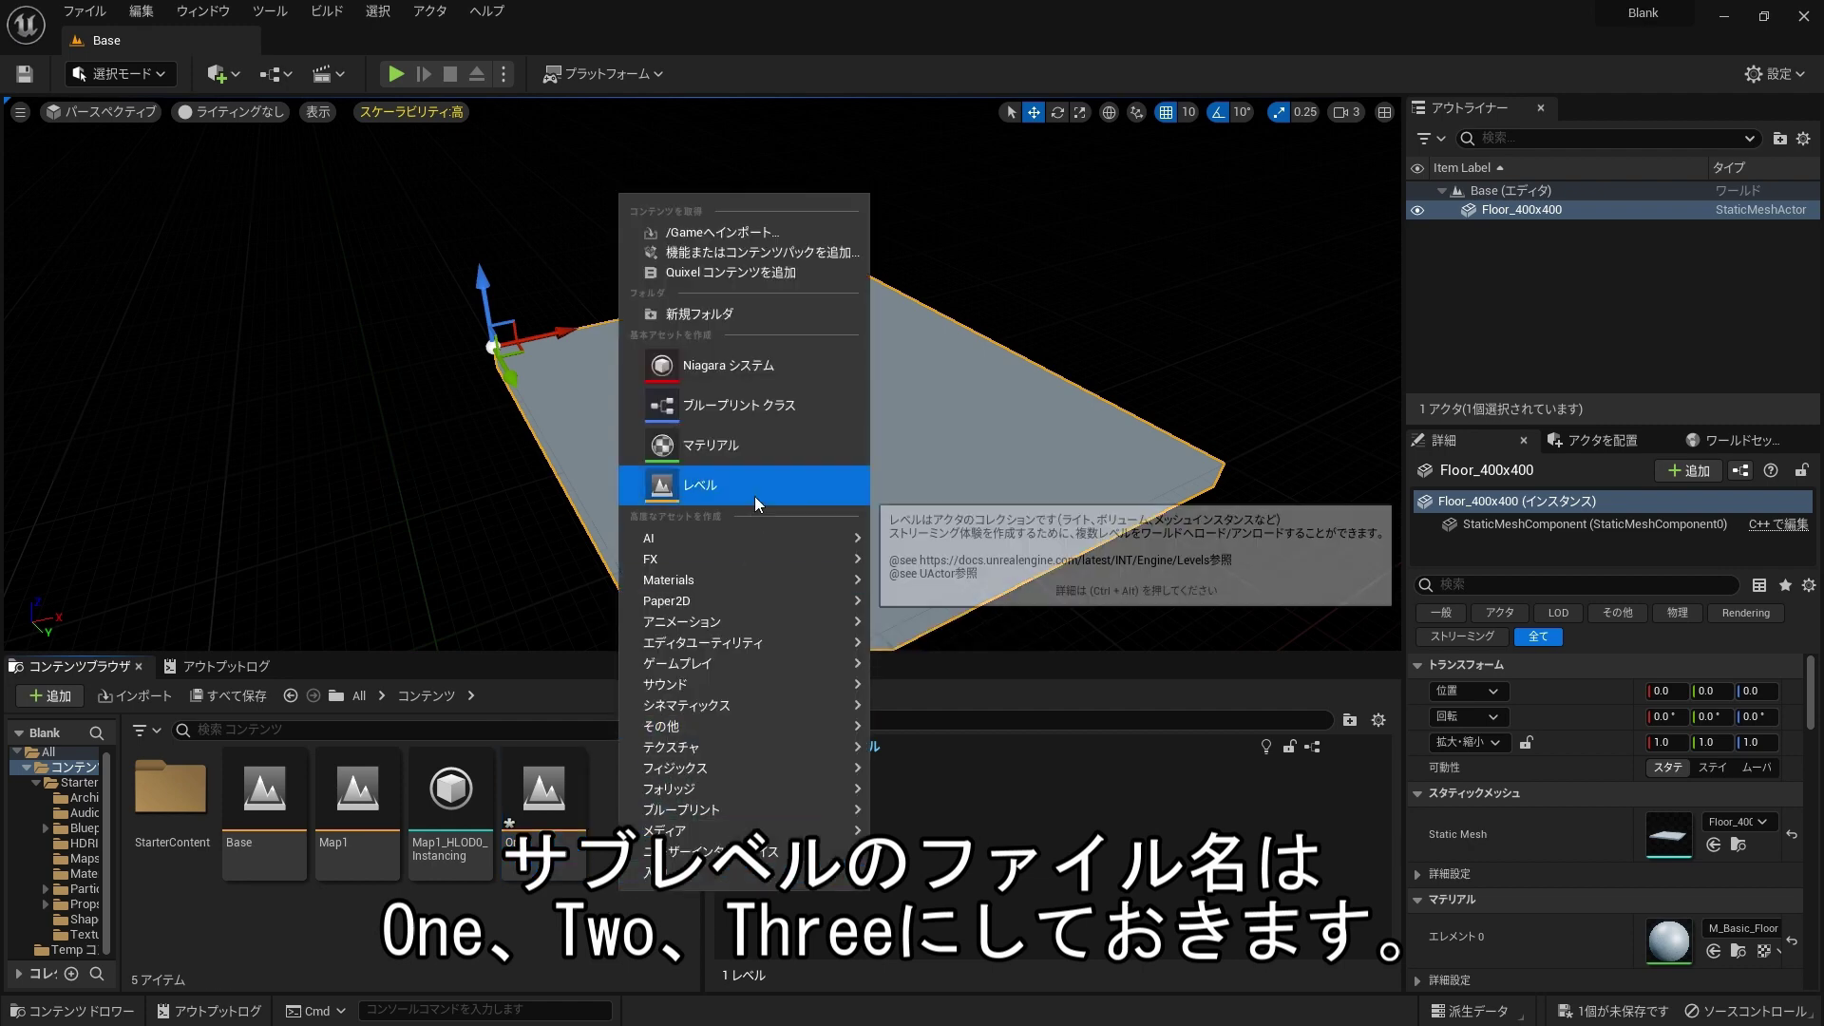
click(755, 496)
text(Two)
key(Return)
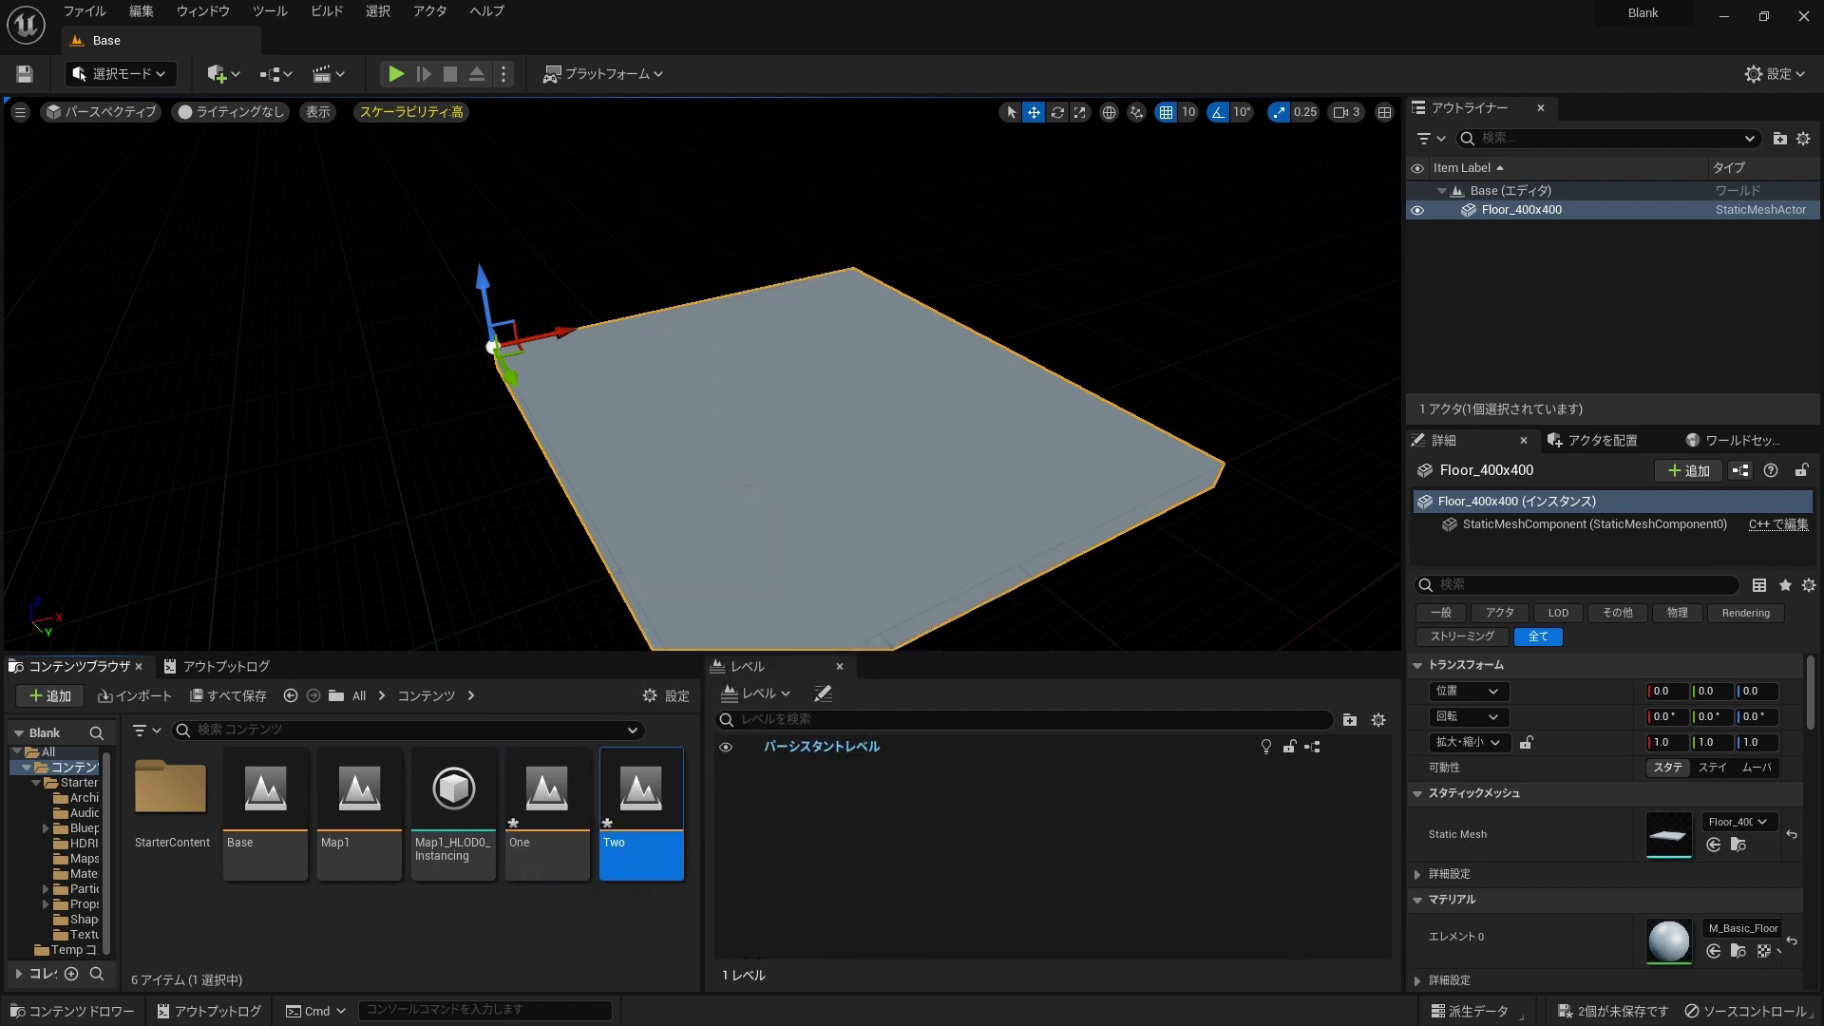
Step: Create a third new level named Three in the Content folder
right_click(384, 941)
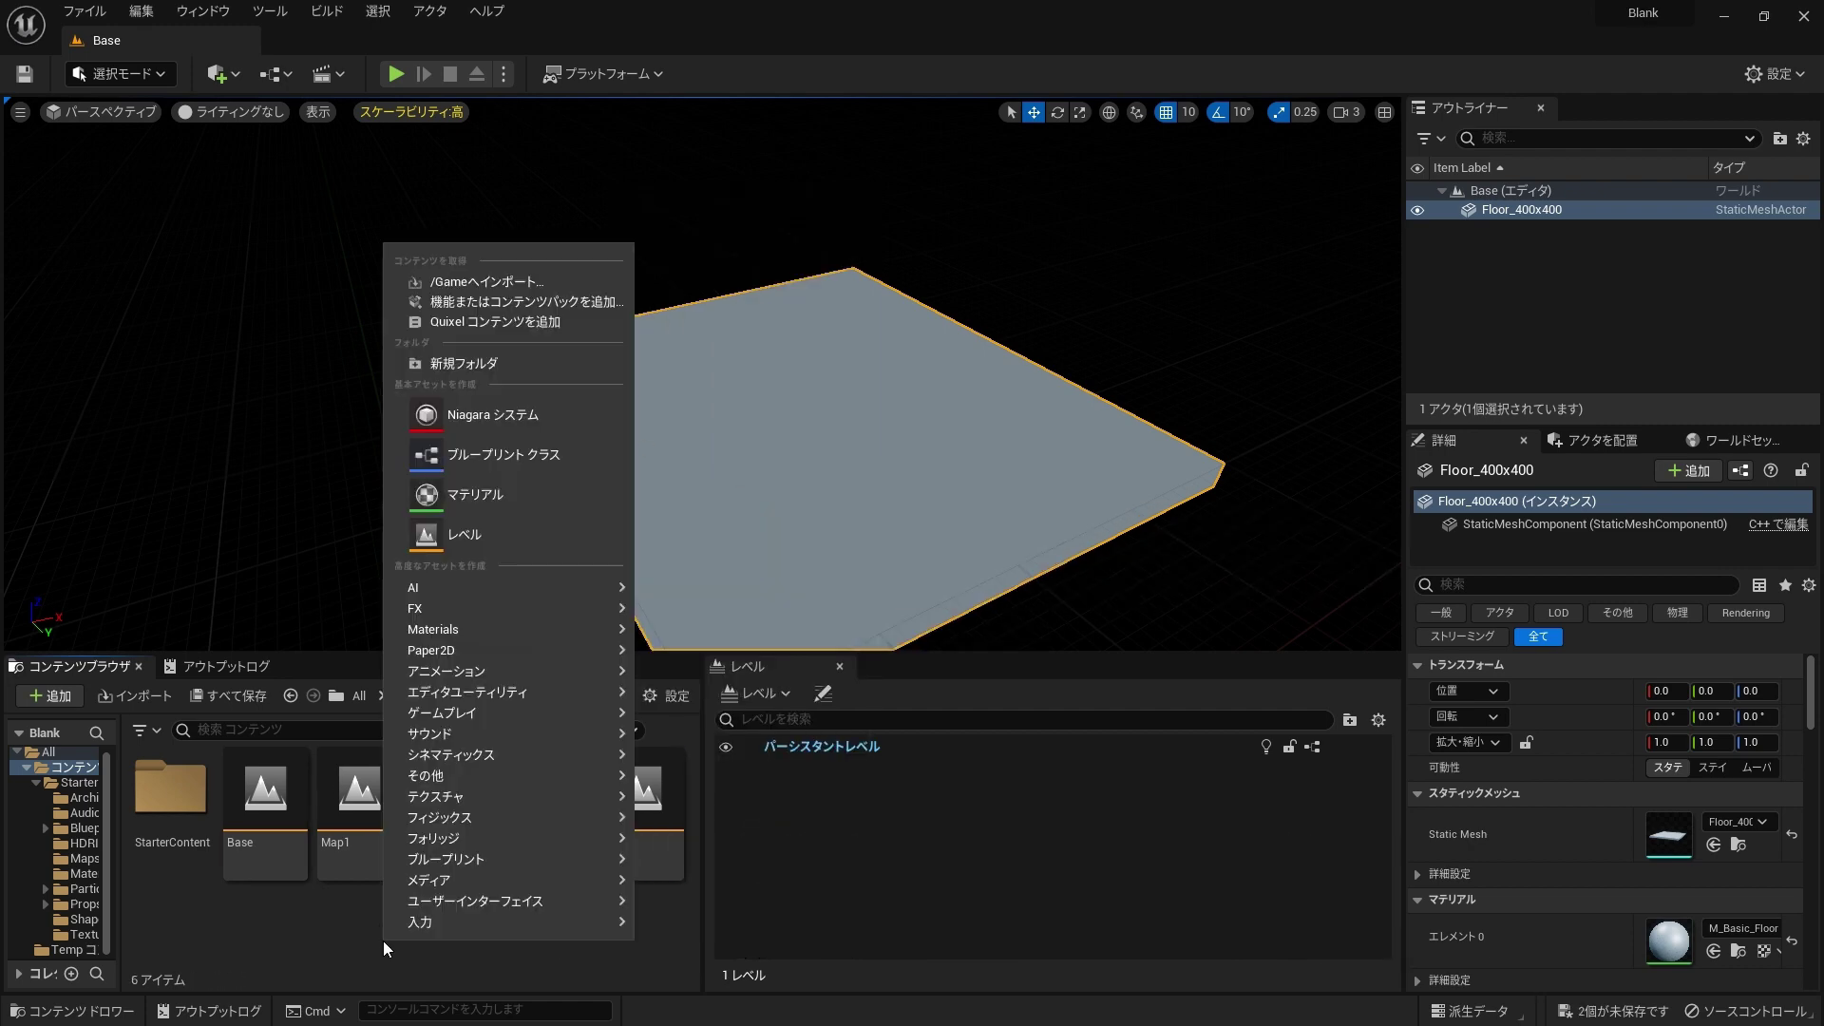
click(551, 528)
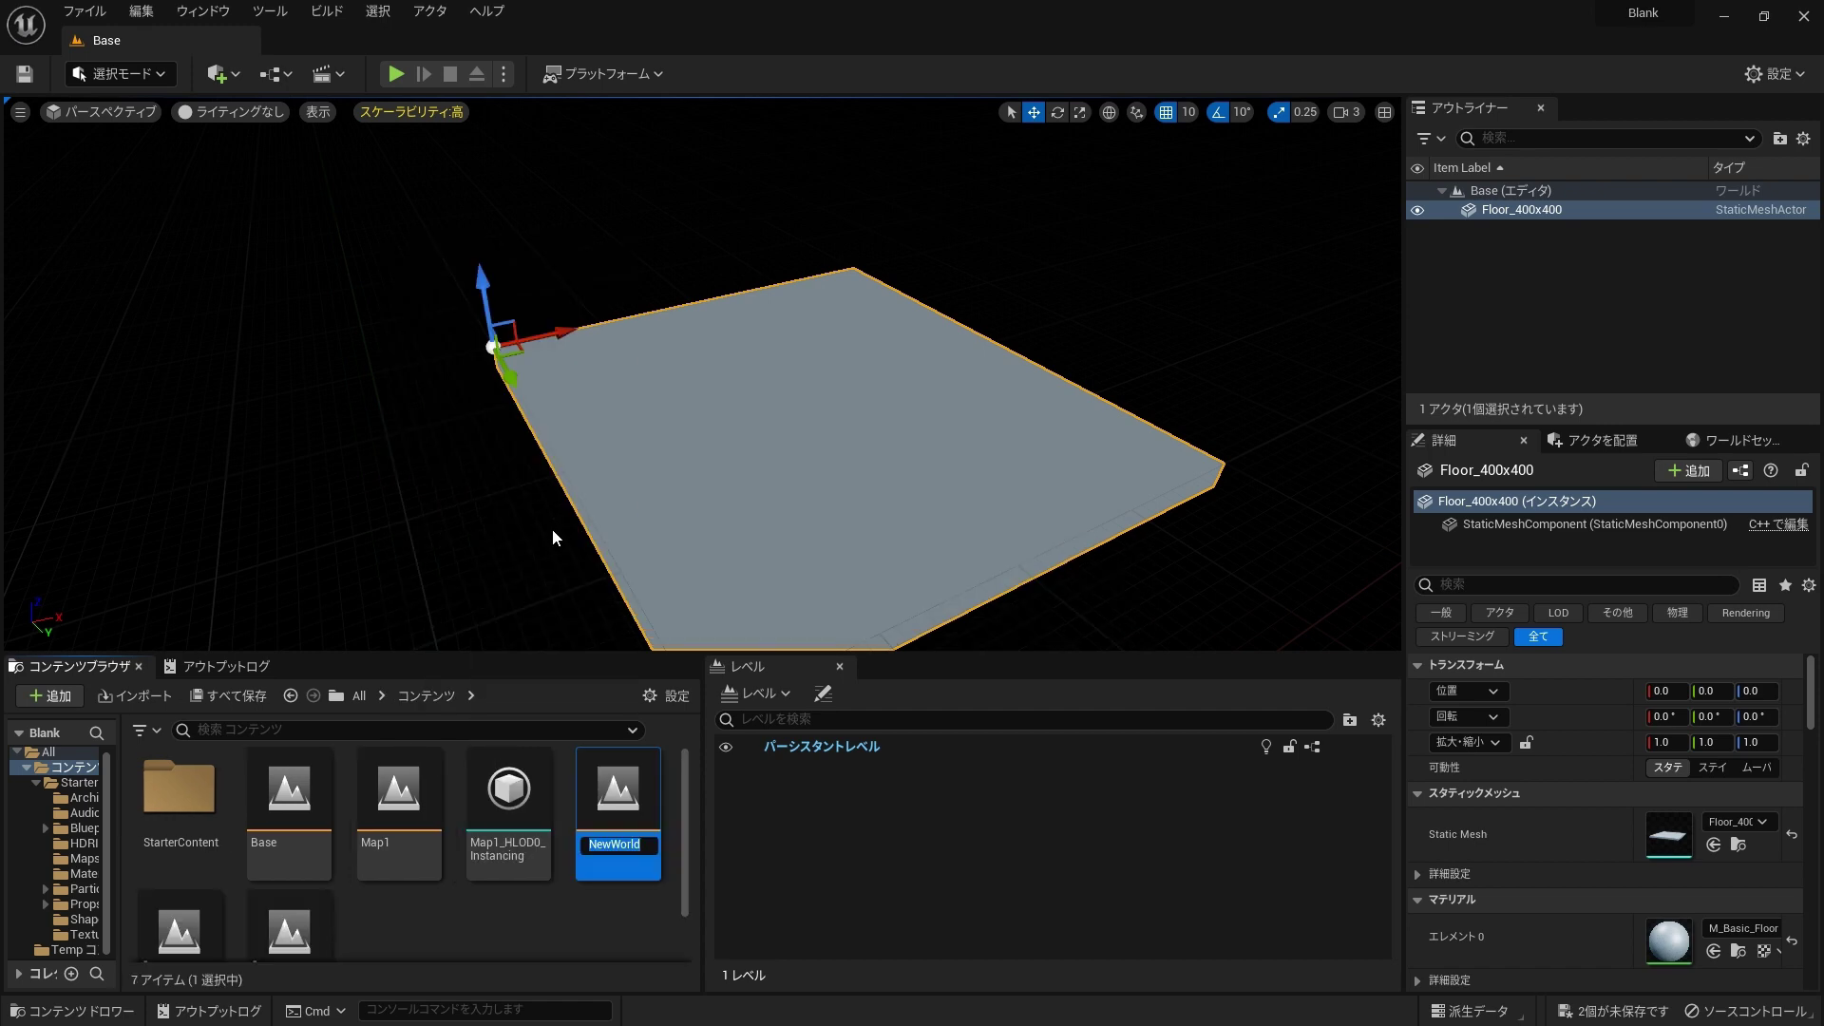
text(Three)
key(Return)
Step: Change the Content Browser's view type from tiles to columns, trying the list view first
click(665, 695)
click(789, 354)
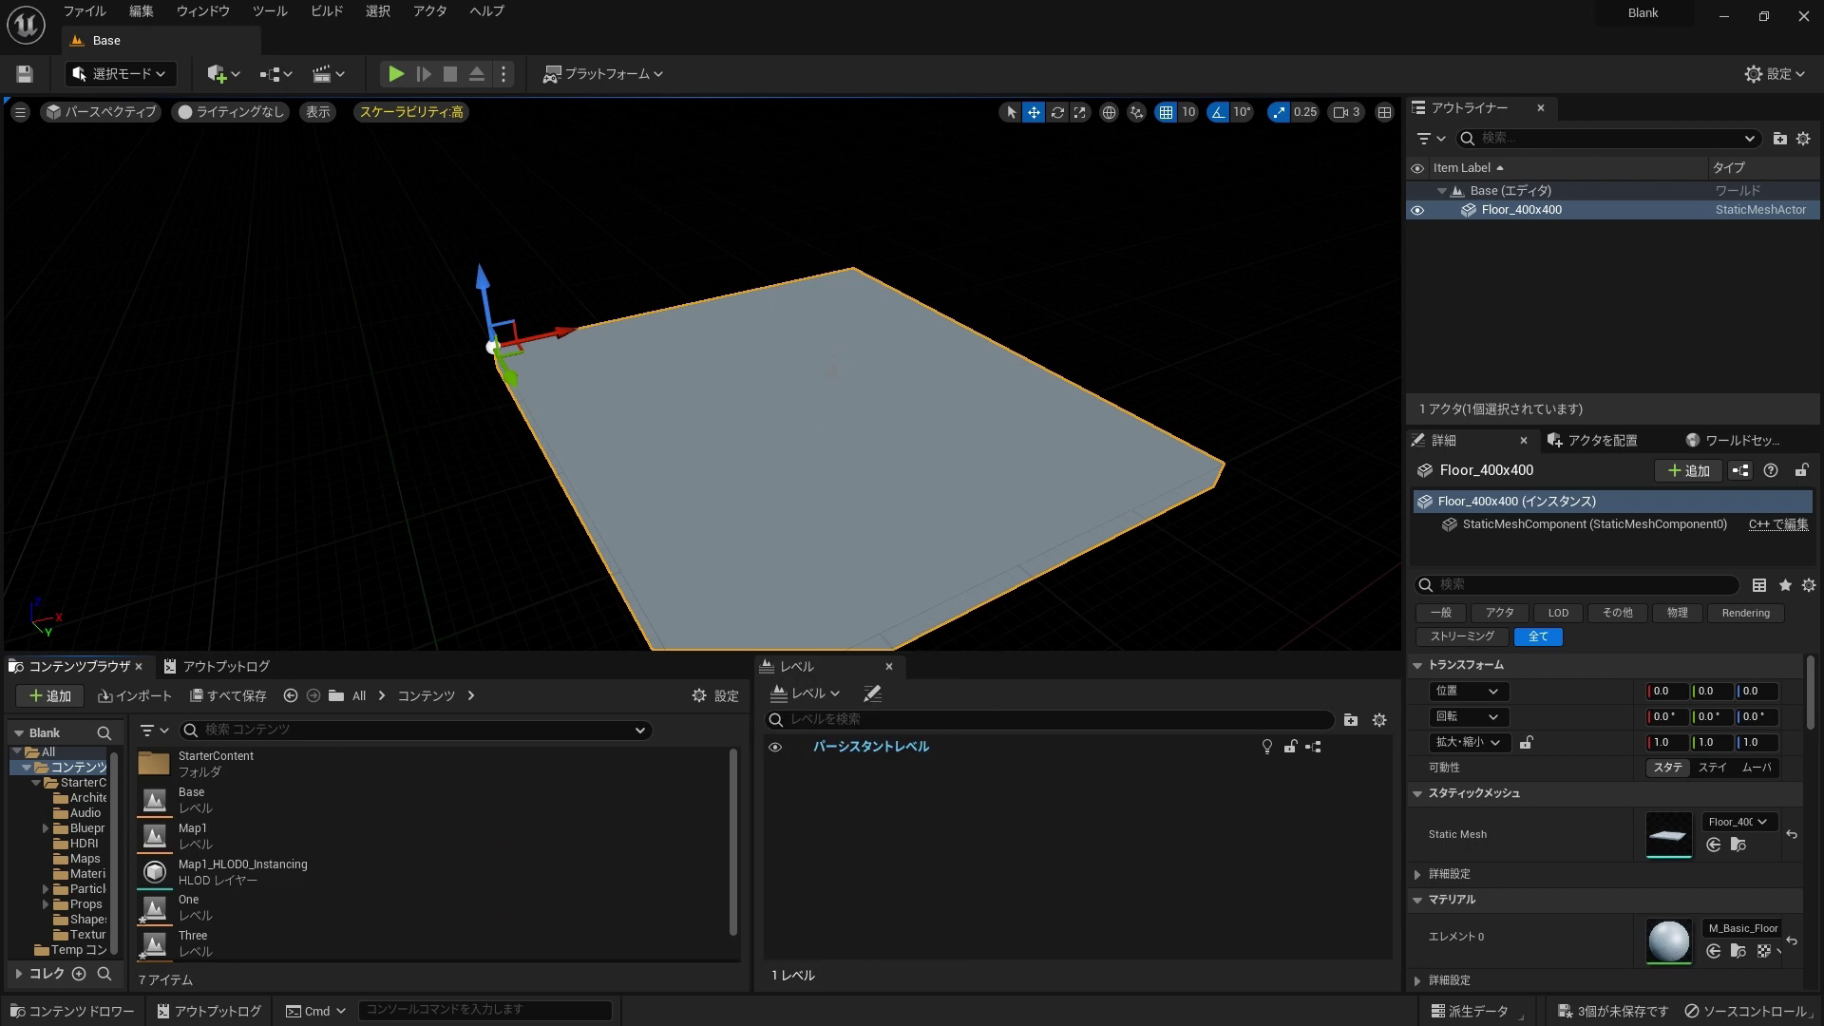
click(708, 698)
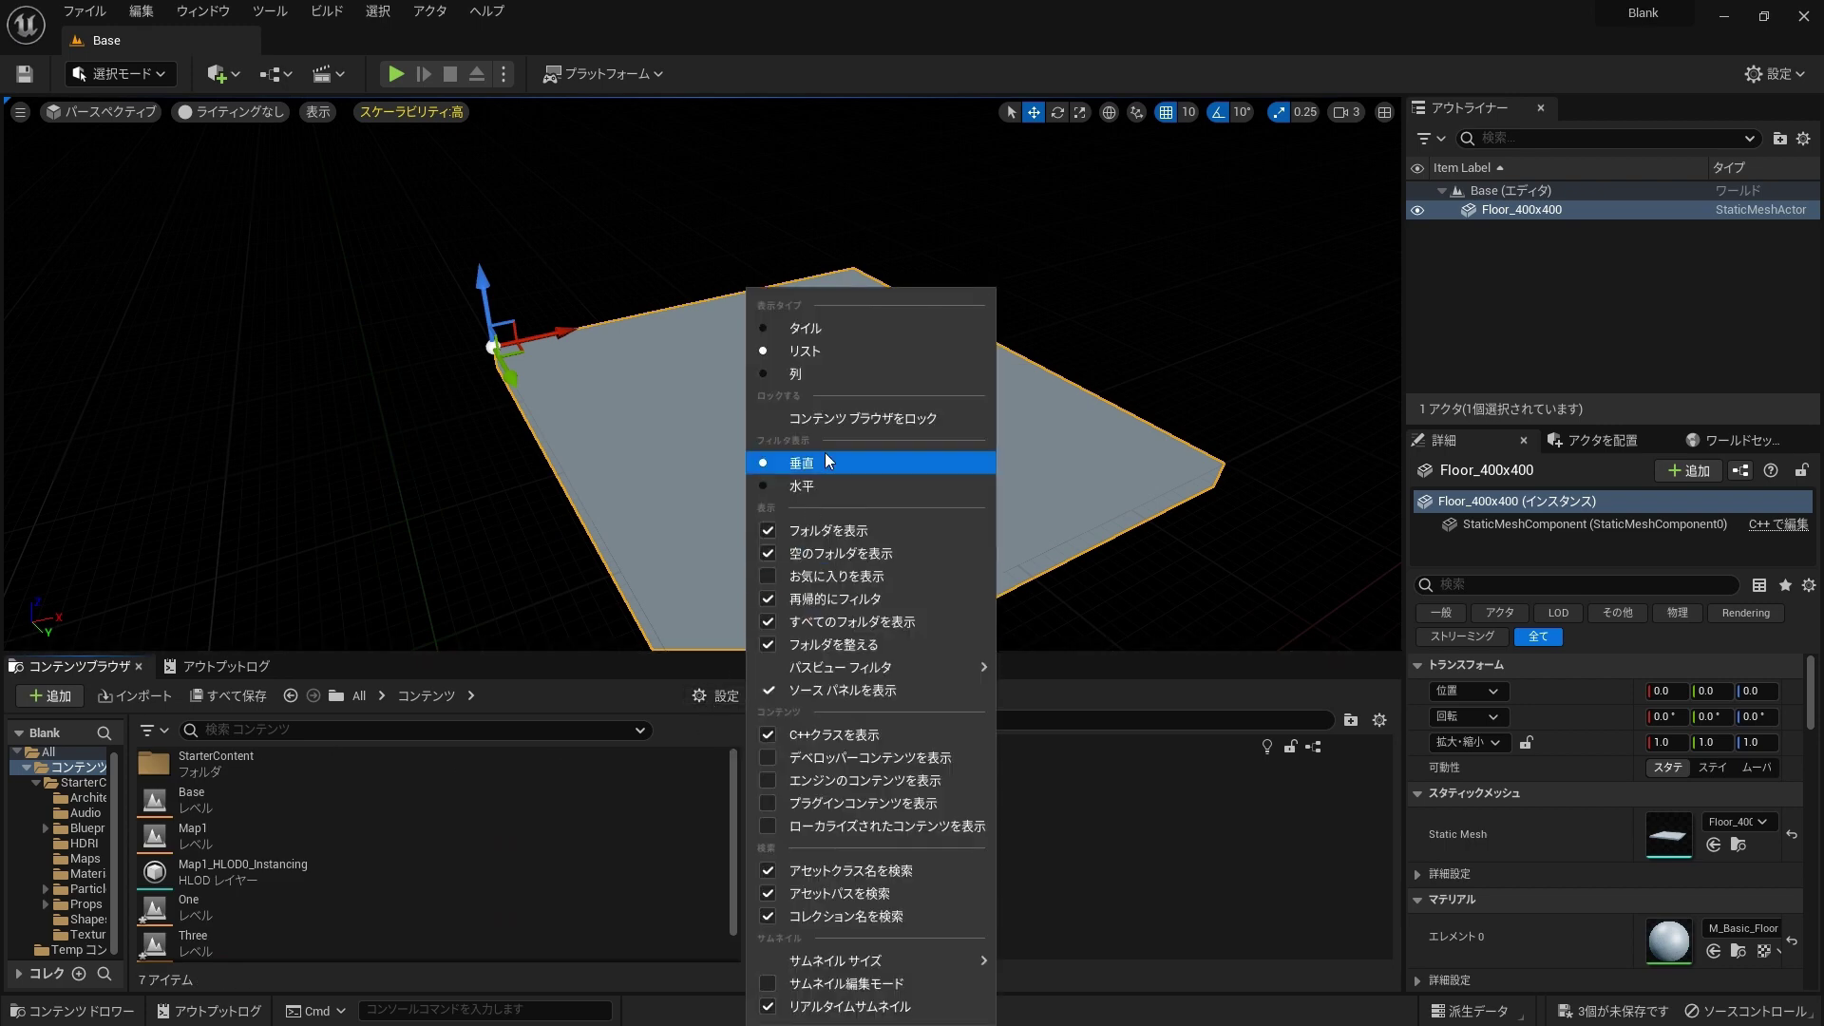
click(823, 383)
click(514, 826)
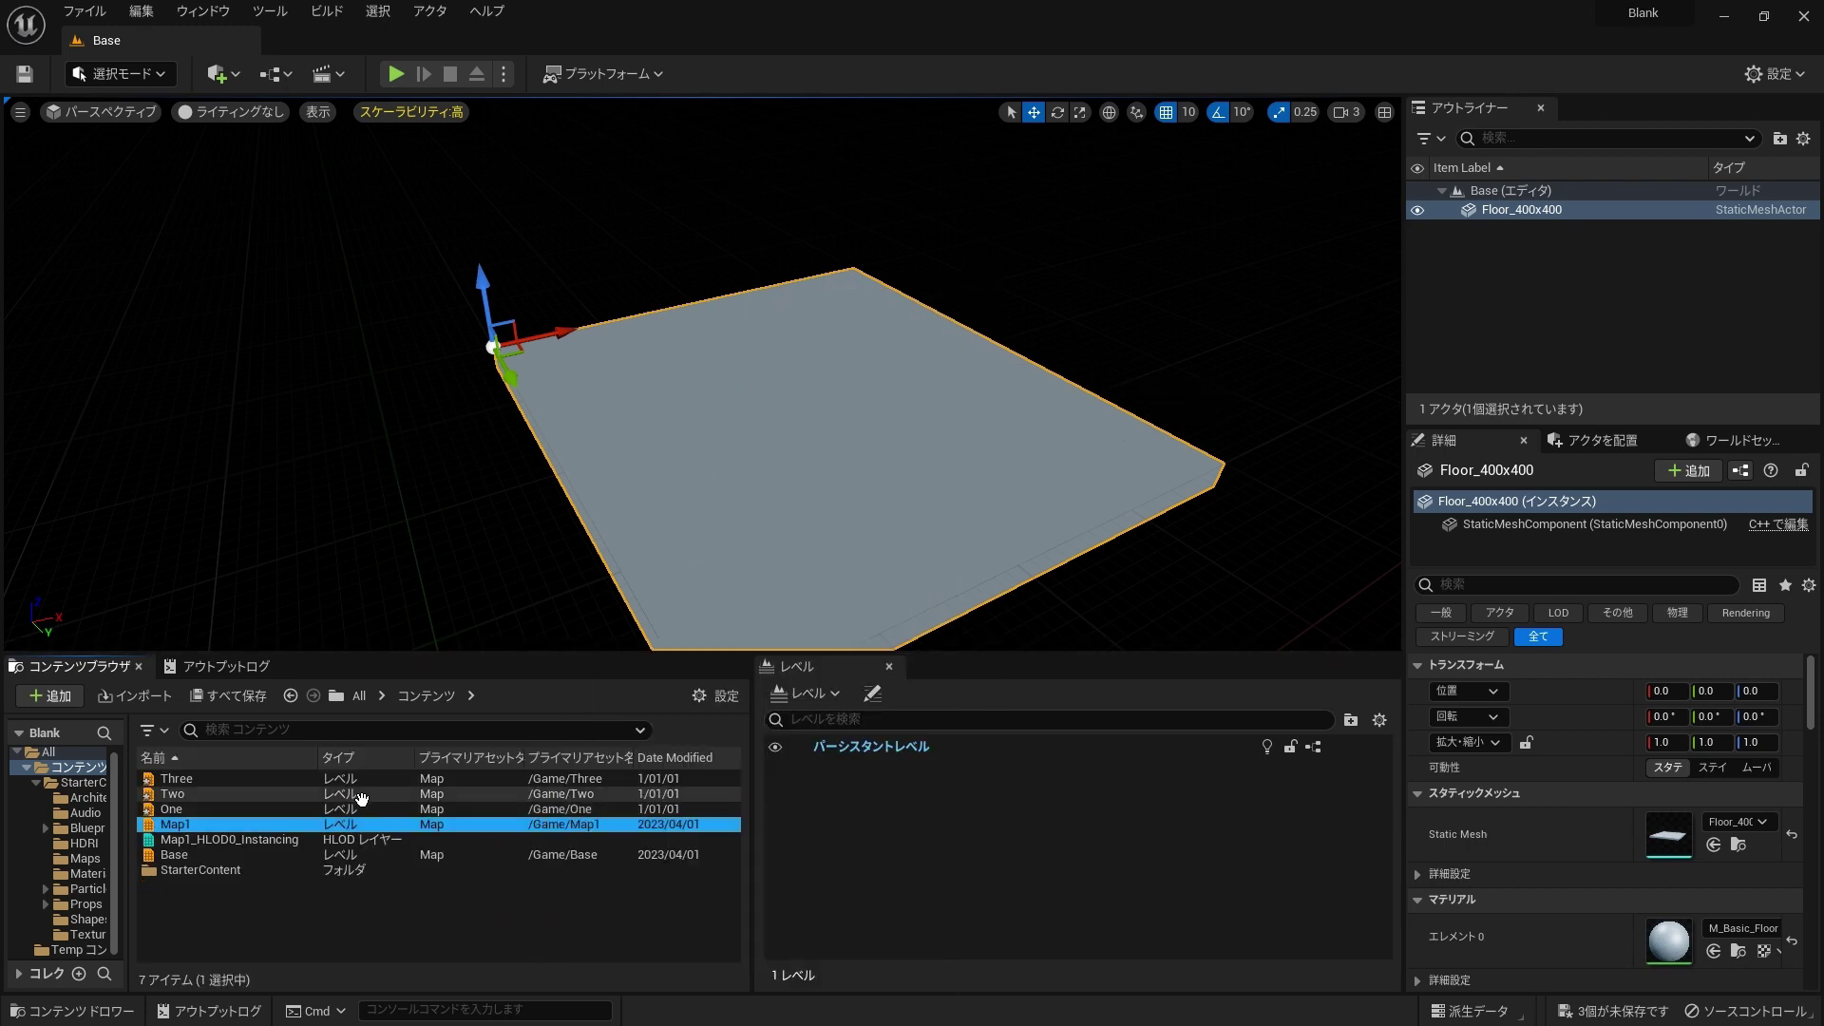
Step: Open the Three level and save the unsaved new levels
double_click(201, 776)
click(935, 738)
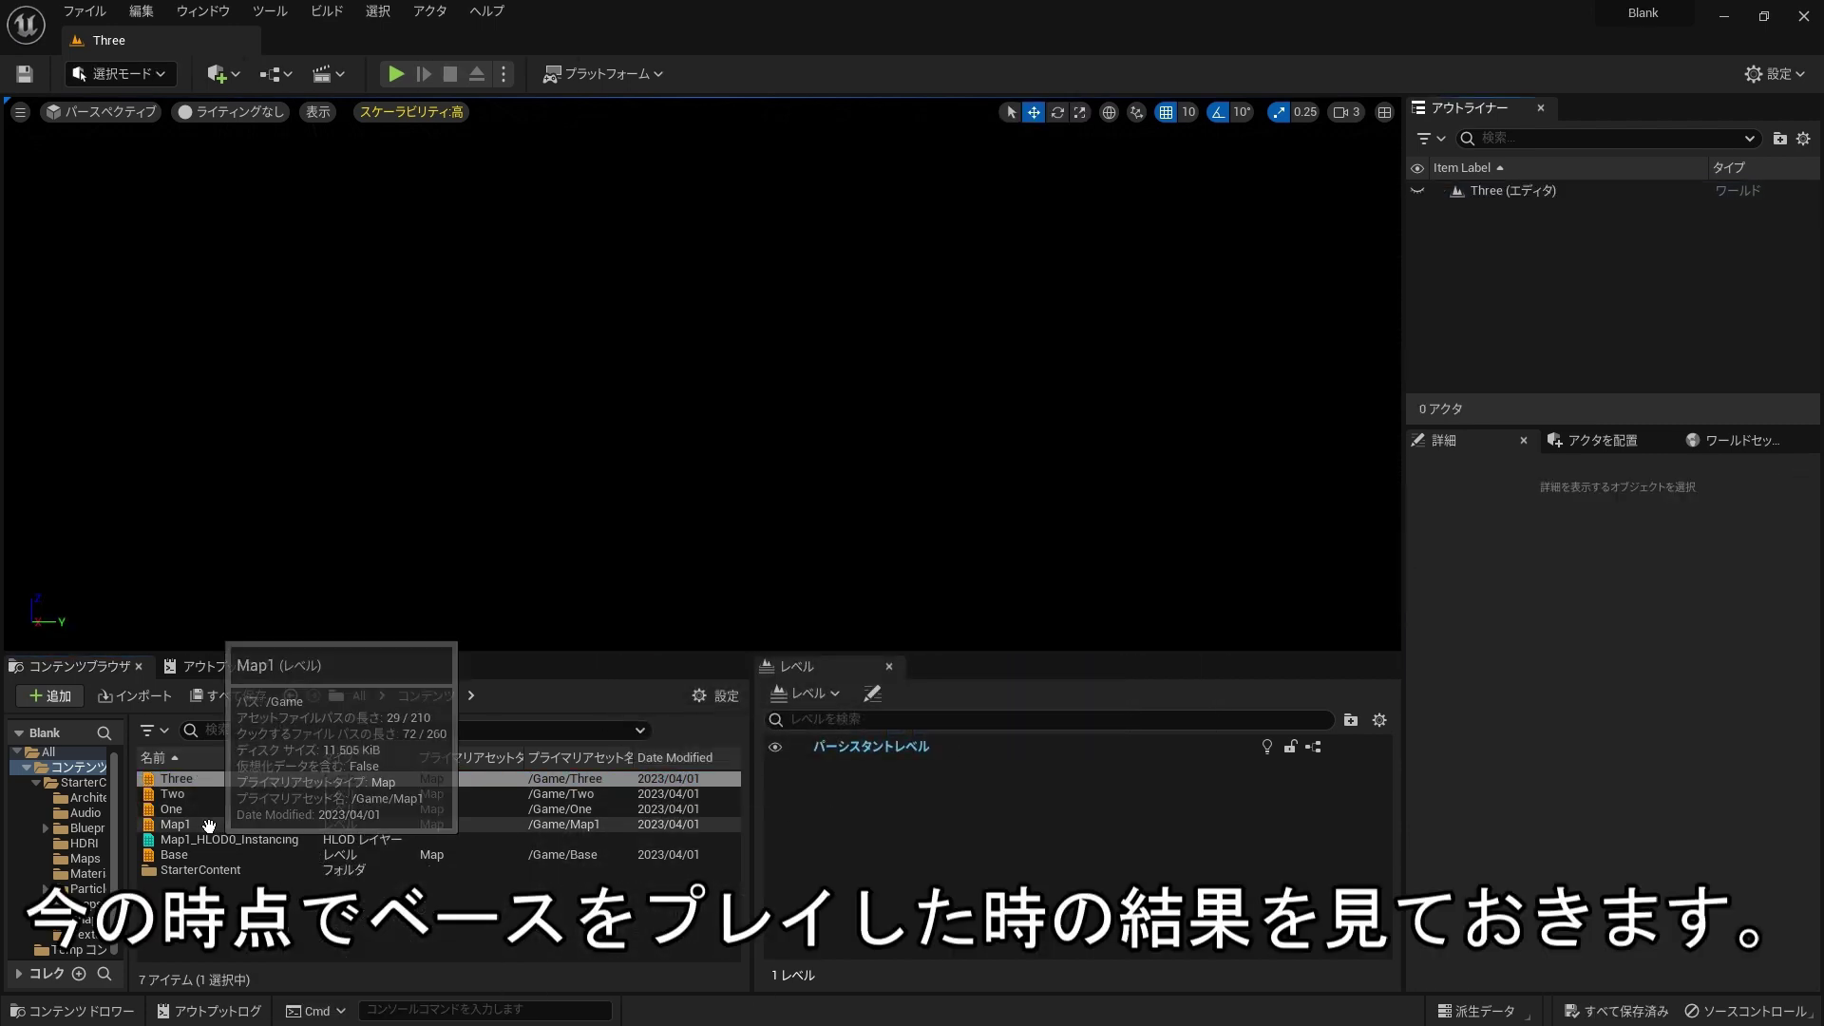
Step: Return to the Base level, play it in the editor to check the result, and stop
double_click(192, 858)
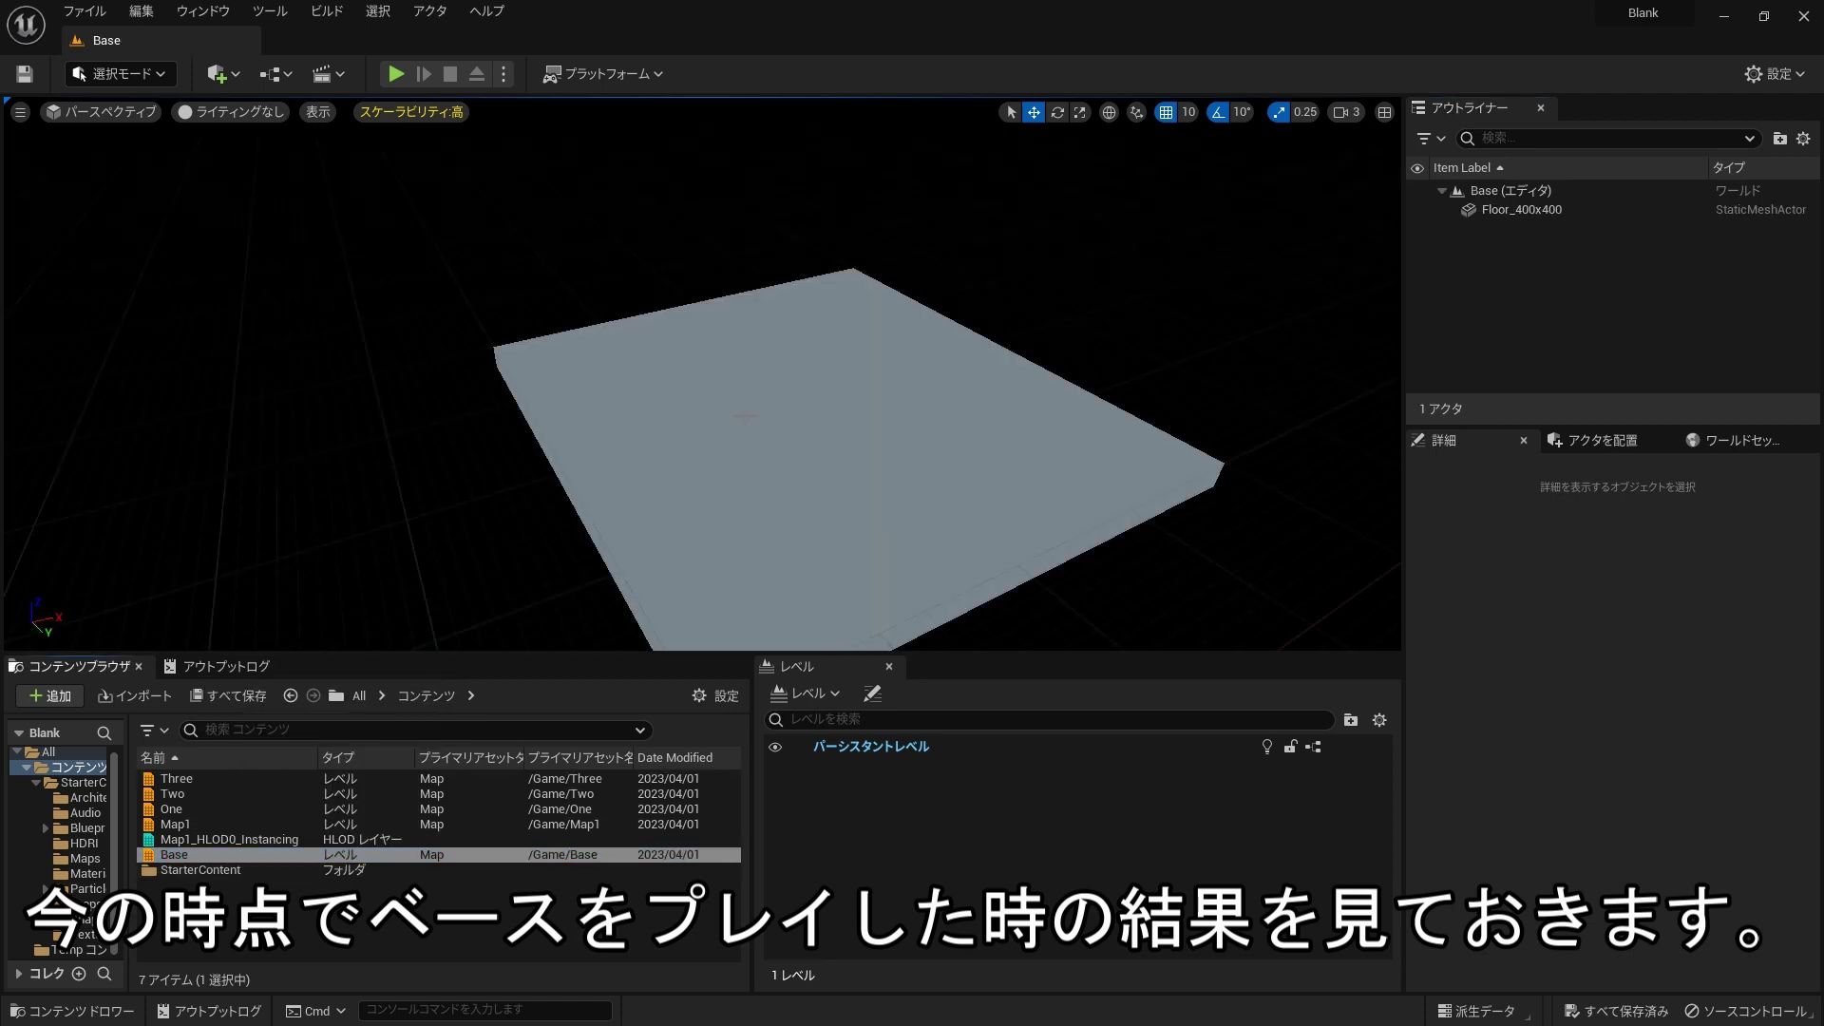
click(404, 76)
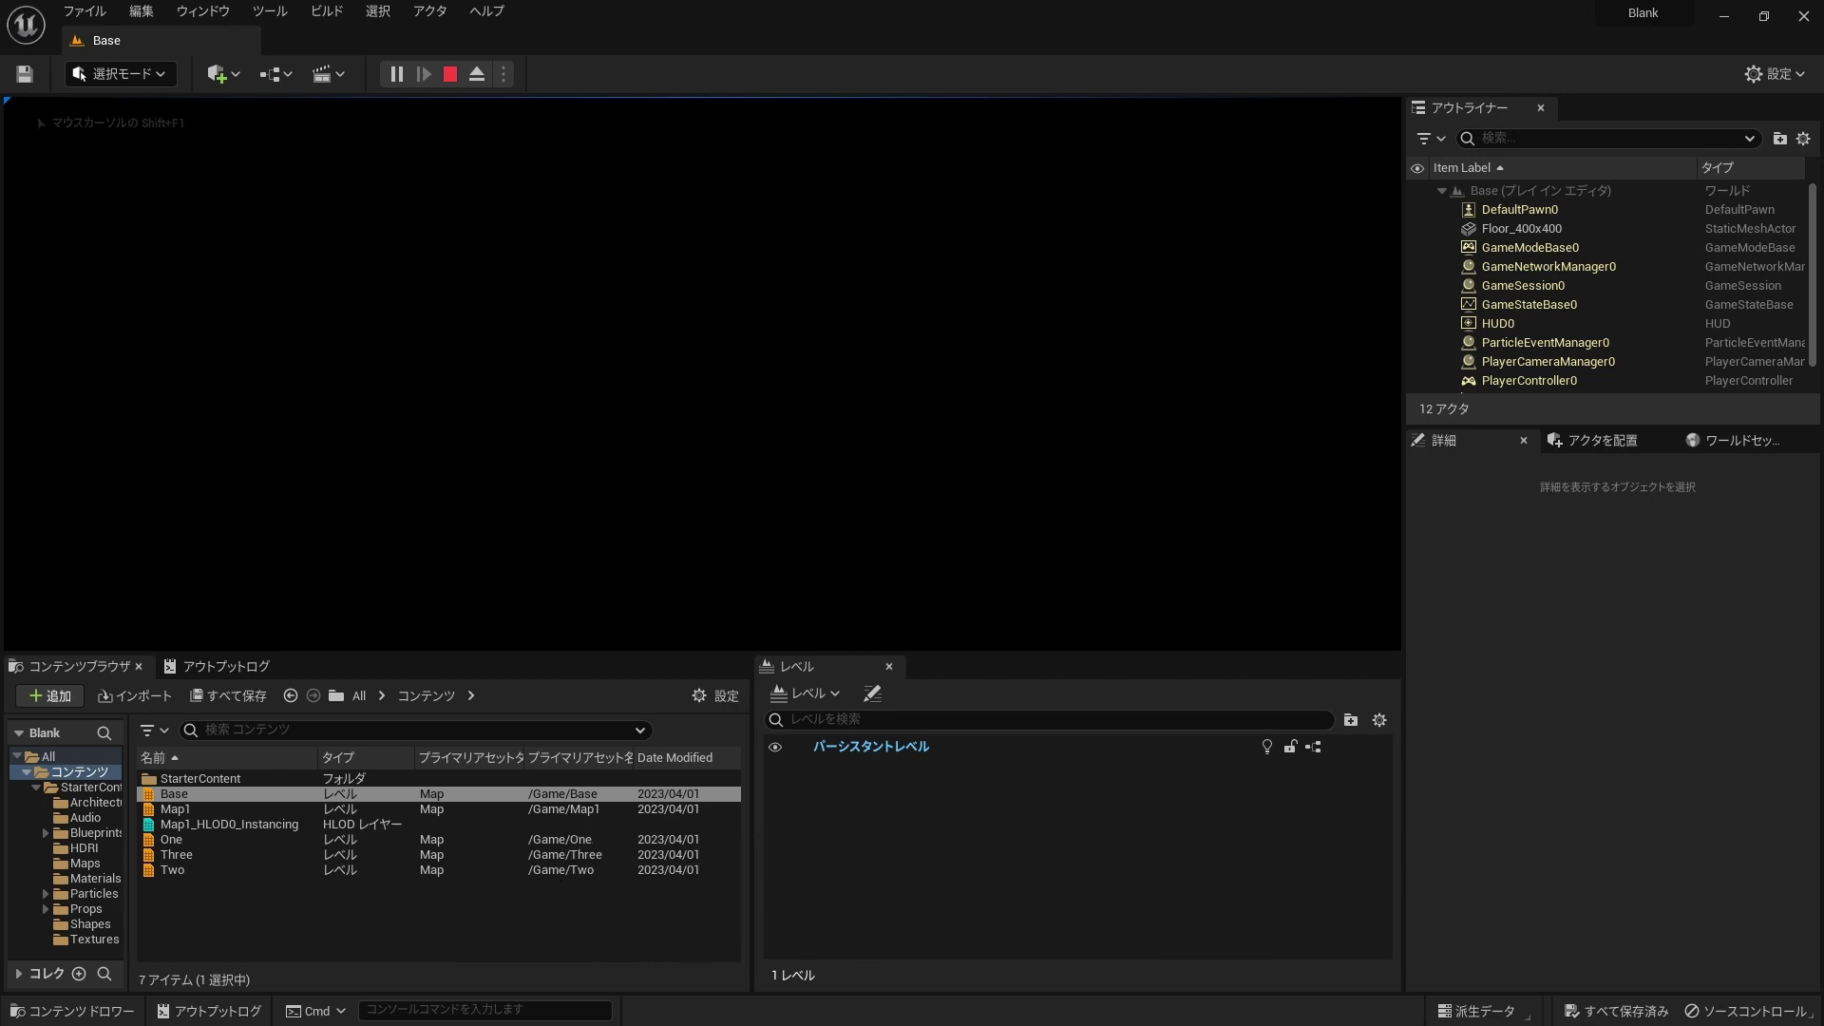
key(Escape)
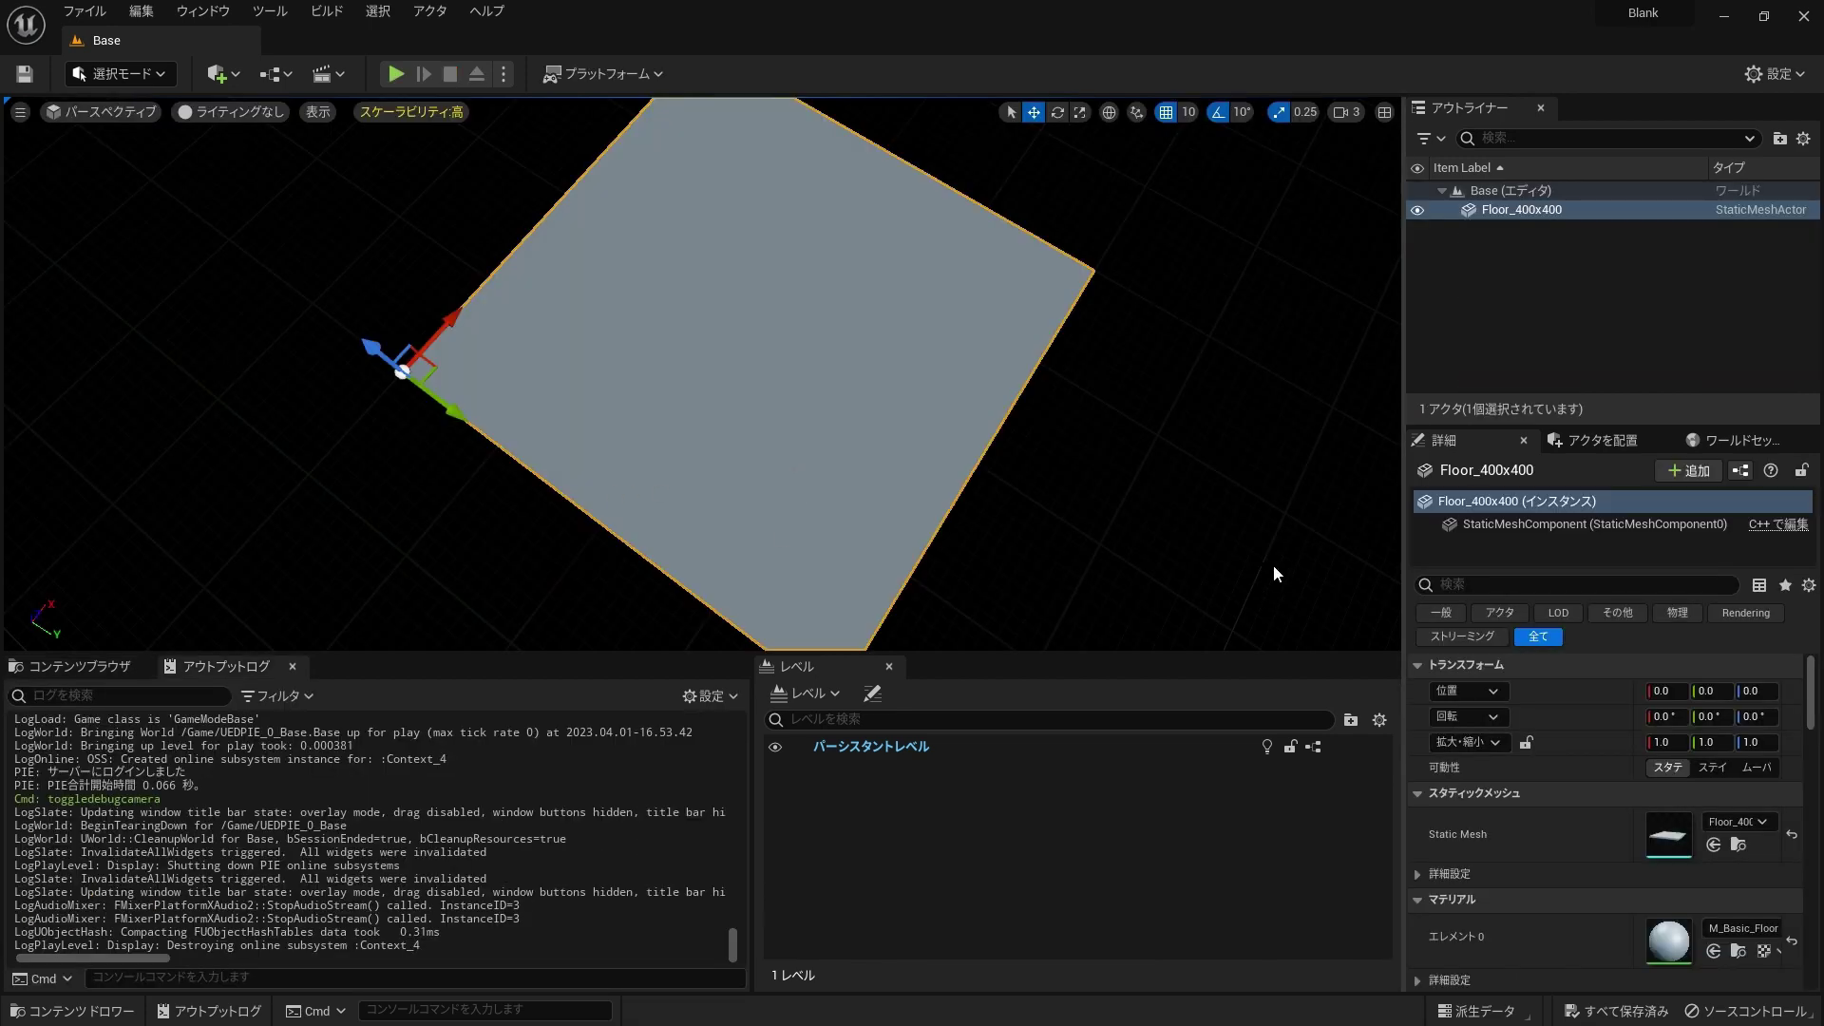
Step: Place a Point Light above the floor in the Base level and play-test the lighting
click(1601, 442)
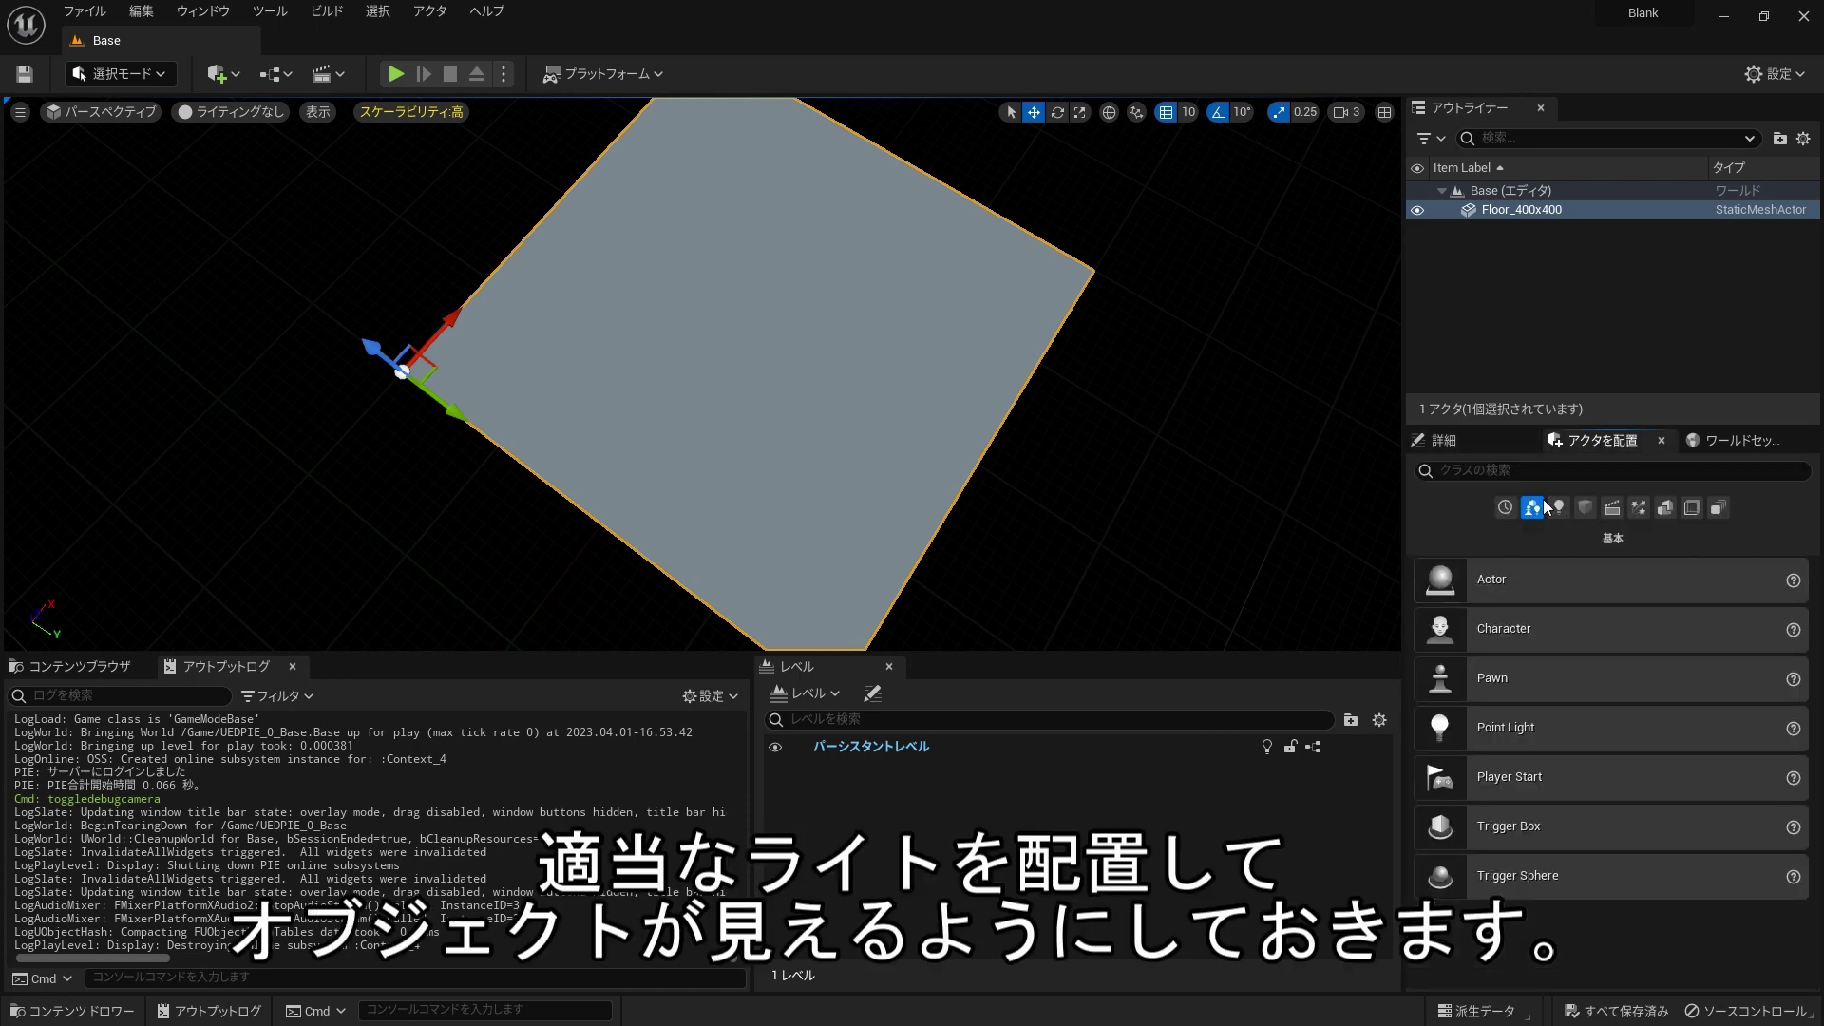
text(light)
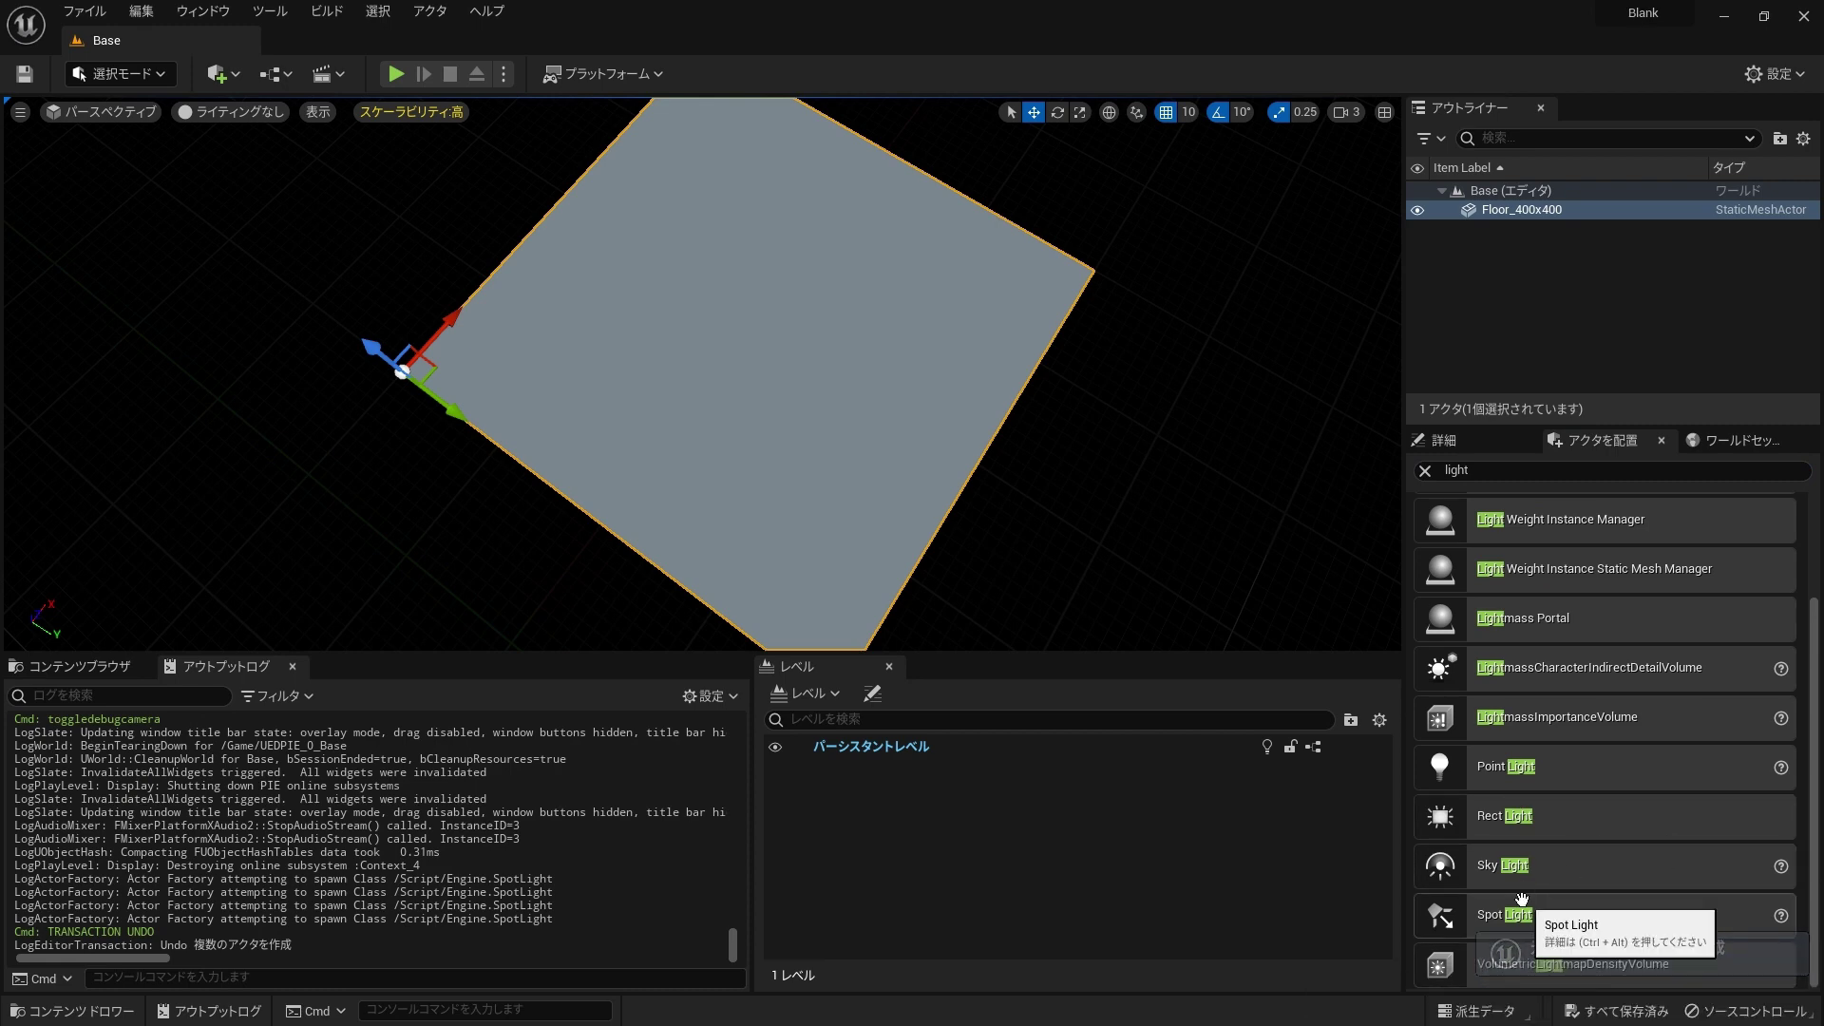
drag(1526, 785, 746, 314)
right_drag(750, 399, 757, 247)
click(391, 75)
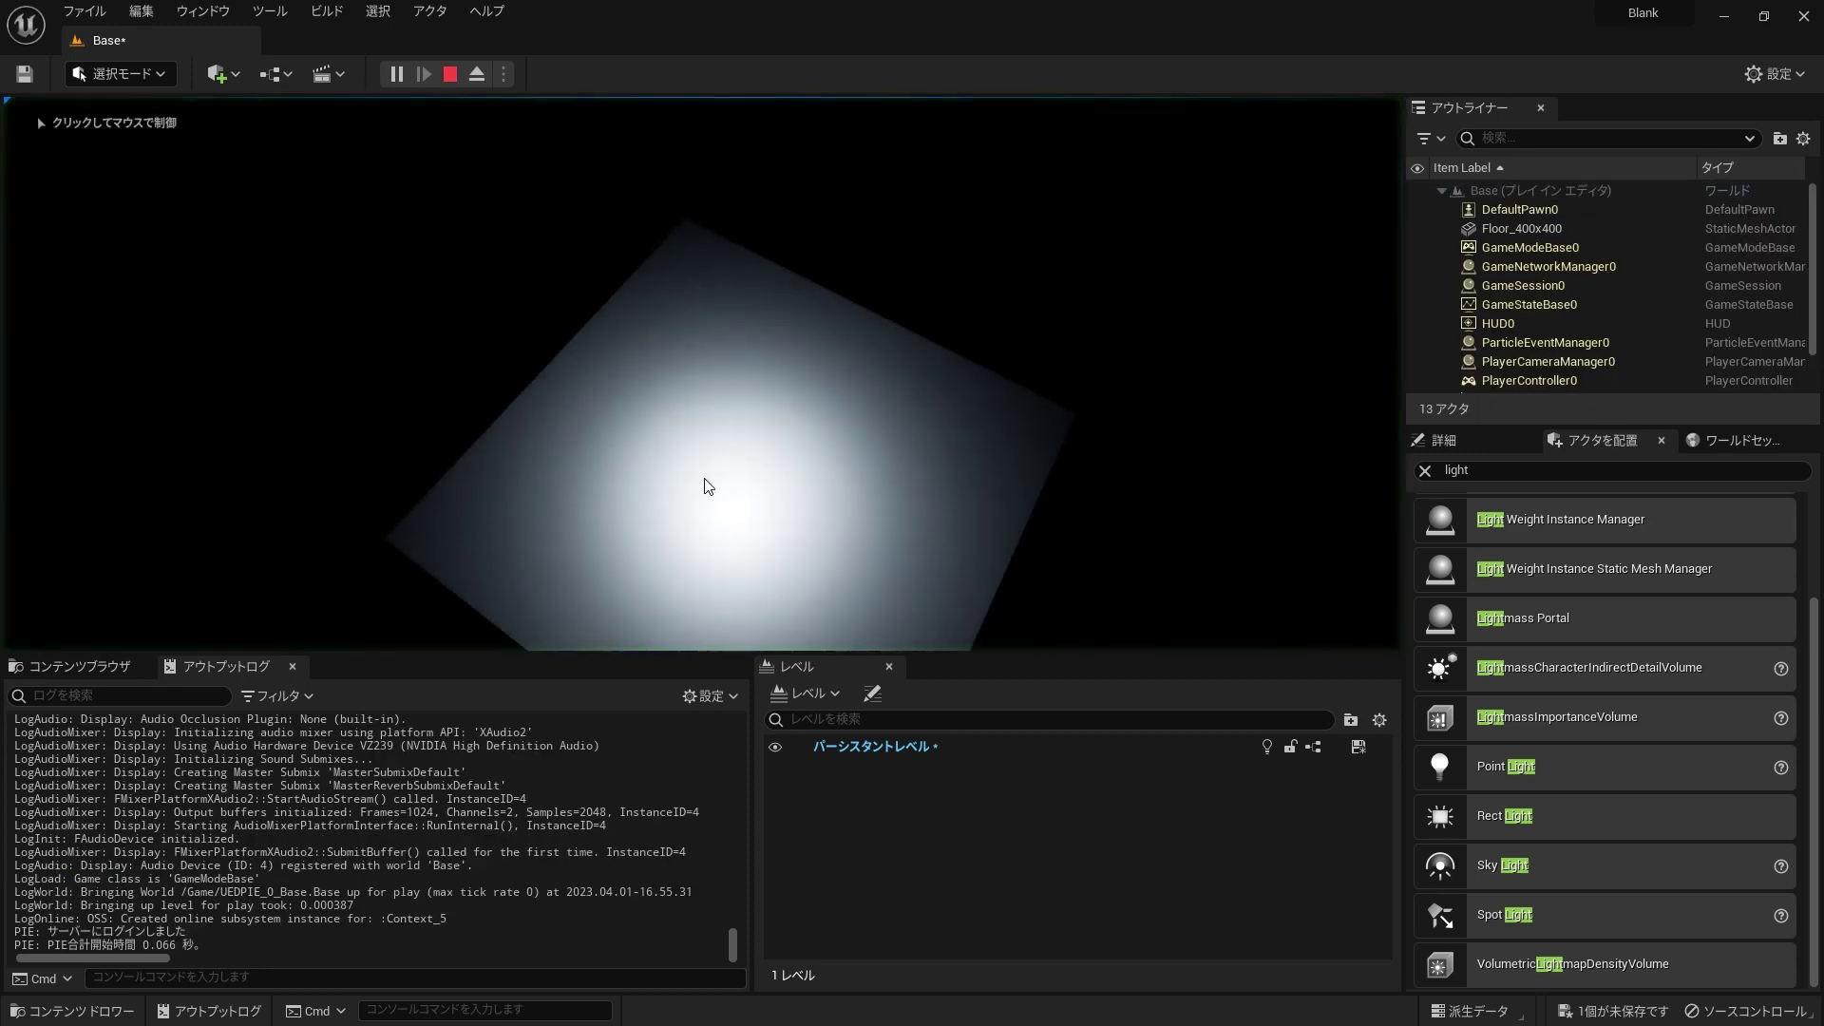
key(Escape)
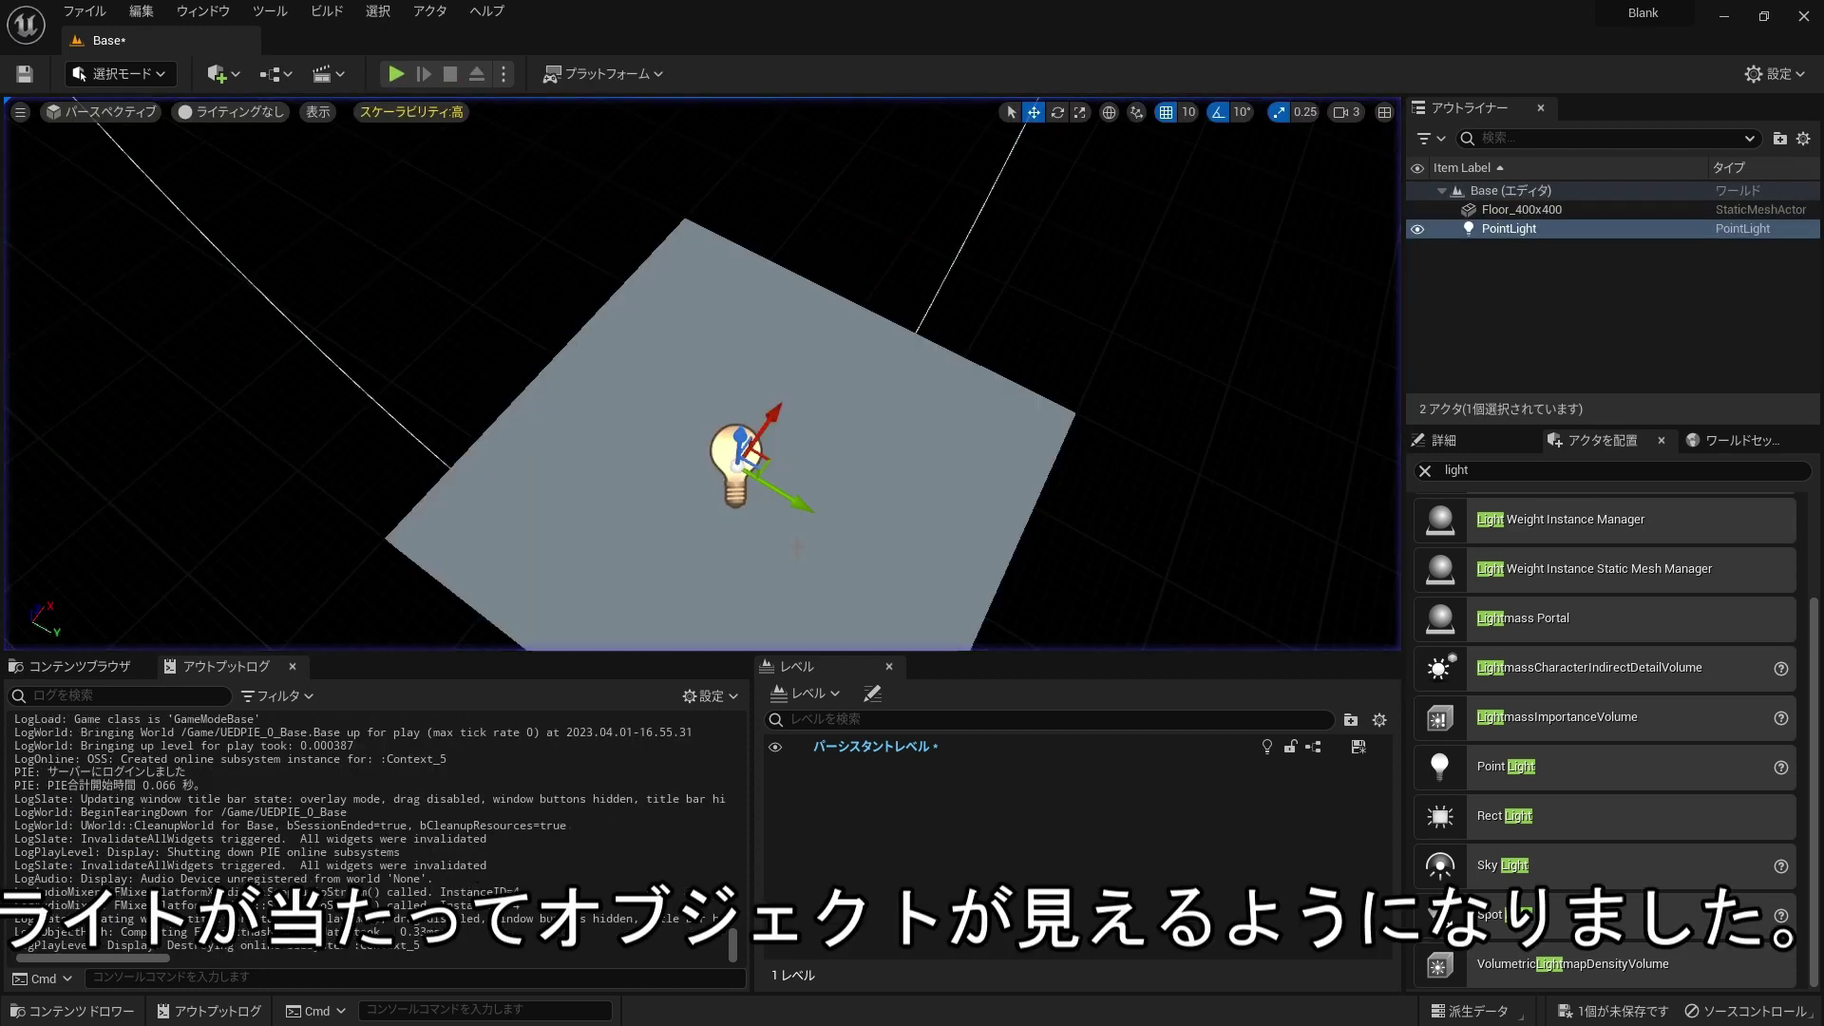
Step: Show the project's content assets again and save the Base level
right_drag(703, 370, 698, 513)
click(80, 667)
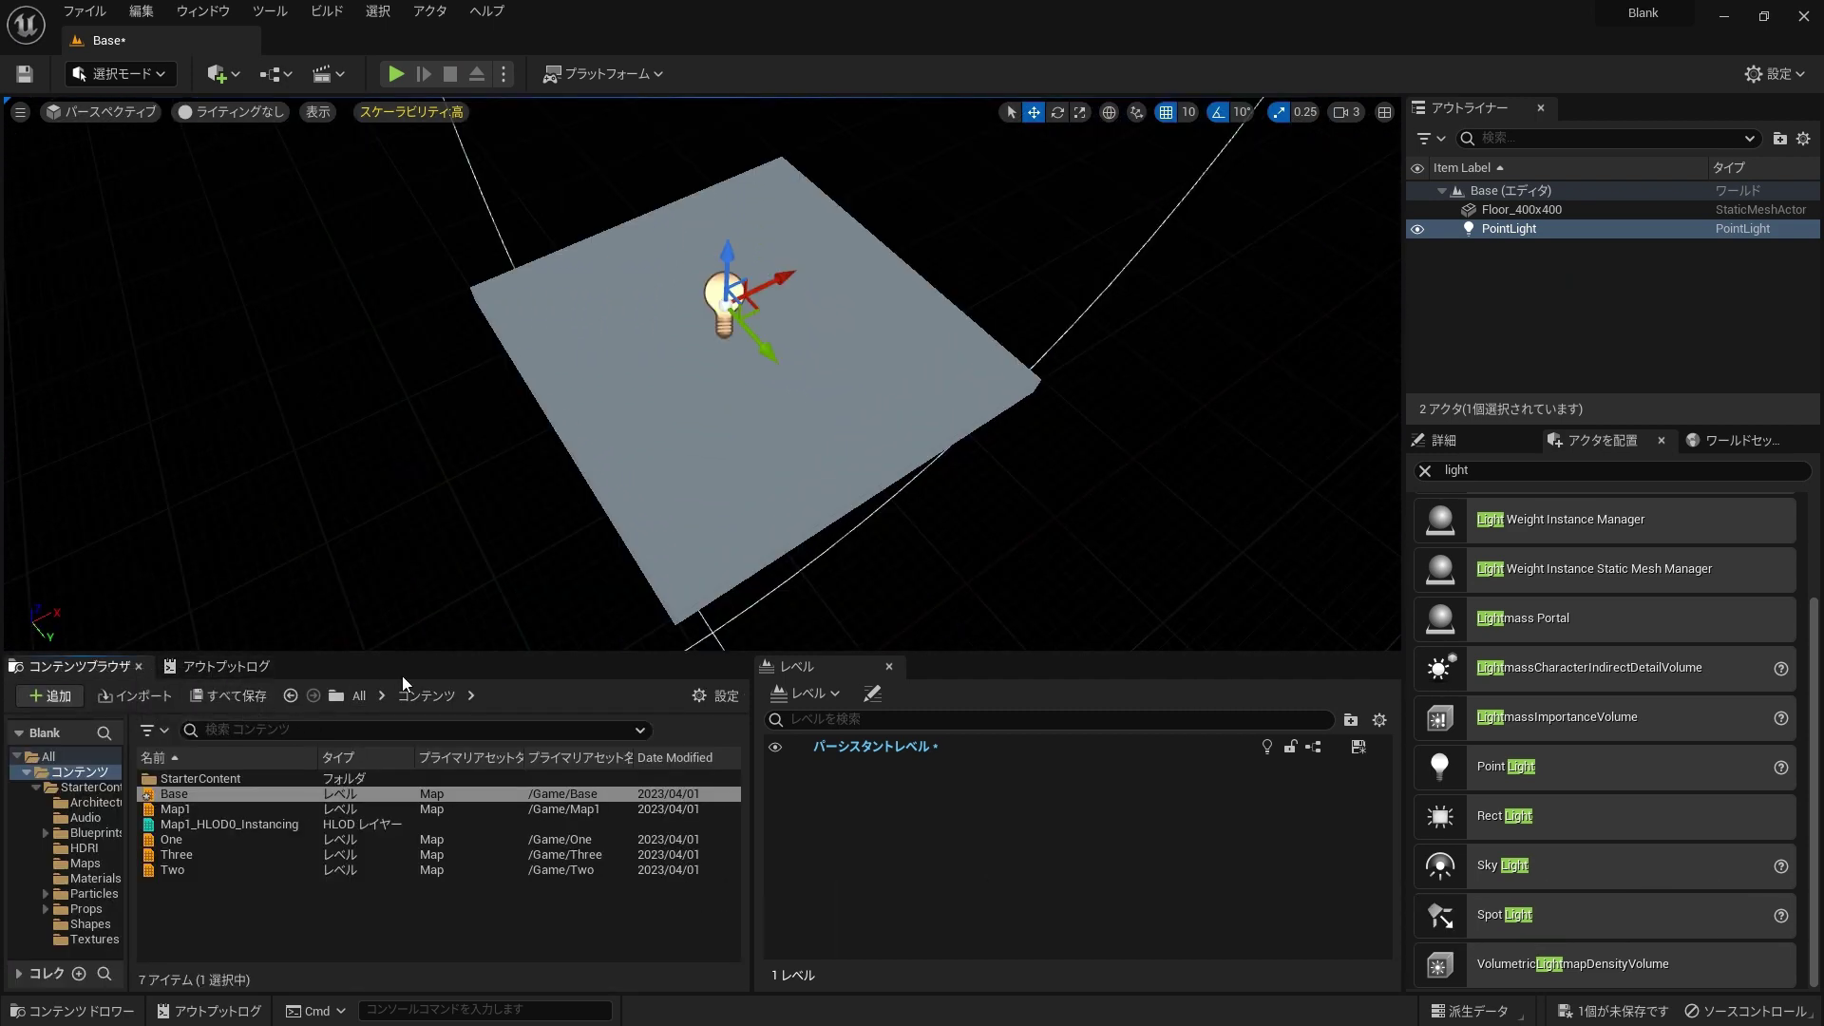
key(ctrl+s)
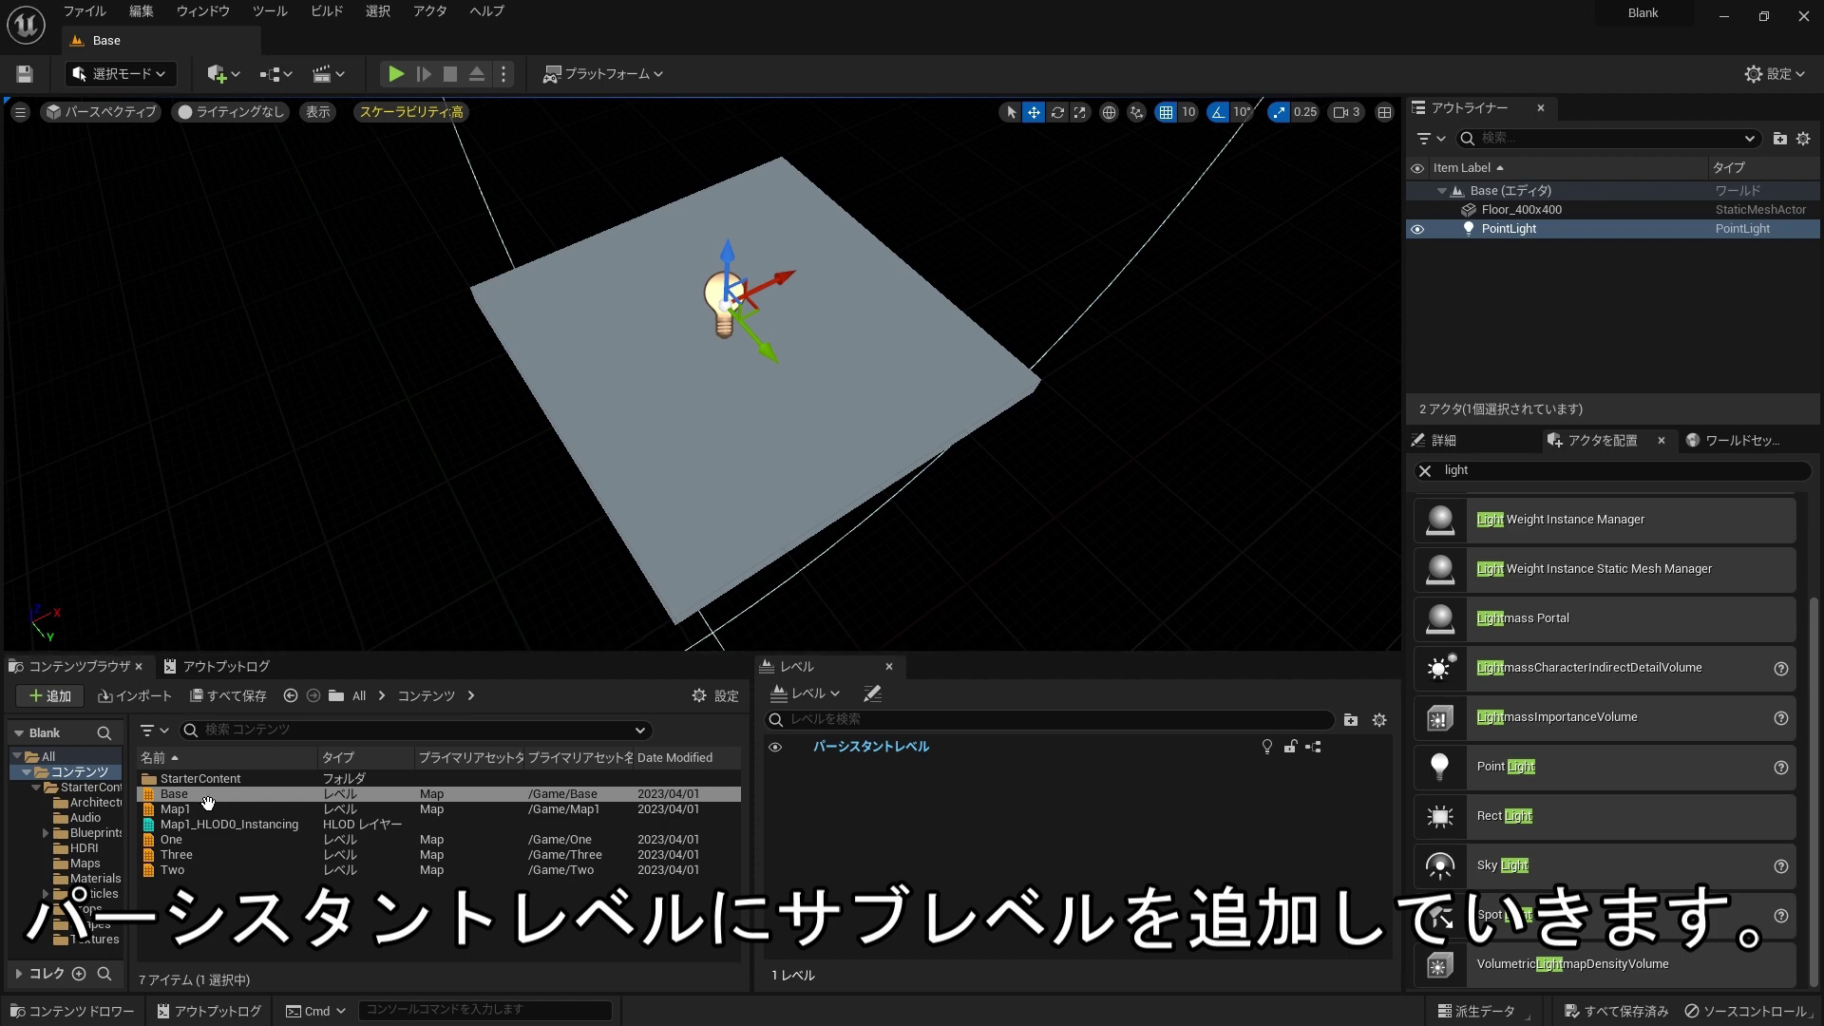
Step: Add the One, Two and Three levels as sub-levels of the persistent level, and play-test the Base level
drag(171, 839, 816, 750)
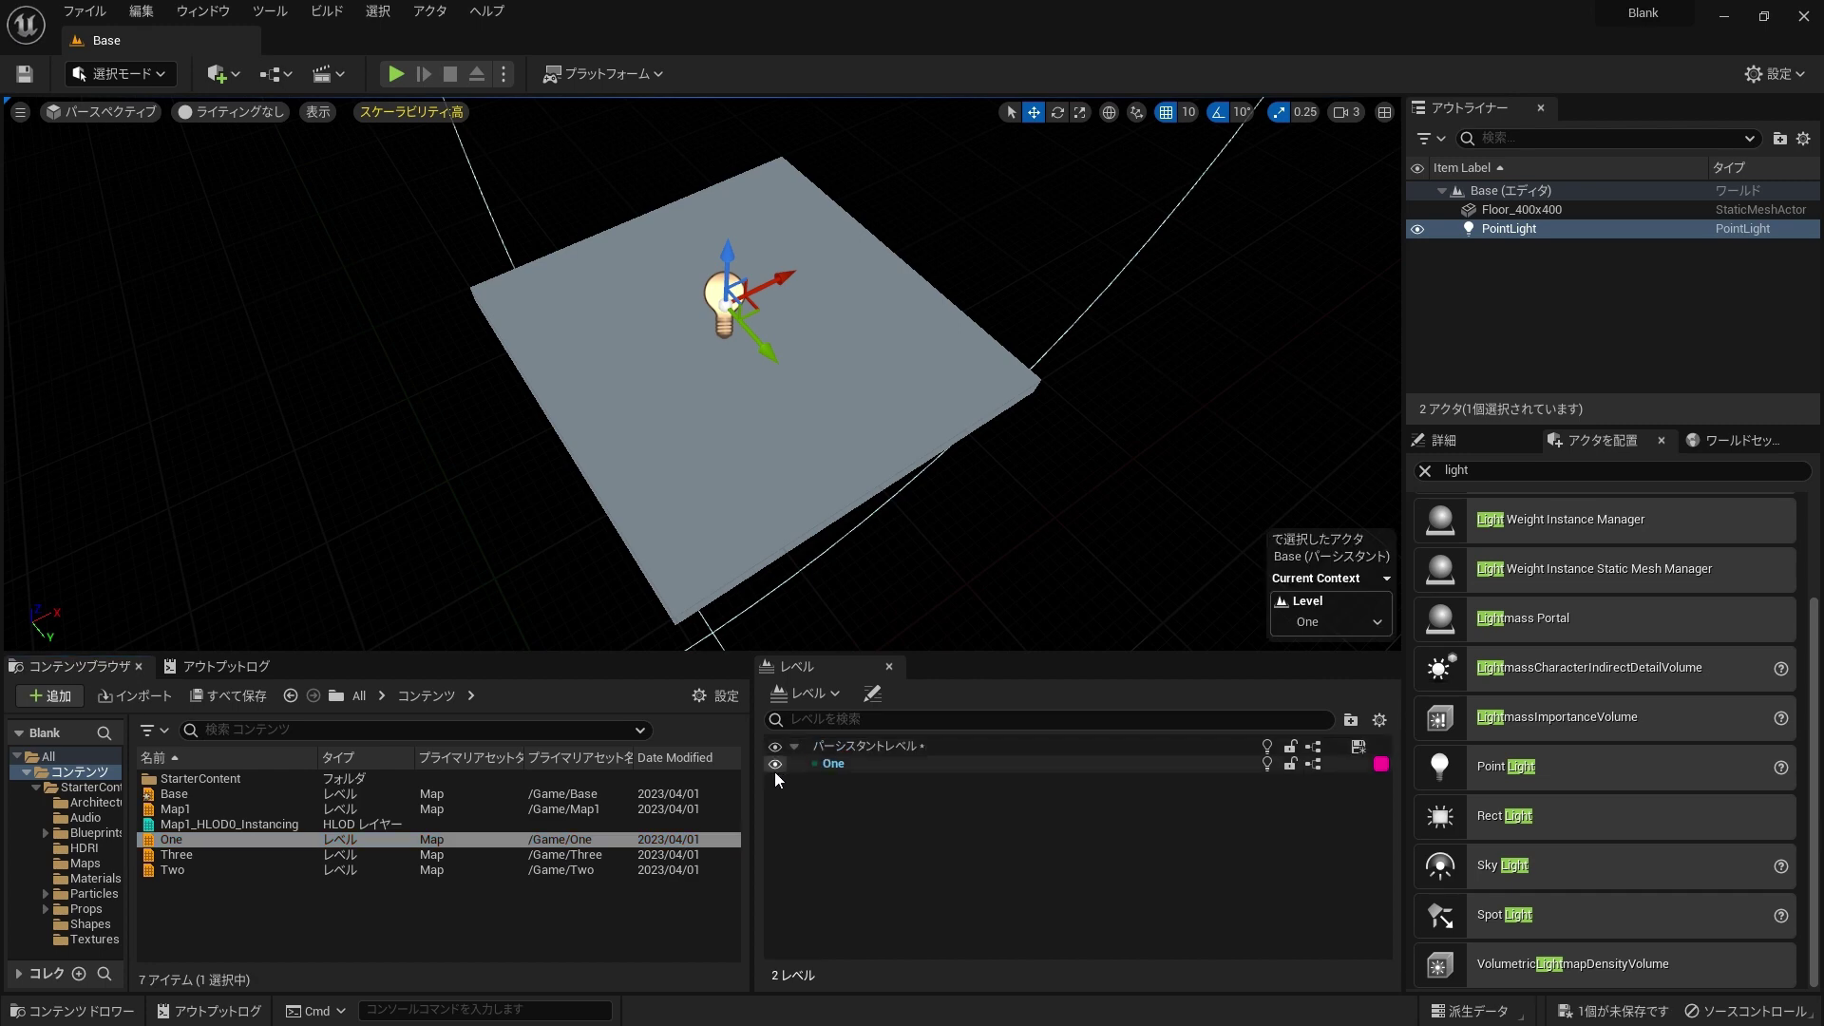
click(189, 867)
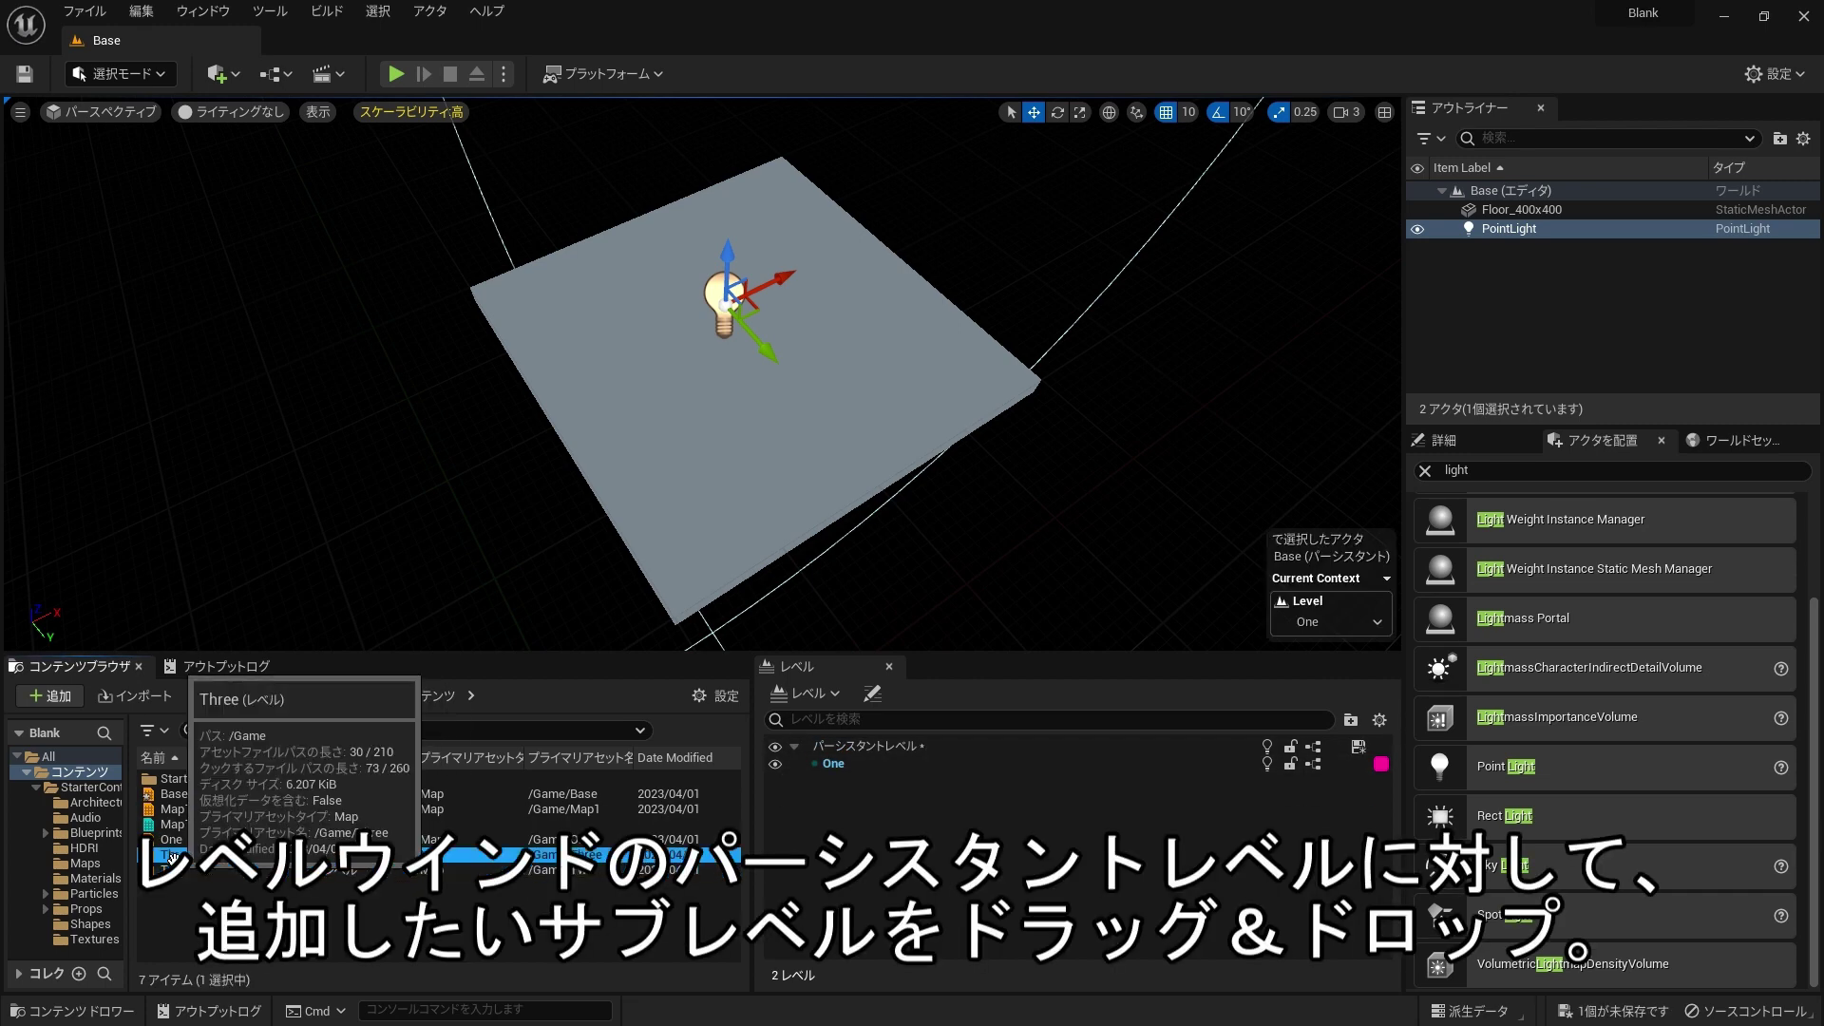
drag(174, 860, 883, 772)
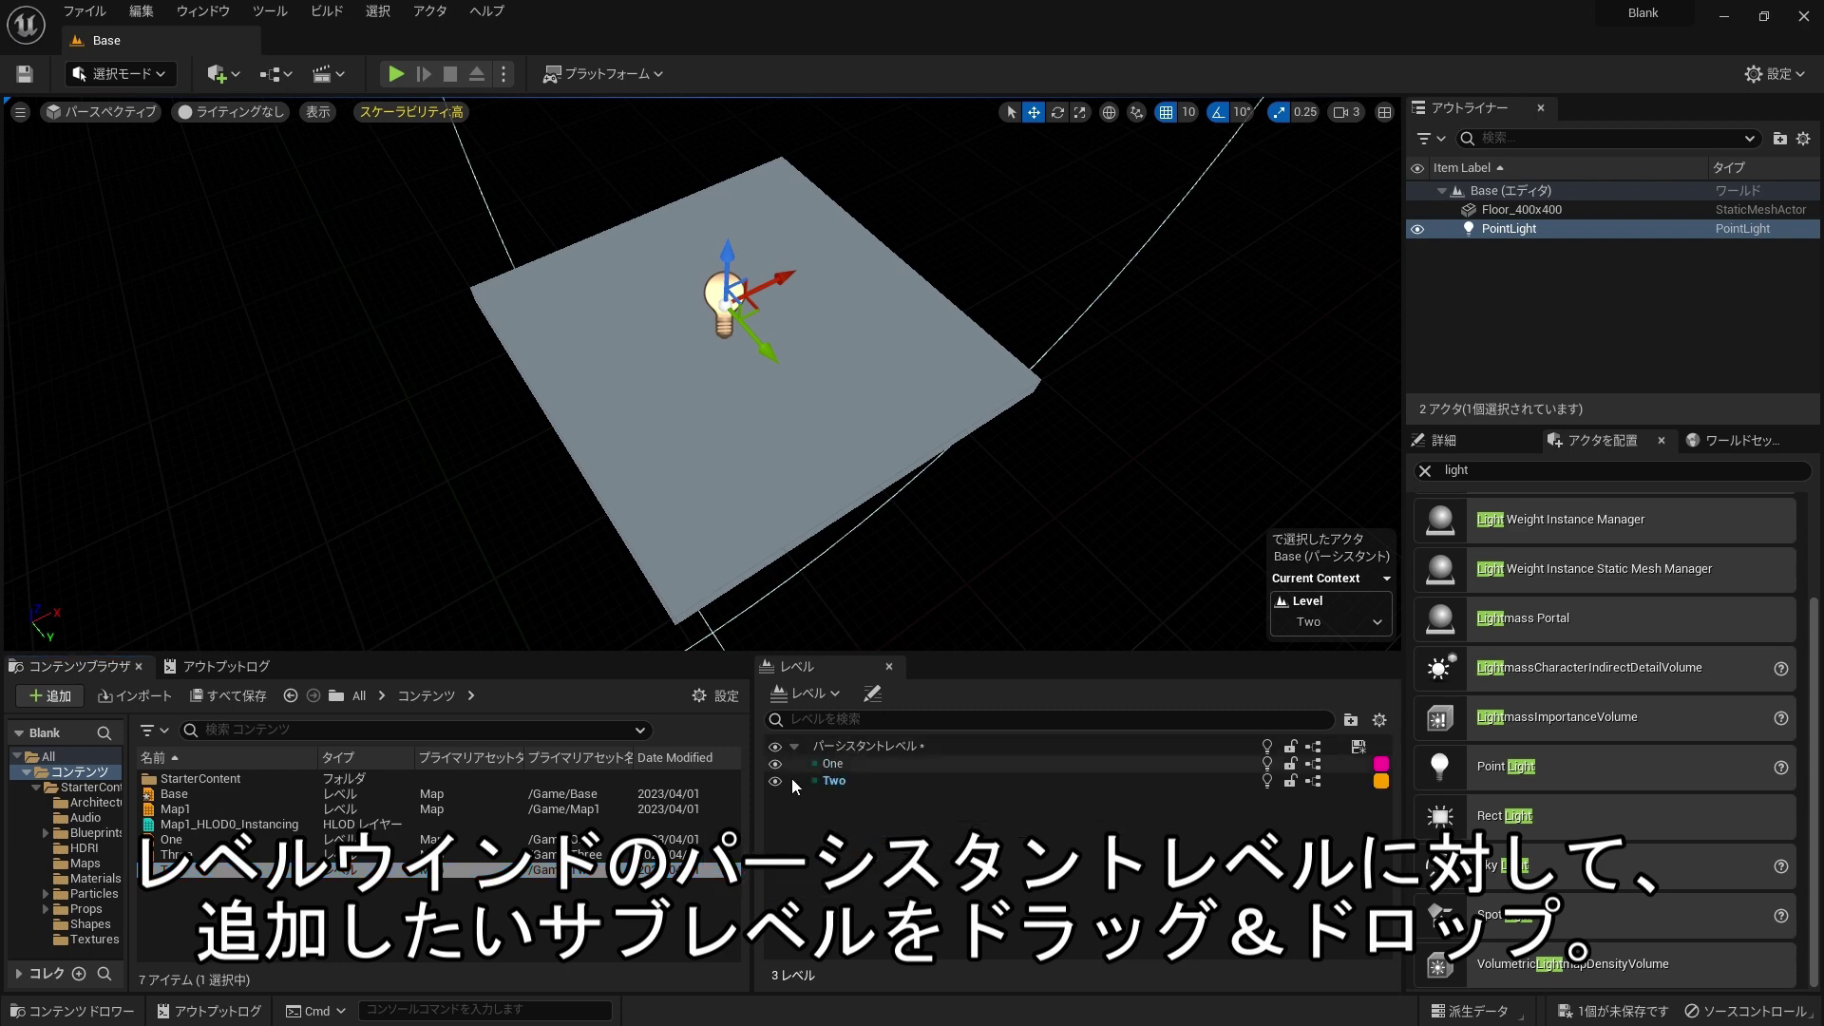
drag(170, 858, 891, 766)
click(853, 806)
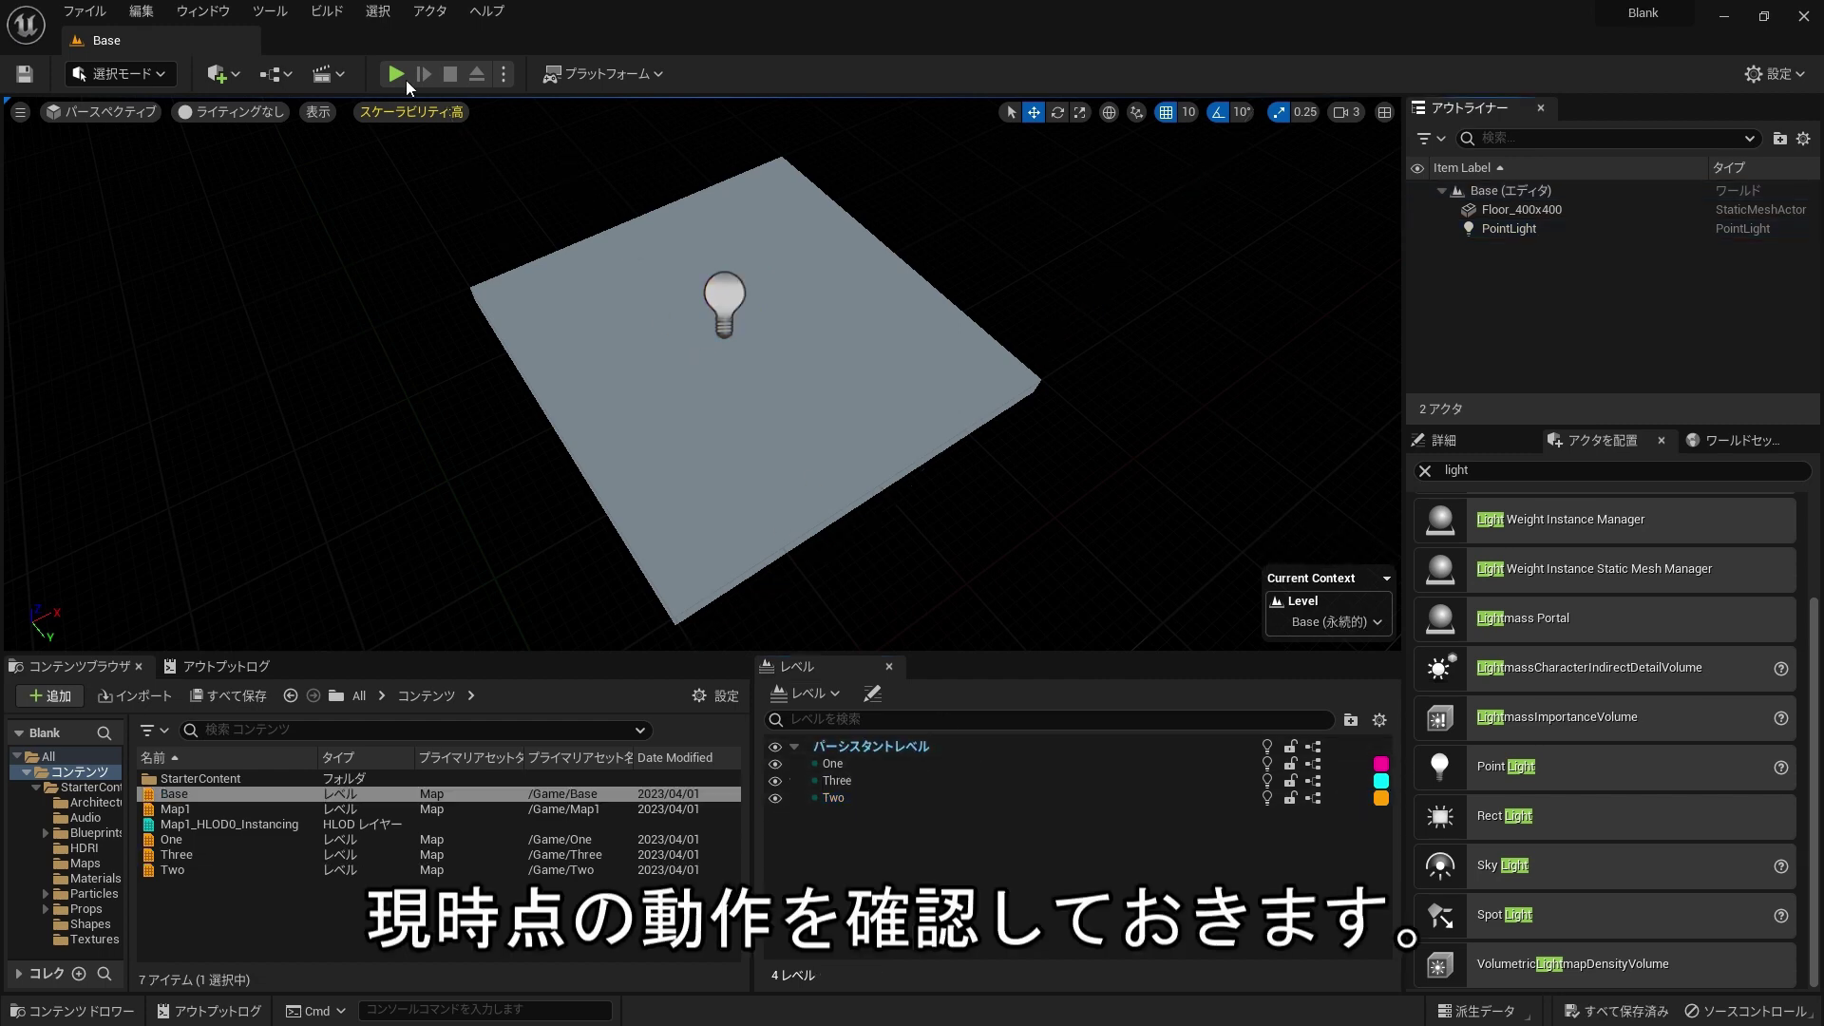
click(397, 74)
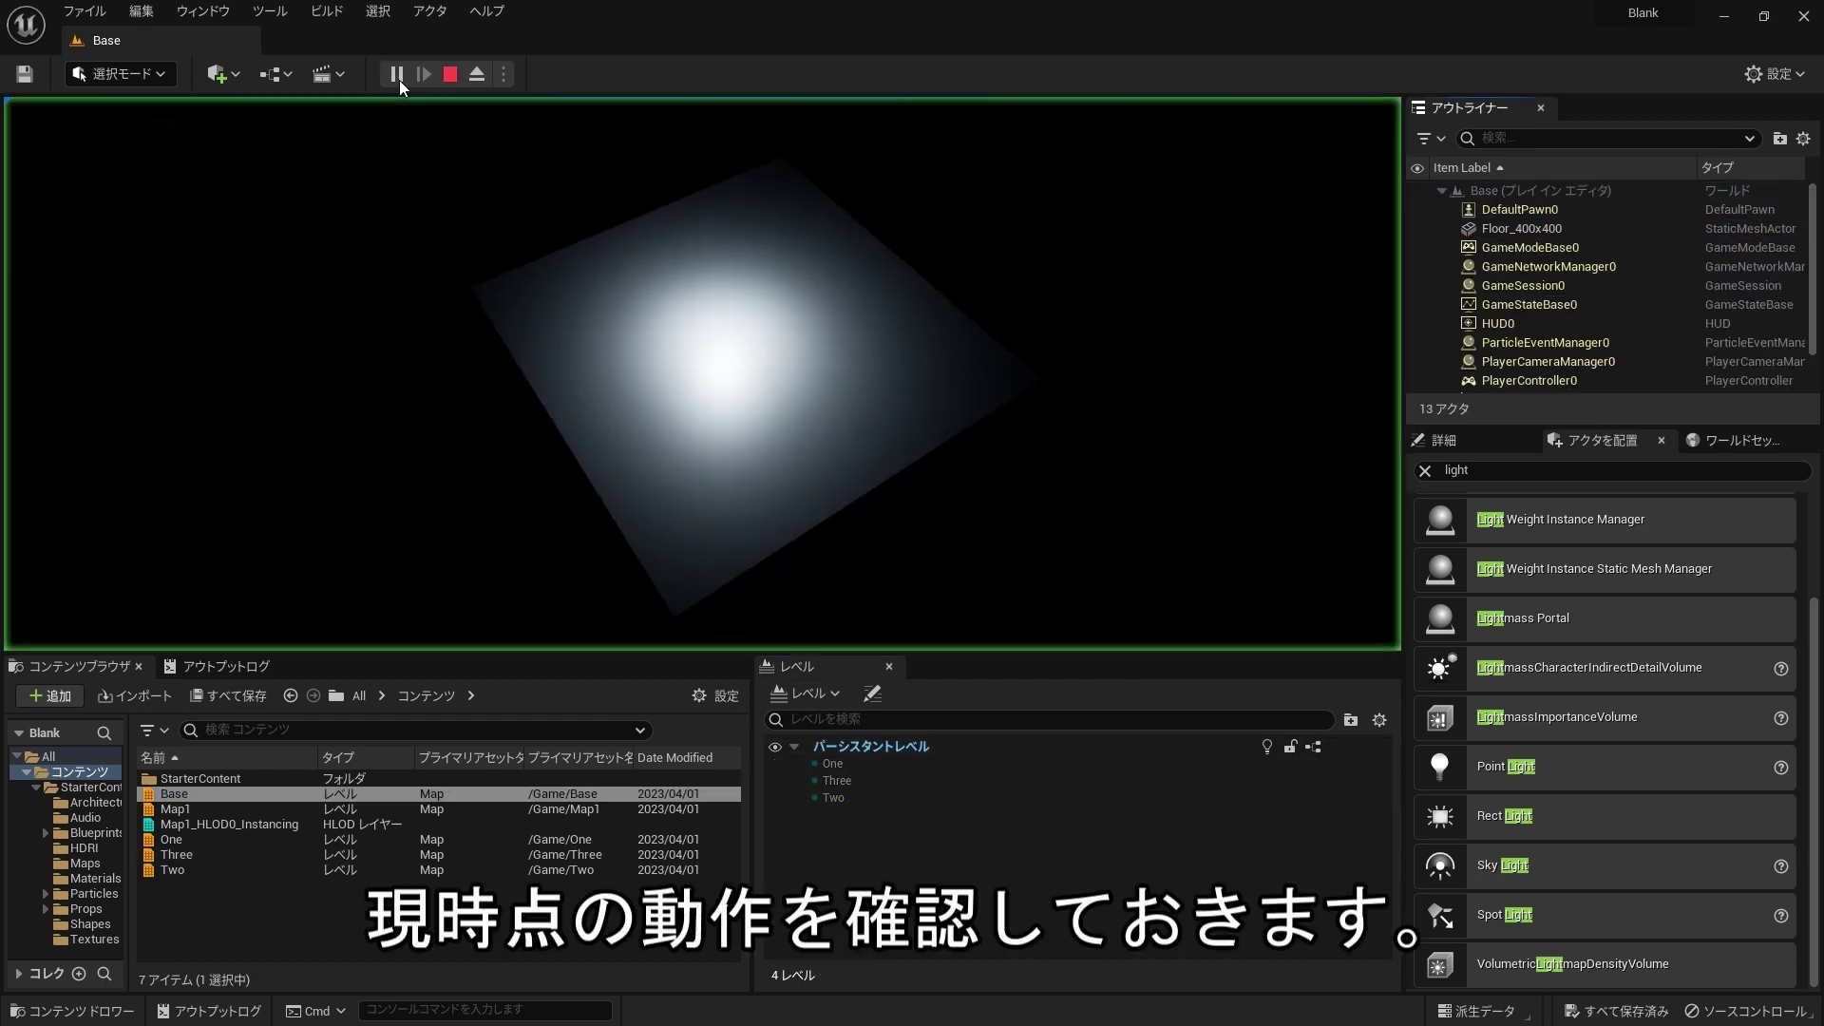
key(Escape)
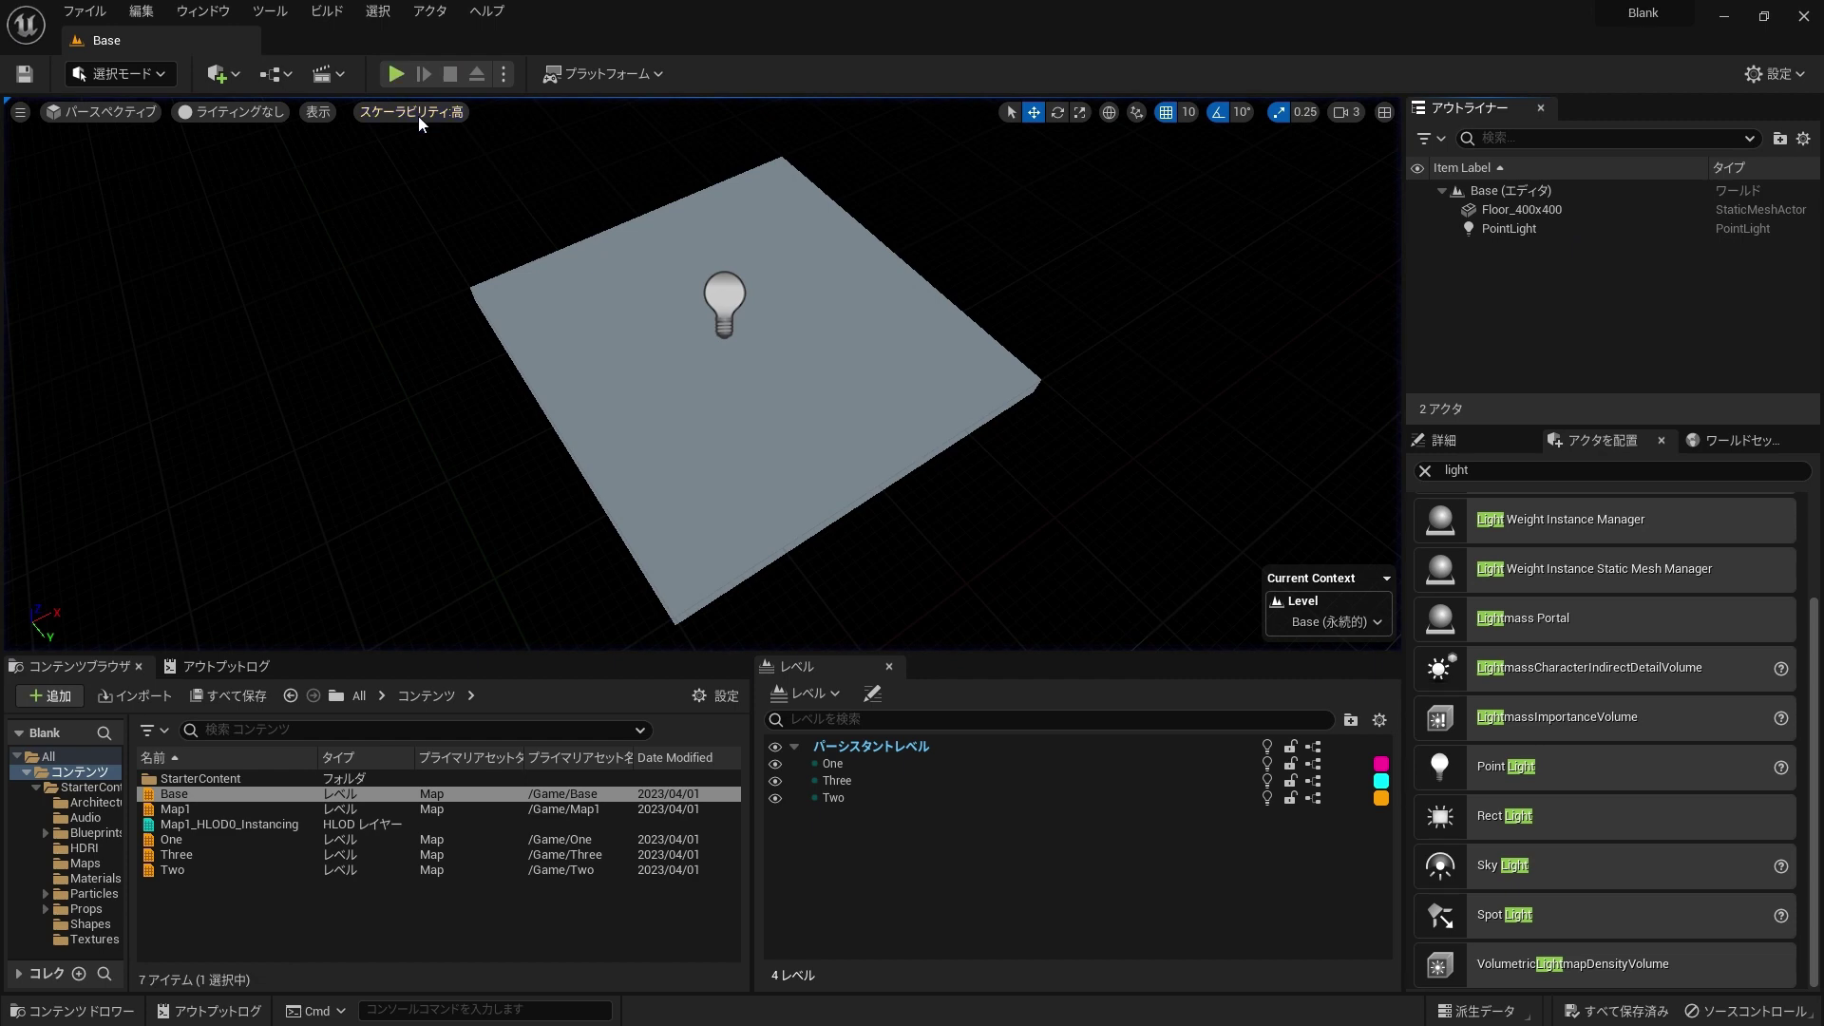
Step: Open the Base level's Level Blueprint and maximize its window
click(293, 83)
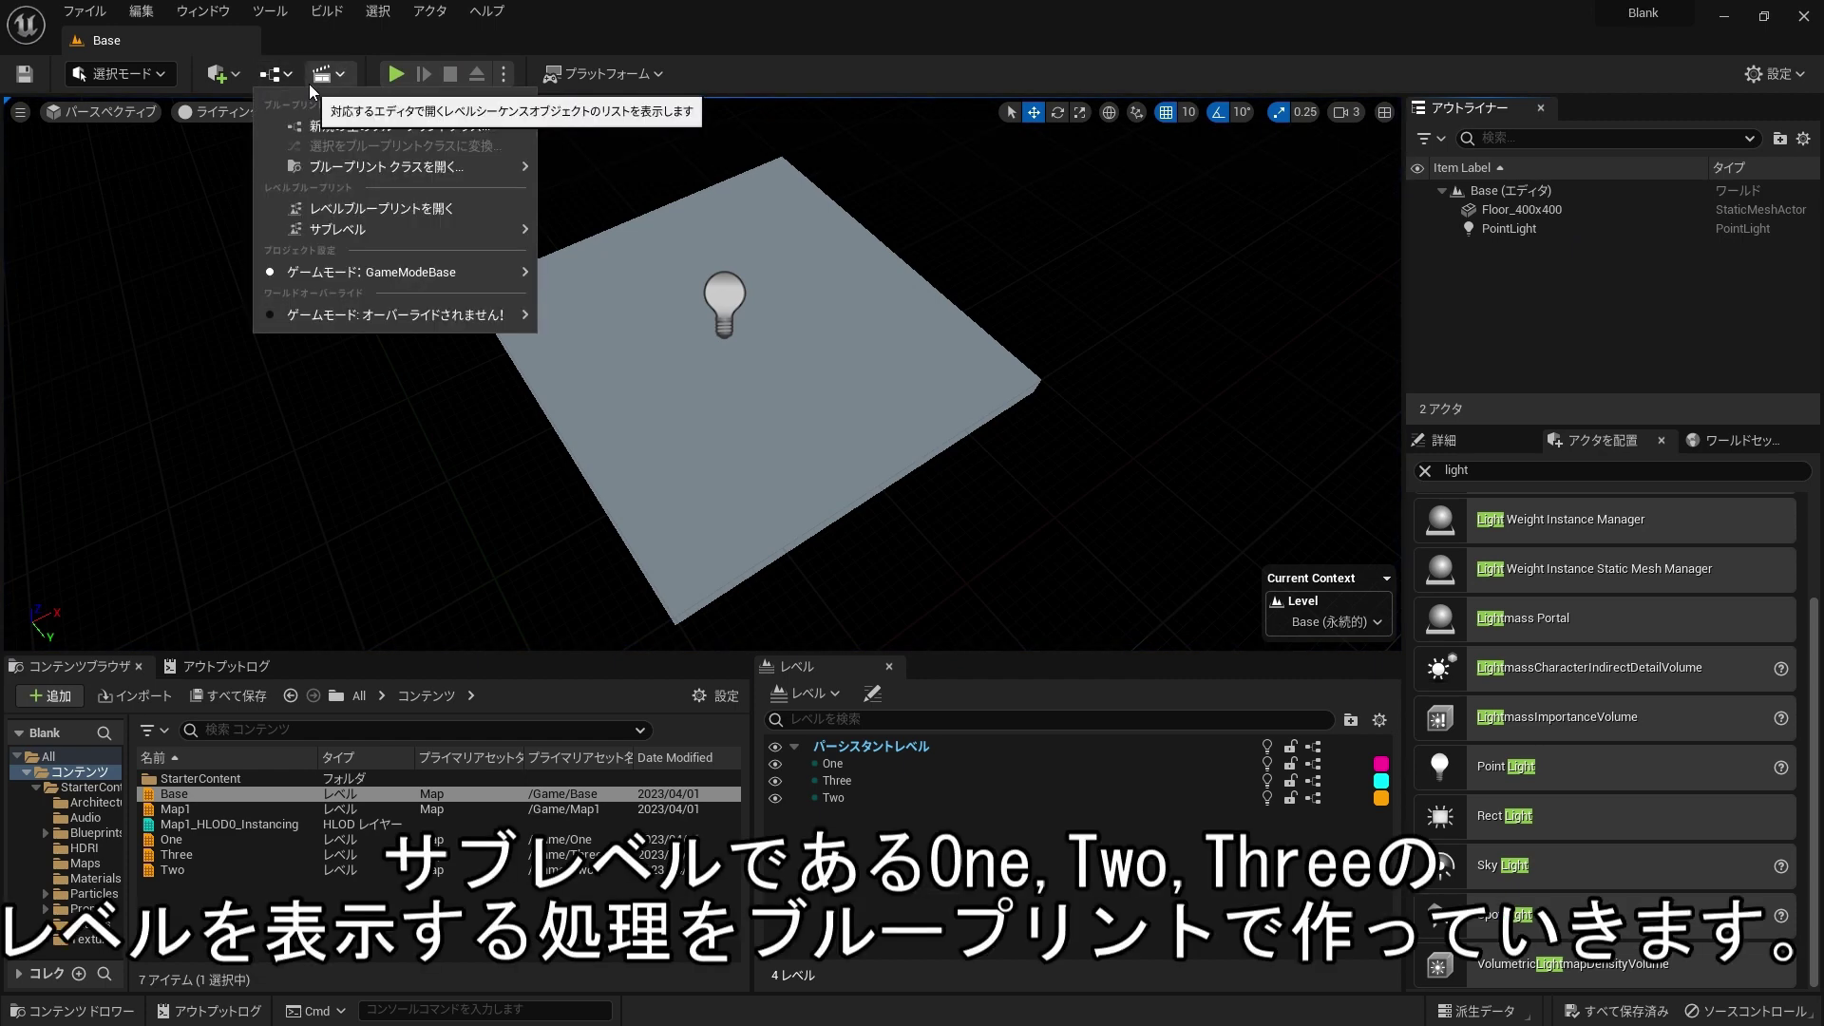
click(343, 216)
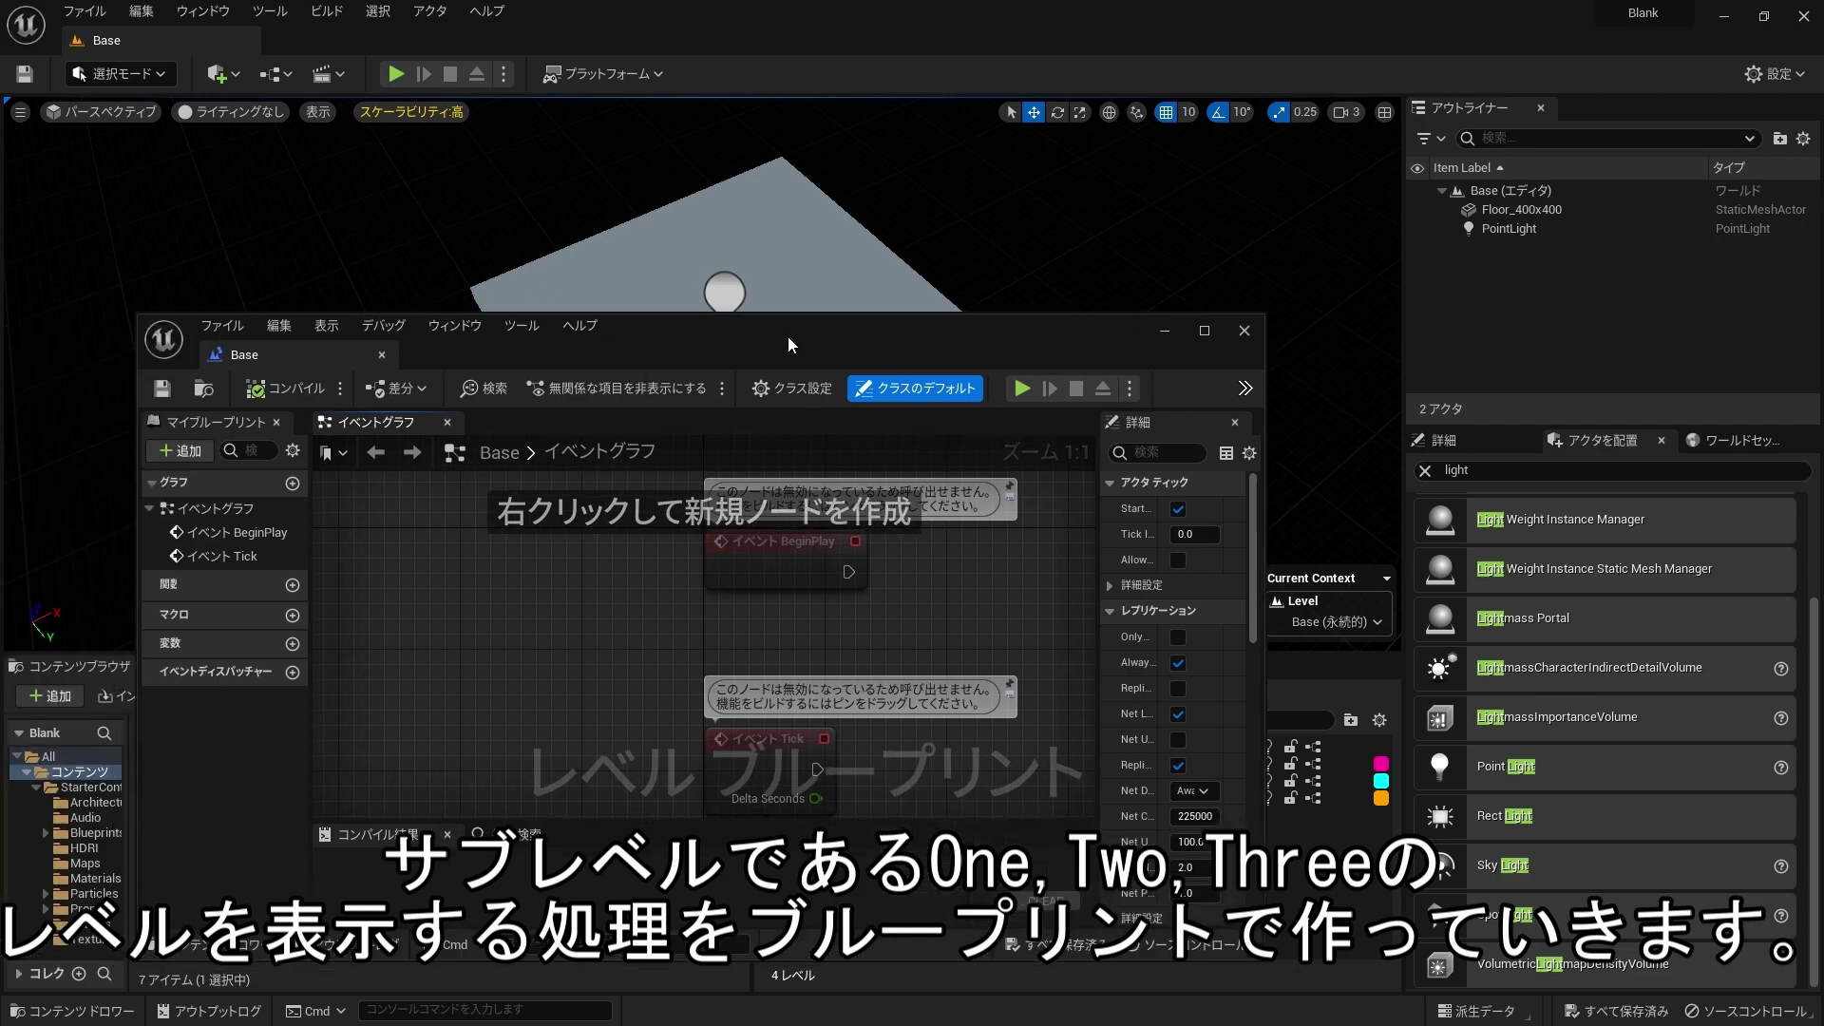
double_click(788, 336)
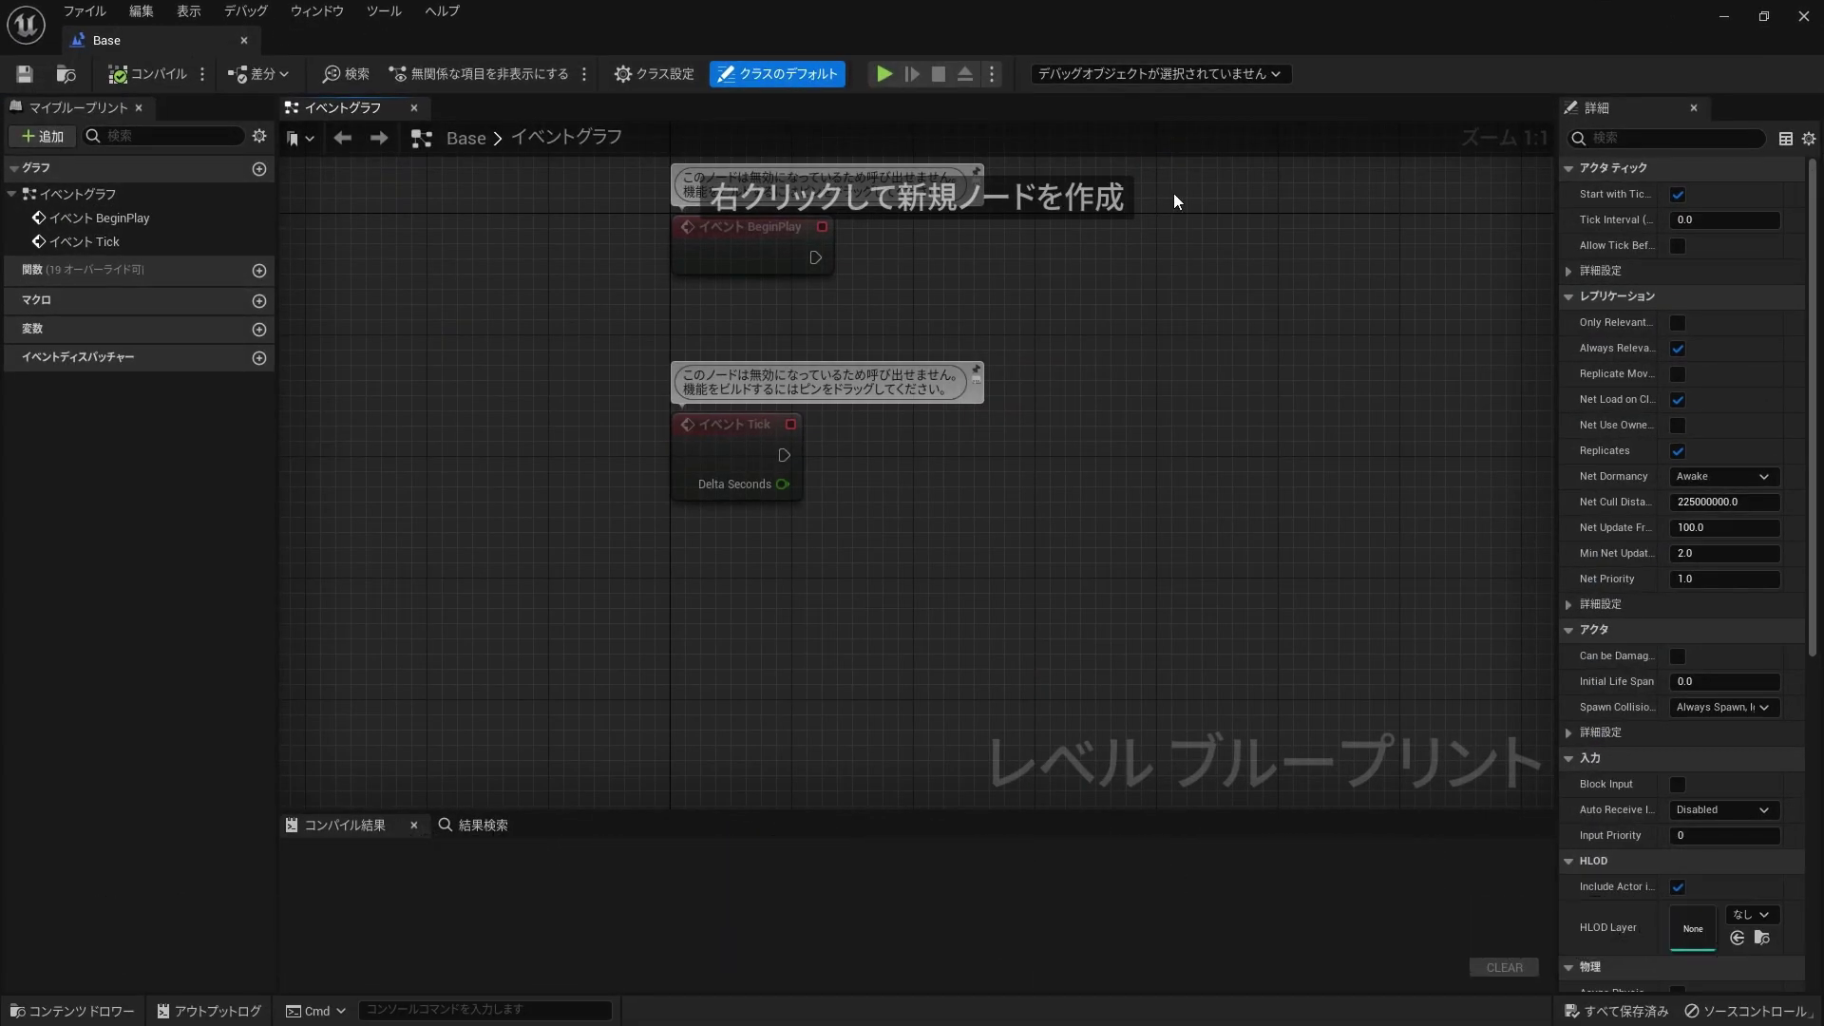
Step: Add a Load Stream Level (by Name) node wired from the Event BeginPlay execution output
drag(823, 254, 1007, 266)
text(l)
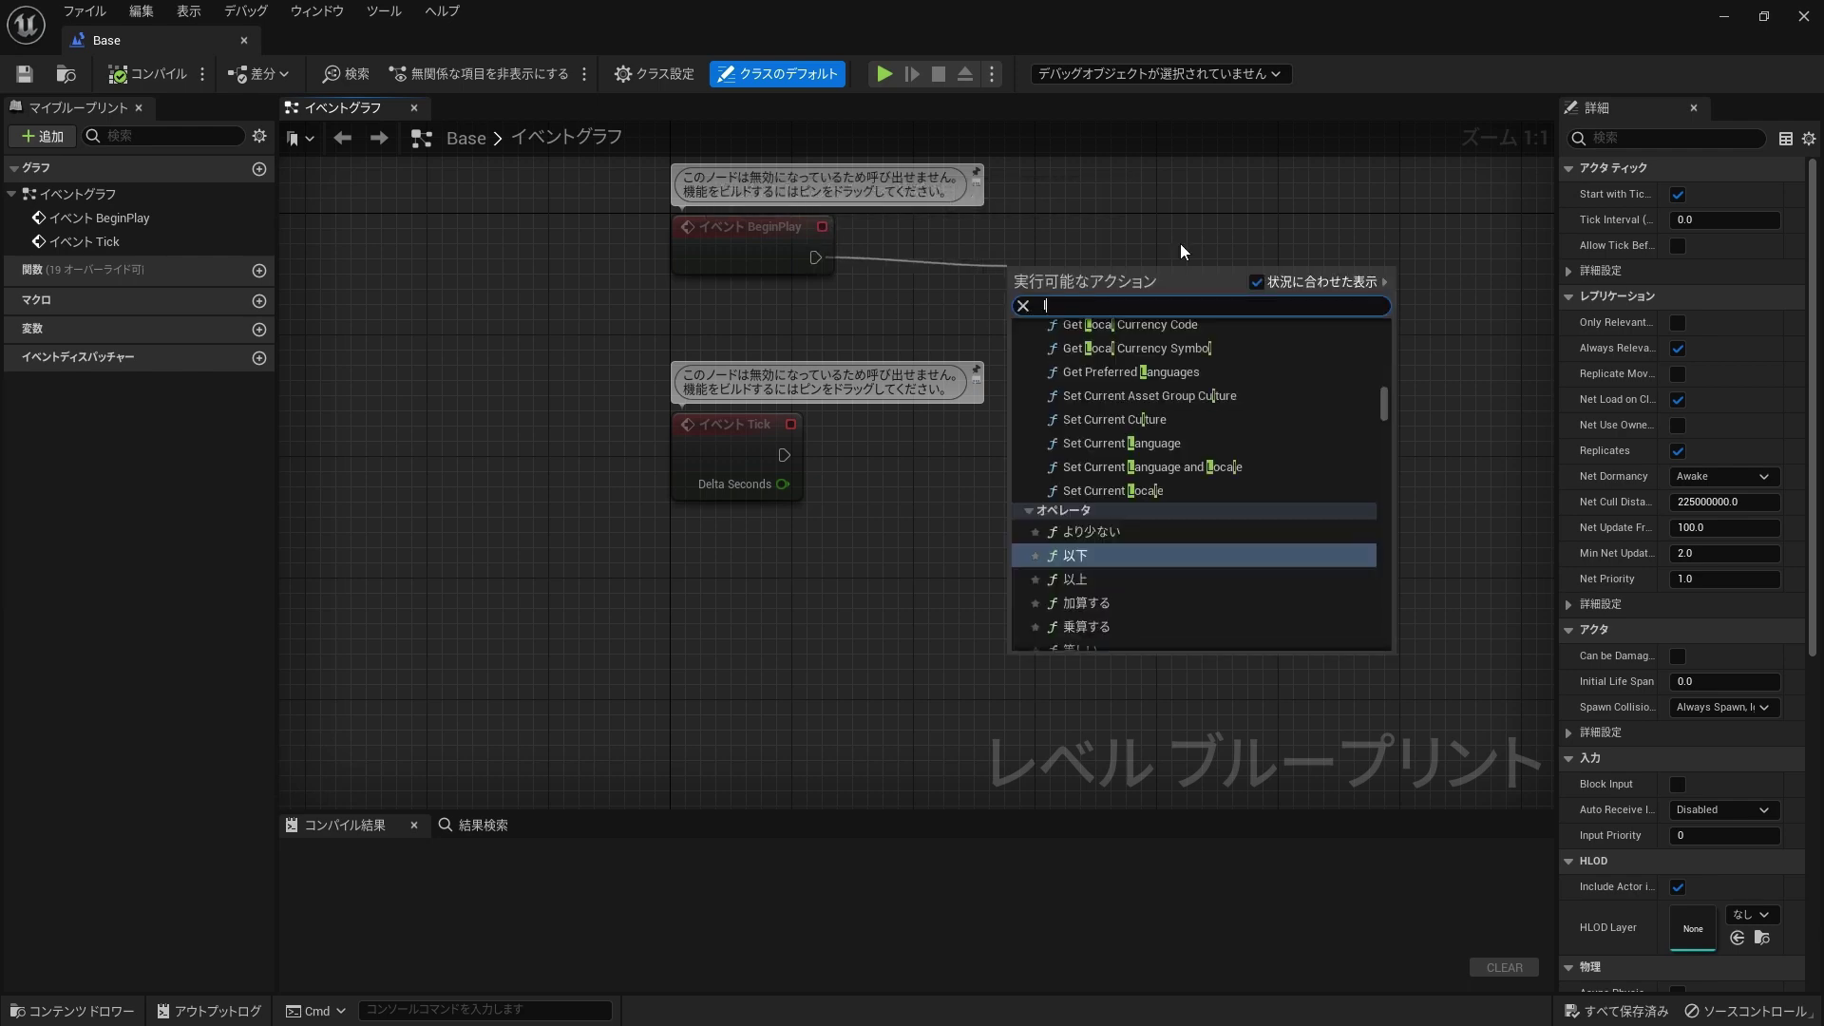
text(oad stea)
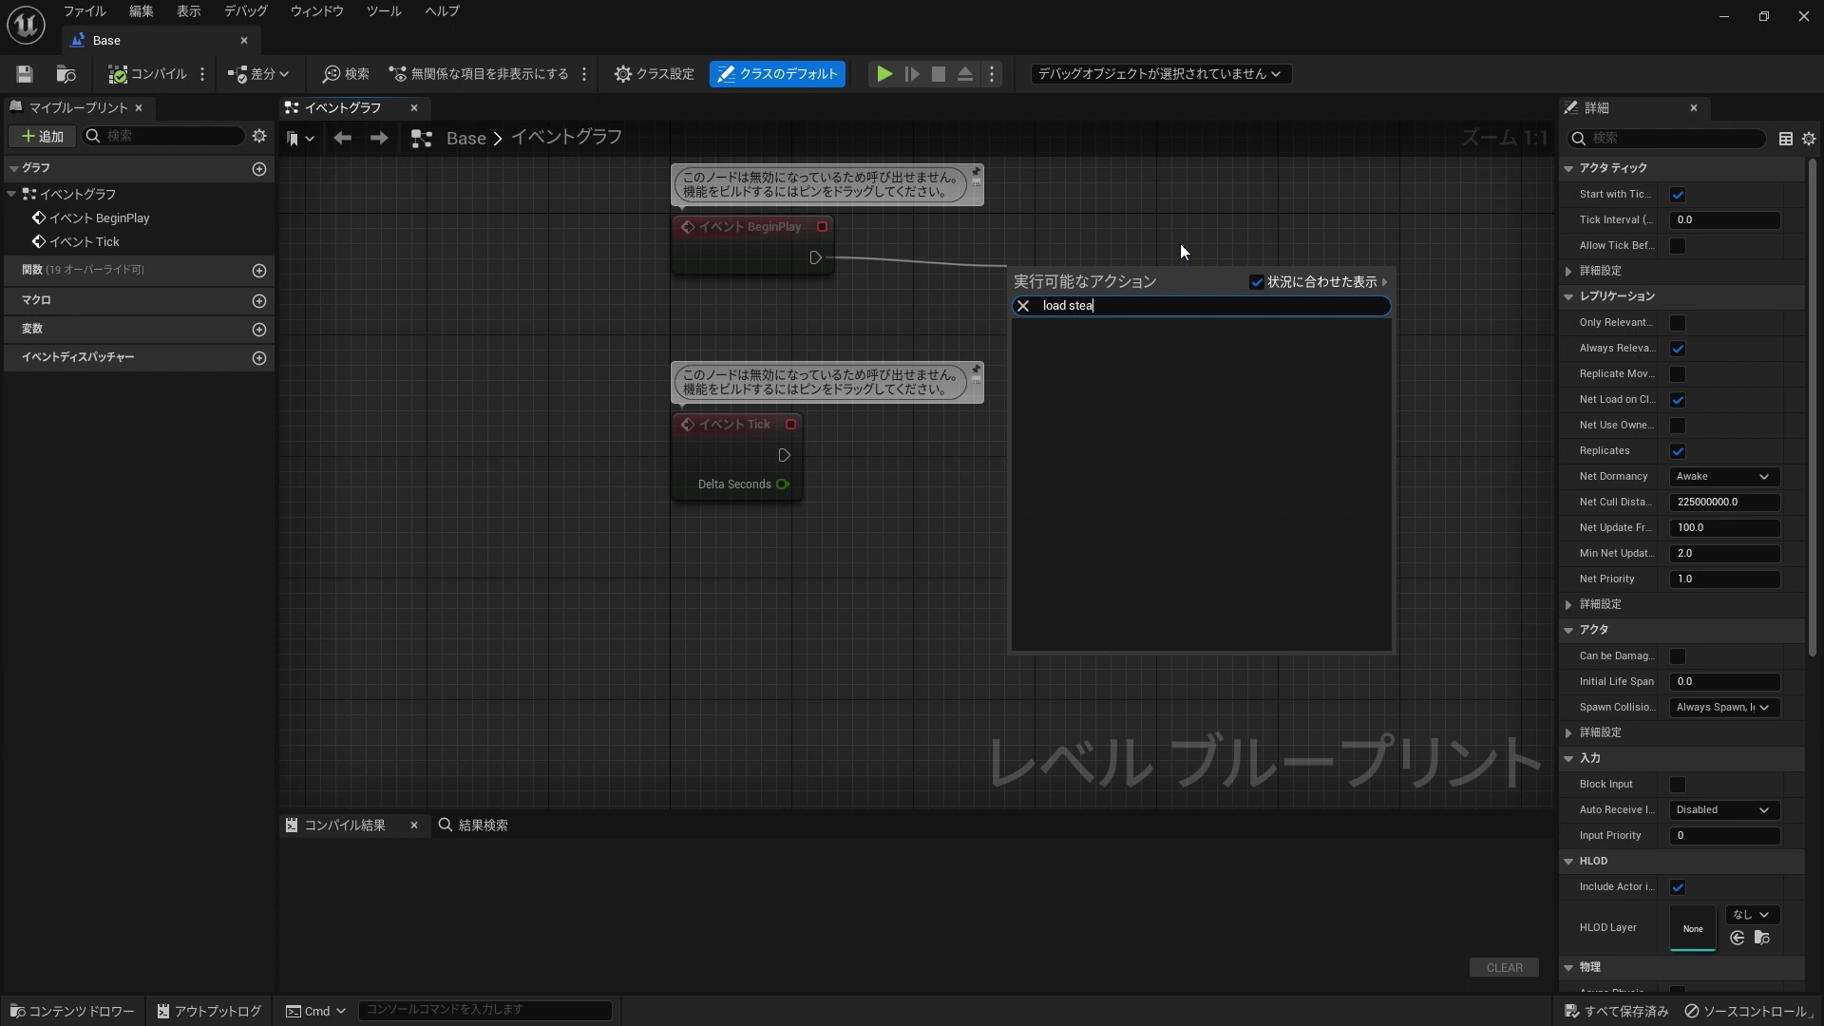
key(BackSpace)
key(BackSpace)
key(BackSpace)
key(BackSpace)
key(BackSpace)
text(s)
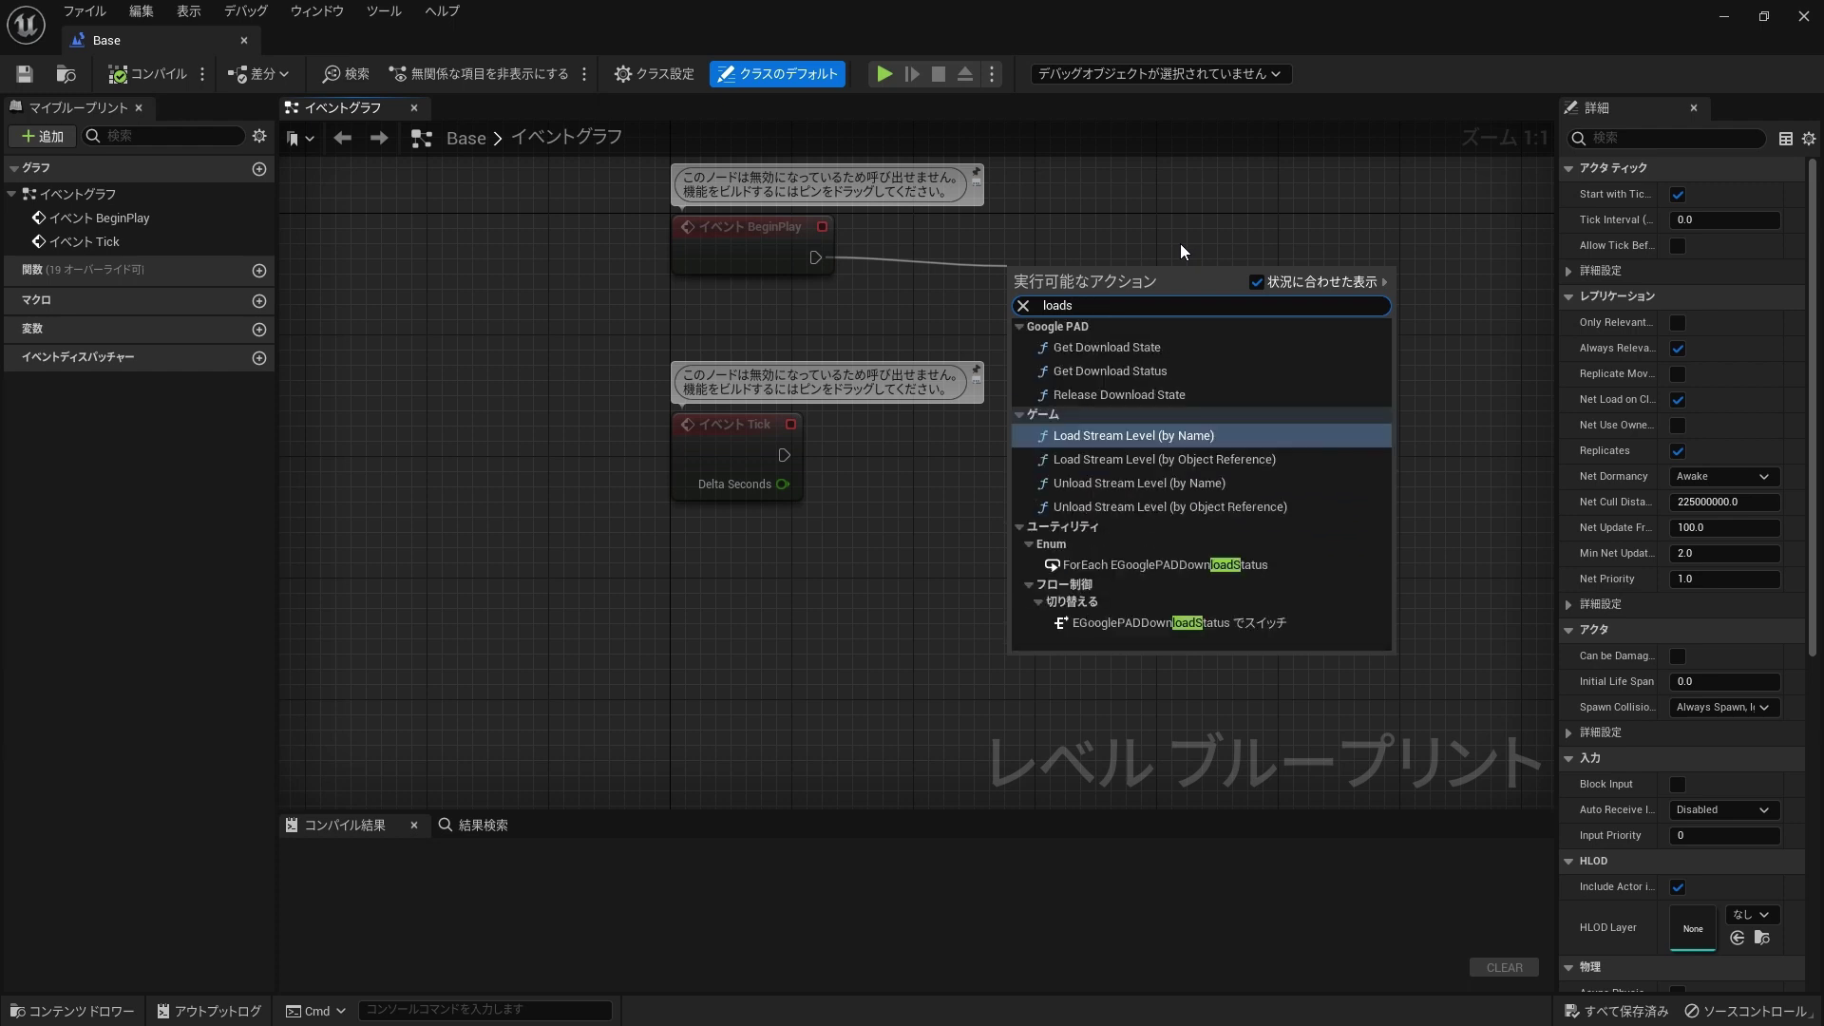
key(Return)
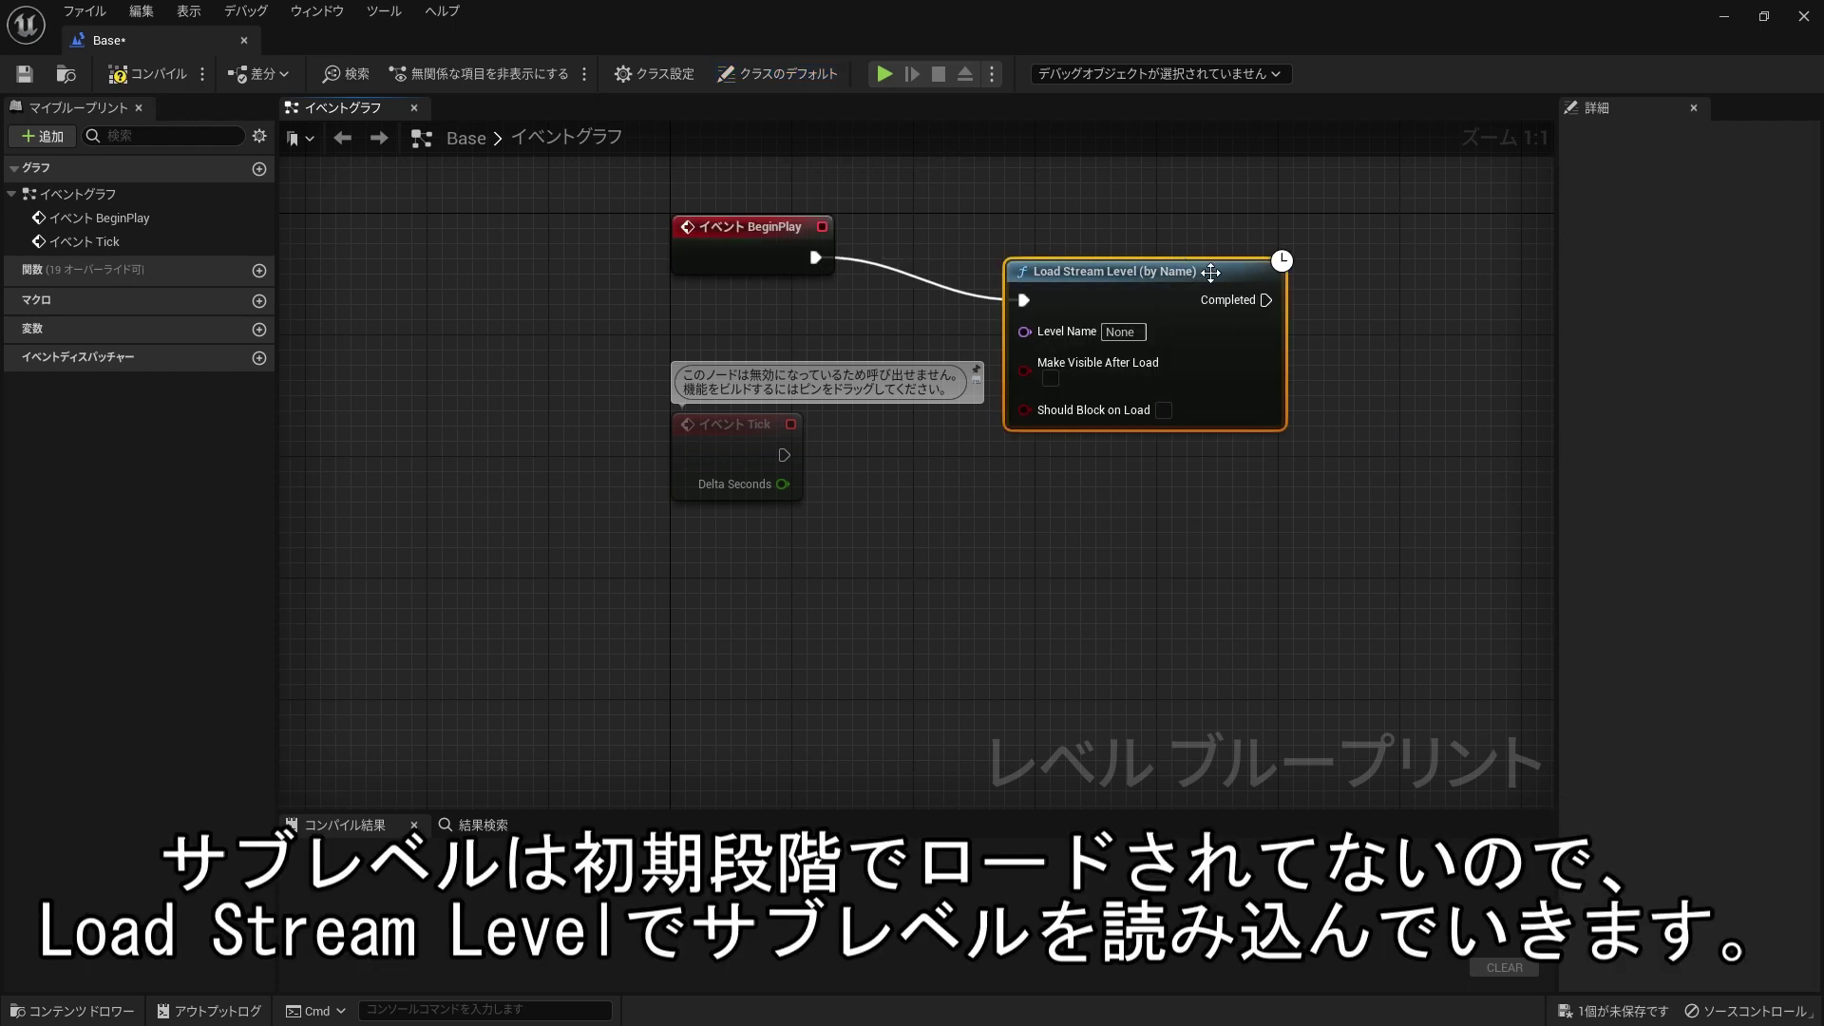
Step: Align the Load Stream Level node with Event BeginPlay and set its Level Name to One
drag(1192, 263, 1176, 216)
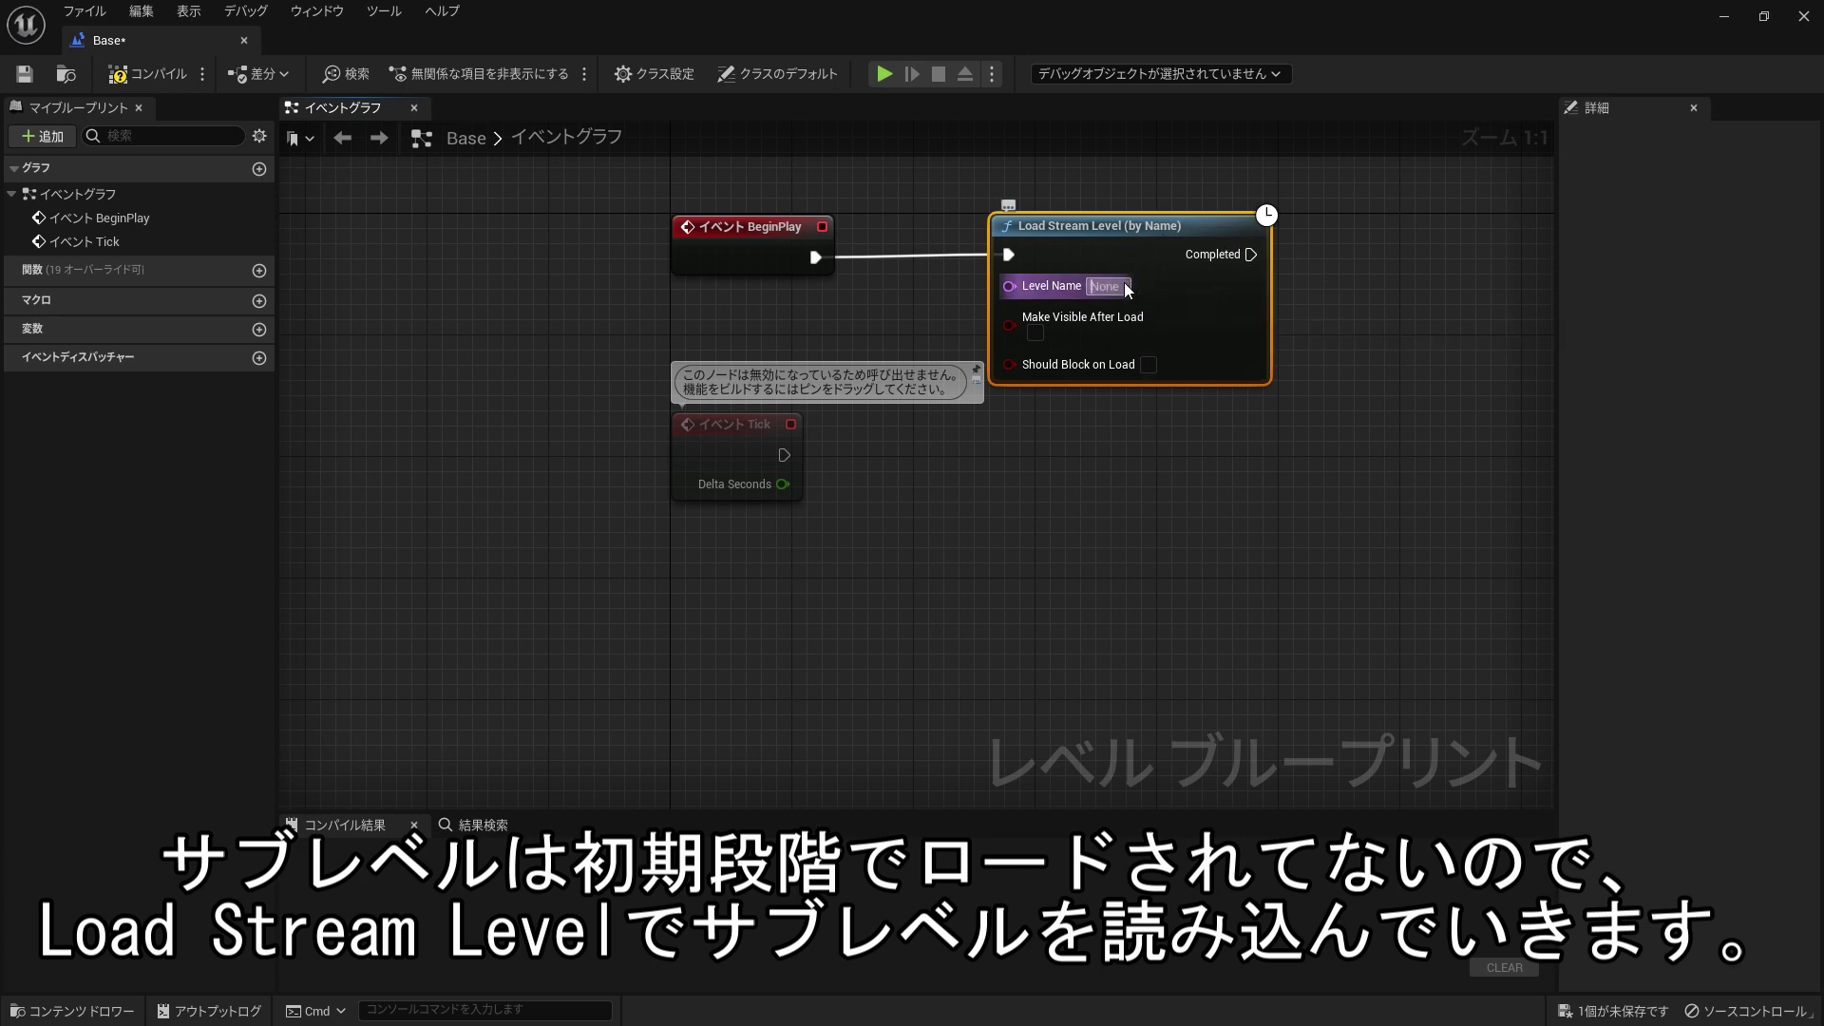
text(One)
key(Return)
key(Return)
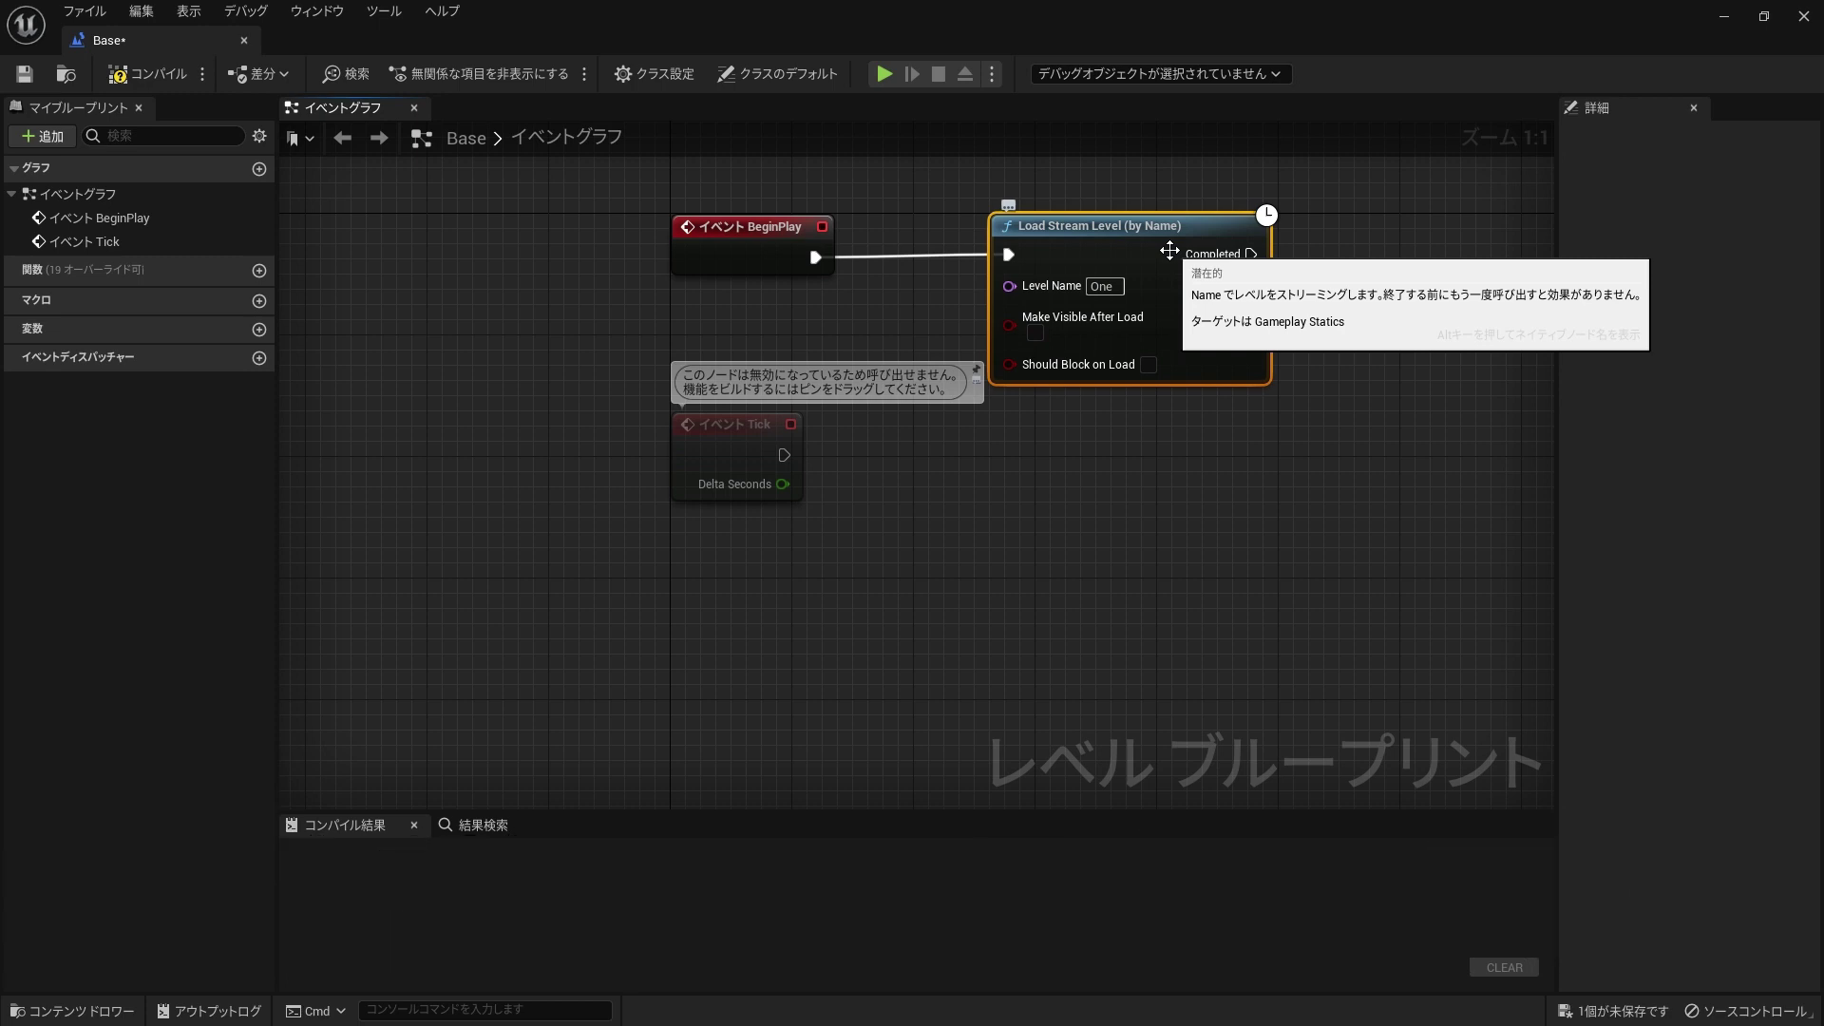
drag(1261, 262, 1322, 247)
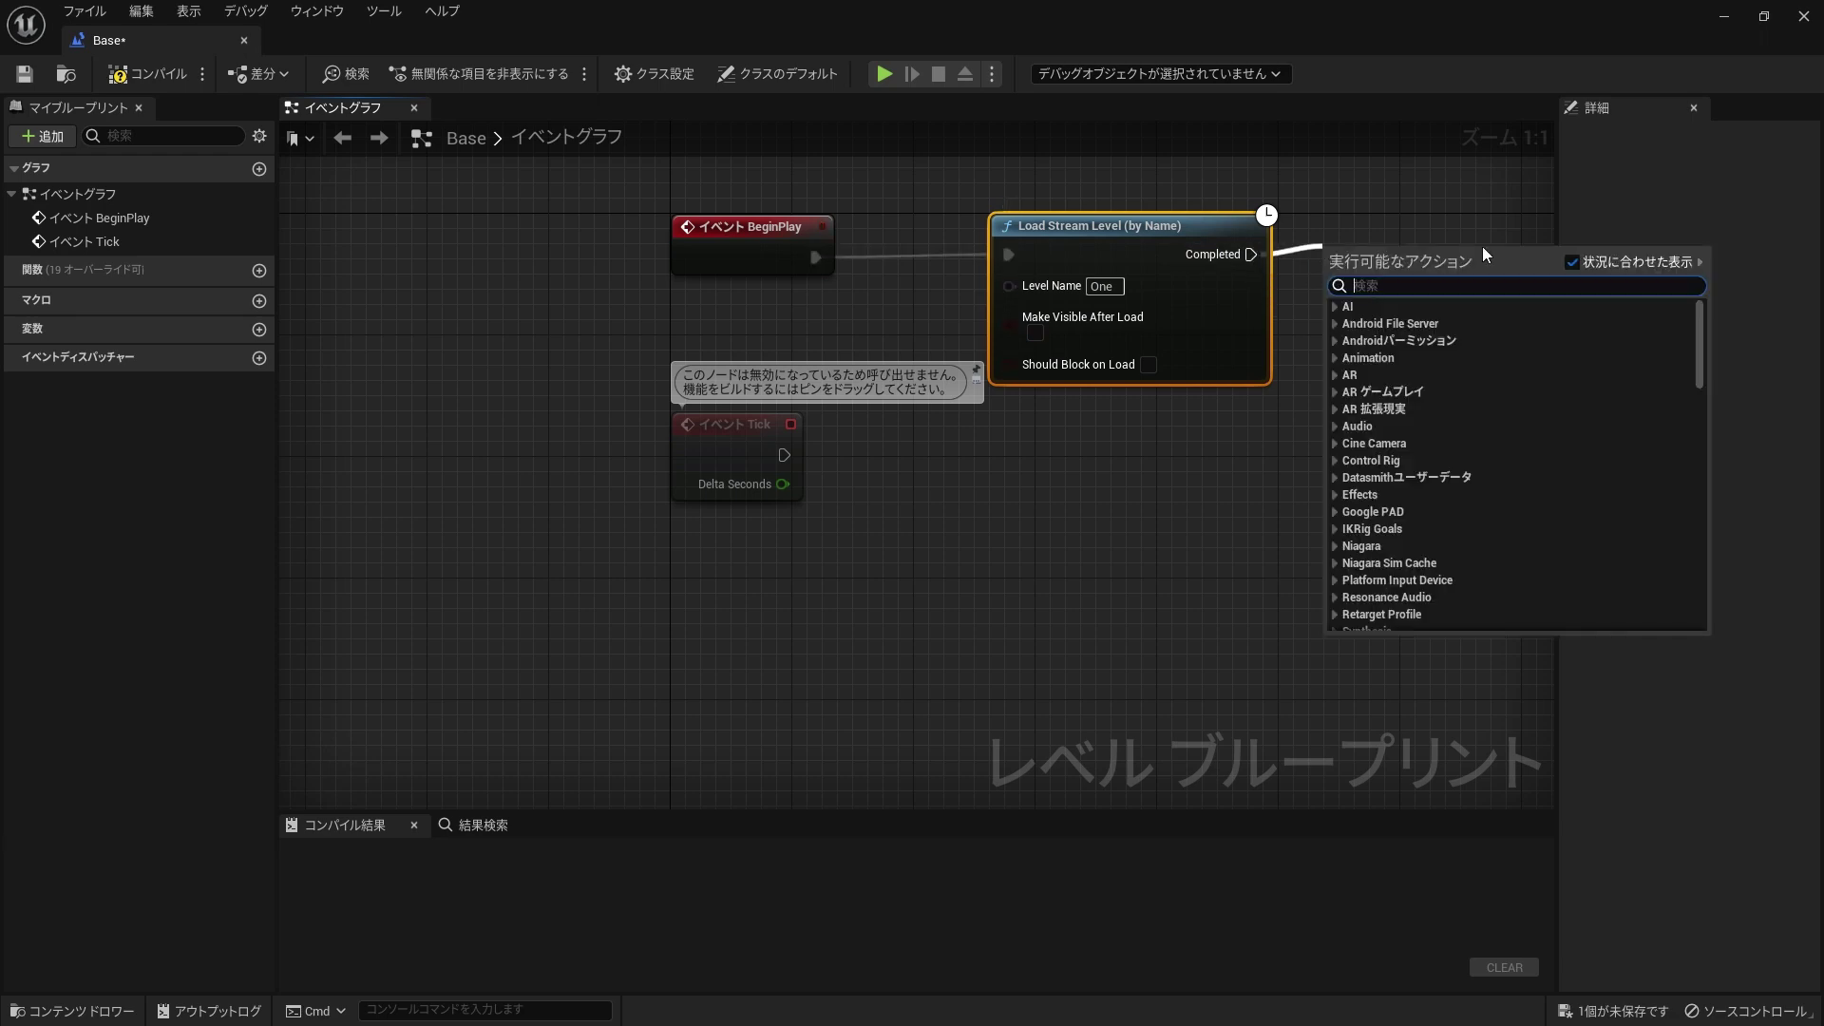
click(1216, 492)
Step: Delete the unused Event Tick node and move the Load Stream Level node closer to Event BeginPlay
scroll(1215, 492, down, 2)
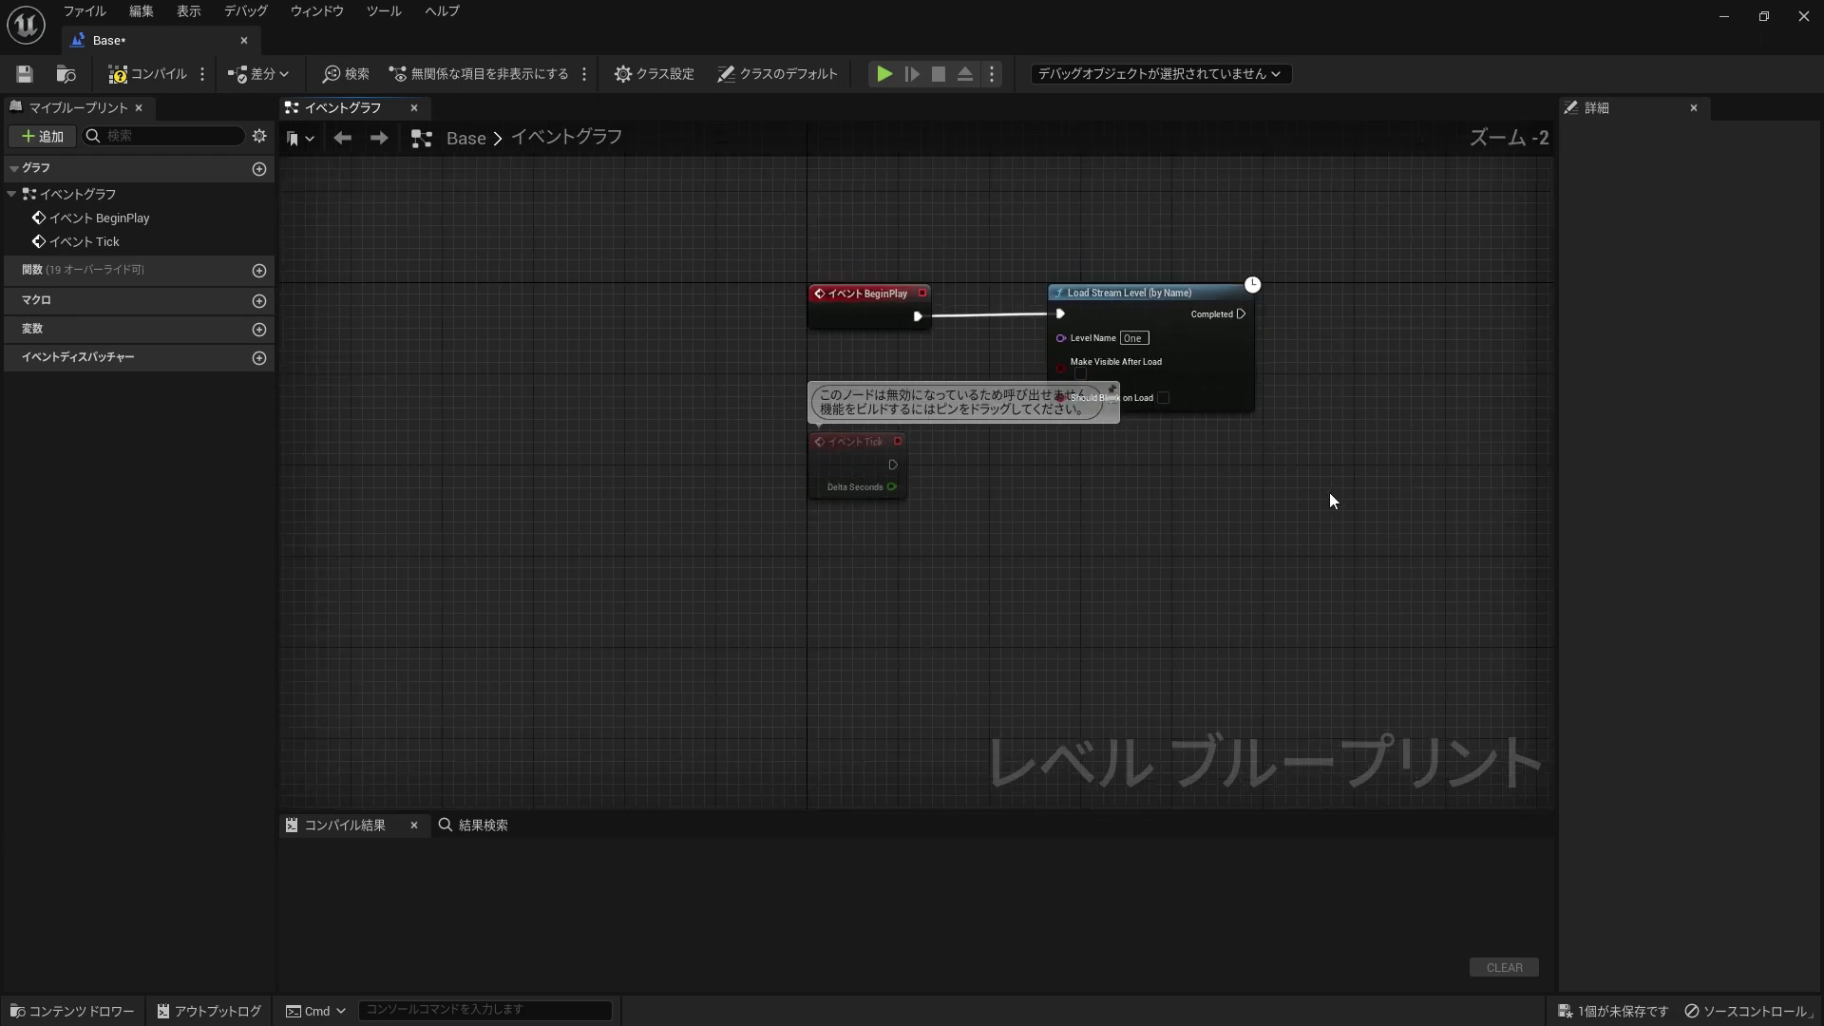
drag(799, 446, 307, 503)
right_drag(990, 546, 847, 543)
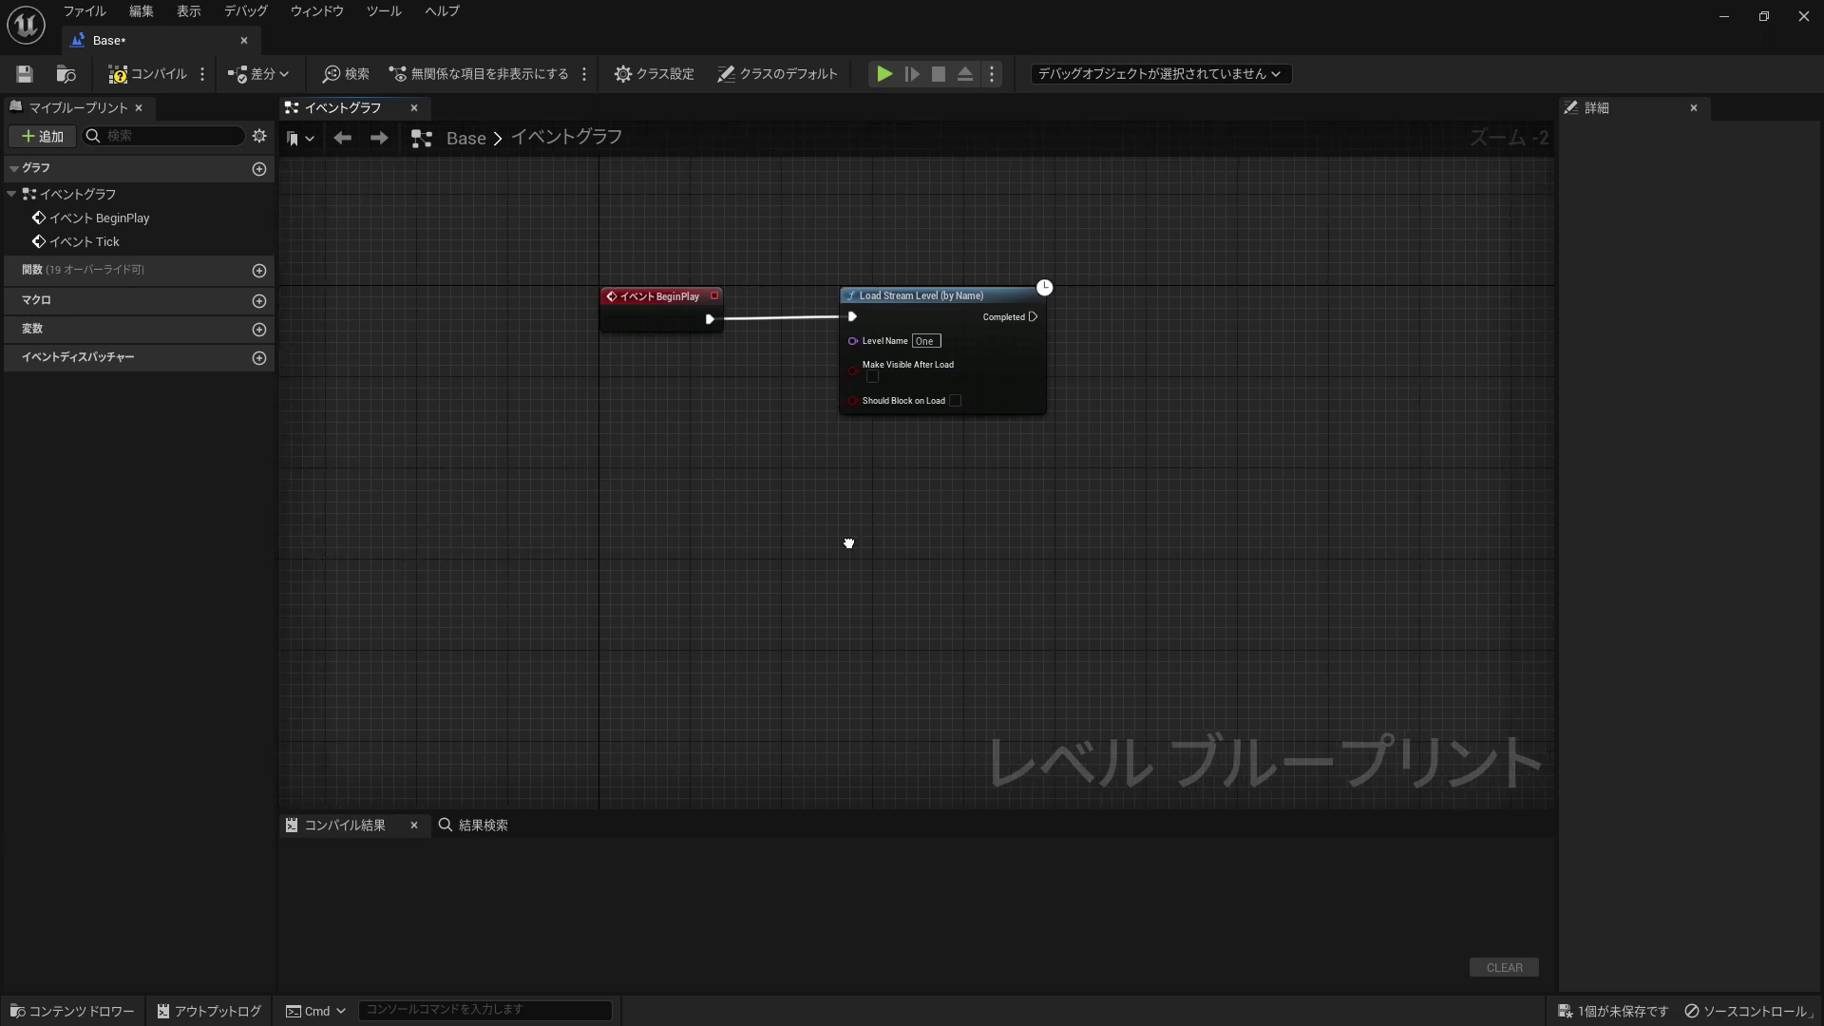
scroll(1179, 510, up, 2)
right_drag(1164, 362, 1164, 390)
drag(928, 260, 821, 263)
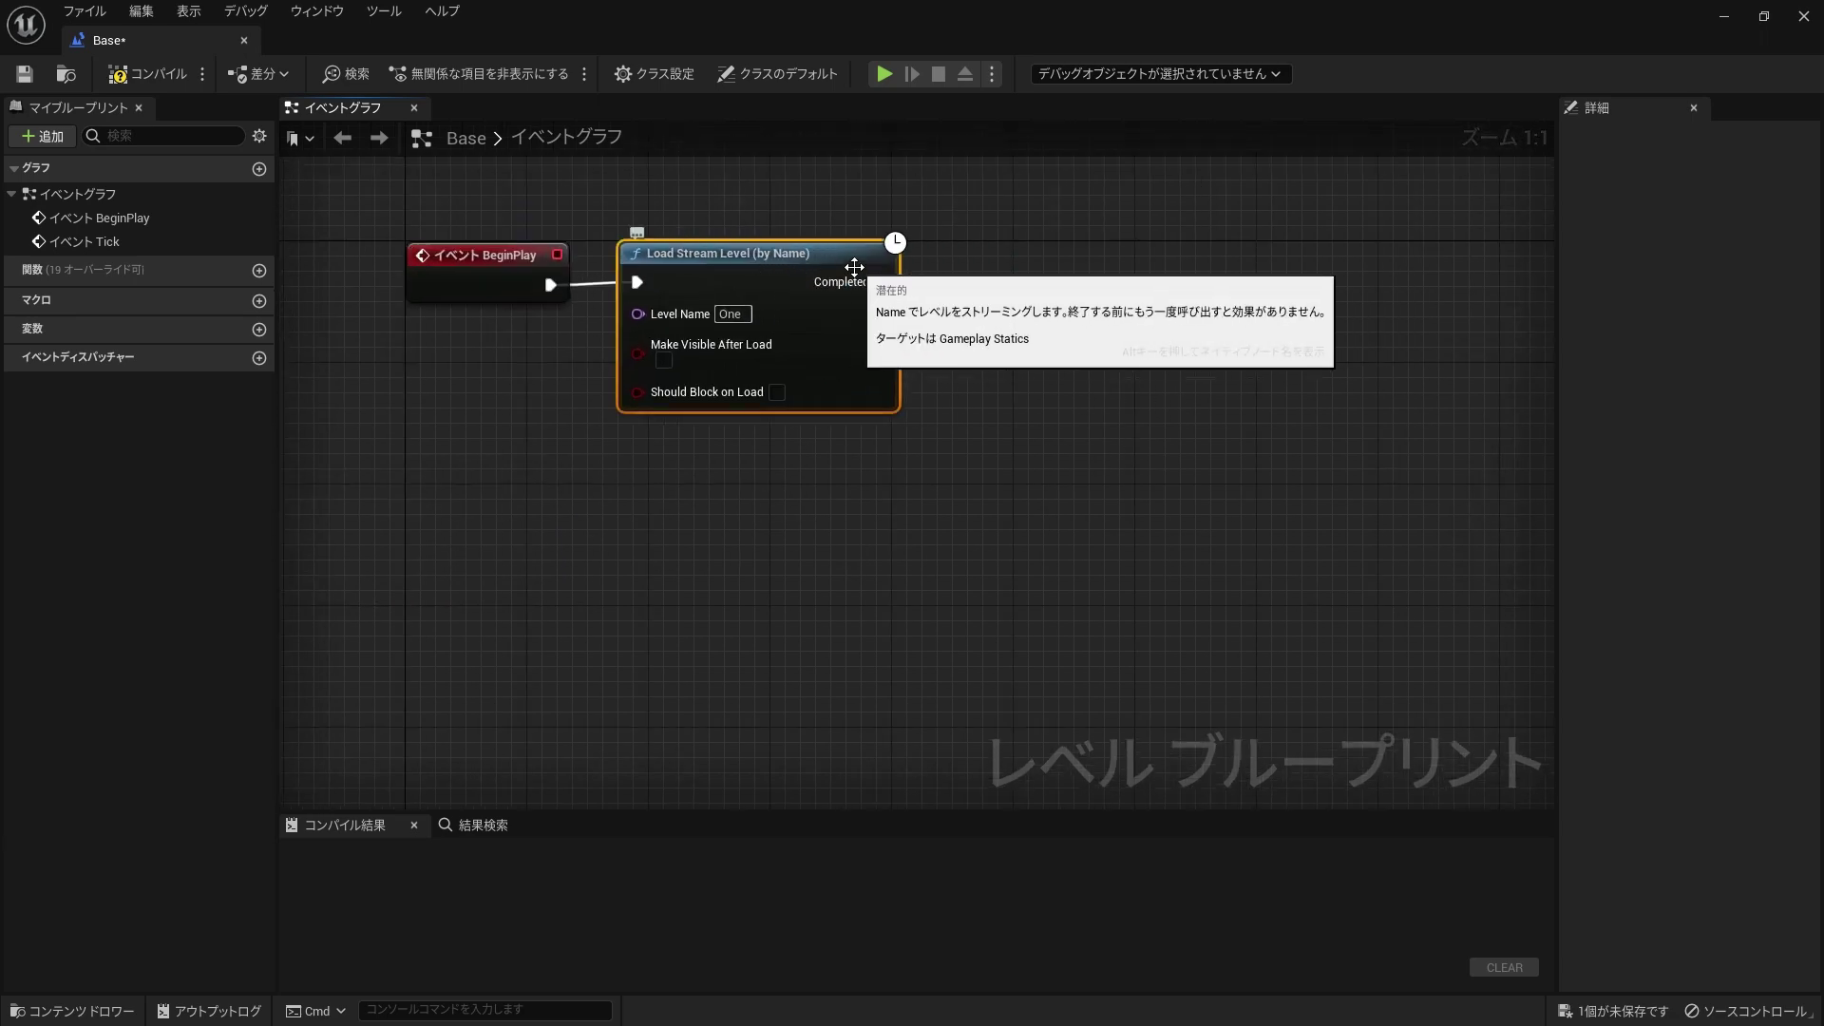
Step: Duplicate the Load Stream Level node twice in a row and chain all three through their Completed outputs
key(ctrl+c)
key(ctrl+v)
drag(997, 269, 1010, 259)
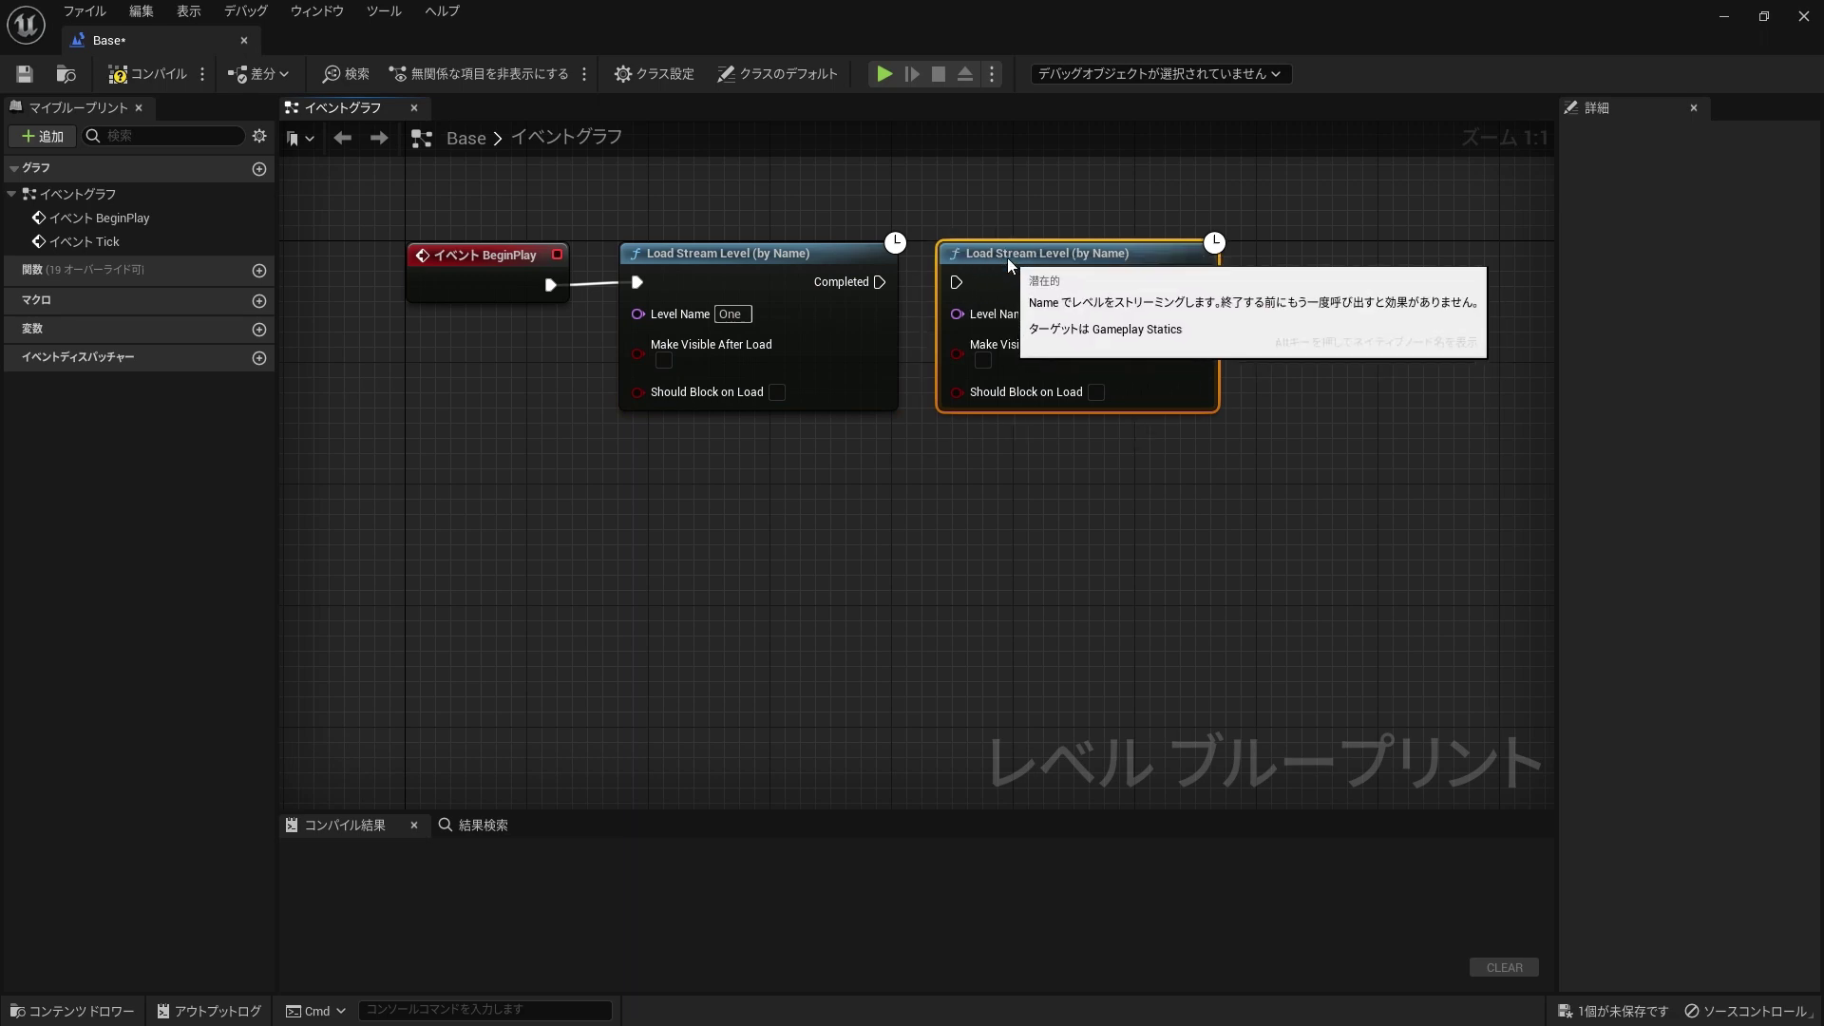
key(ctrl+v)
drag(1237, 286, 1403, 257)
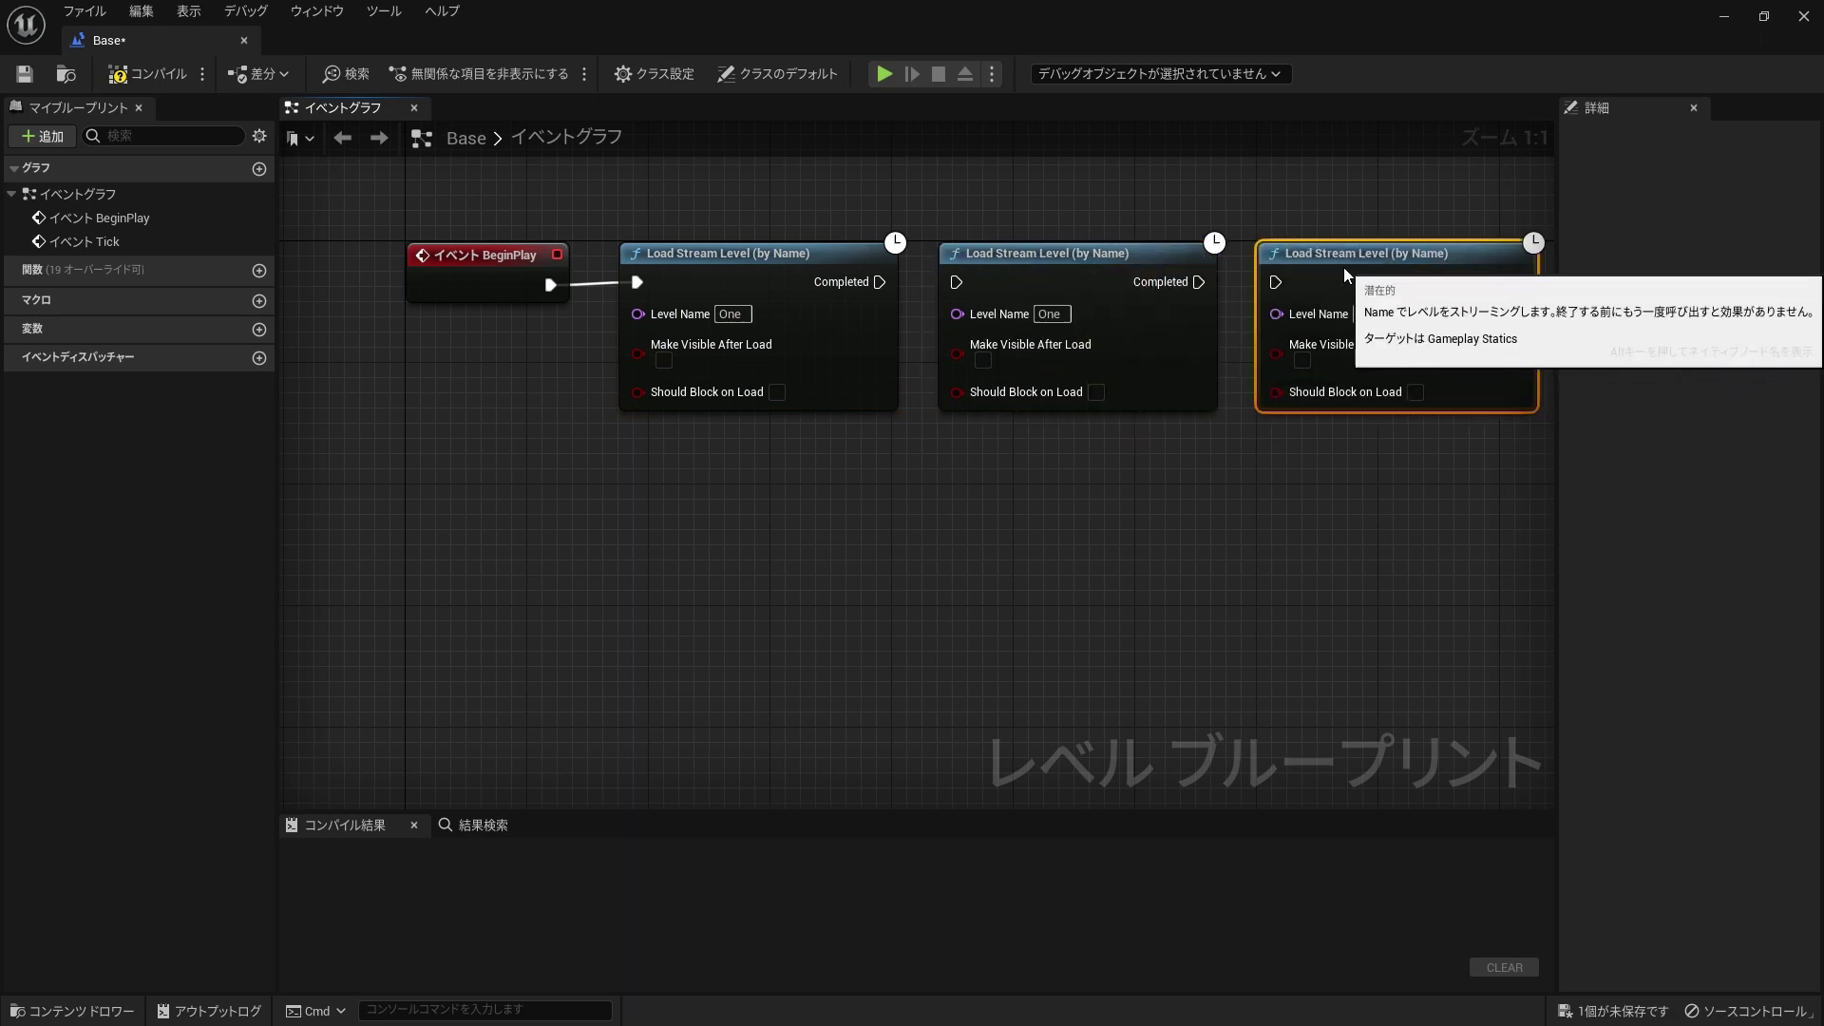
drag(881, 282, 955, 282)
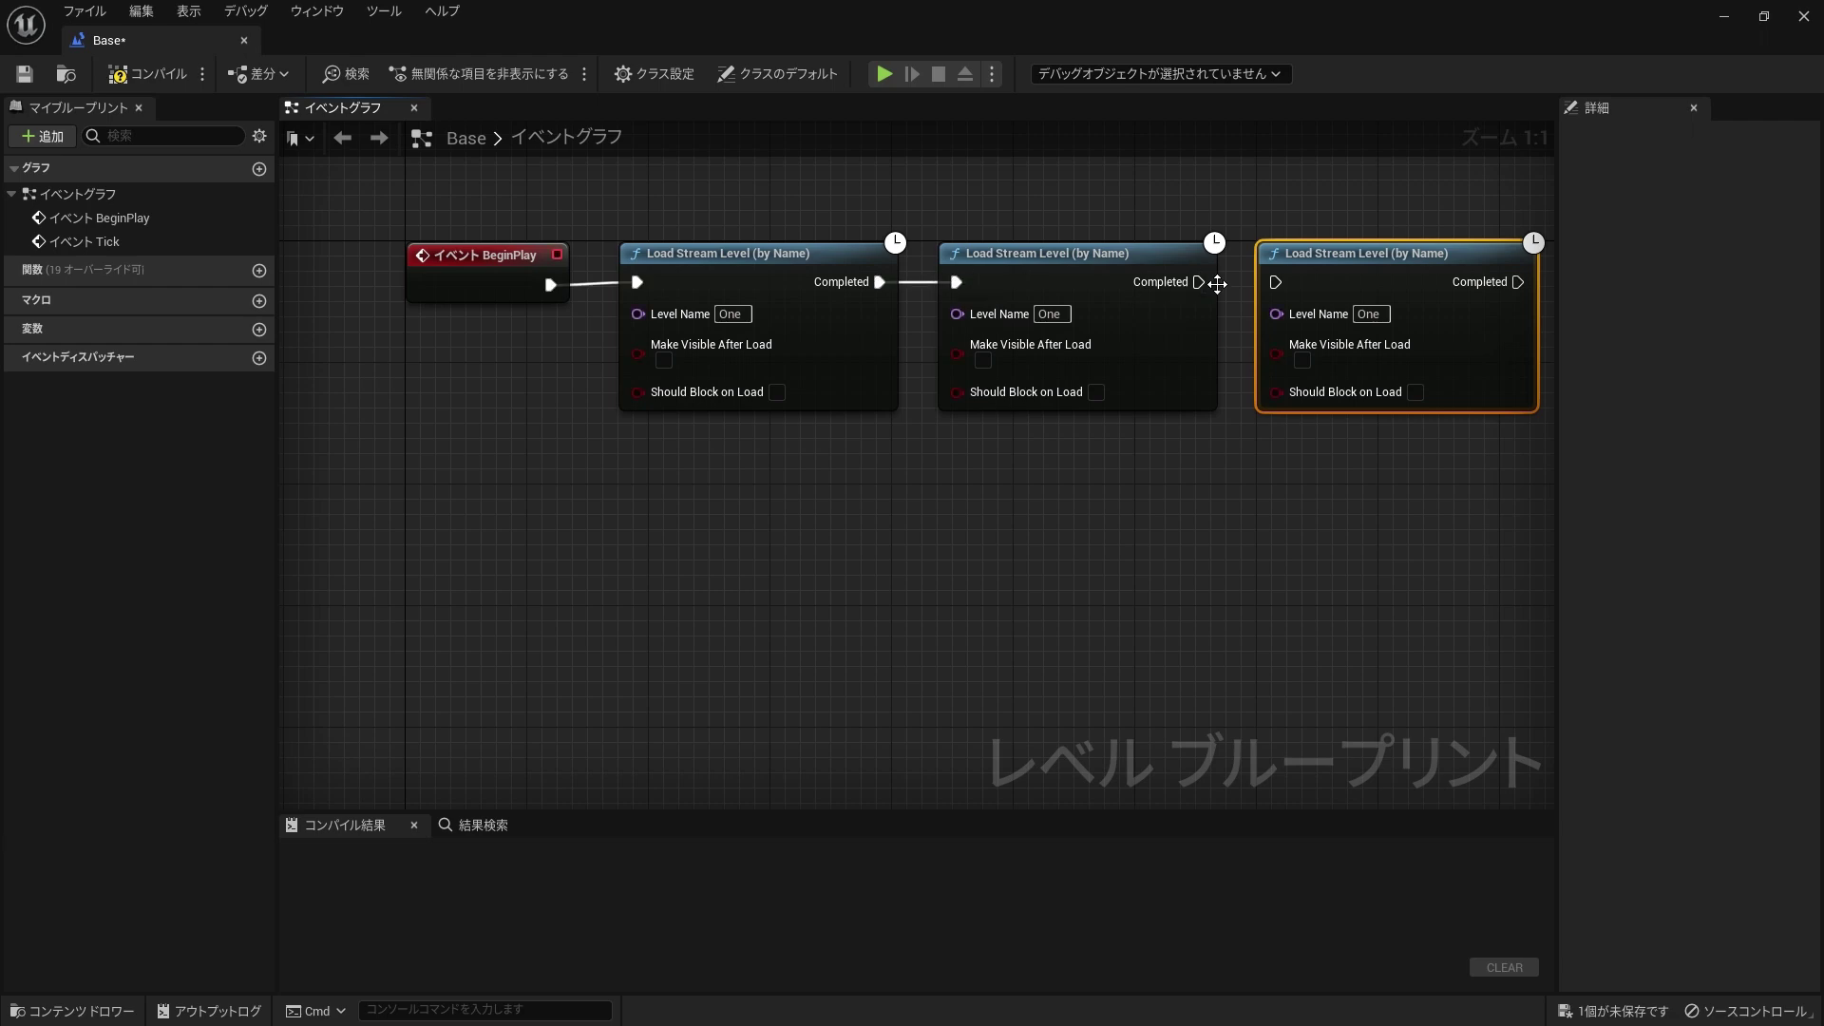
drag(1201, 283, 1276, 282)
Step: Set the Level Name of the second load node to Two and the third to Three, and compile and save the blueprint
click(1050, 314)
click(1368, 314)
text(Three)
key(Return)
key(F7)
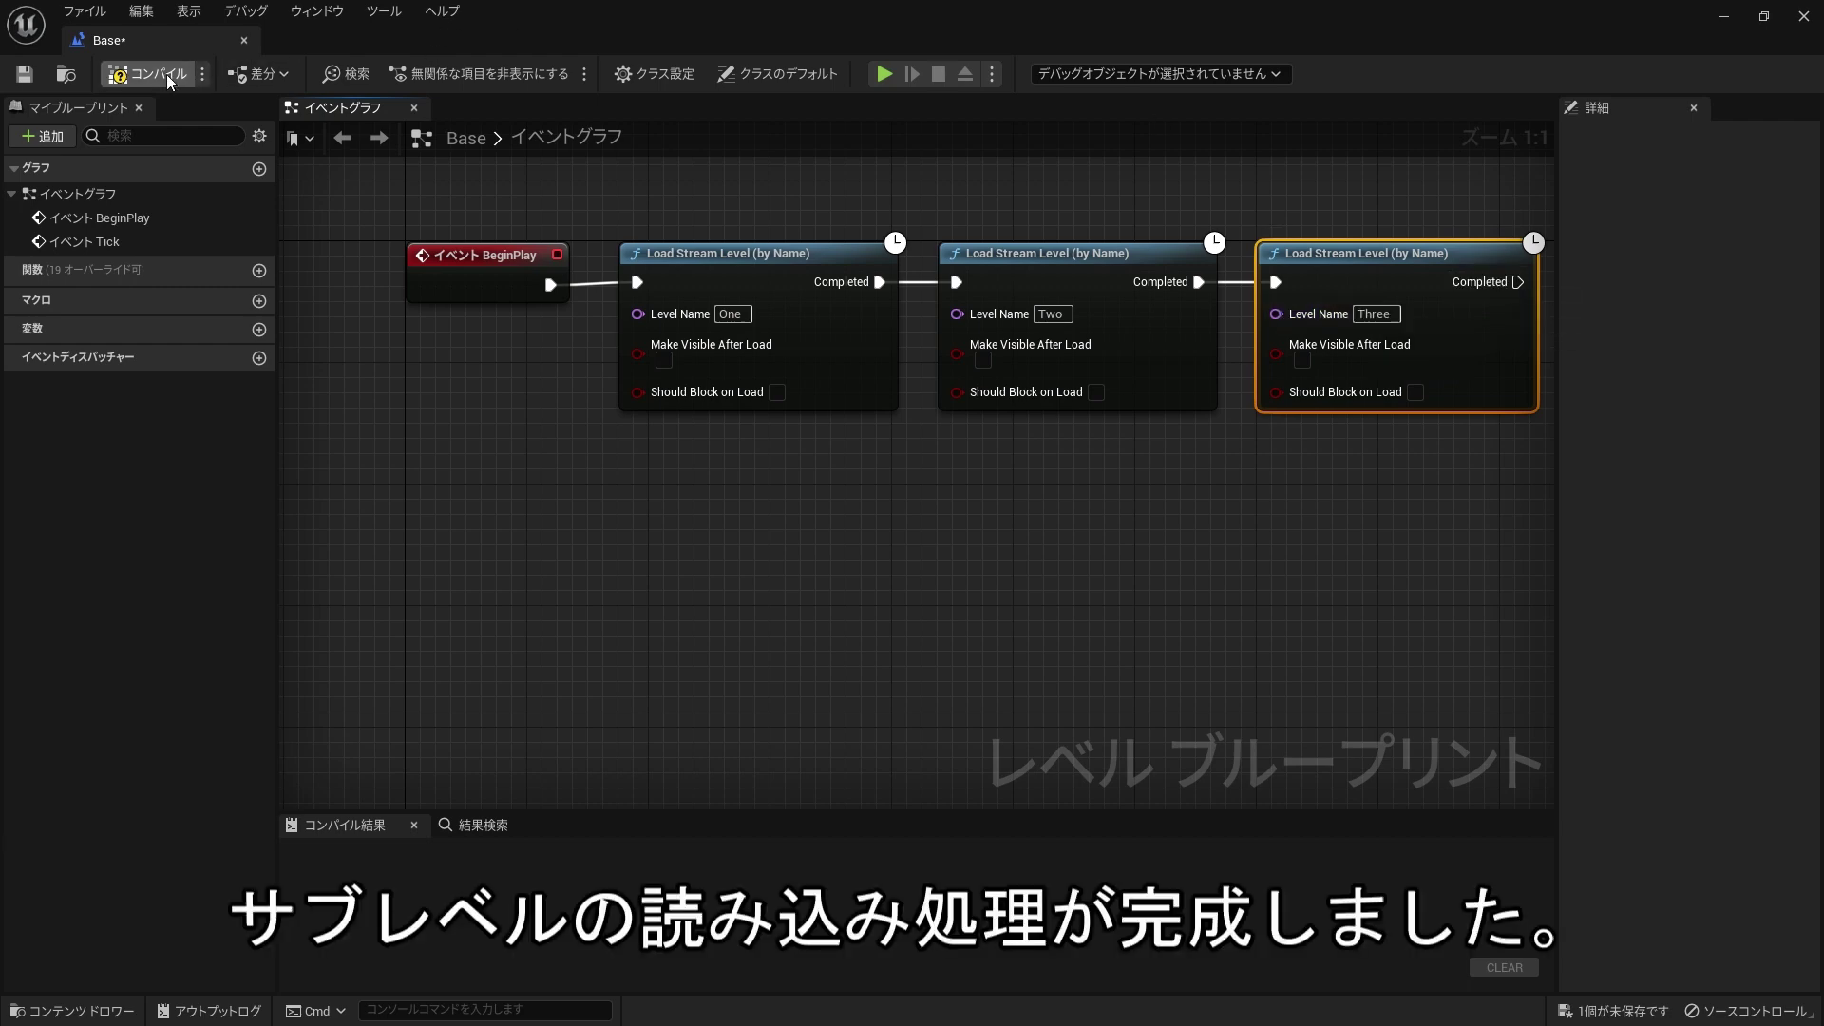
click(35, 77)
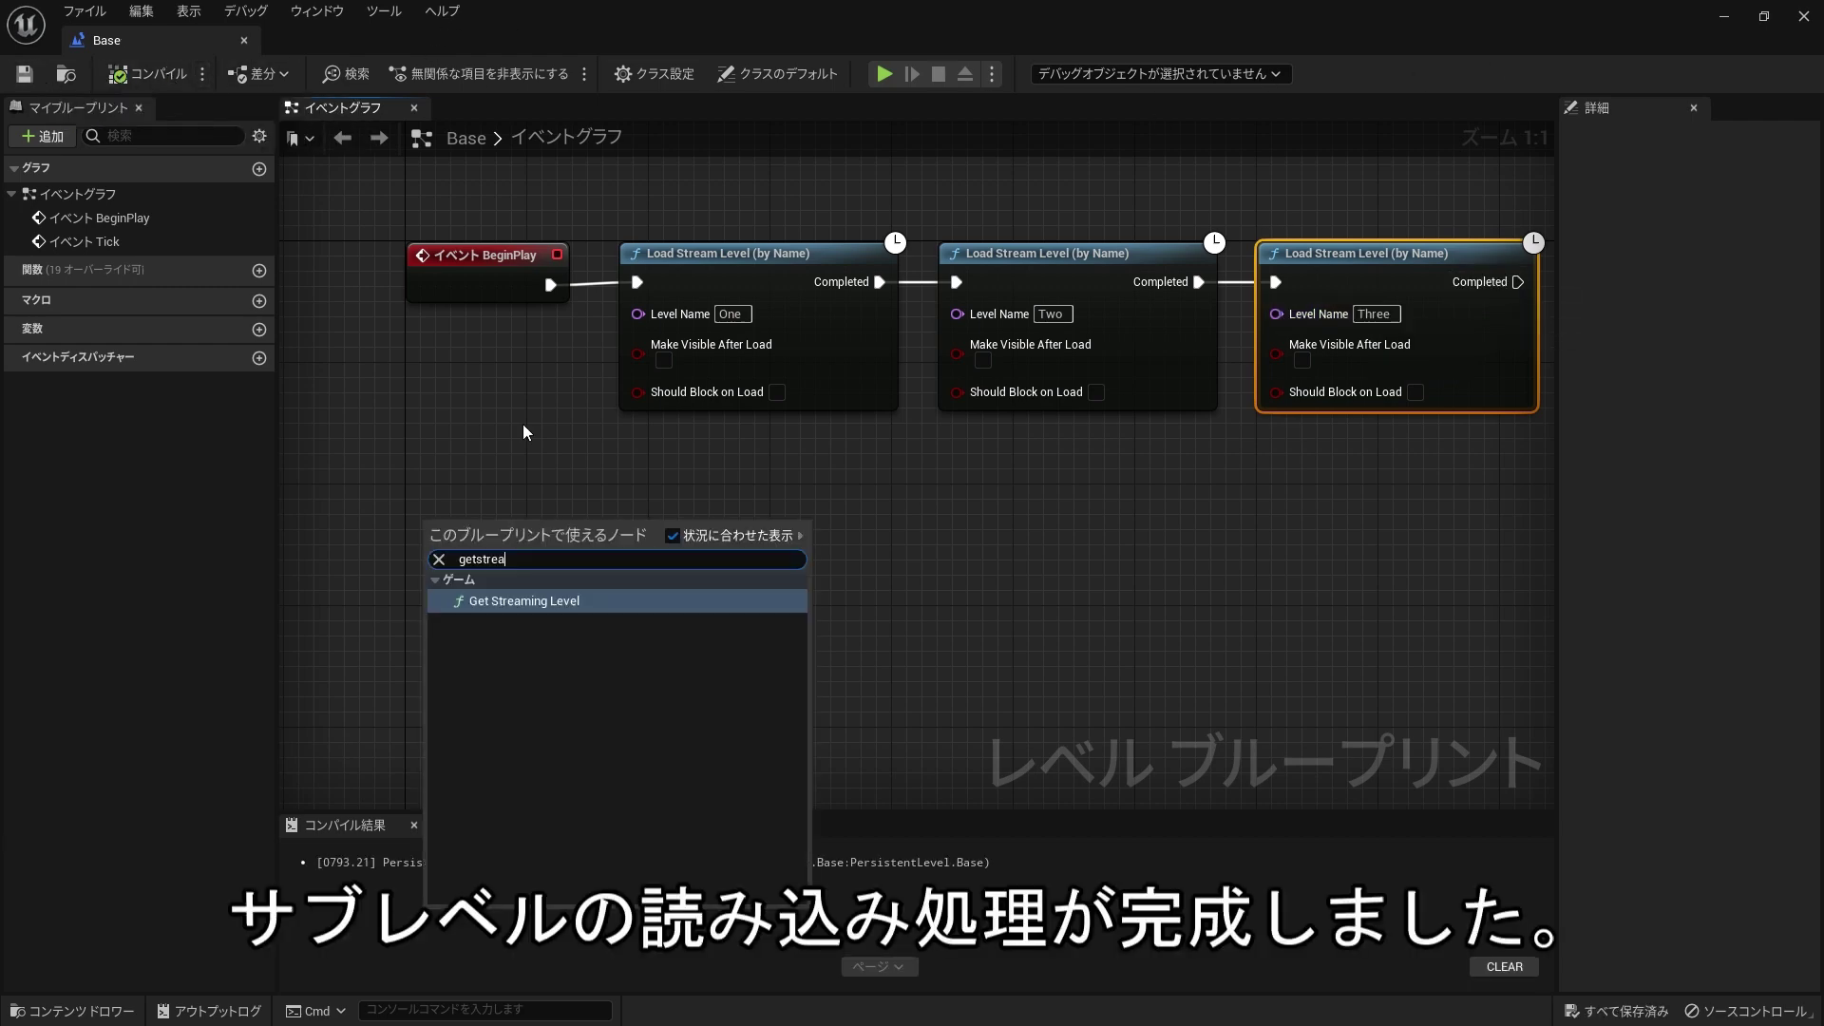
Step: Add a Get Streaming Level node below the load chain with One as its Package Name
key(Return)
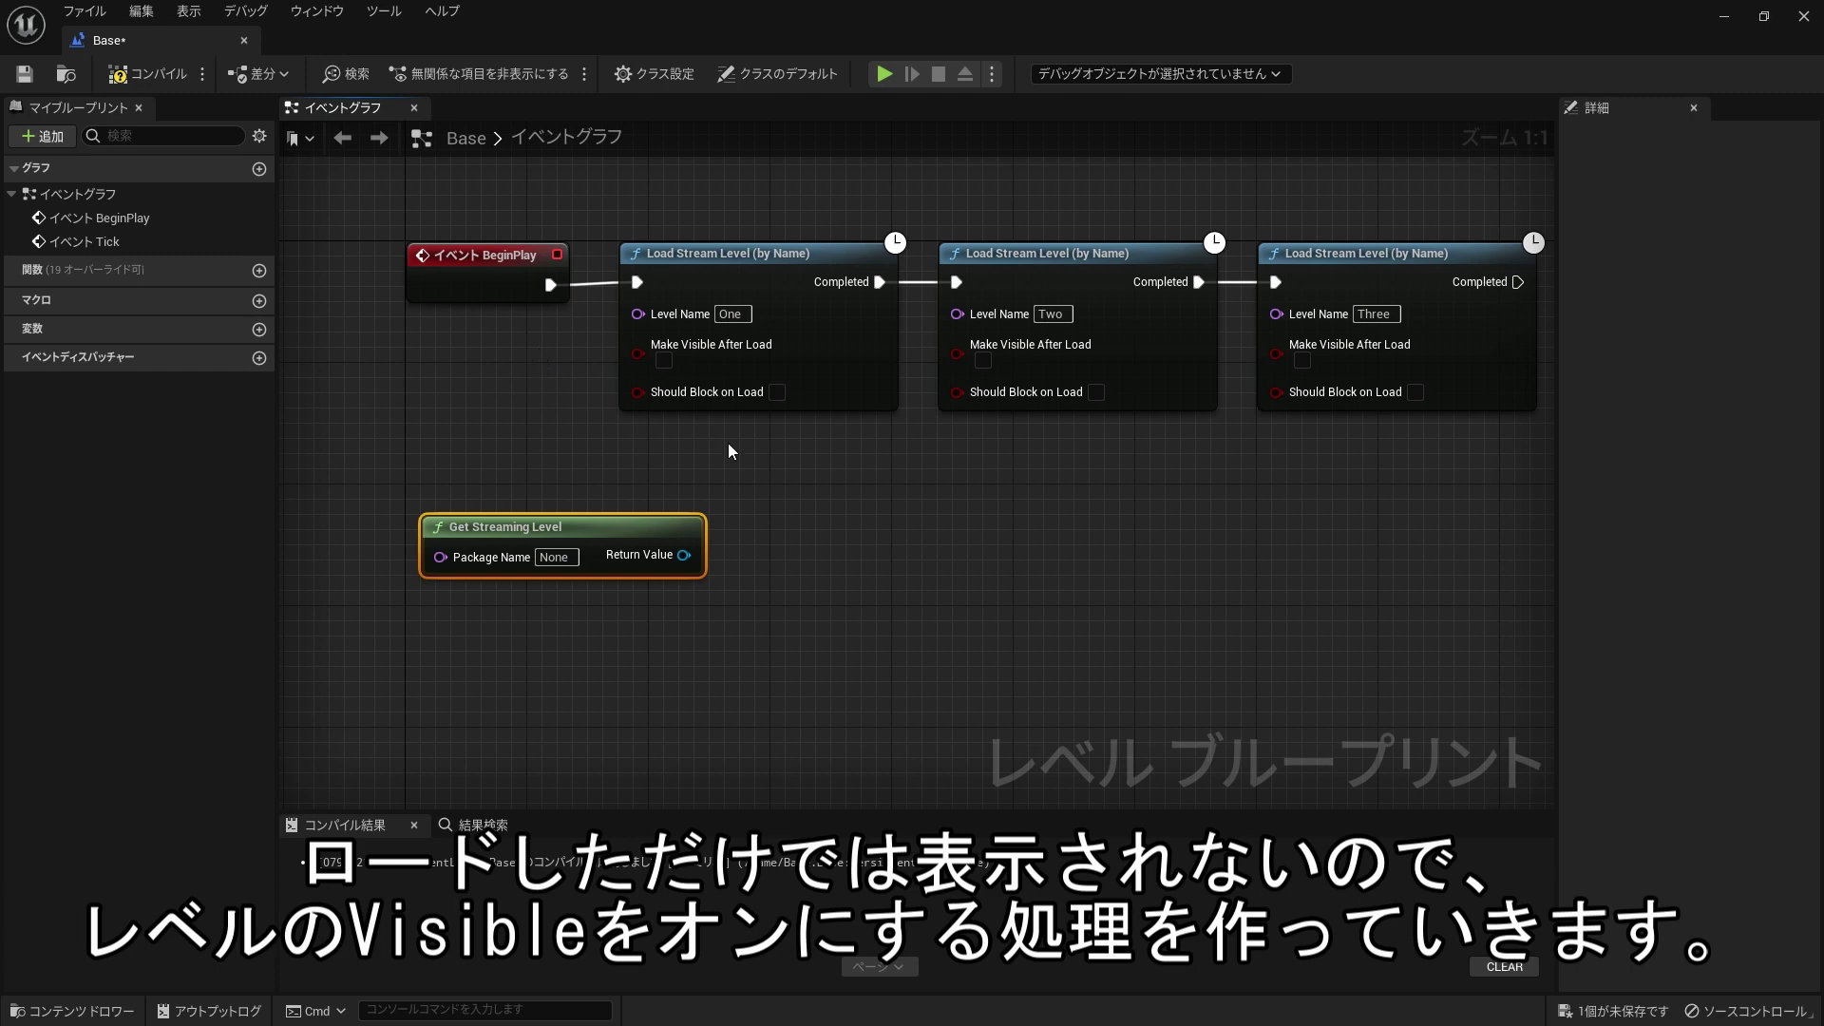
click(564, 557)
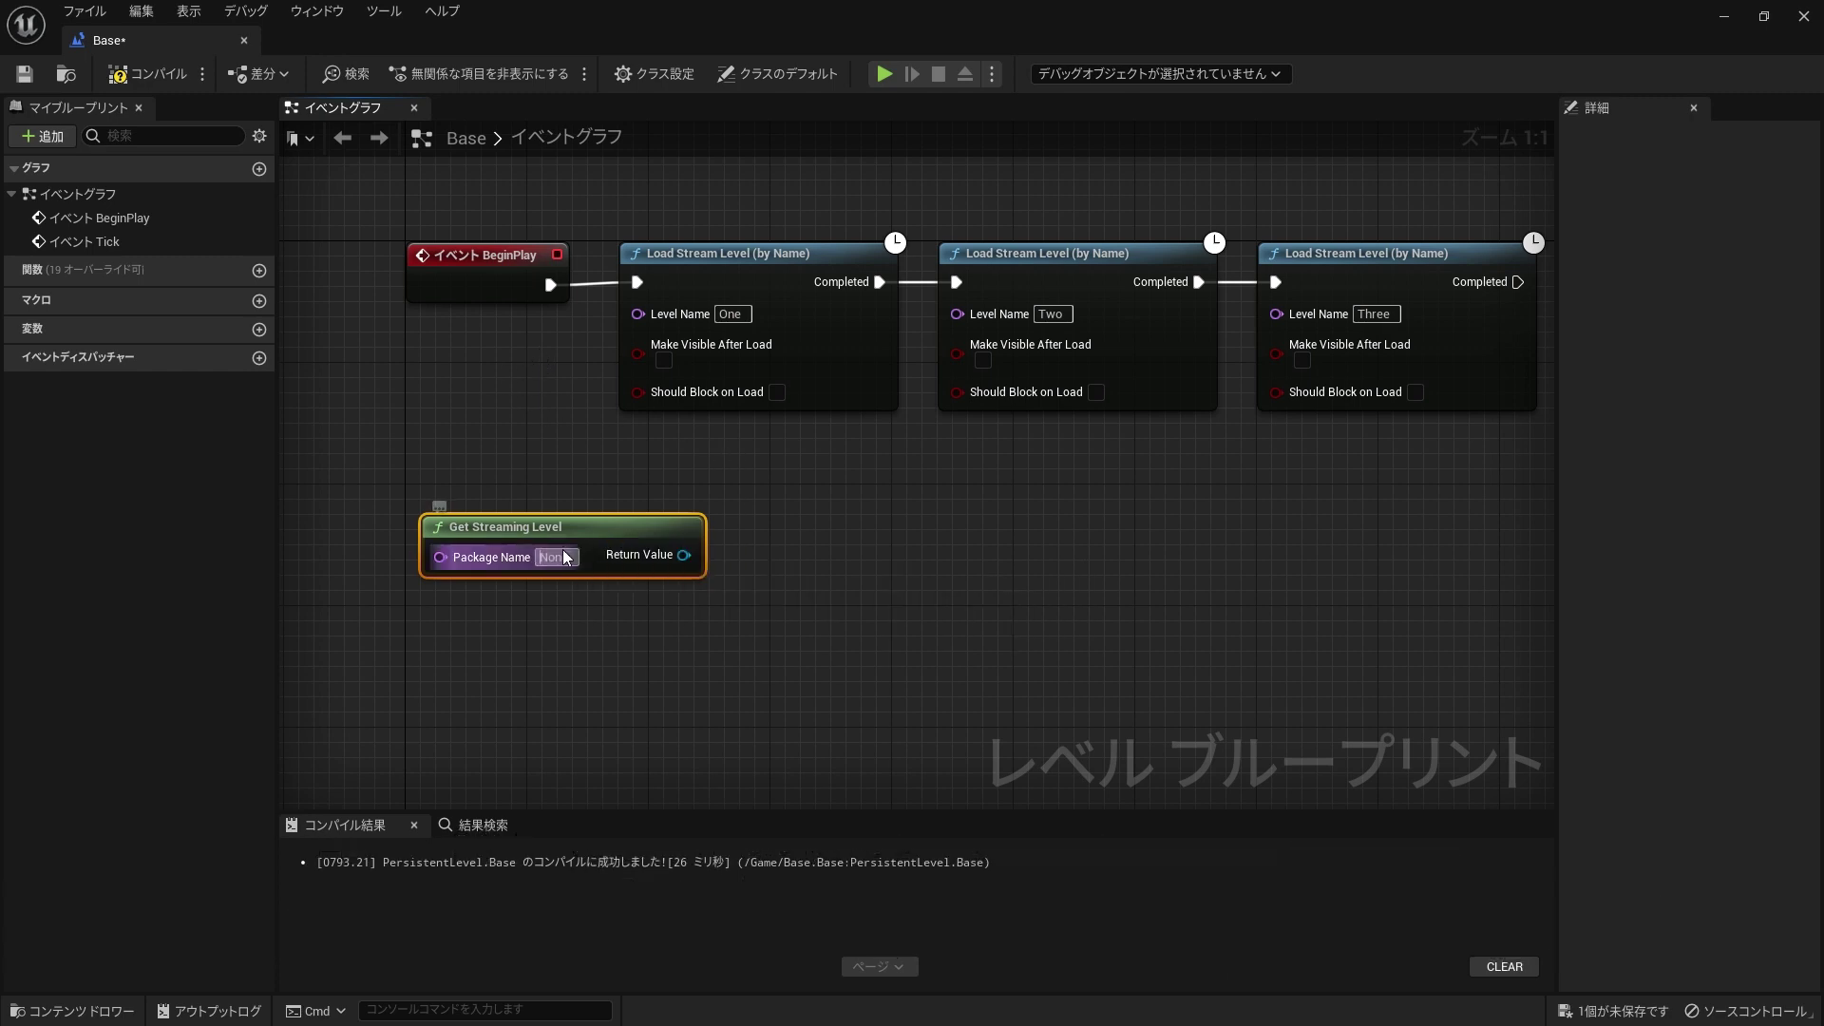
text(One)
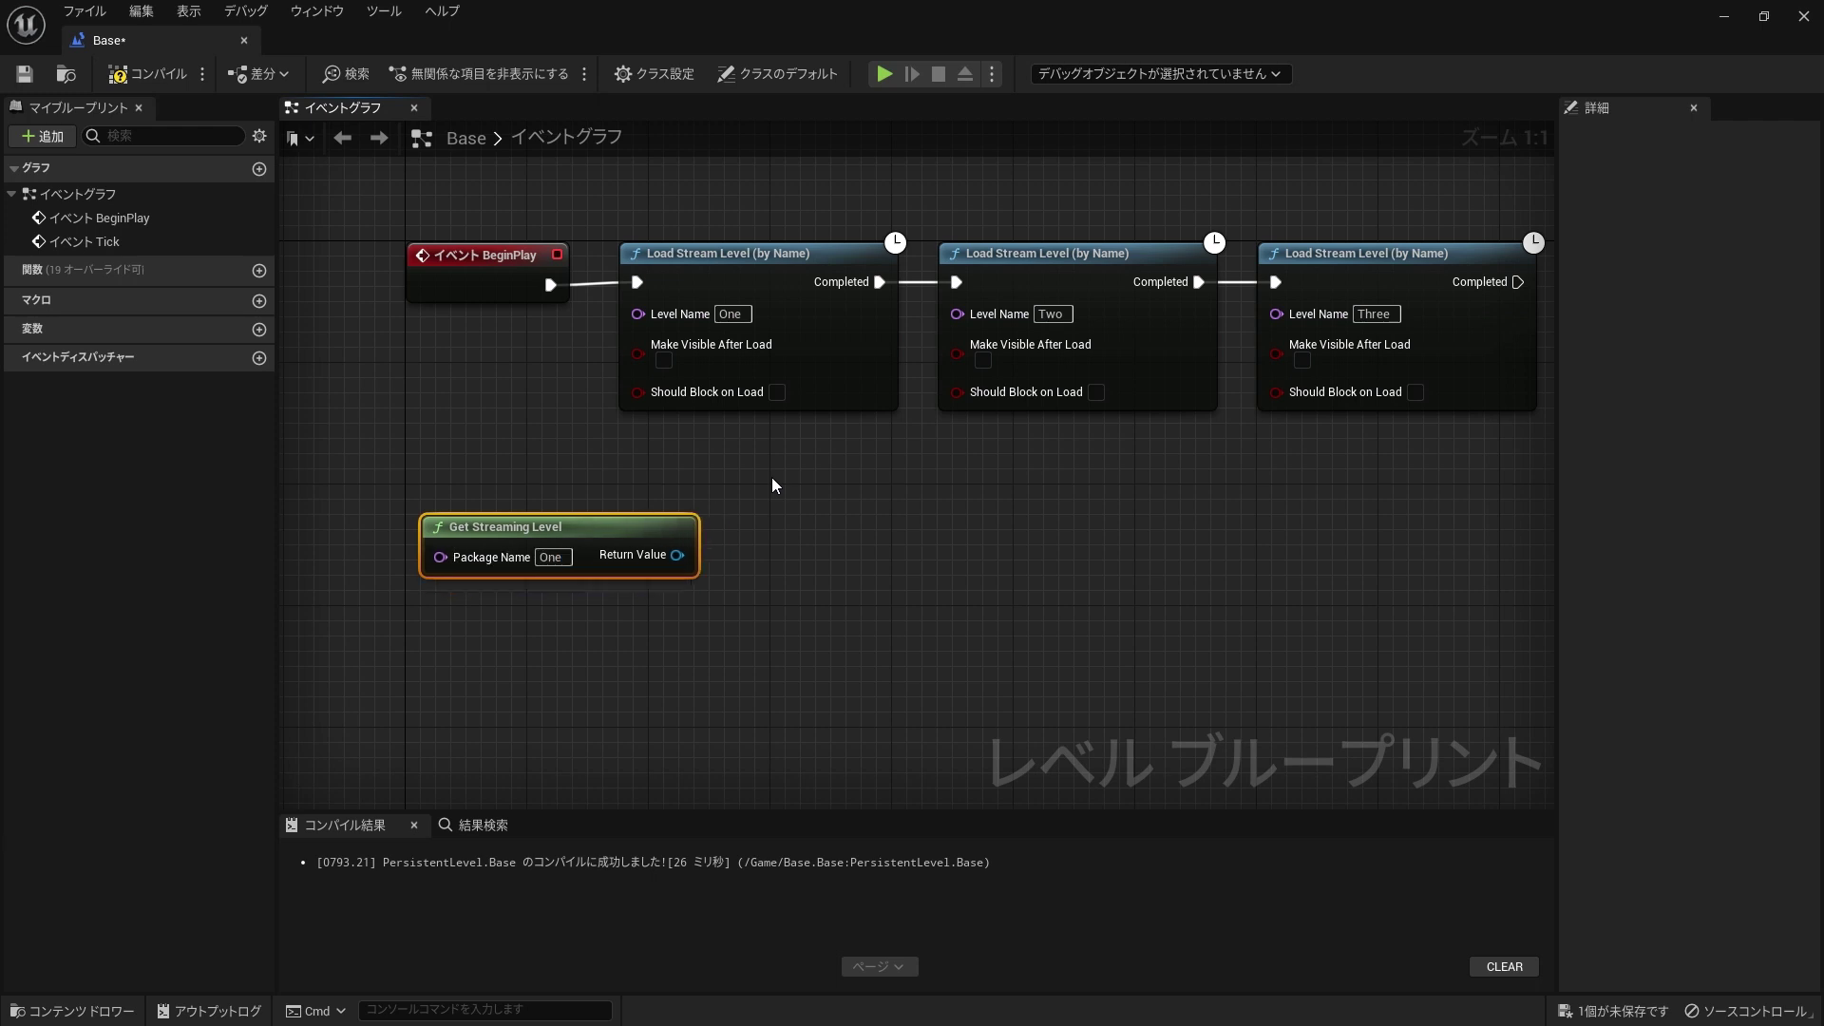
Step: Add a Set Should Be Visible node from the streaming level's Return Value, enable it, and place it below the Three load node
drag(677, 554, 806, 554)
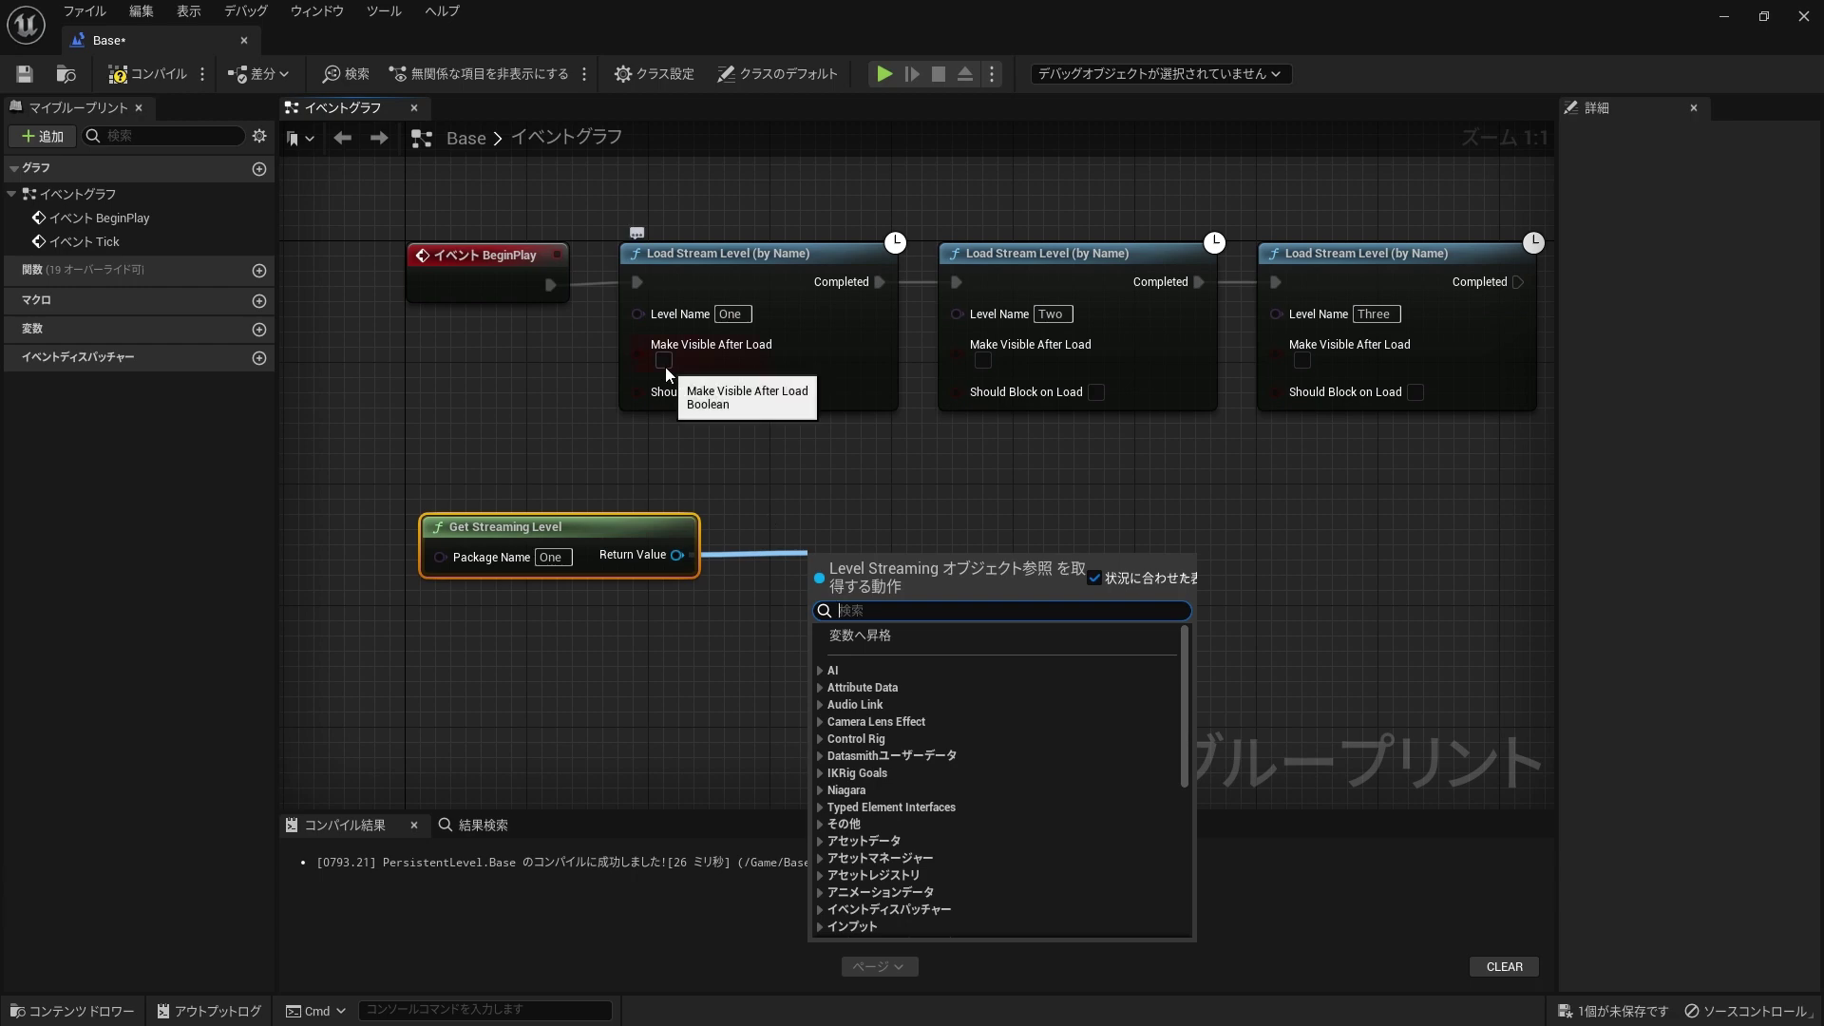
text(set visible)
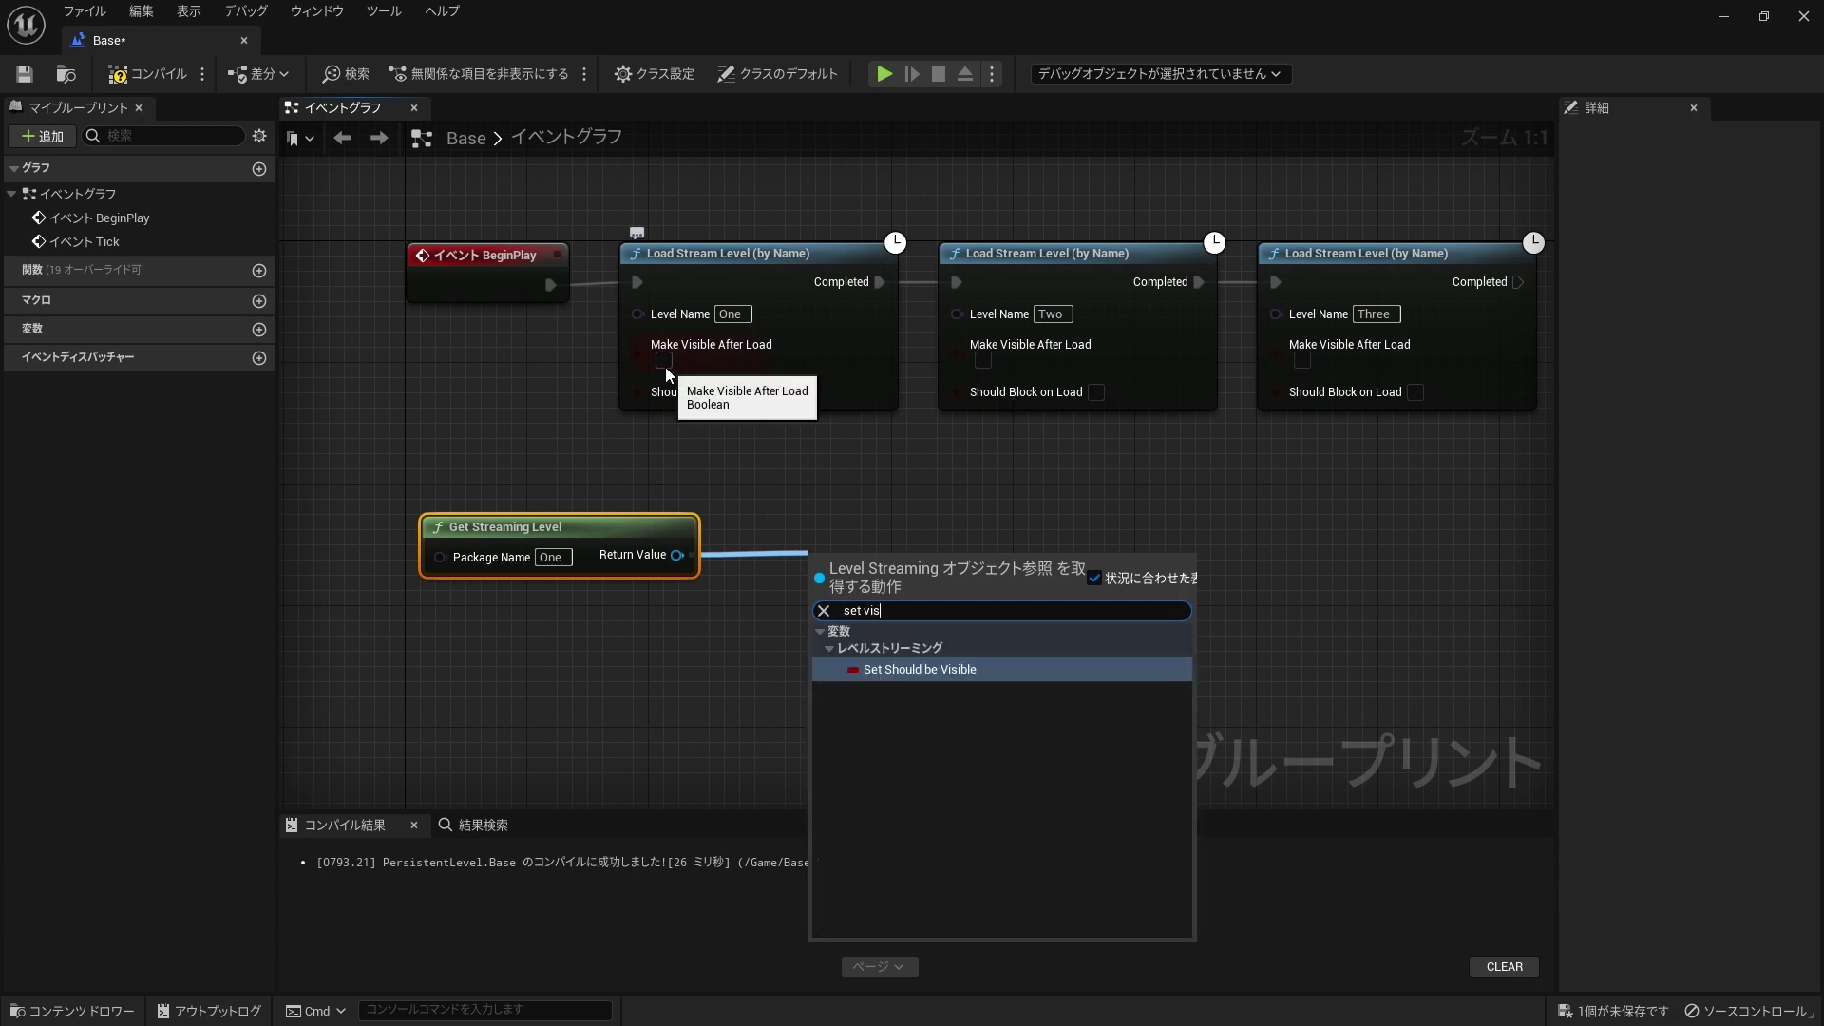
key(Return)
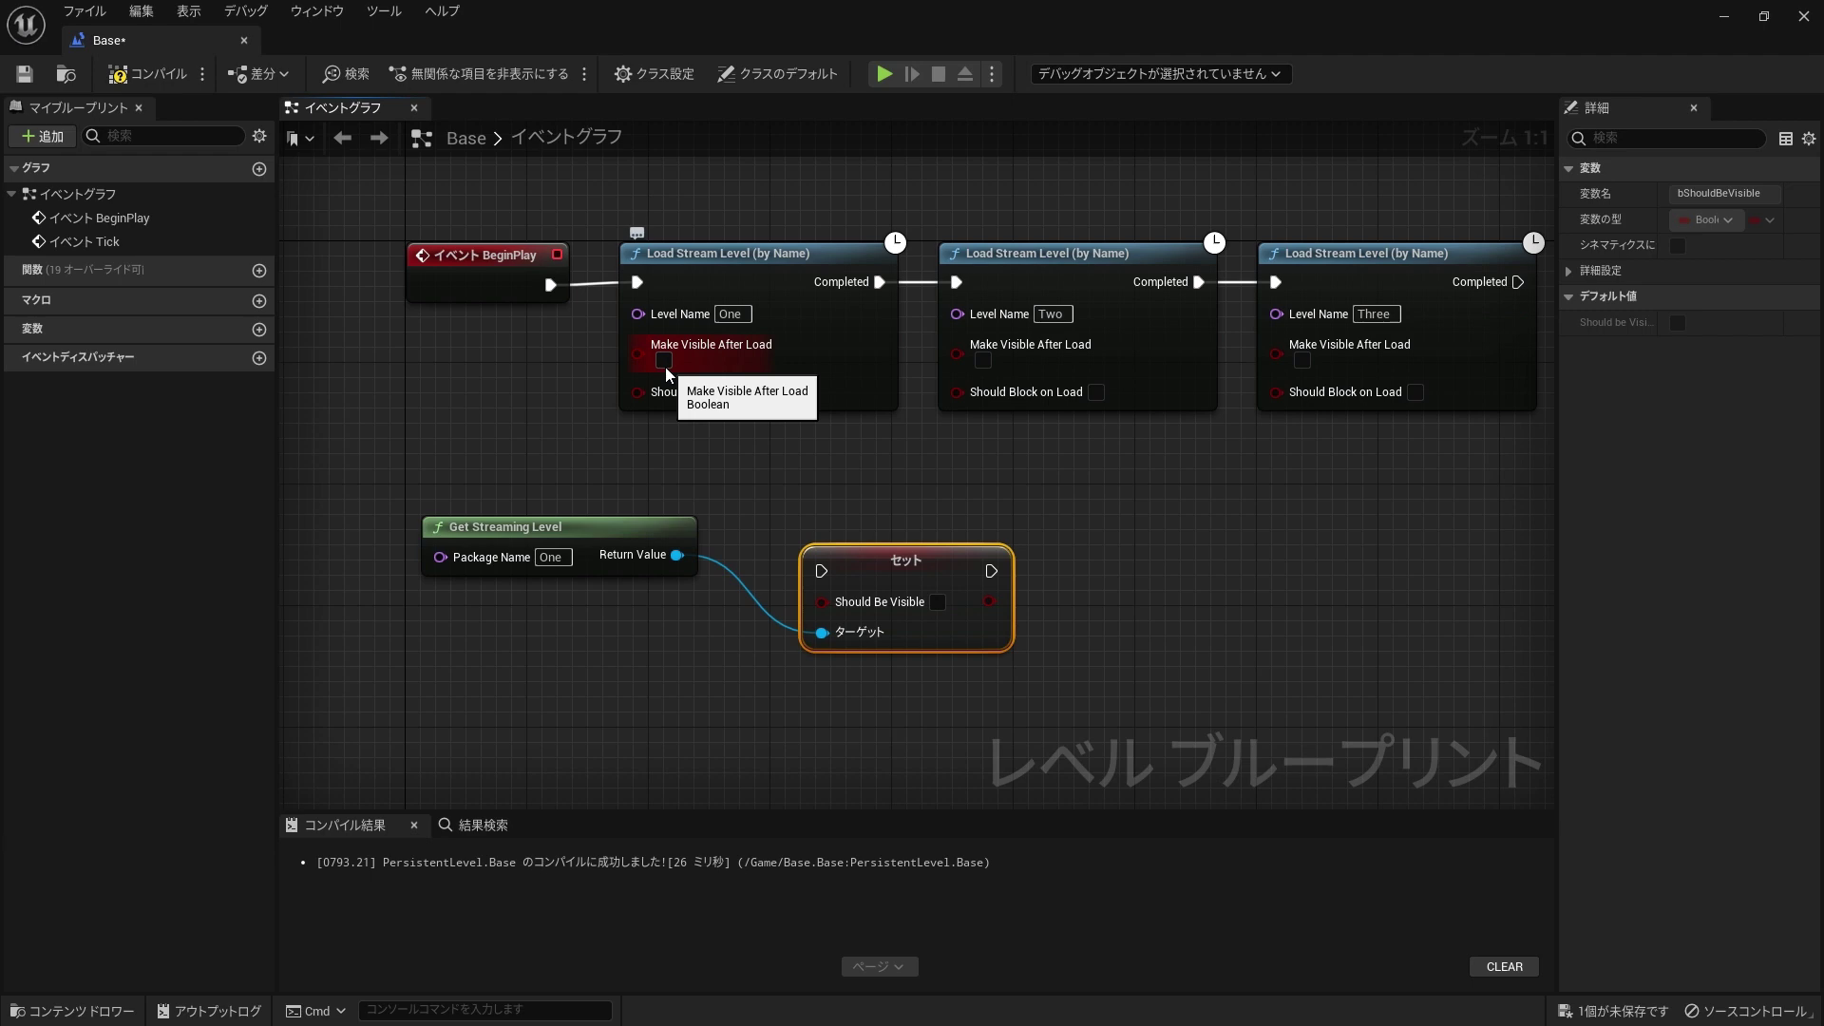
click(939, 602)
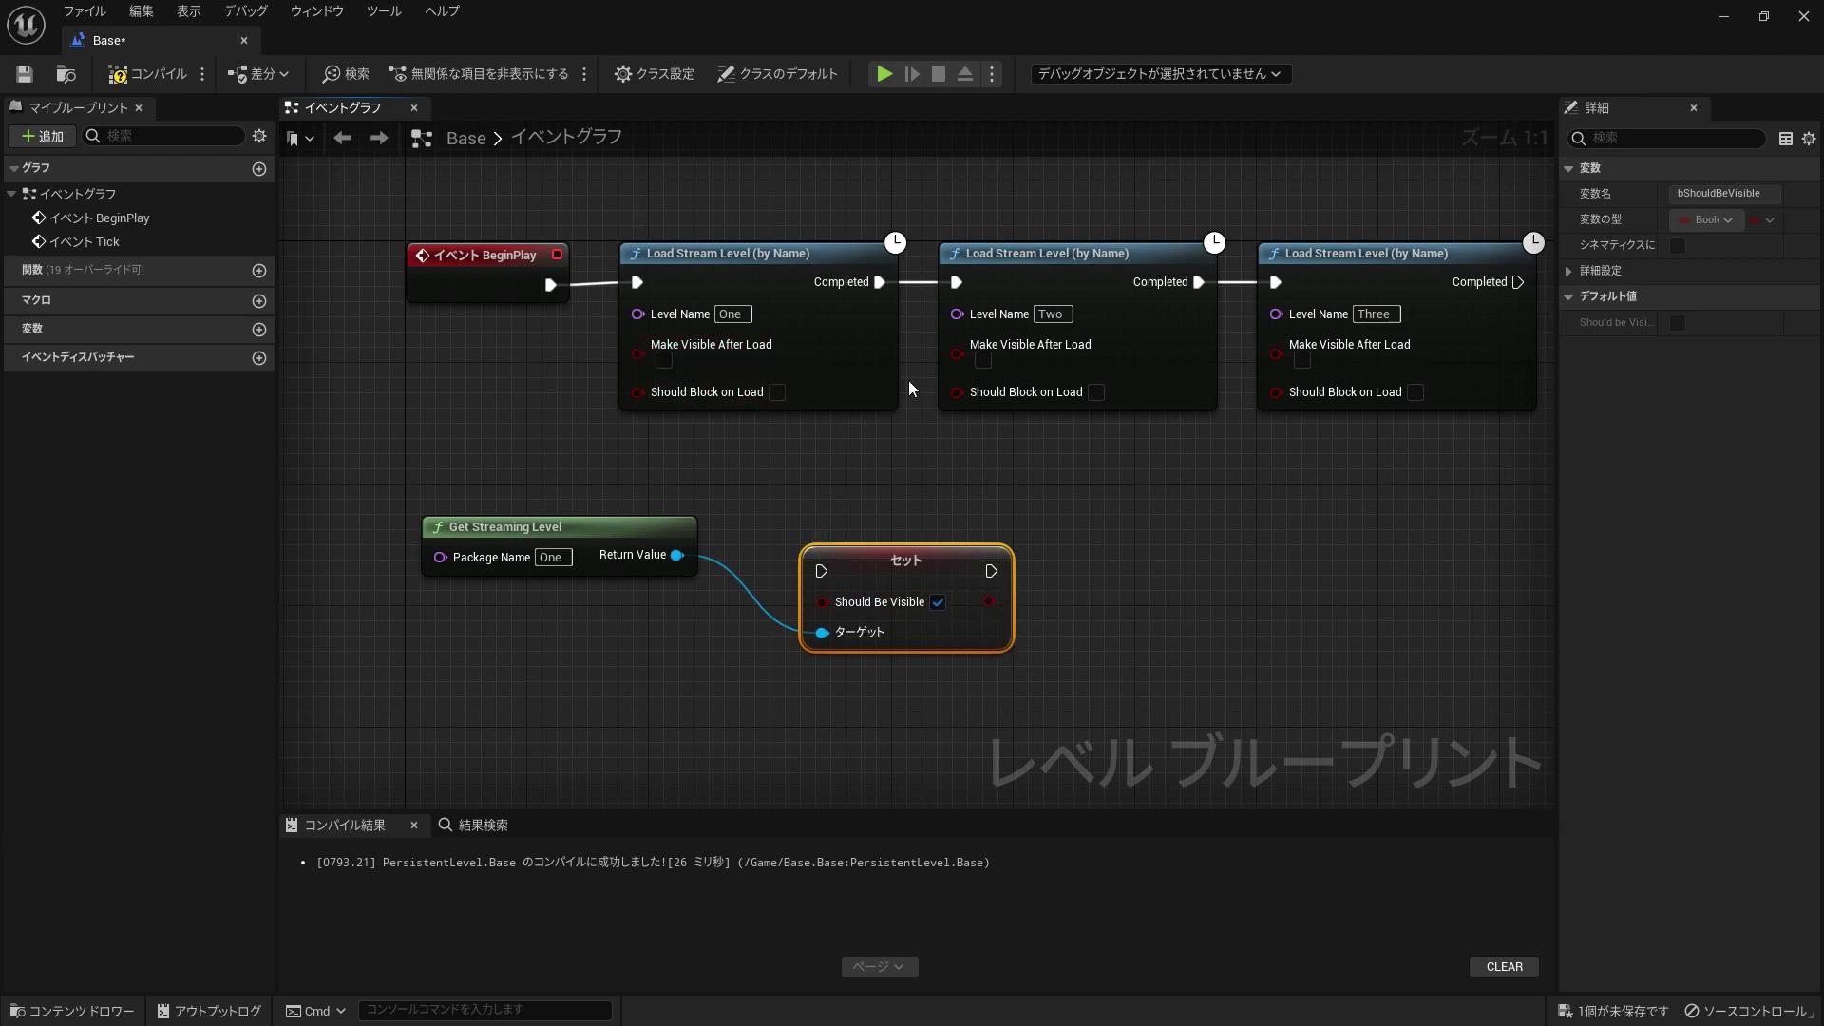
right_drag(1137, 445, 965, 419)
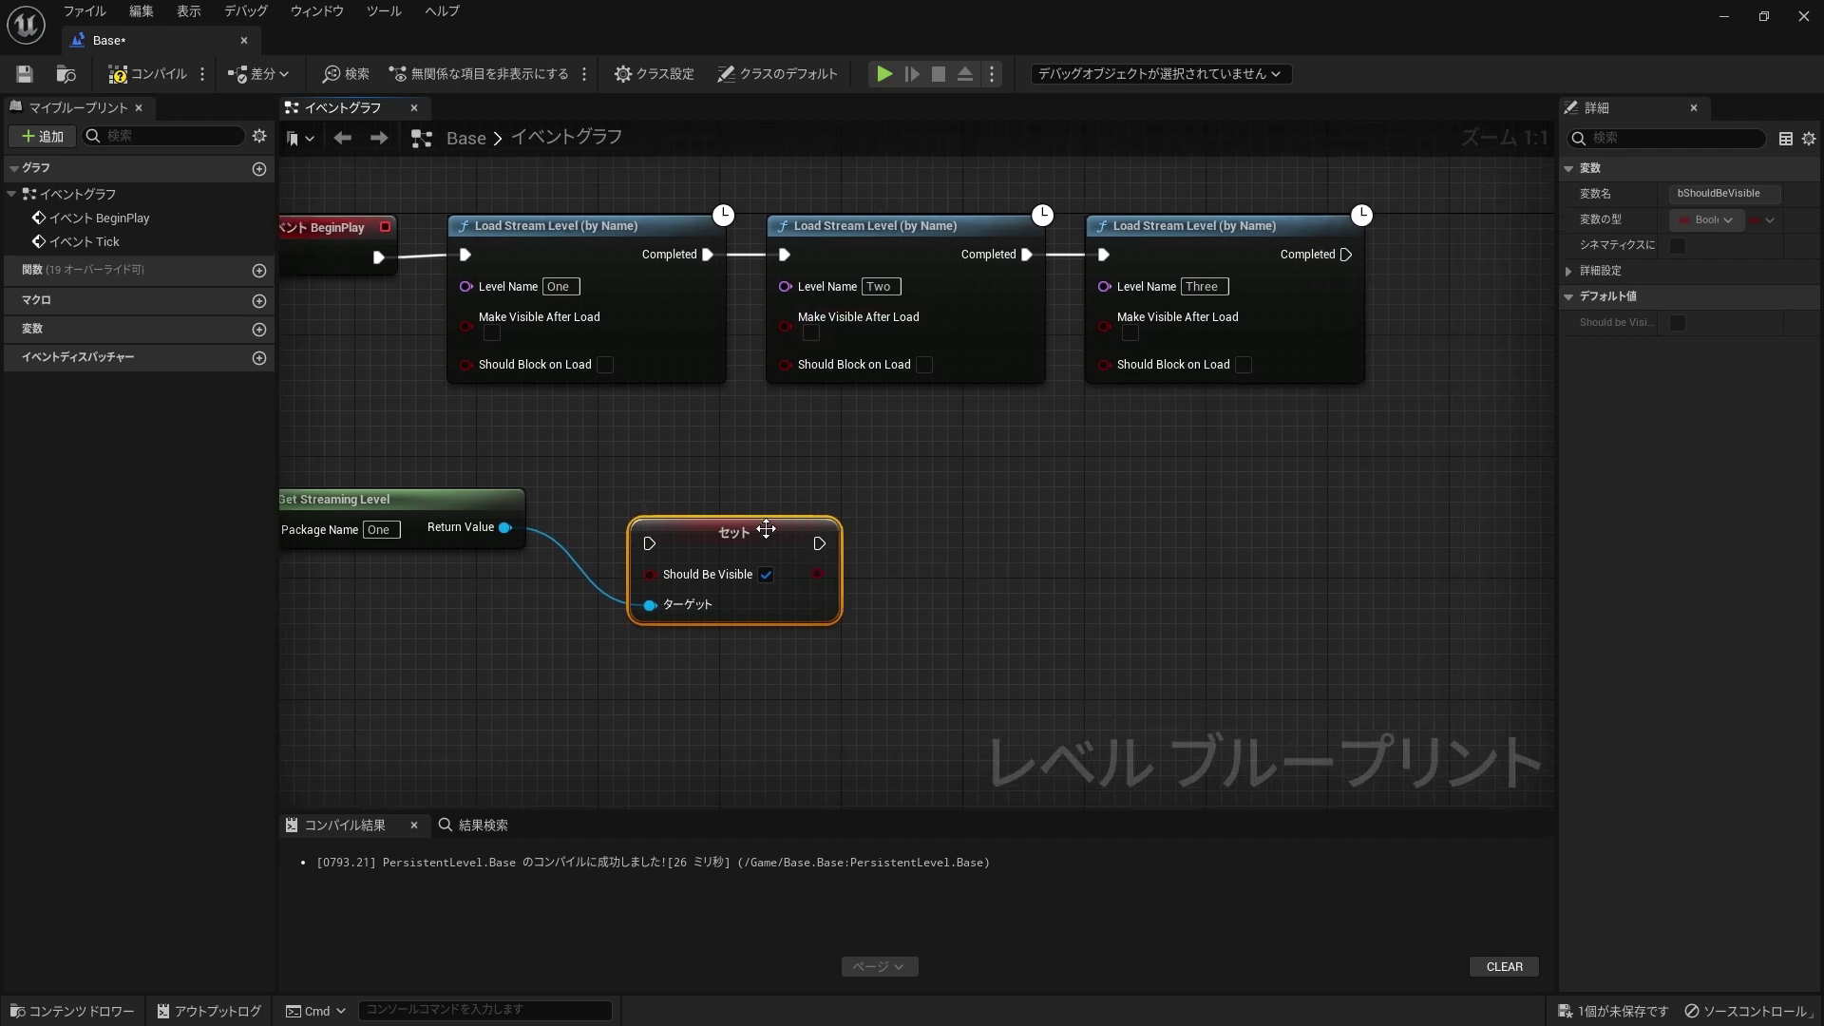
drag(733, 539, 1369, 457)
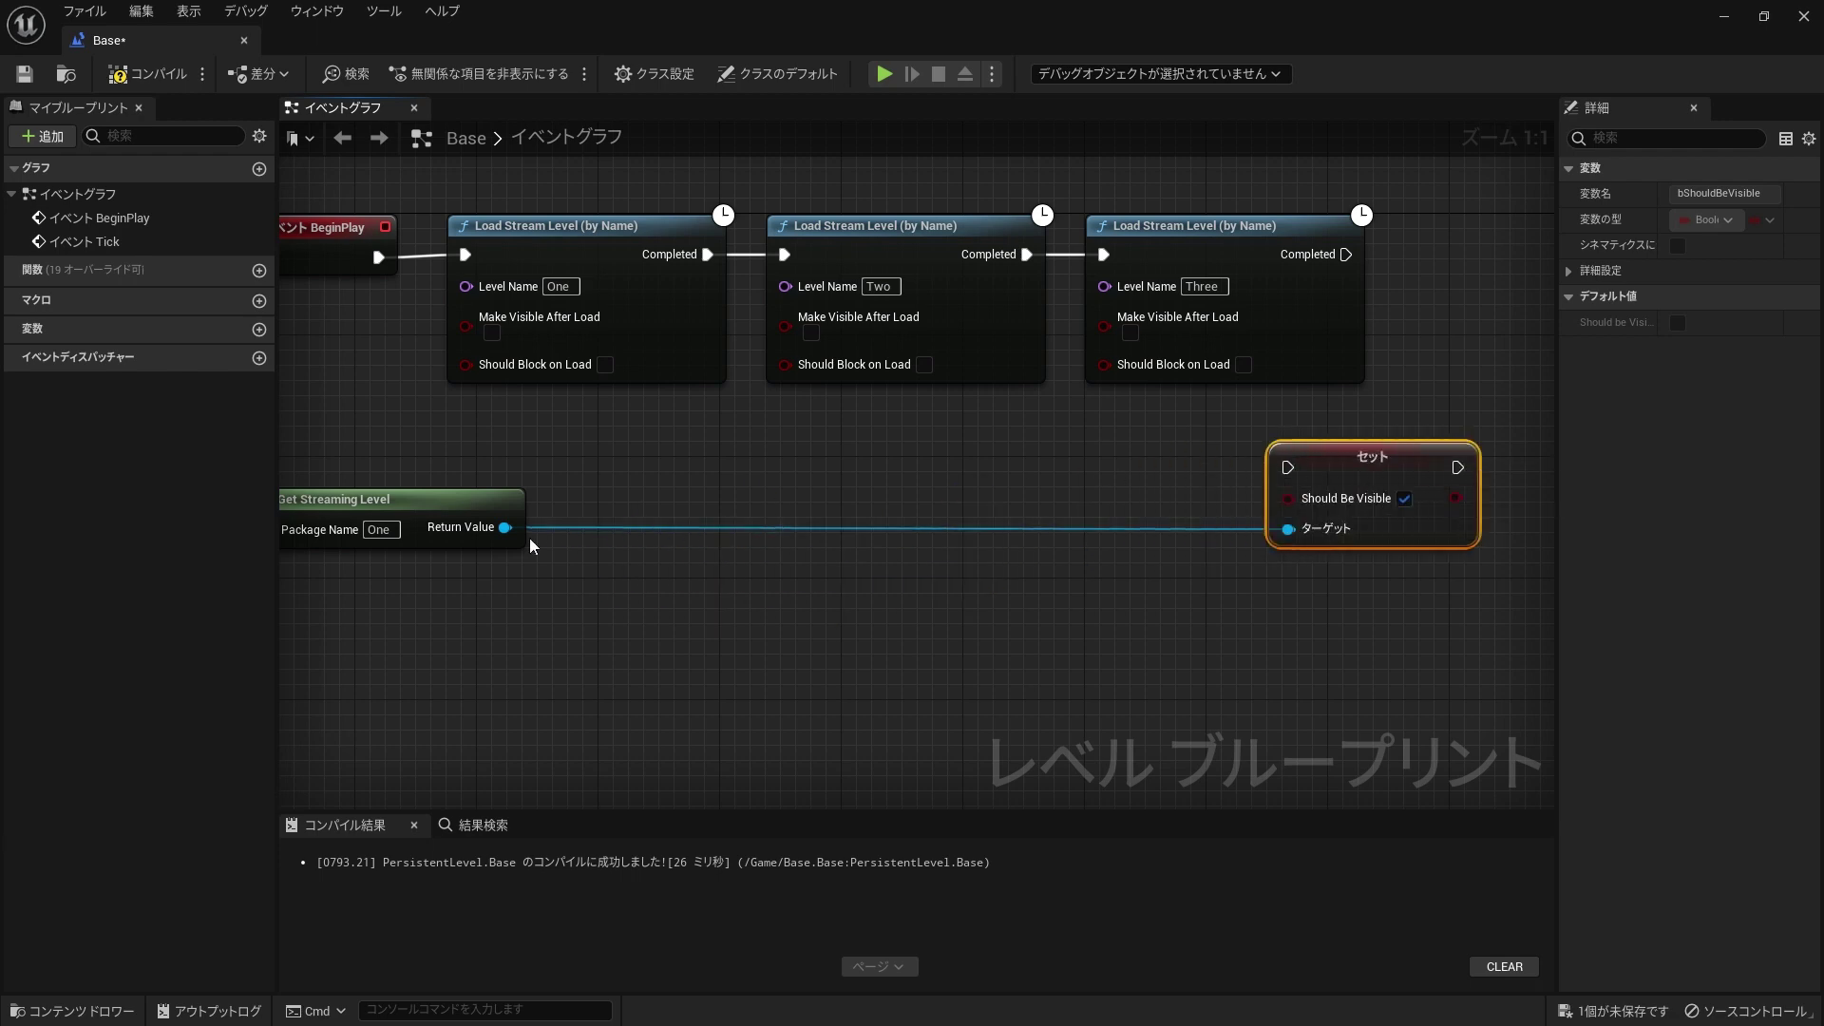
Step: Connect the Three load node's Completed output to the Set Should Be Visible node and arrange it and Get Streaming Level nearby
drag(432, 499, 1113, 502)
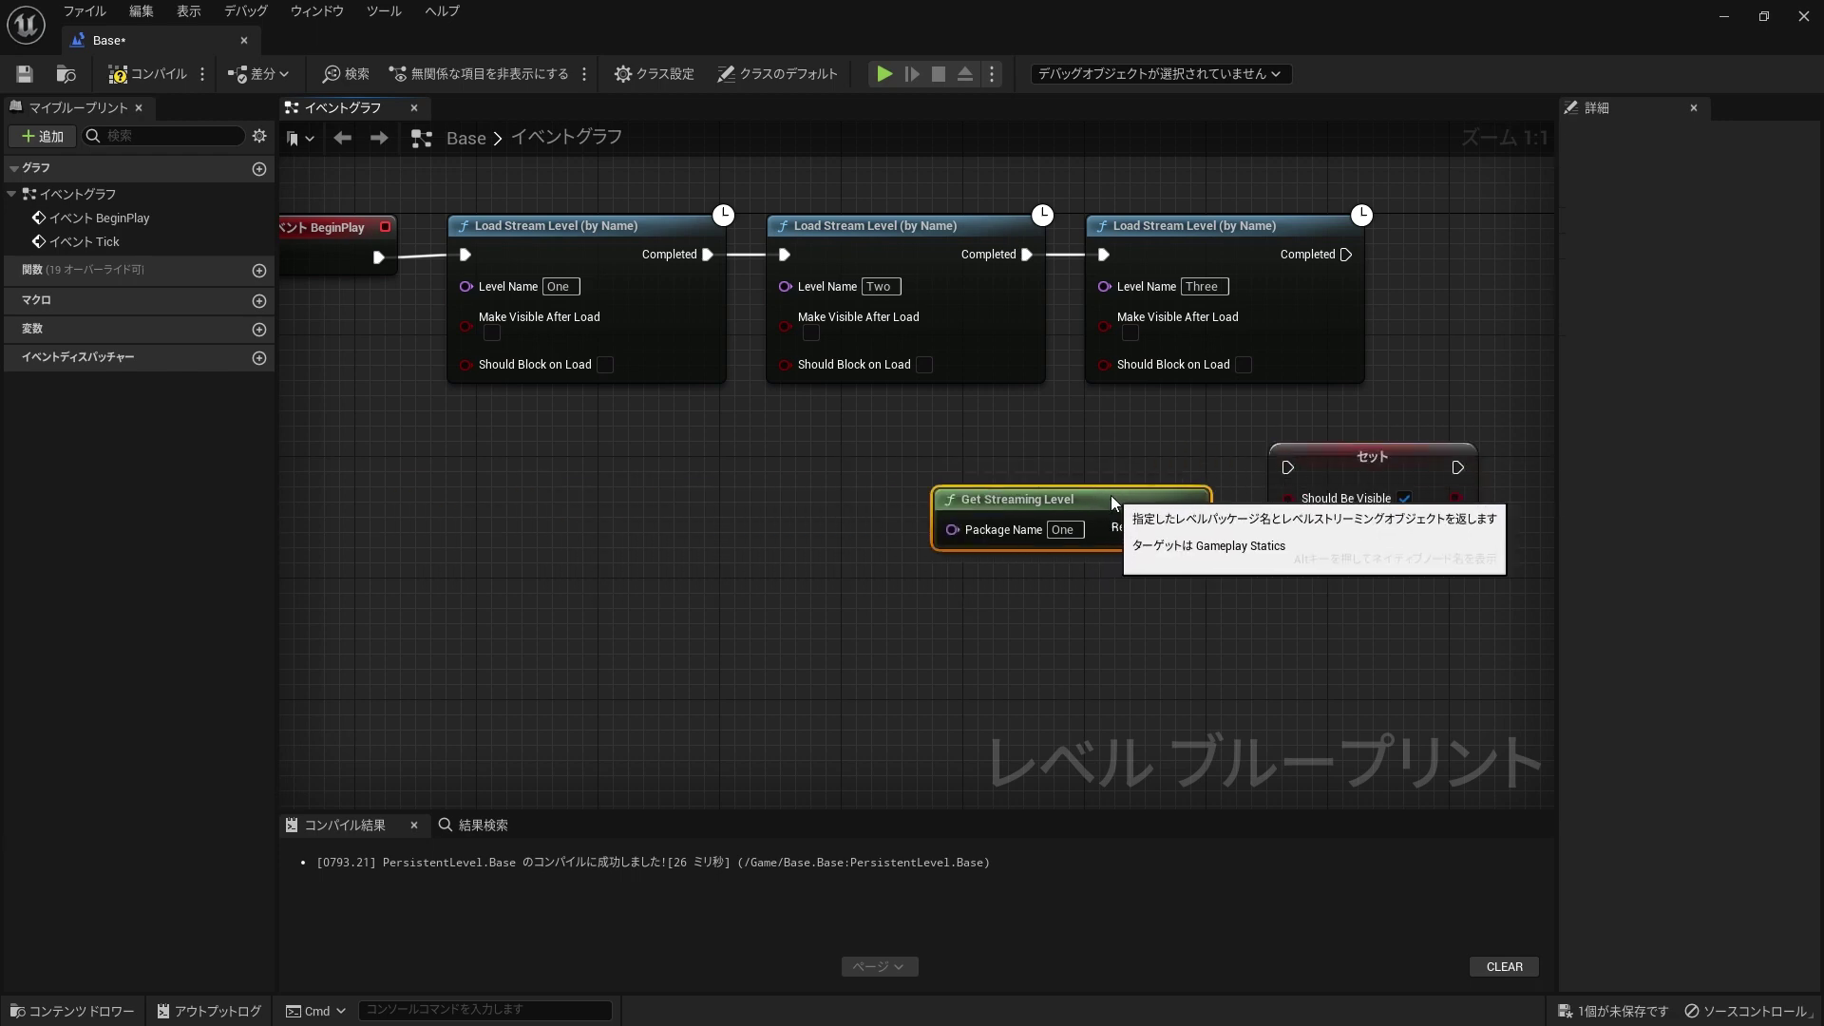
right_drag(1357, 629, 1193, 636)
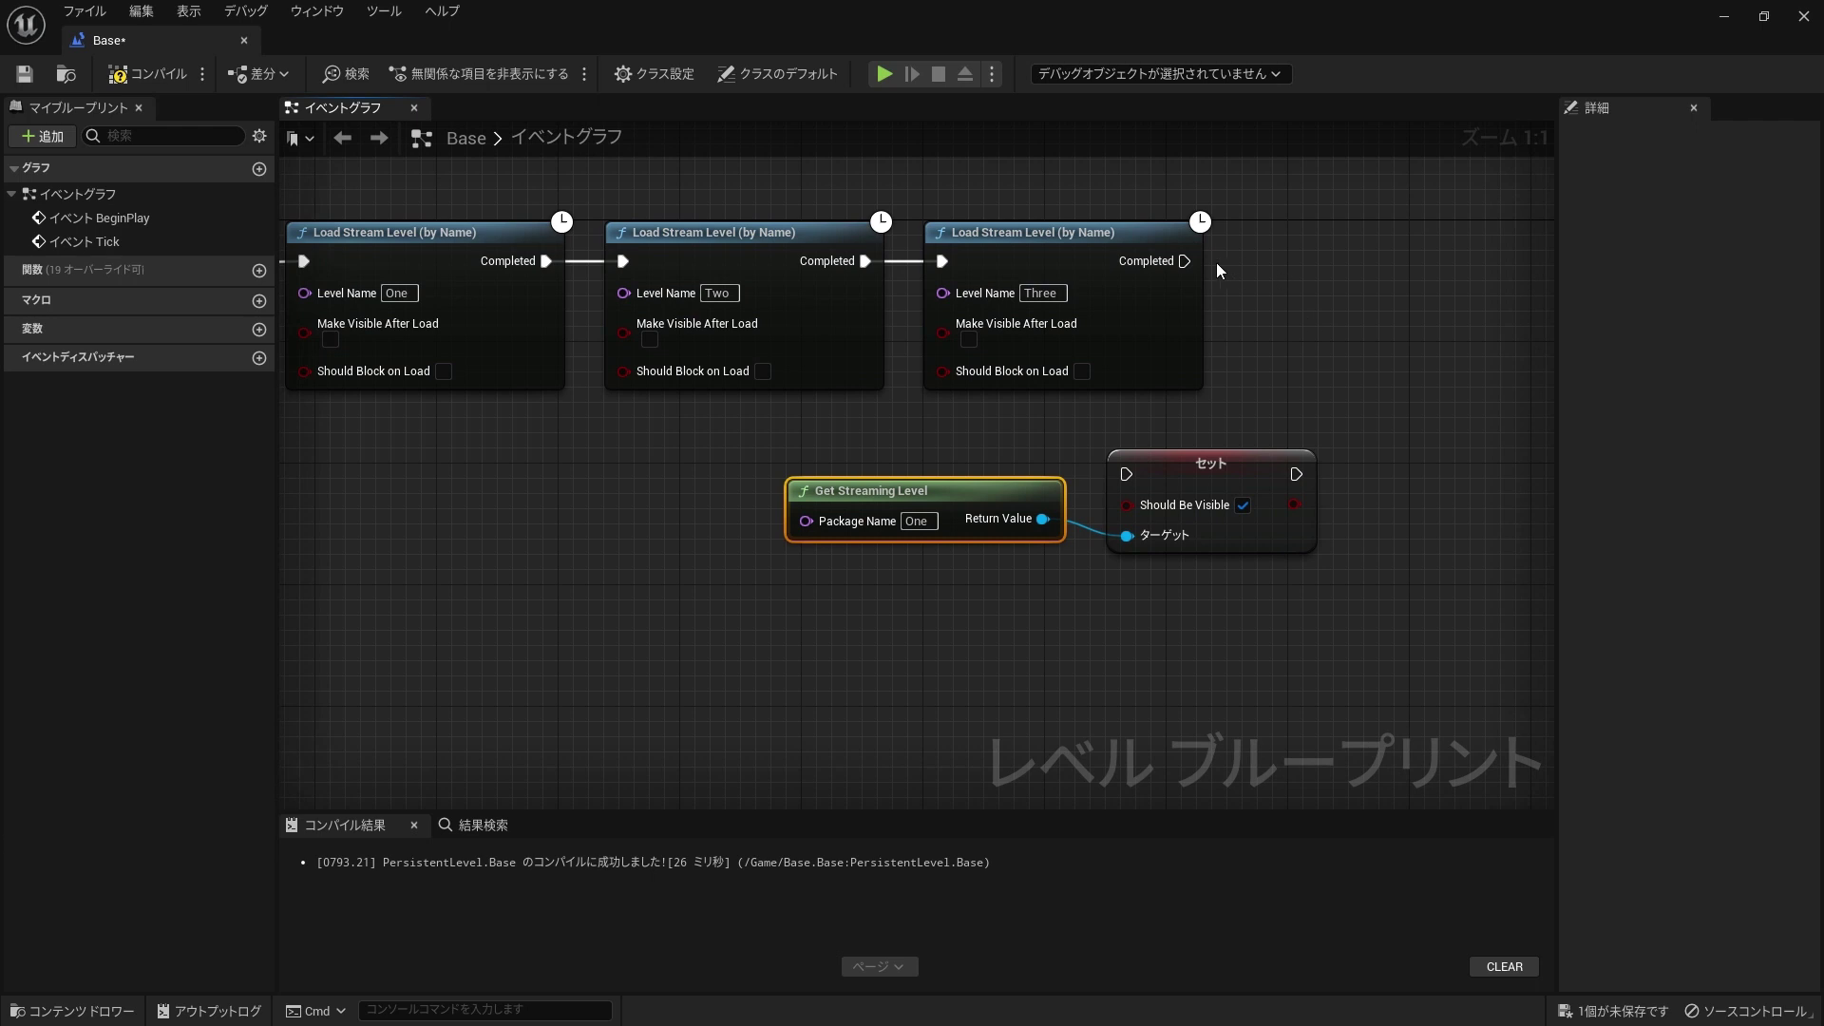
drag(1181, 260, 1302, 238)
drag(1000, 491, 1105, 449)
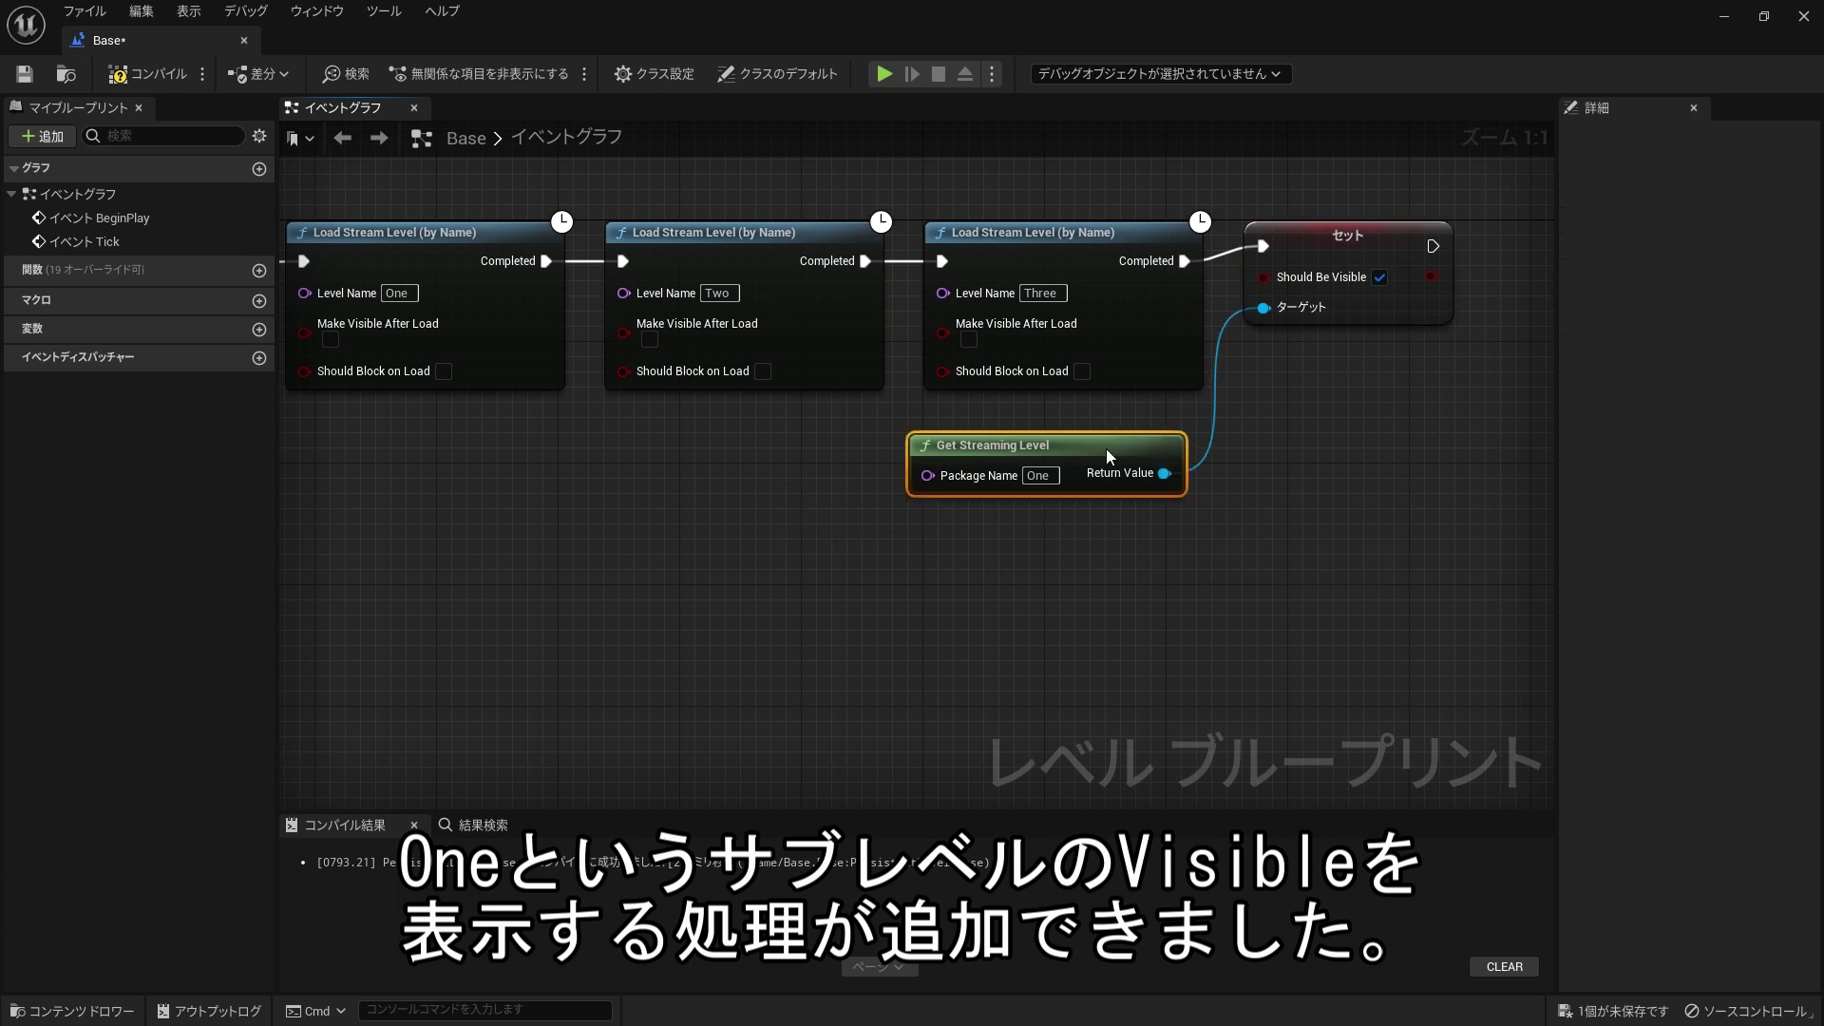
drag(1318, 222, 1303, 237)
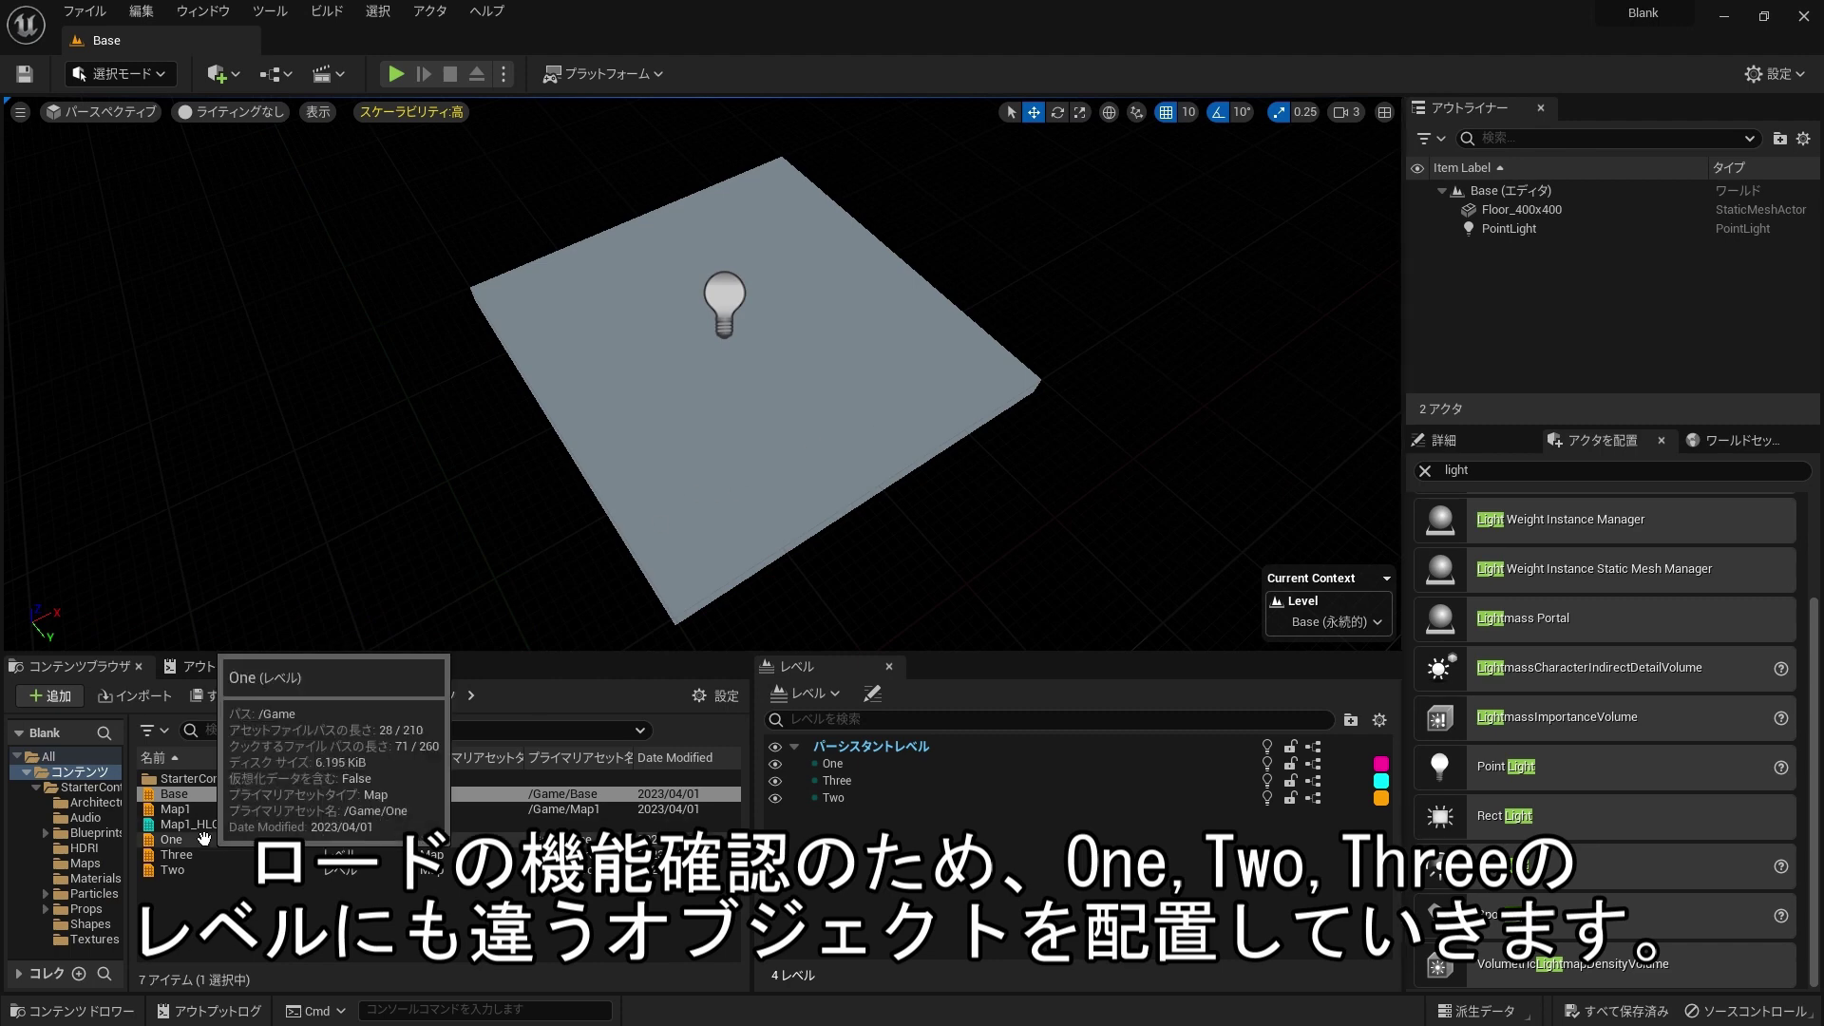
Step: Open level One and place a Wall_400x200 mesh from the StarterContent Architecture folder in it
click(203, 837)
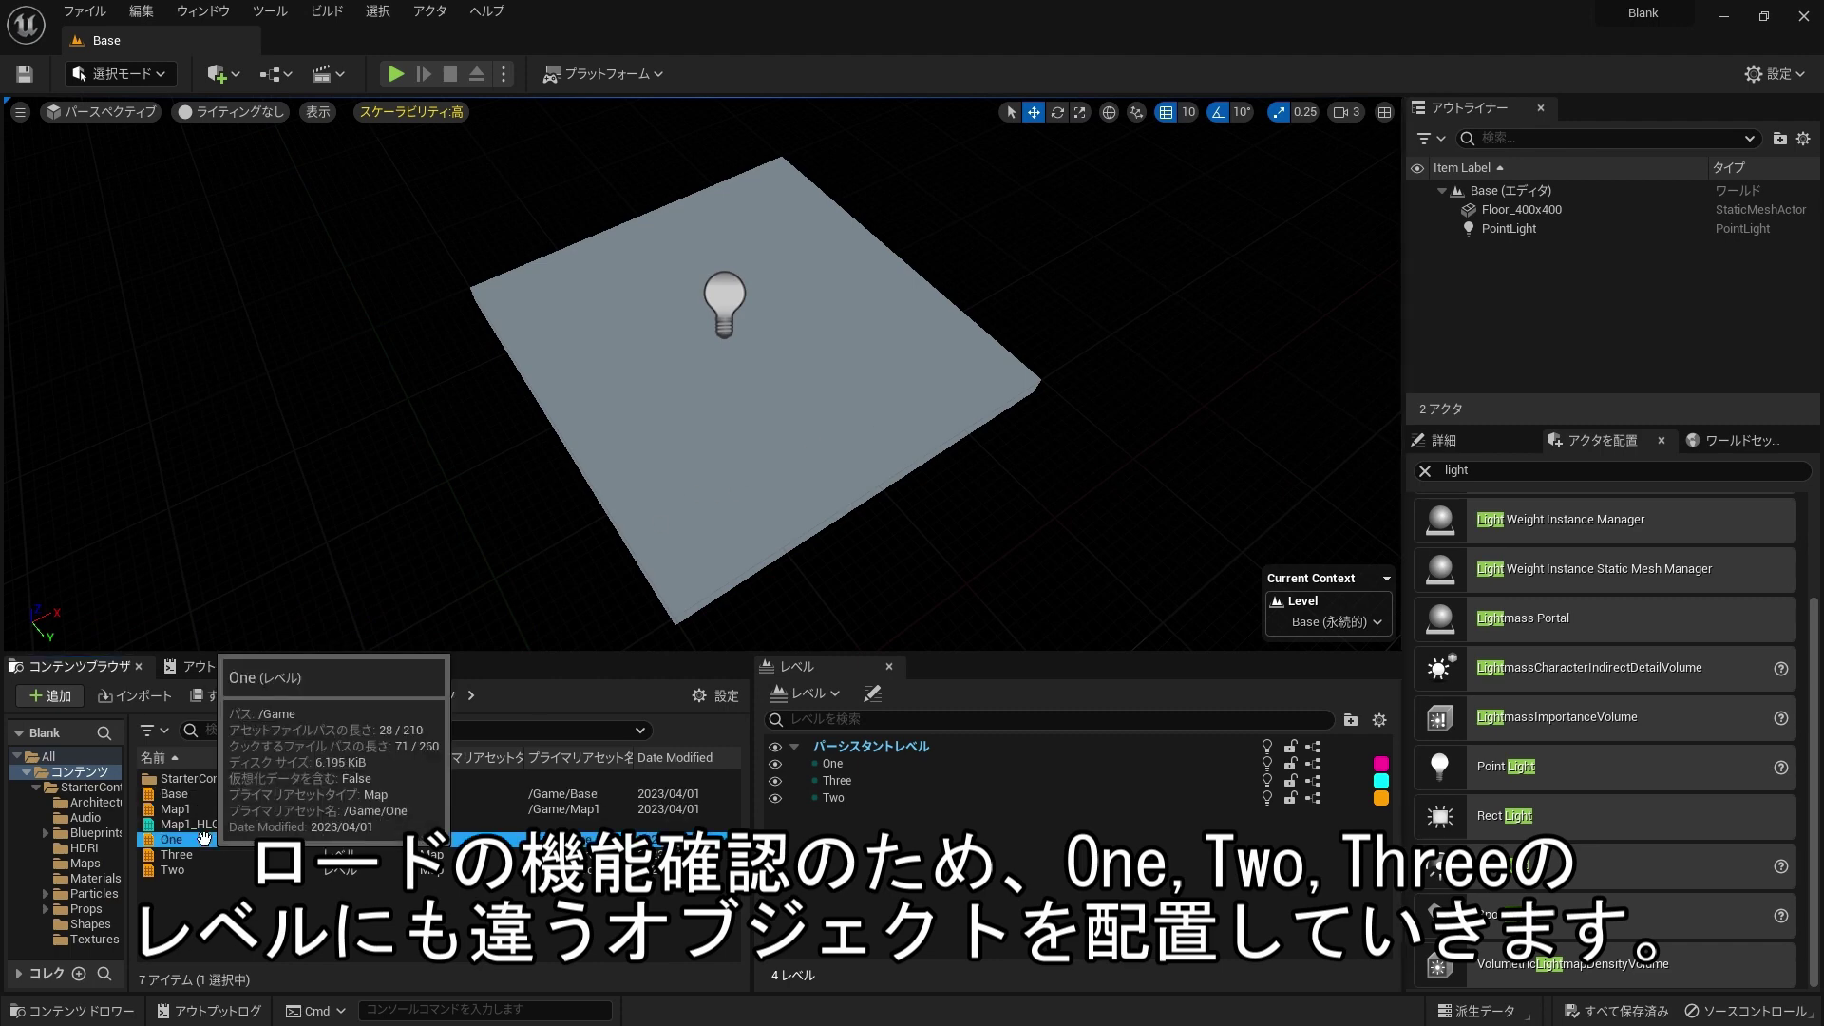
double_click(203, 836)
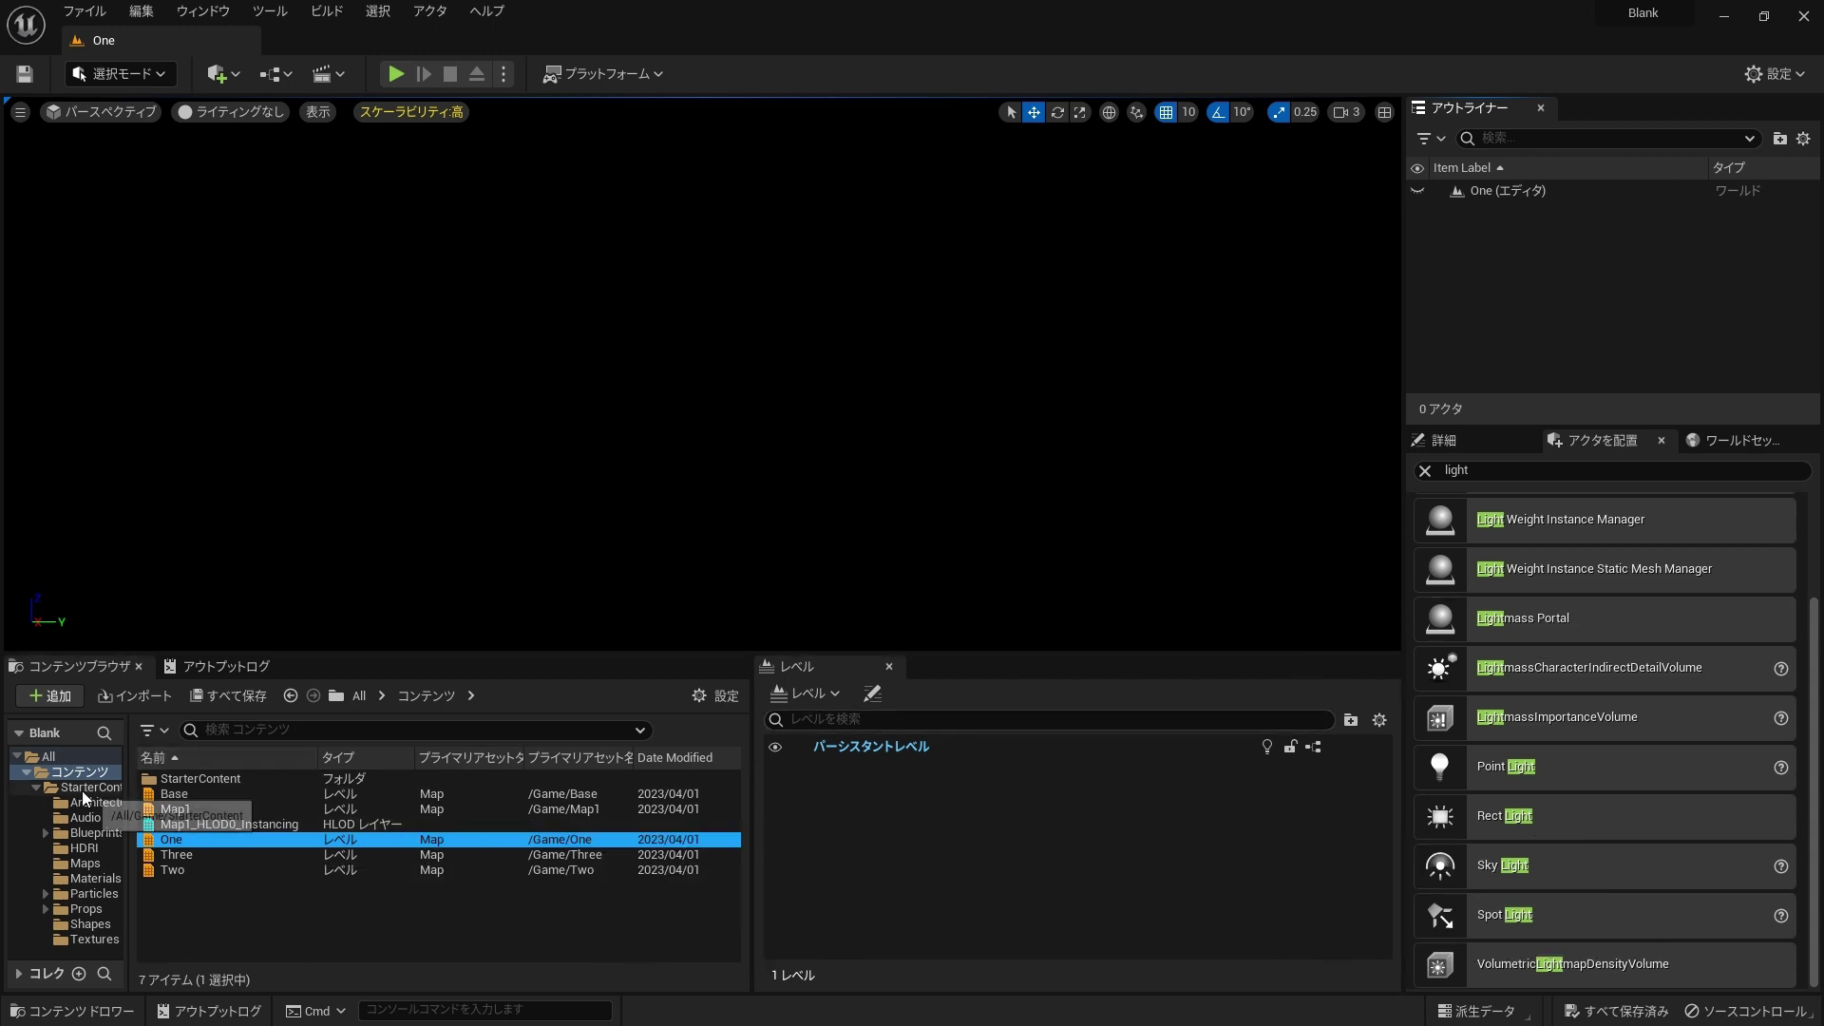
click(103, 790)
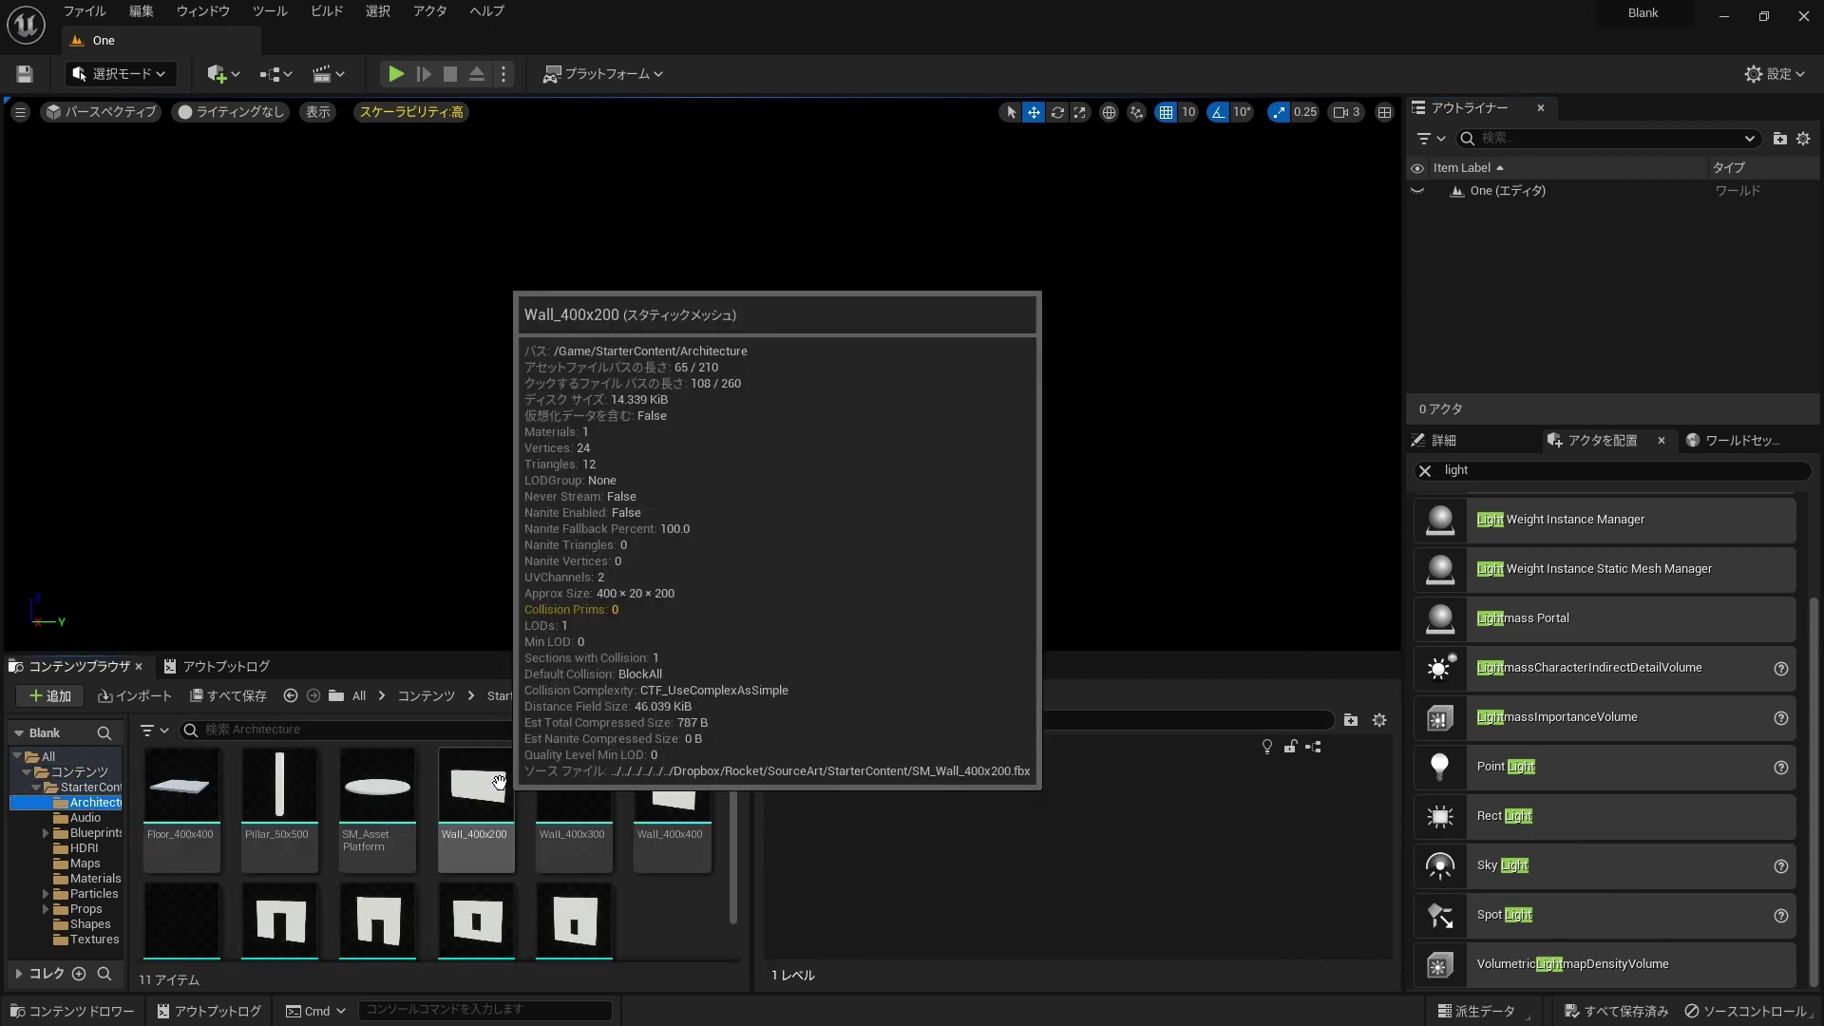
drag(493, 782, 684, 475)
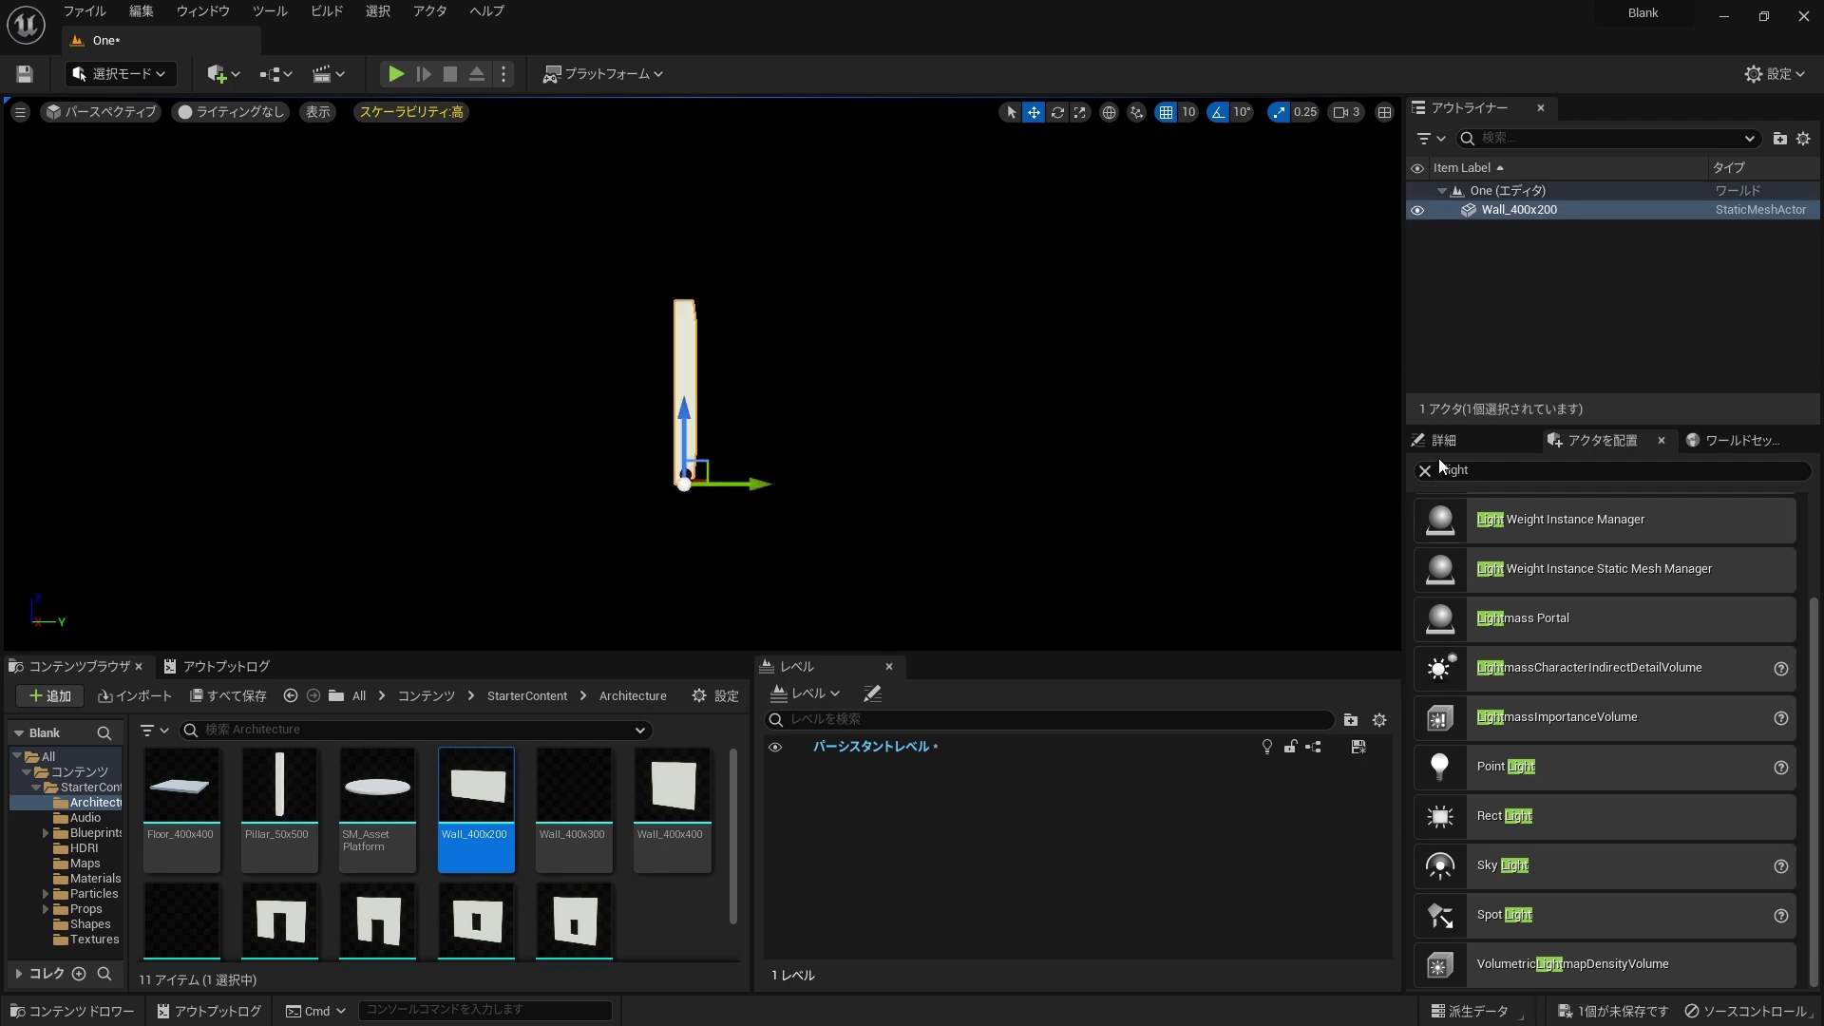
Step: Set the wall's location to 0, 0, 0 and save level One
click(1462, 437)
click(1667, 691)
text(0)
key(Tab)
text(0)
key(Tab)
text(0)
key(Return)
right_drag(702, 374, 956, 344)
key(ctrl+s)
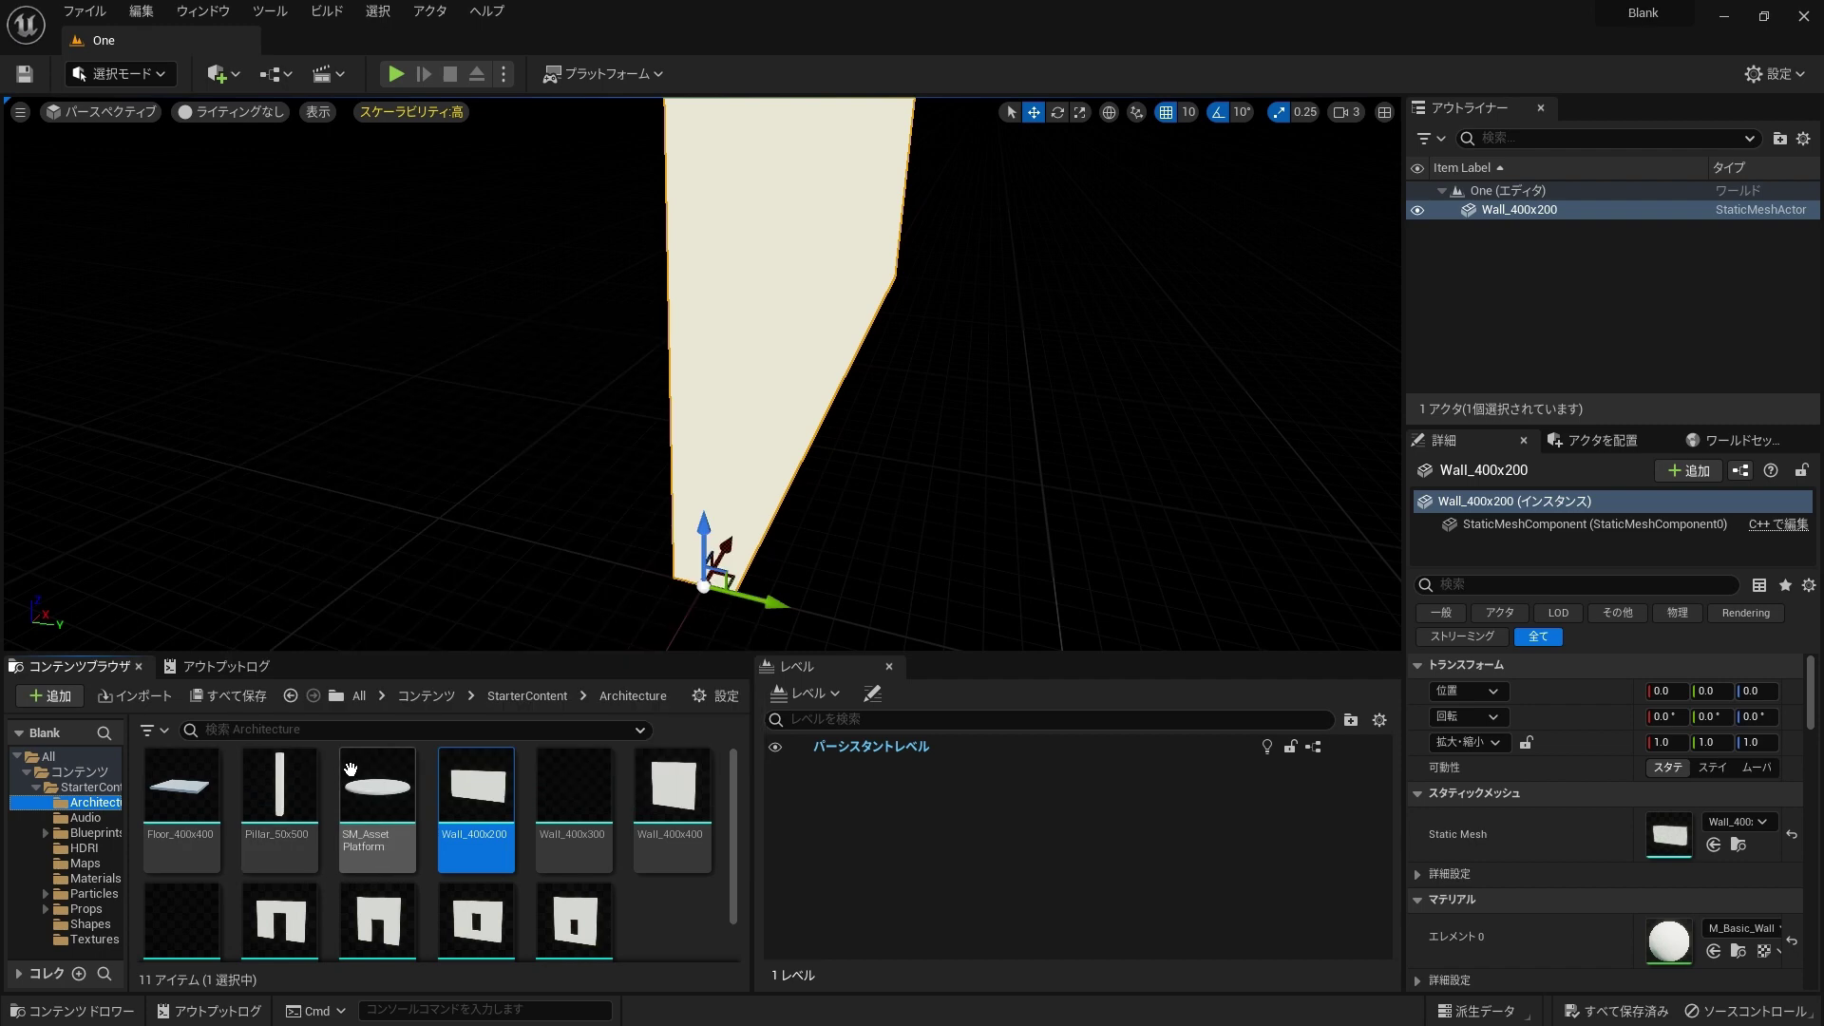
Step: Open the Base level from the Content folder to check how the wall sits on the floor
click(91, 774)
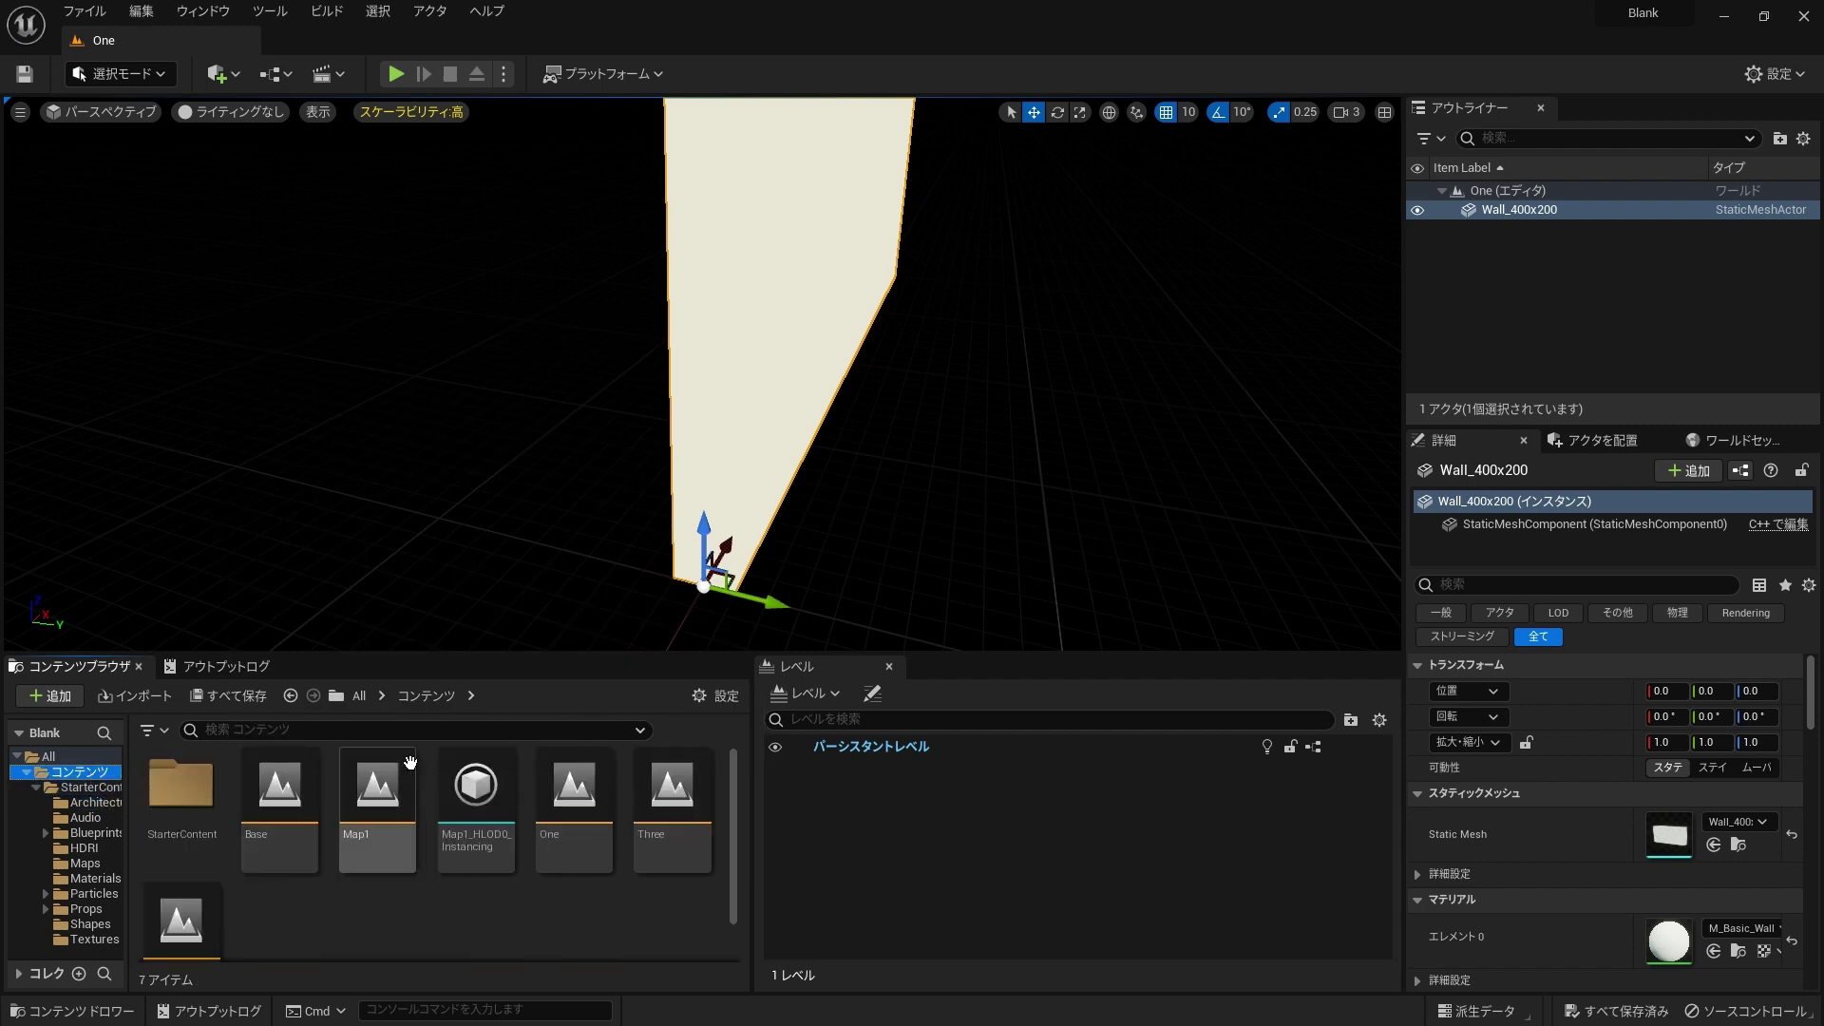
click(286, 792)
double_click(285, 792)
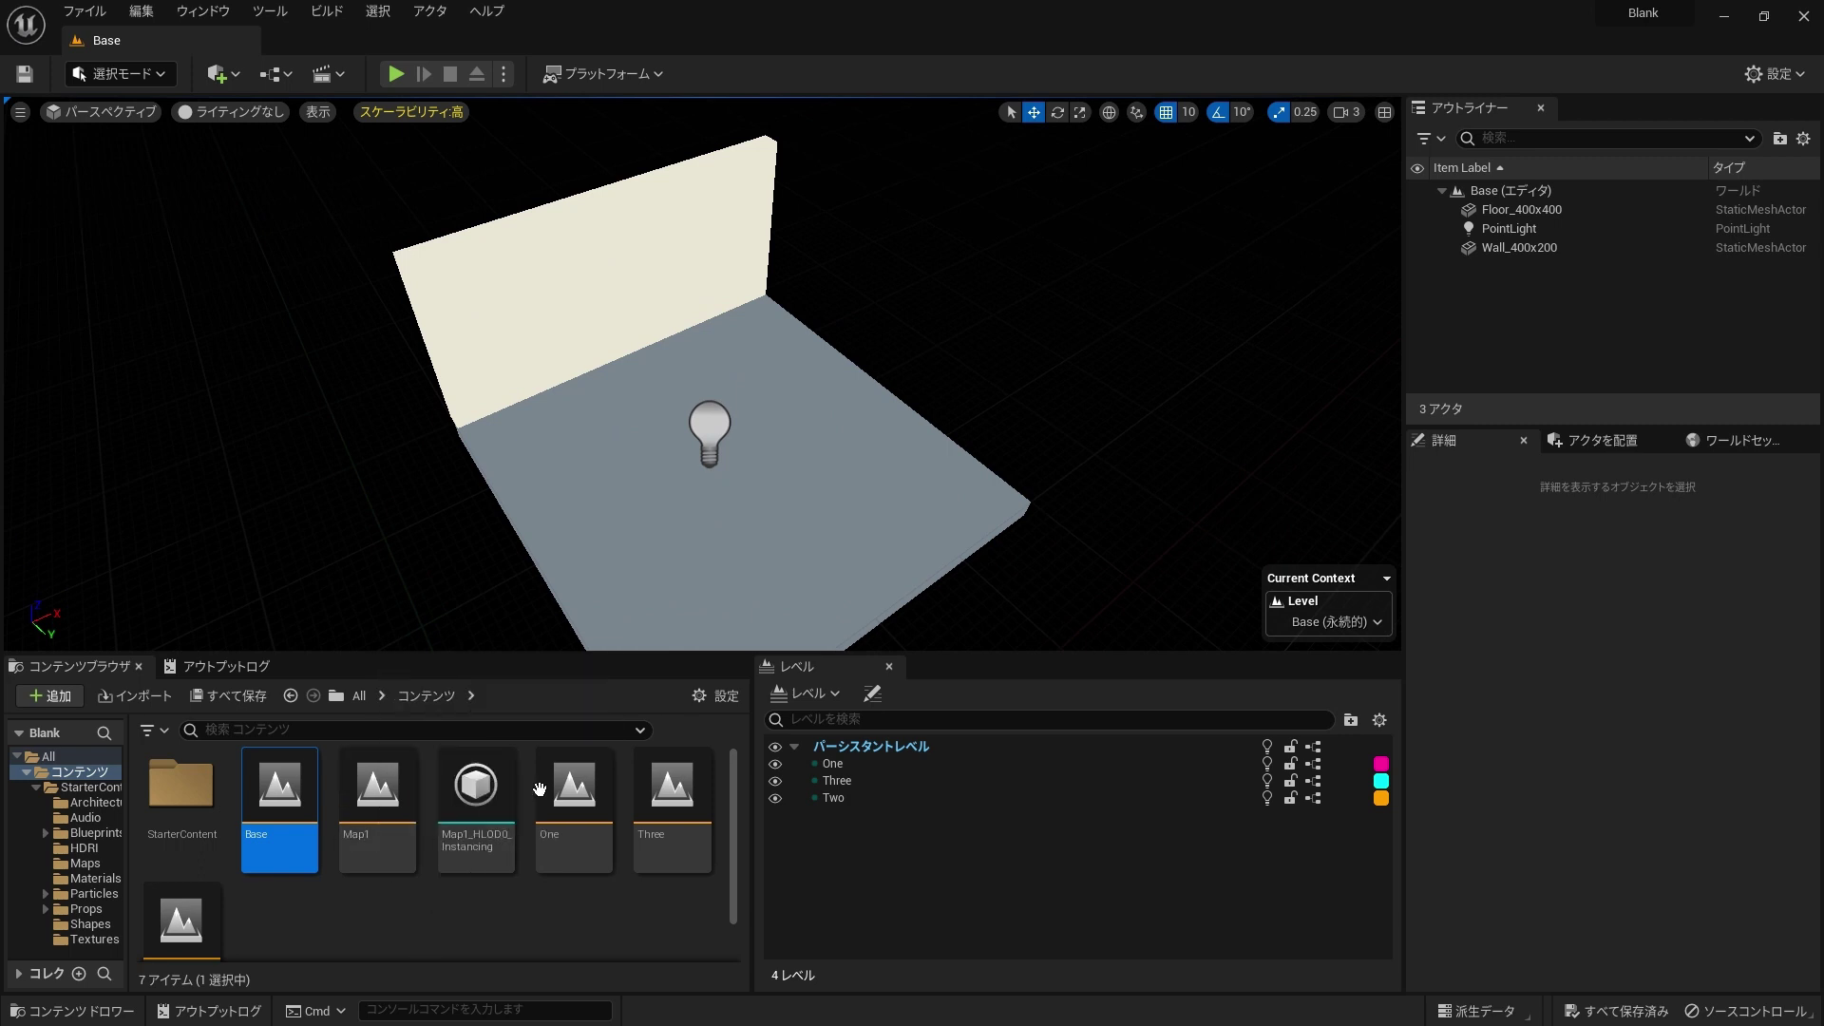
Step: Open level Two and place a Wall_Door_400x300 mesh from the StarterContent Architecture folder in it
double_click(185, 917)
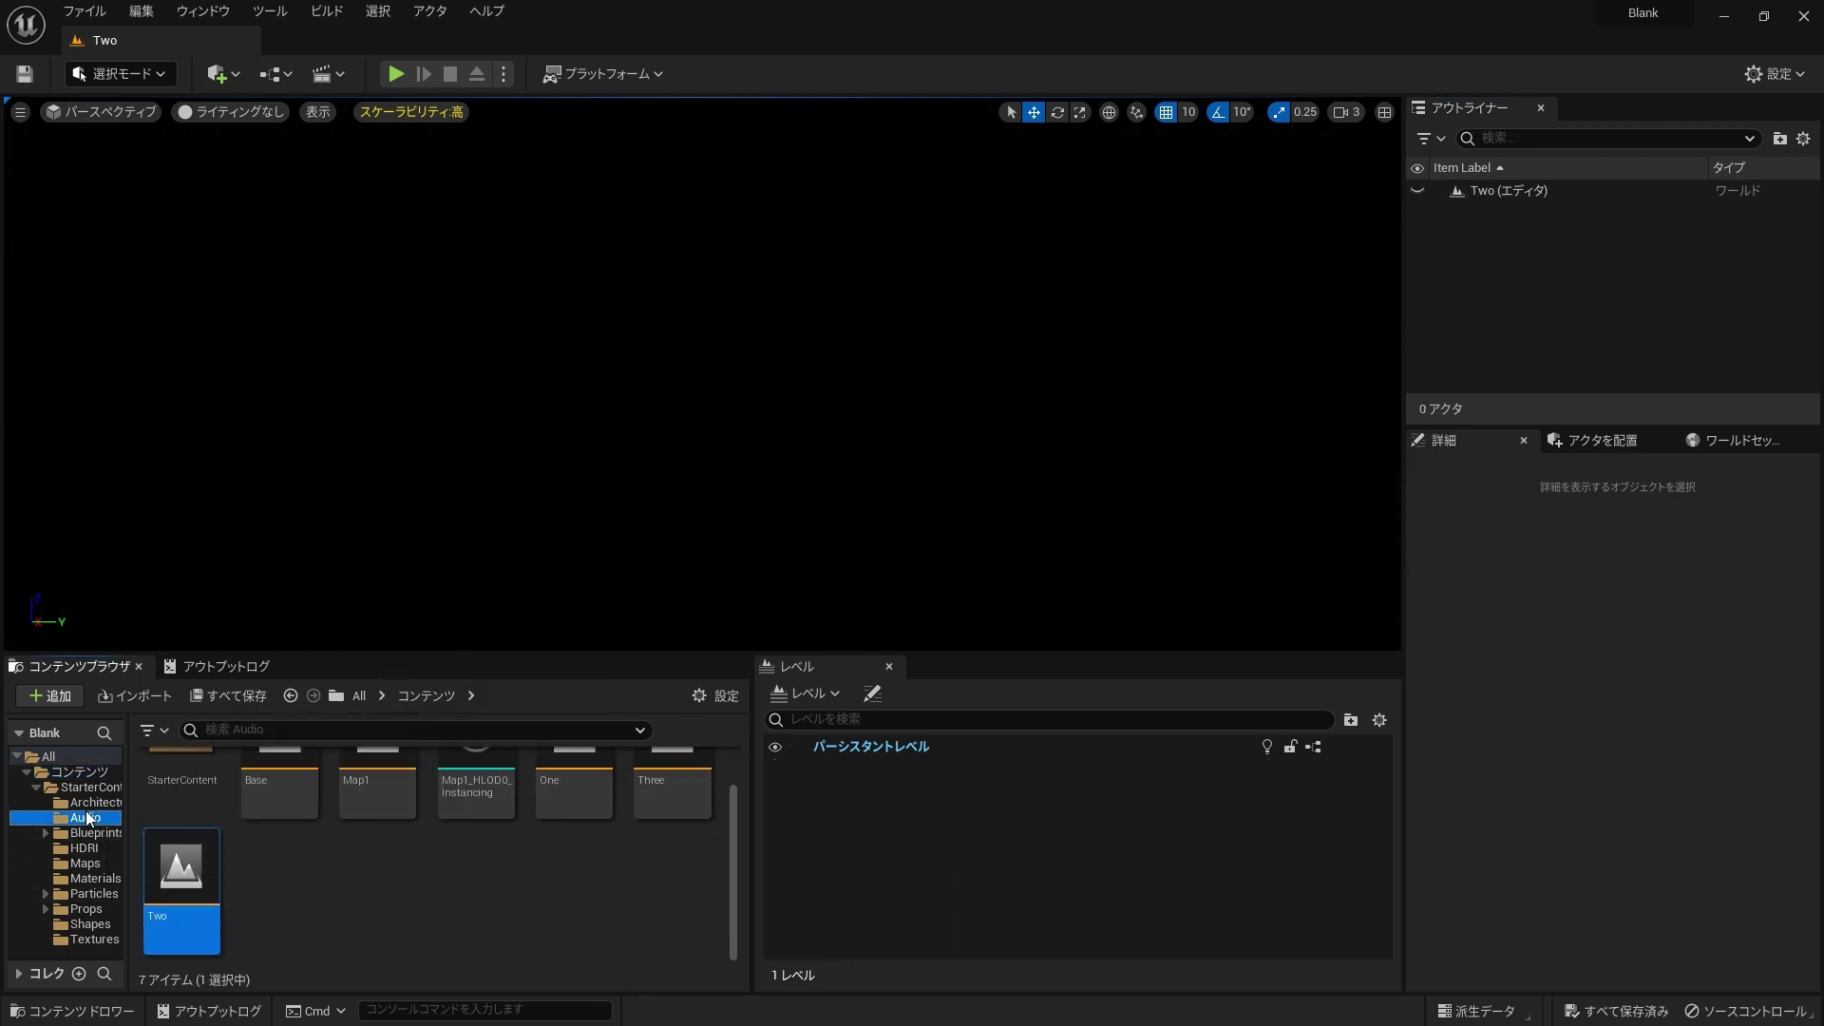
click(95, 802)
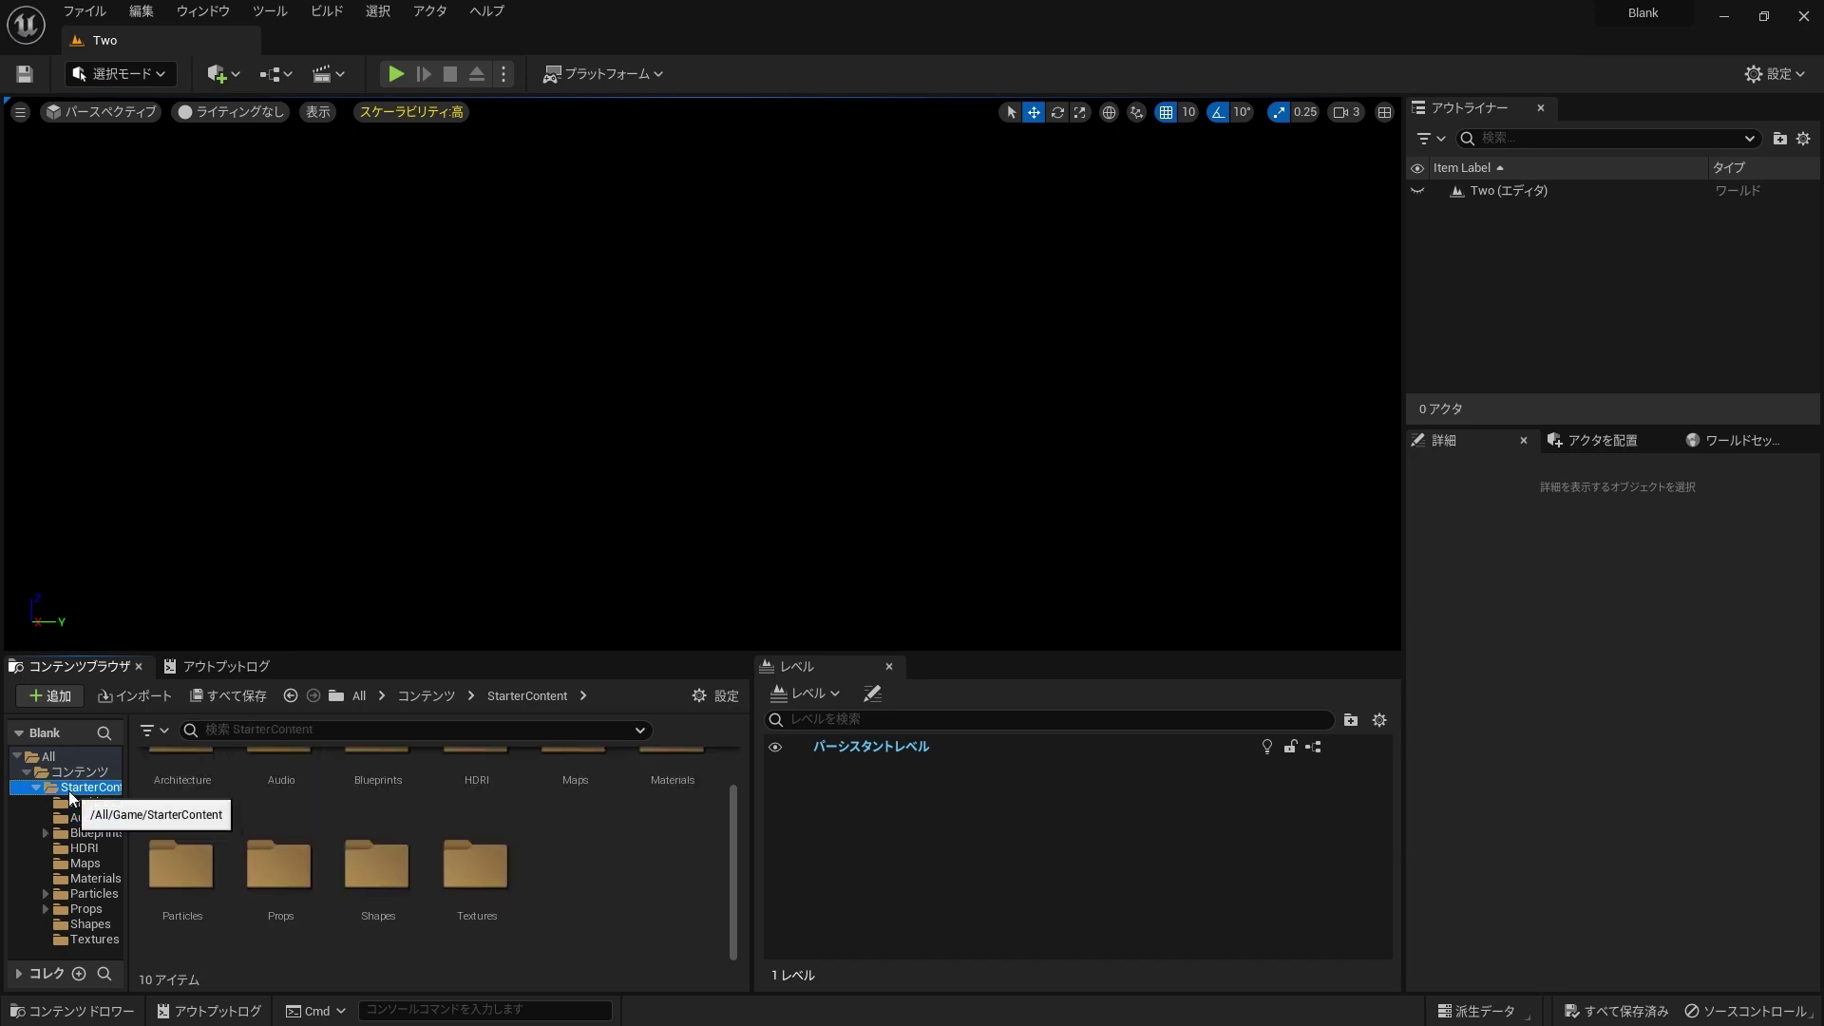
drag(878, 798, 797, 494)
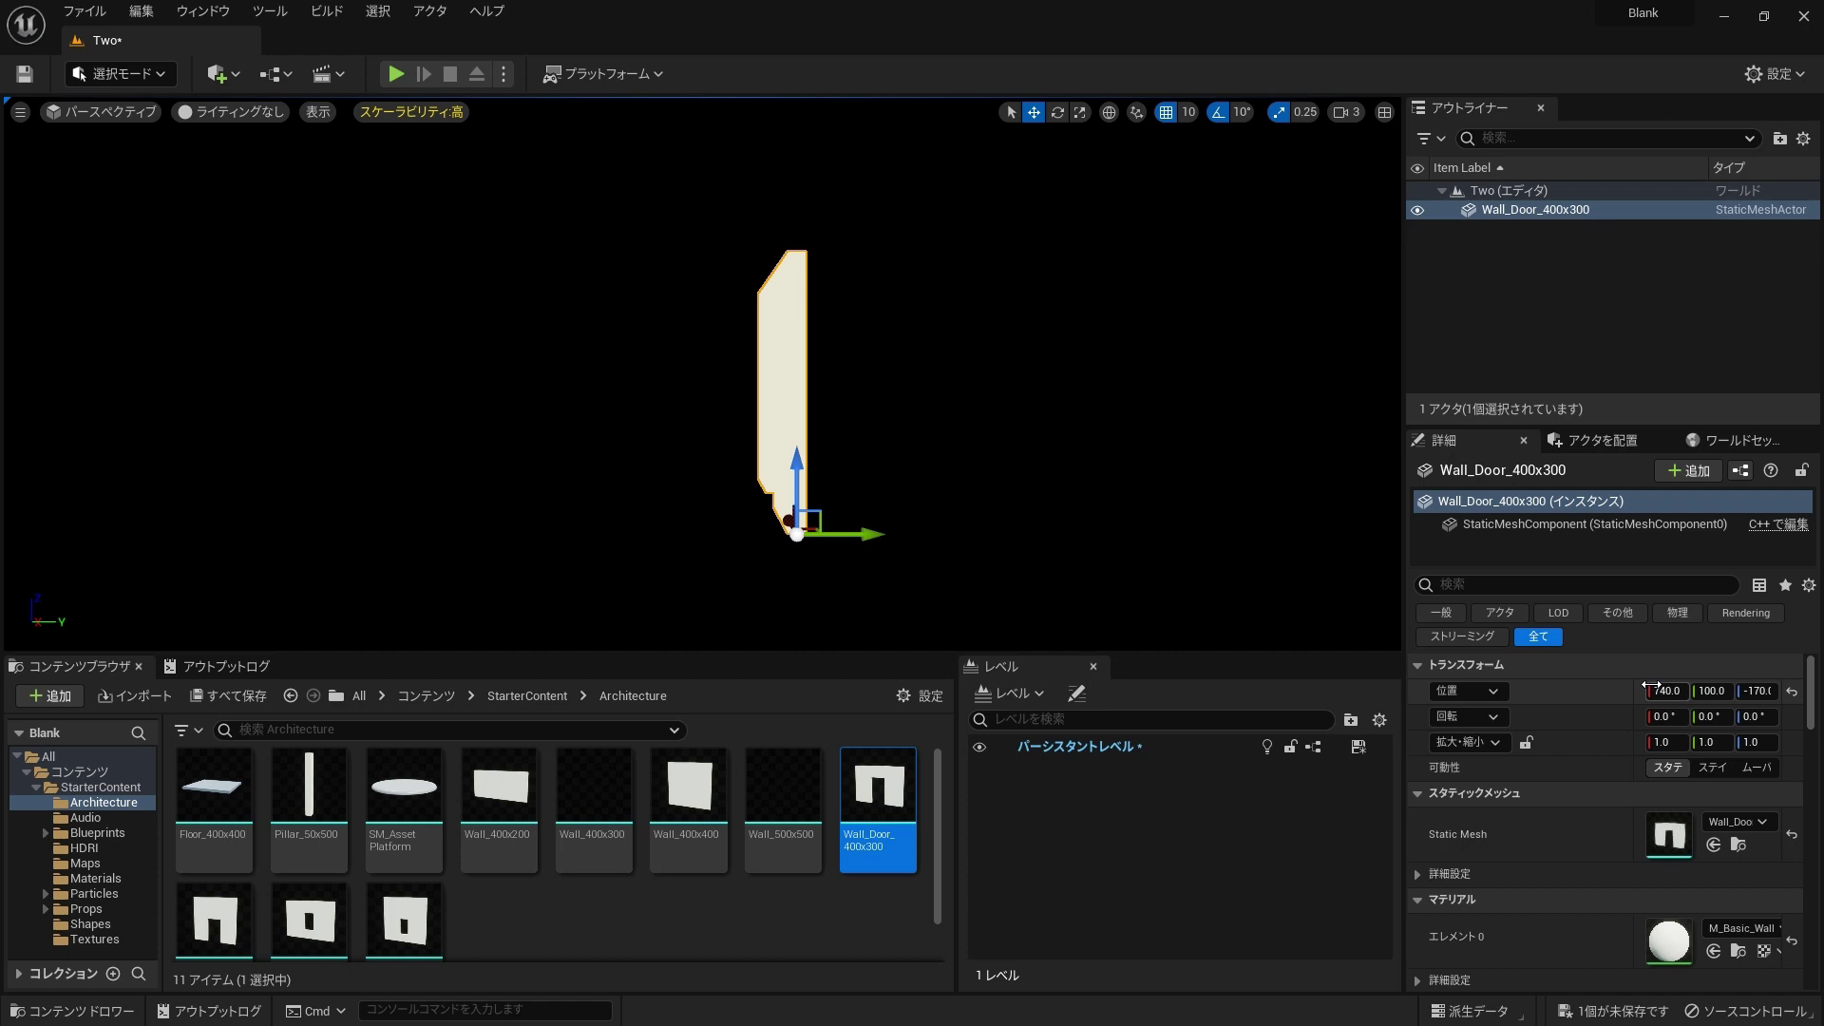
Step: Set the door wall's location to 0, 0, 0 and save level Two
text(0)
key(Tab)
text(0)
key(Tab)
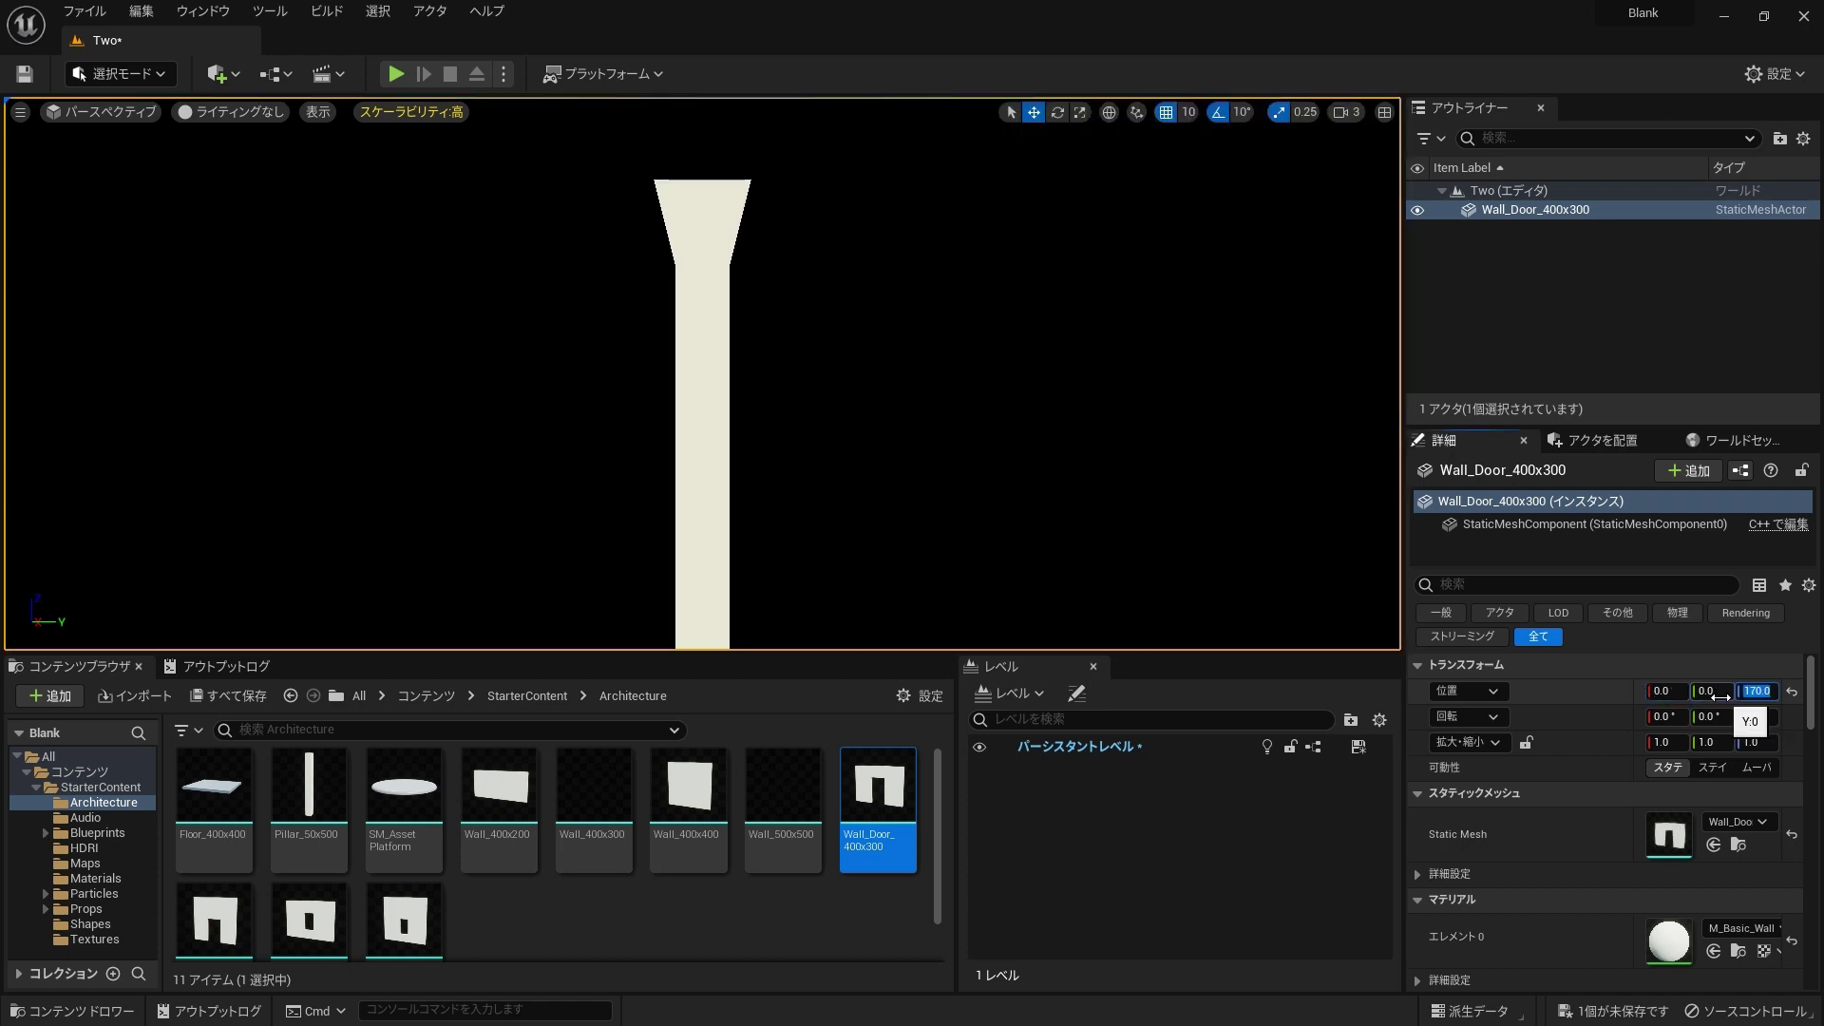
text(0)
key(Return)
key(ctrl+s)
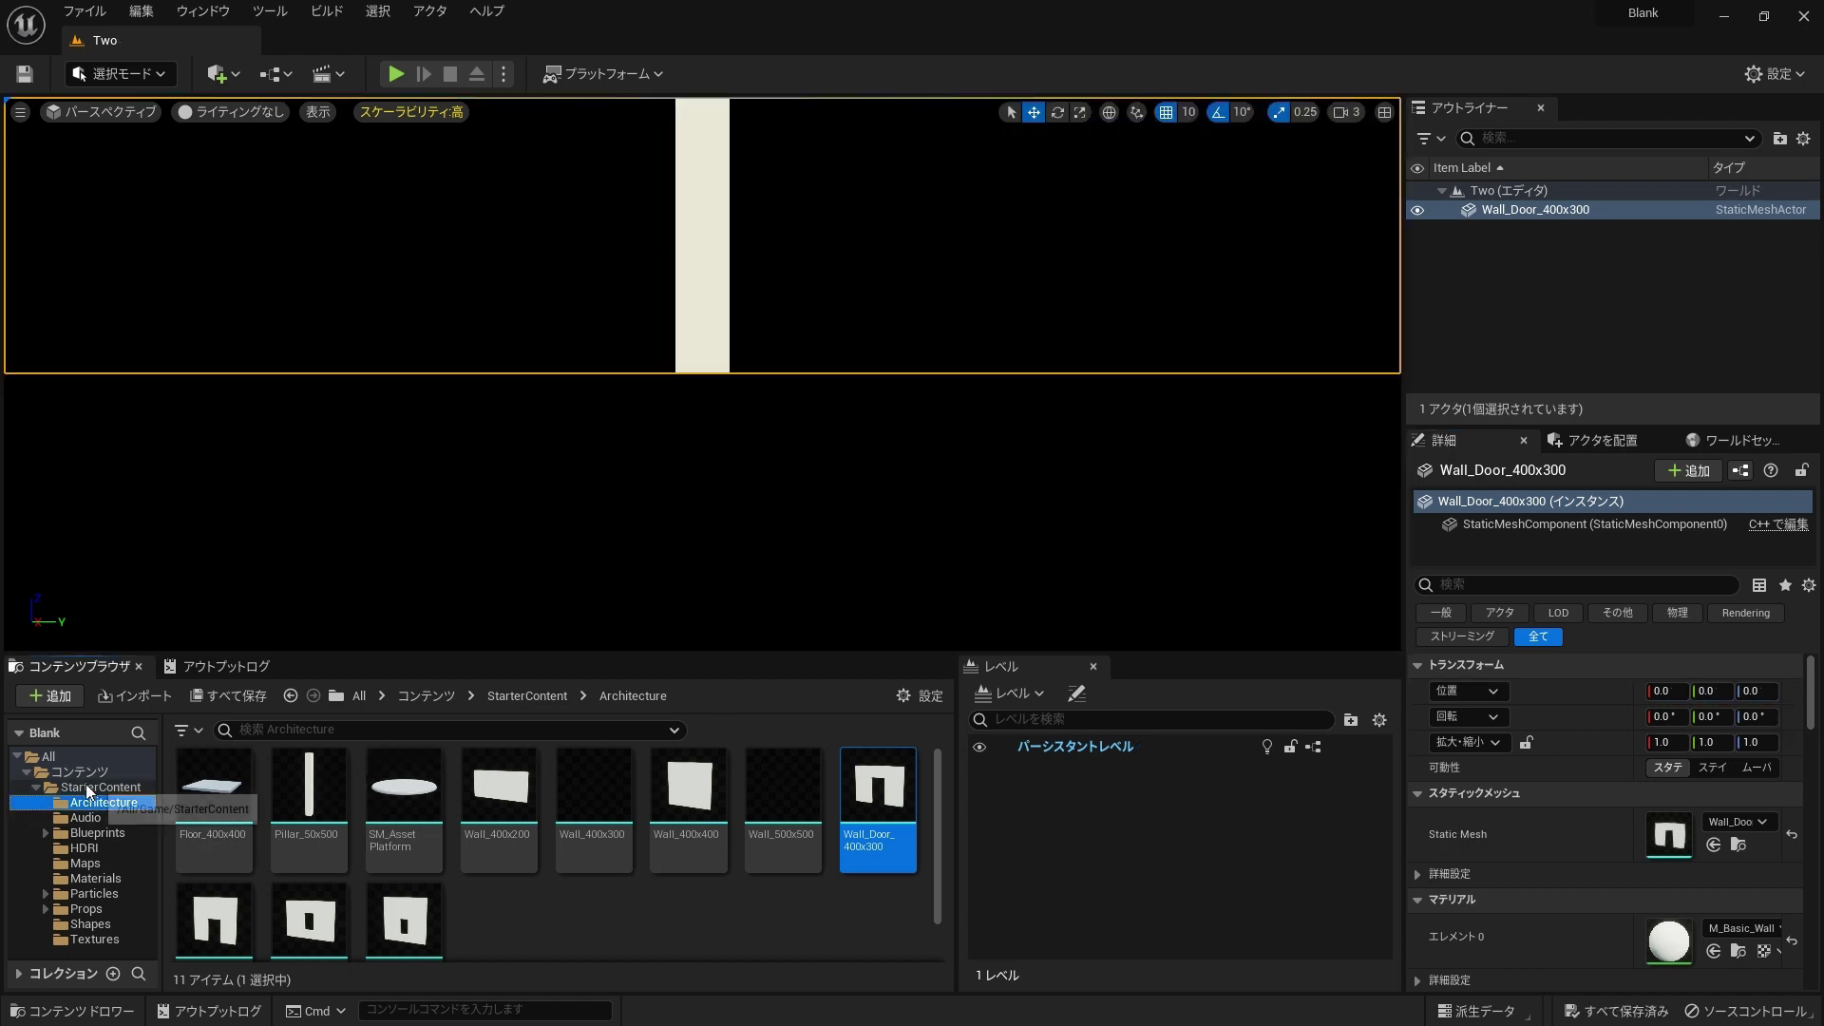
Step: Reopen the Base level and move Wall_Door_400x300 across the floor to Y 390
click(79, 771)
double_click(294, 788)
right_drag(674, 598, 774, 513)
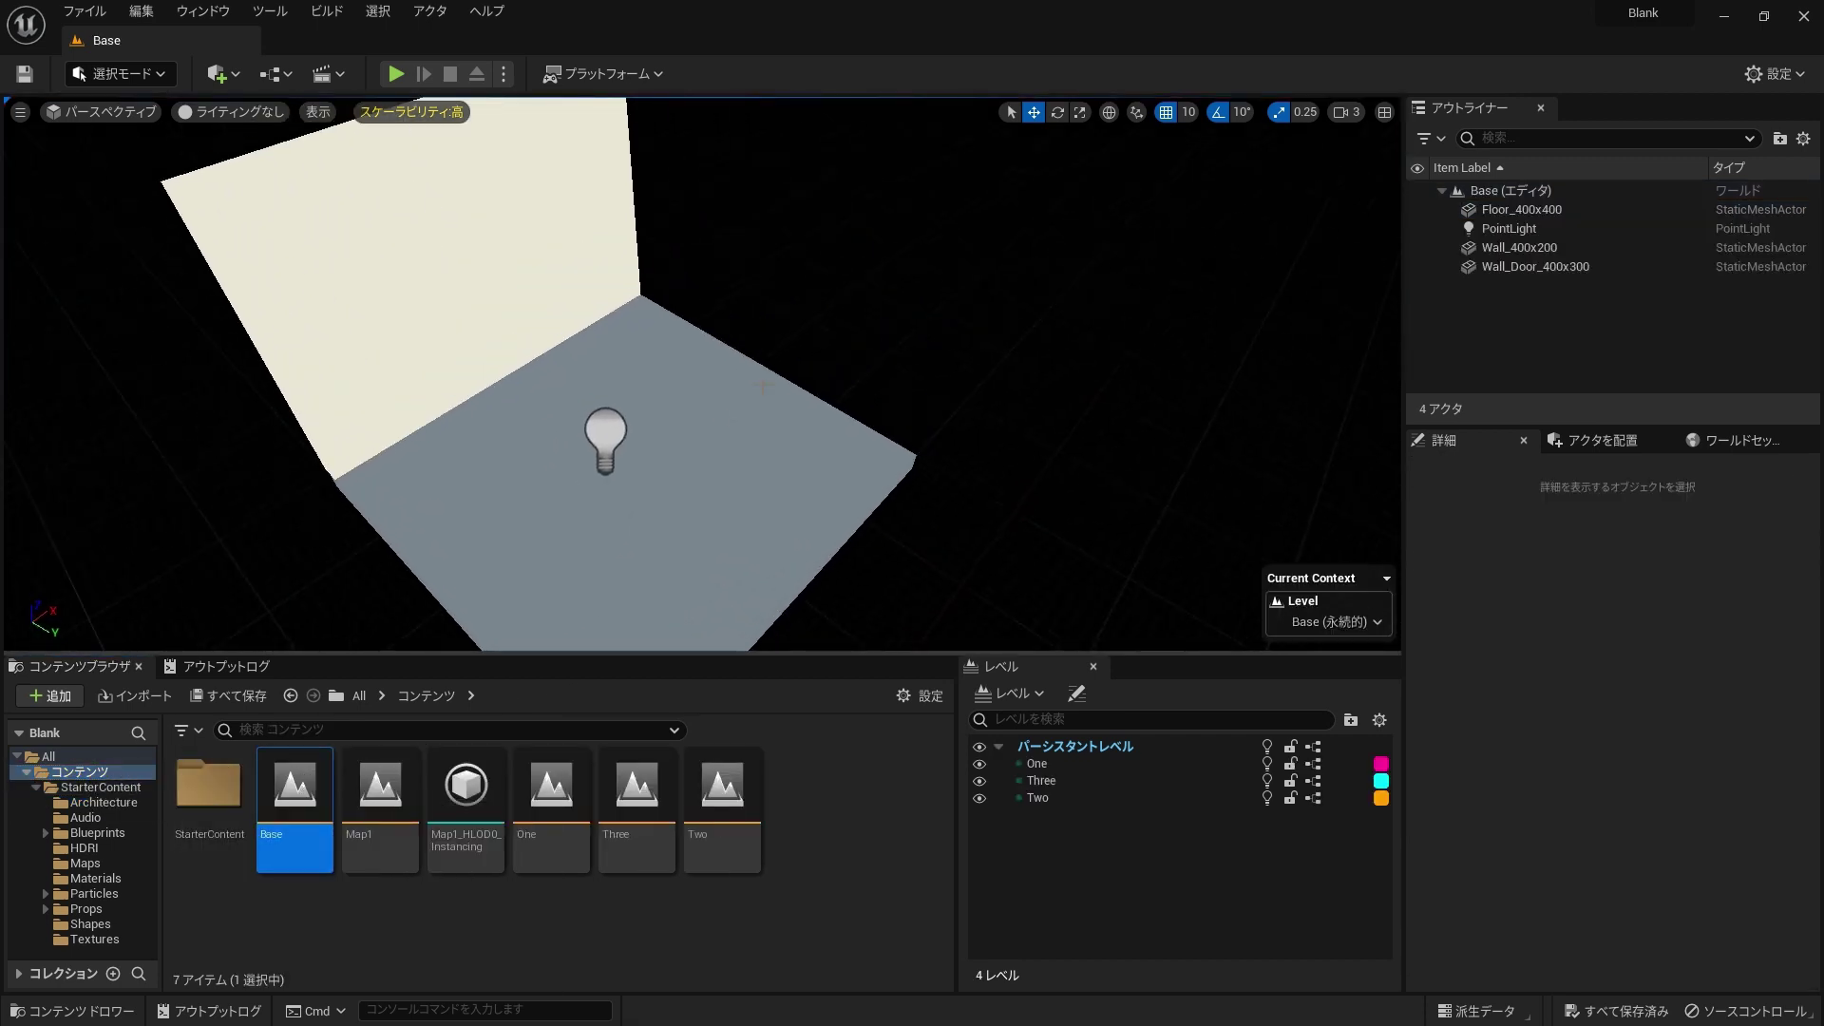
click(1510, 247)
click(1510, 229)
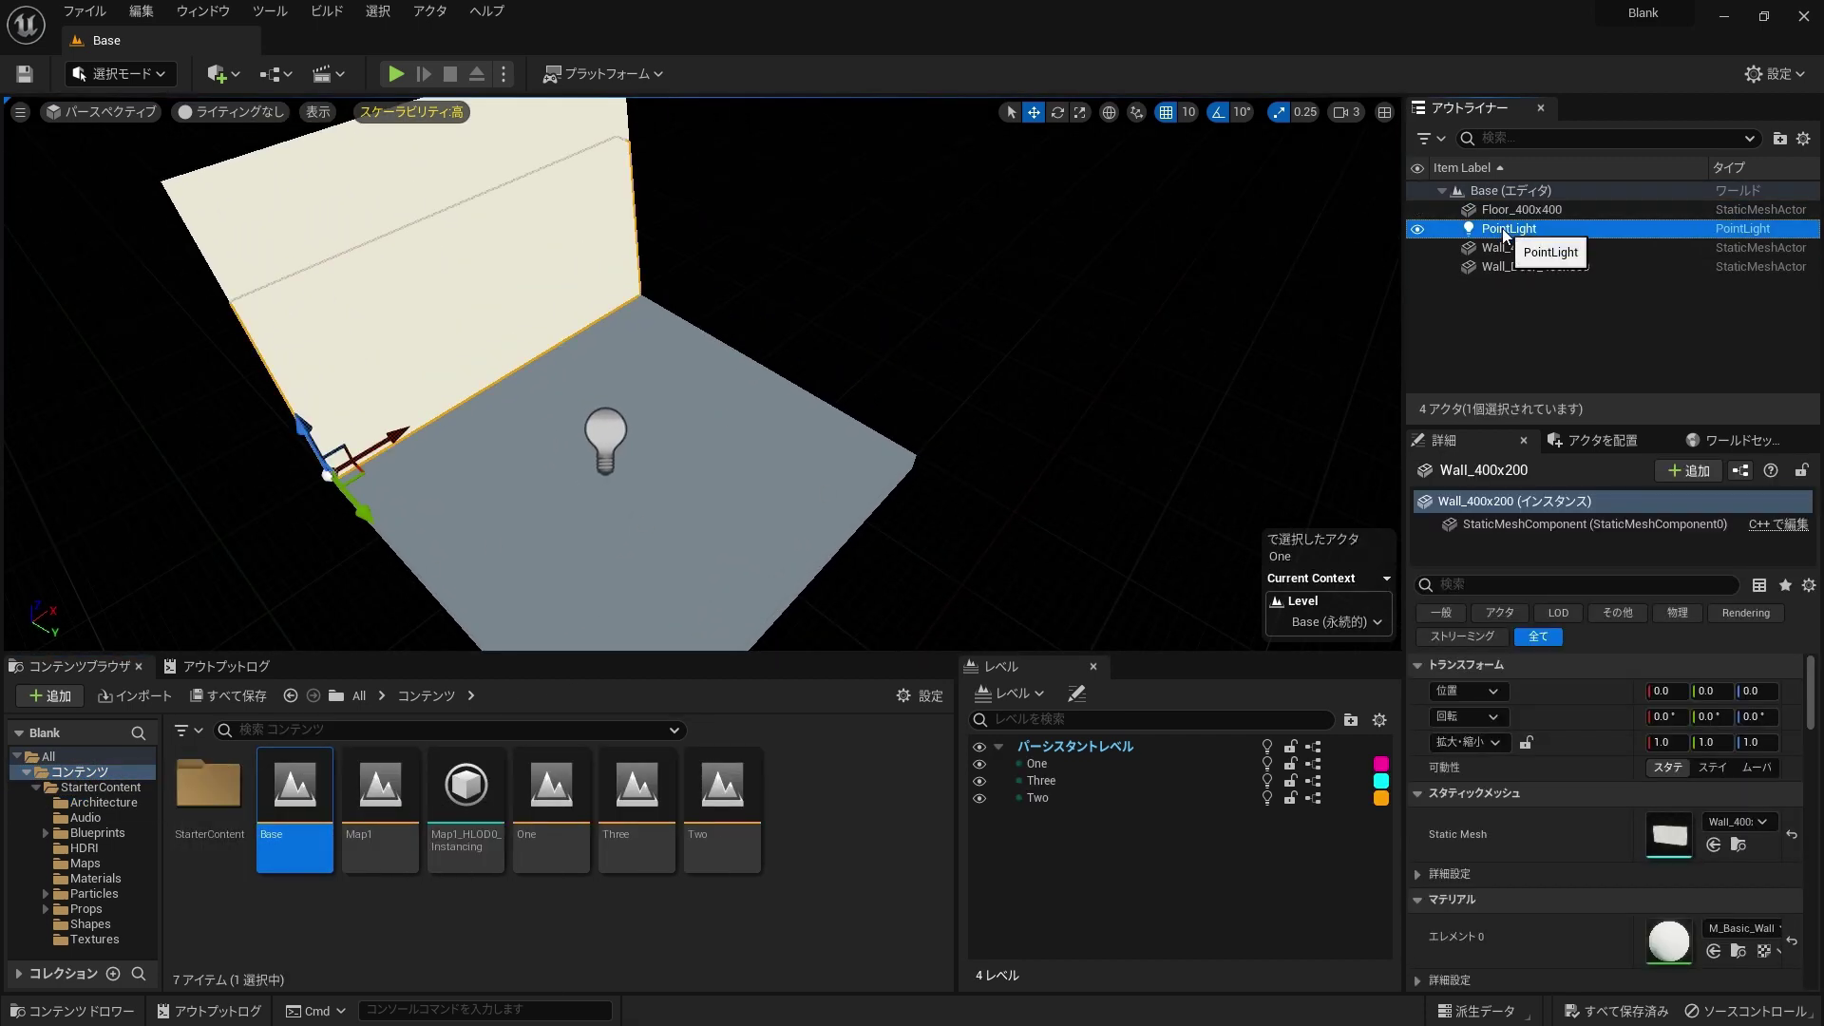
click(1513, 267)
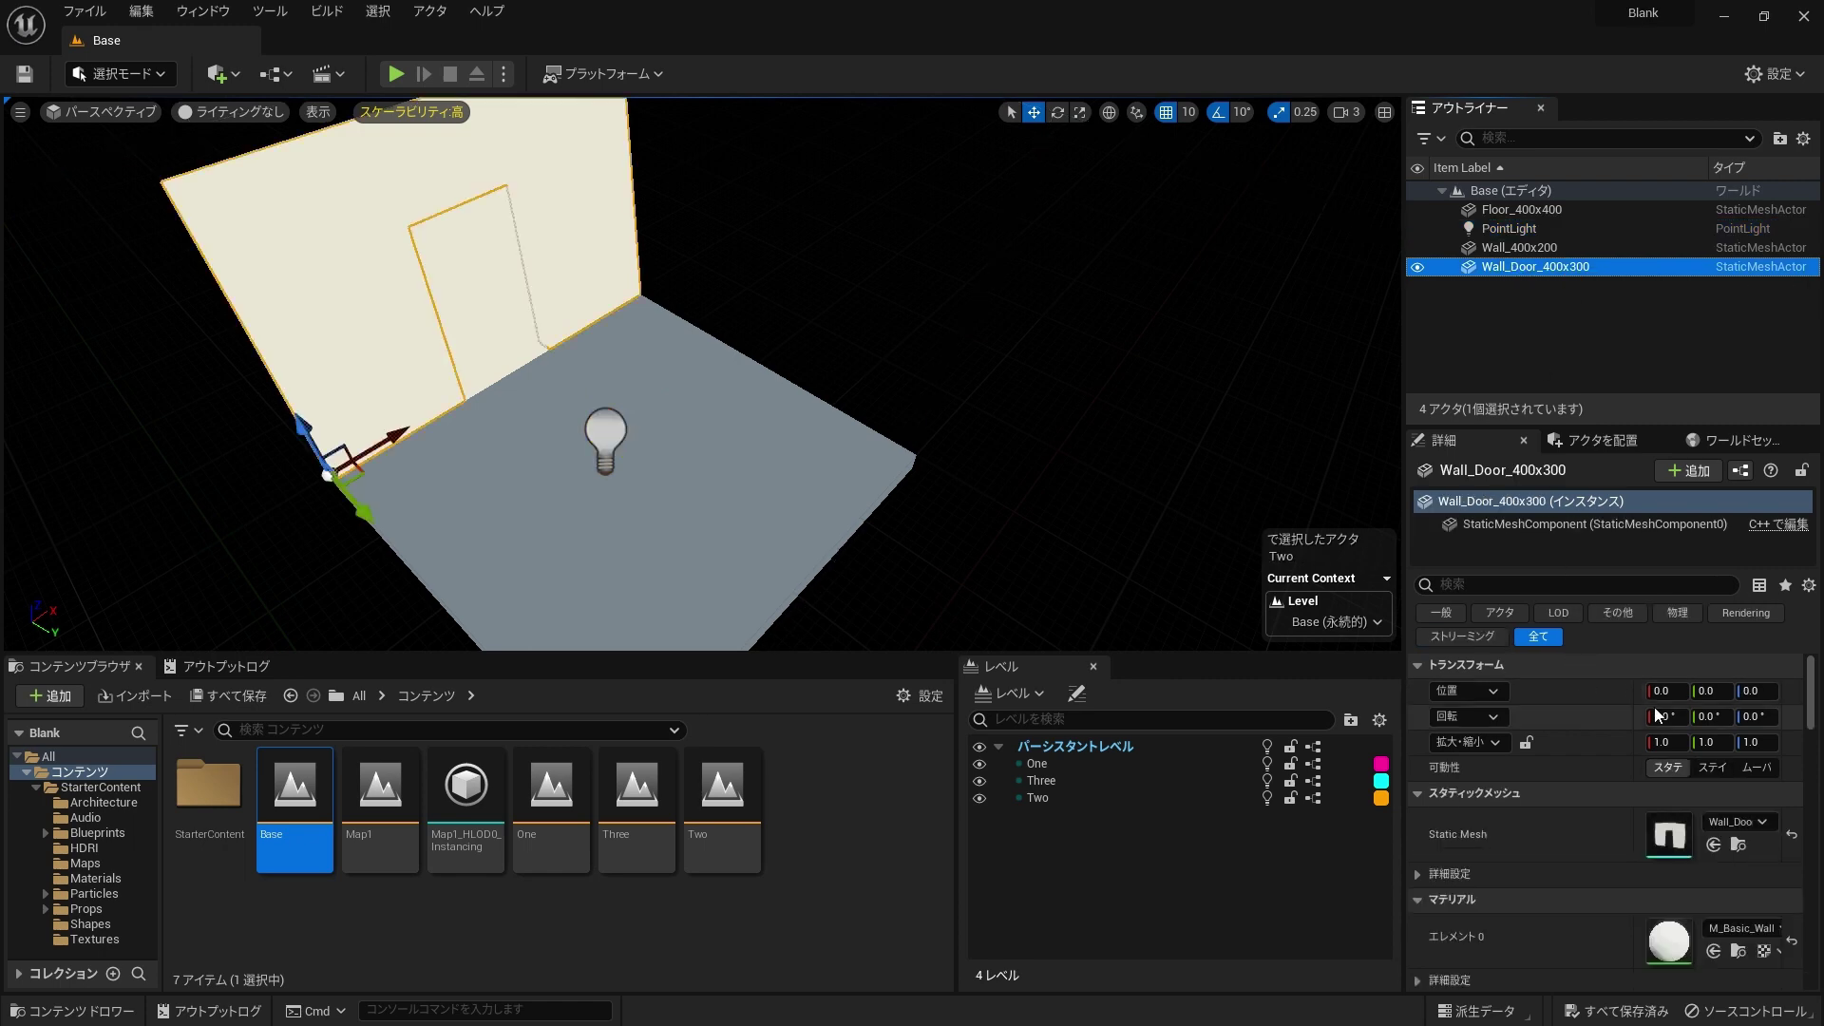
drag(328, 493, 683, 650)
drag(812, 390, 836, 405)
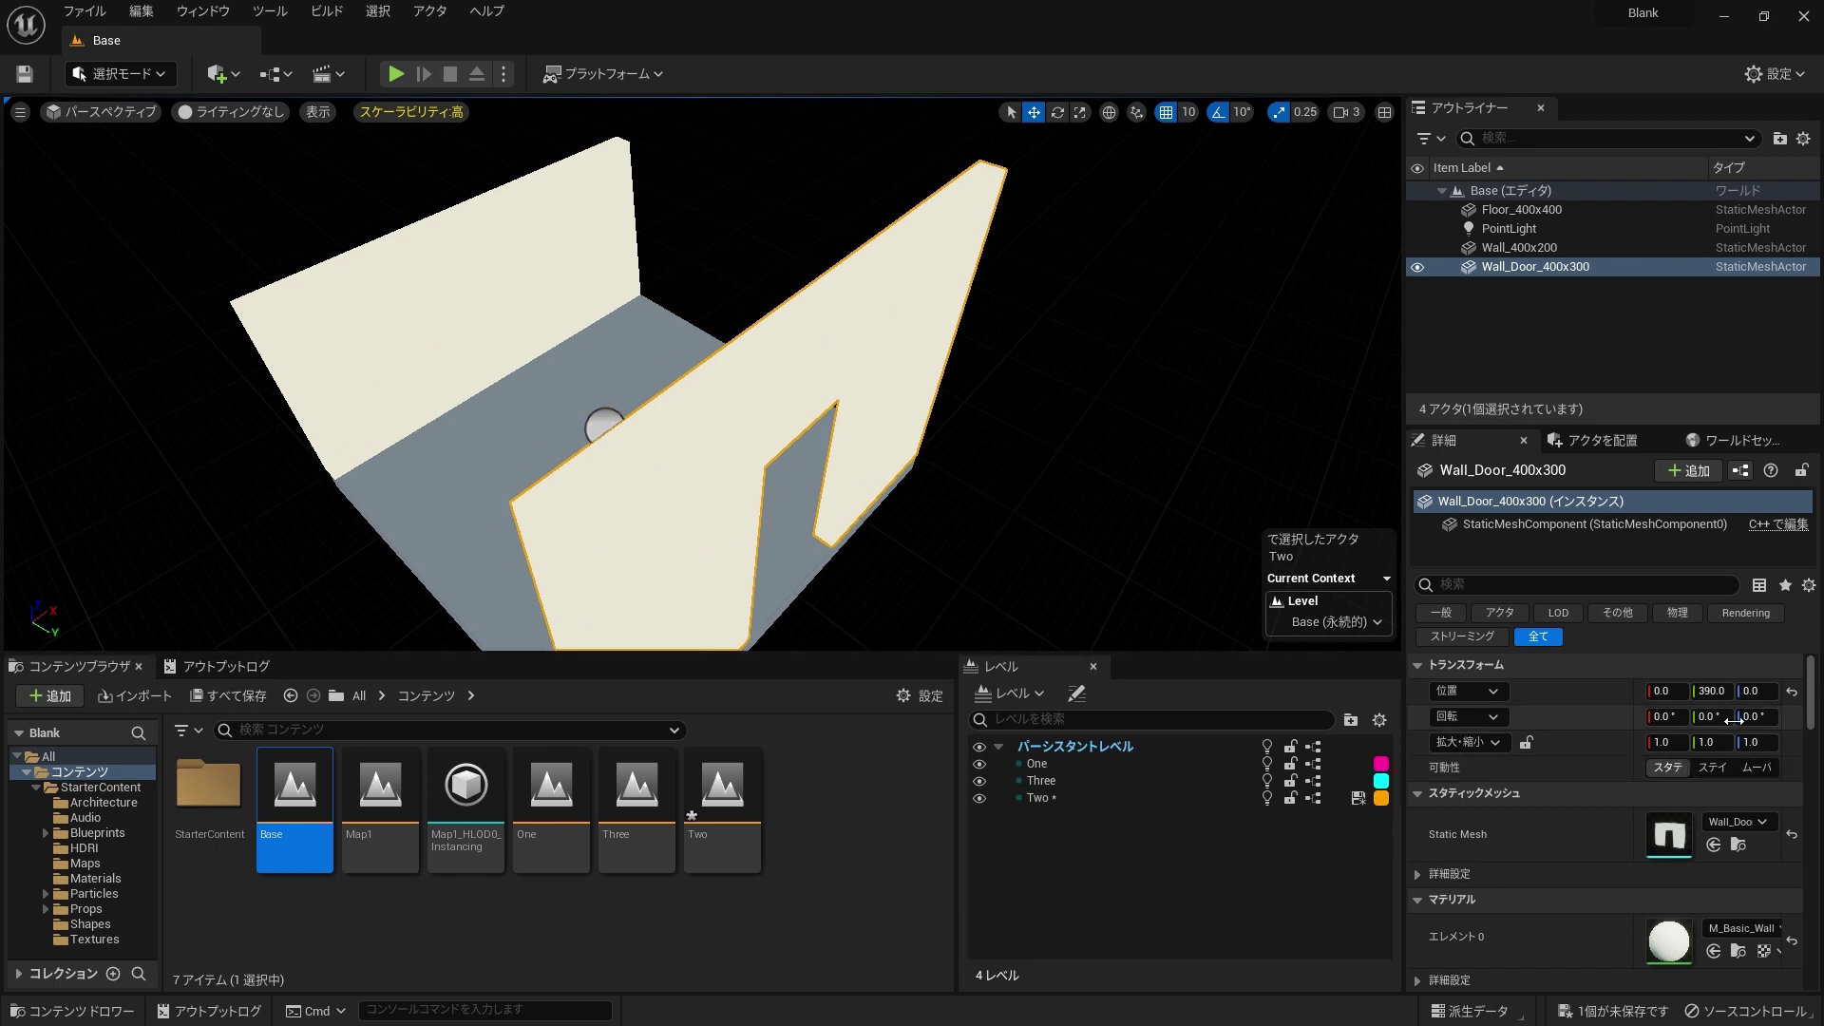
key(Return)
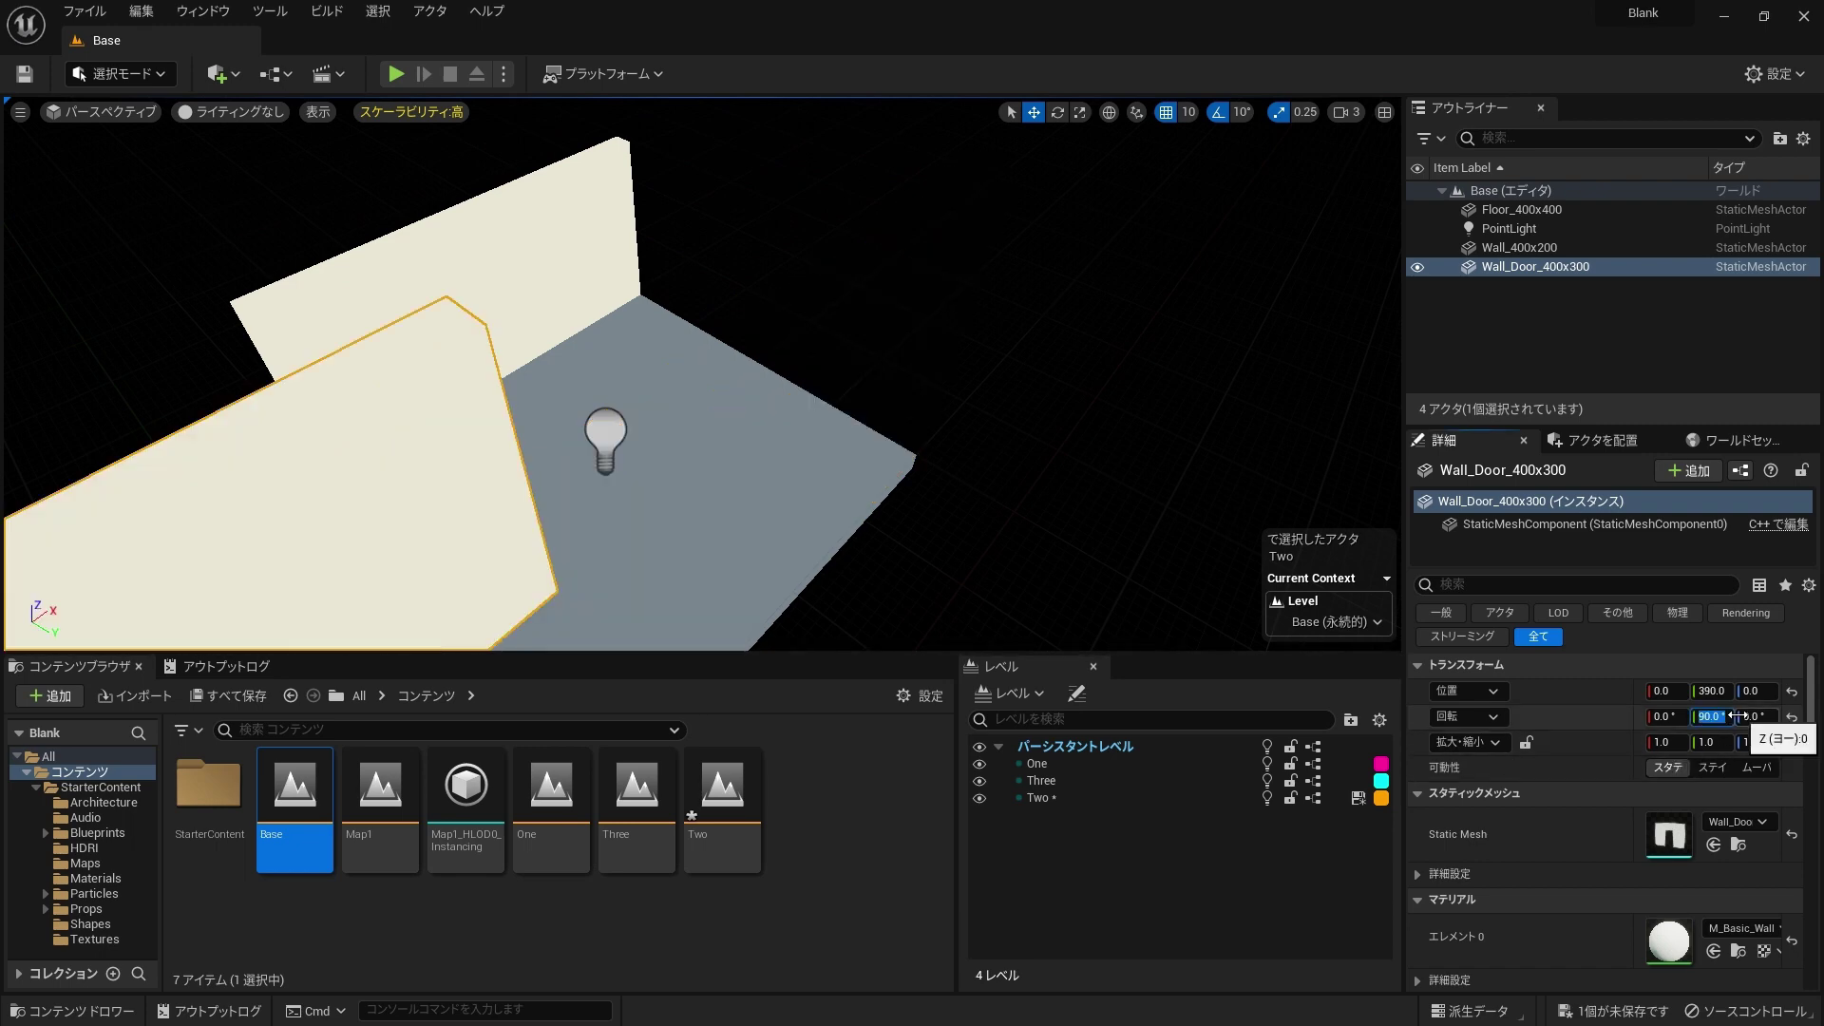
key(Return)
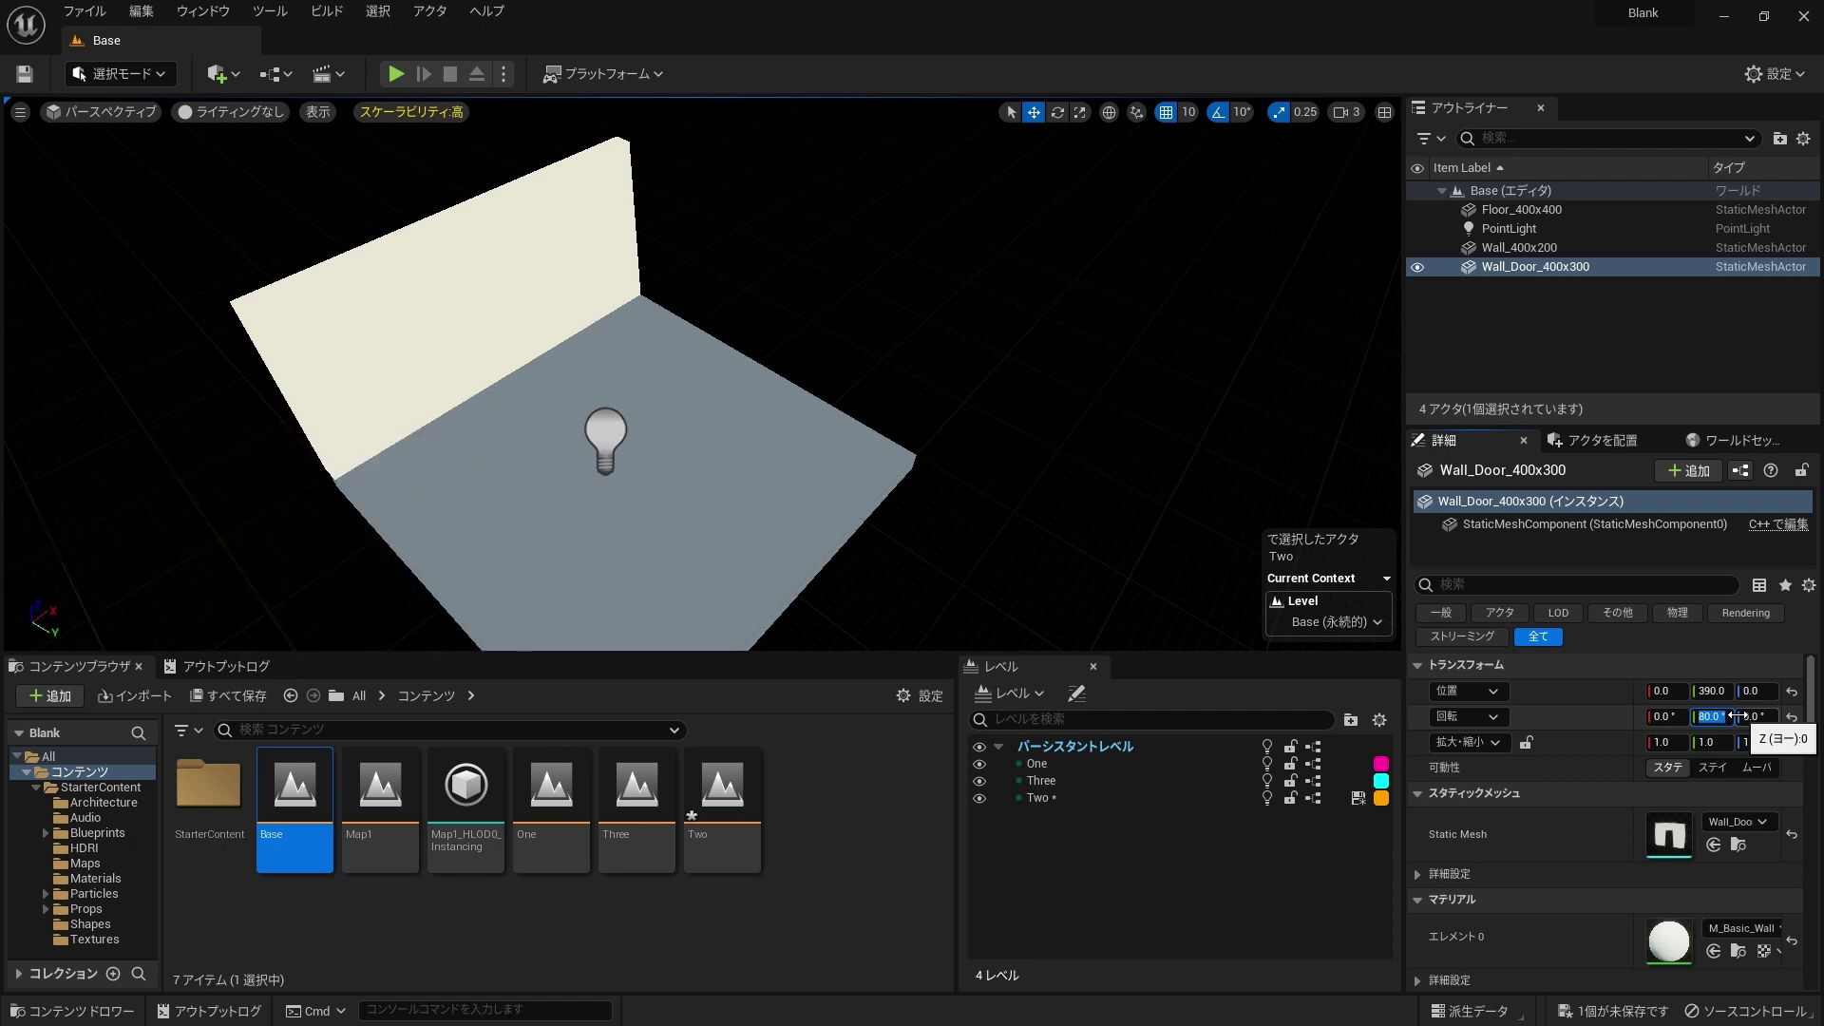
text(0)
key(Return)
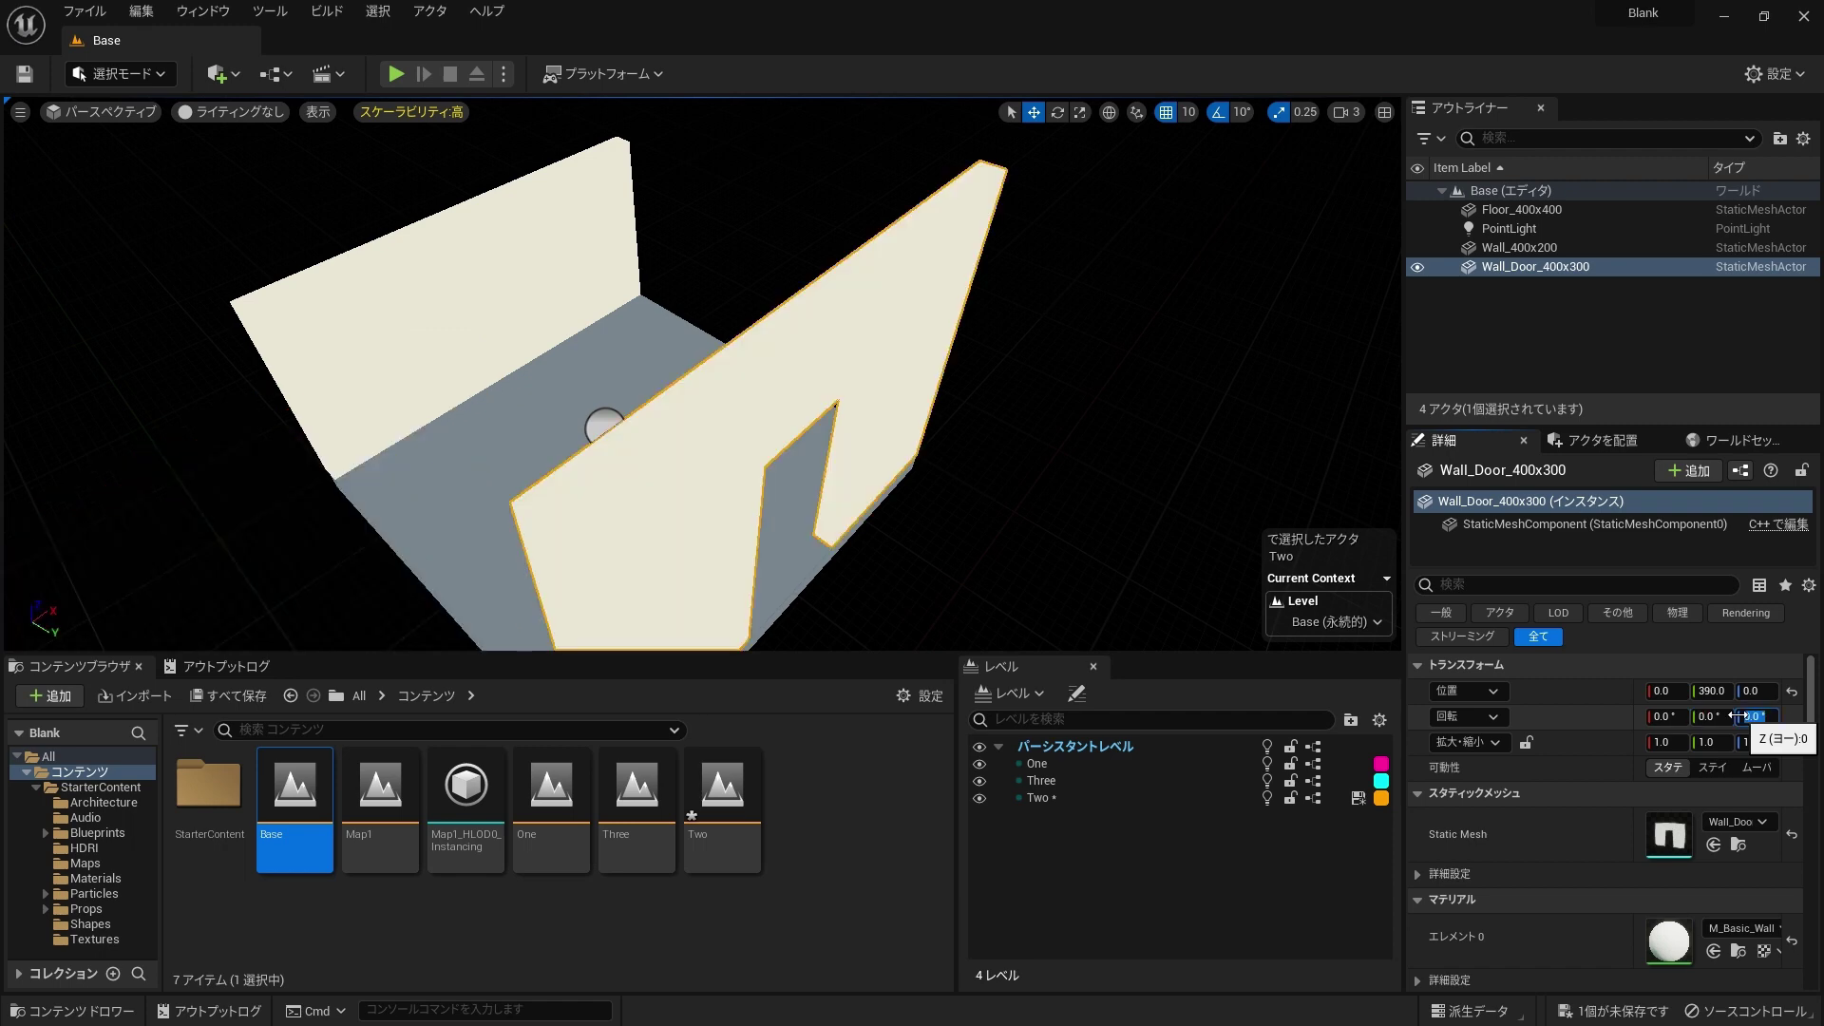
Step: Rotate the door wall 90° about Z and move it to X 410, Y 10 along the floor's edge
key(Return)
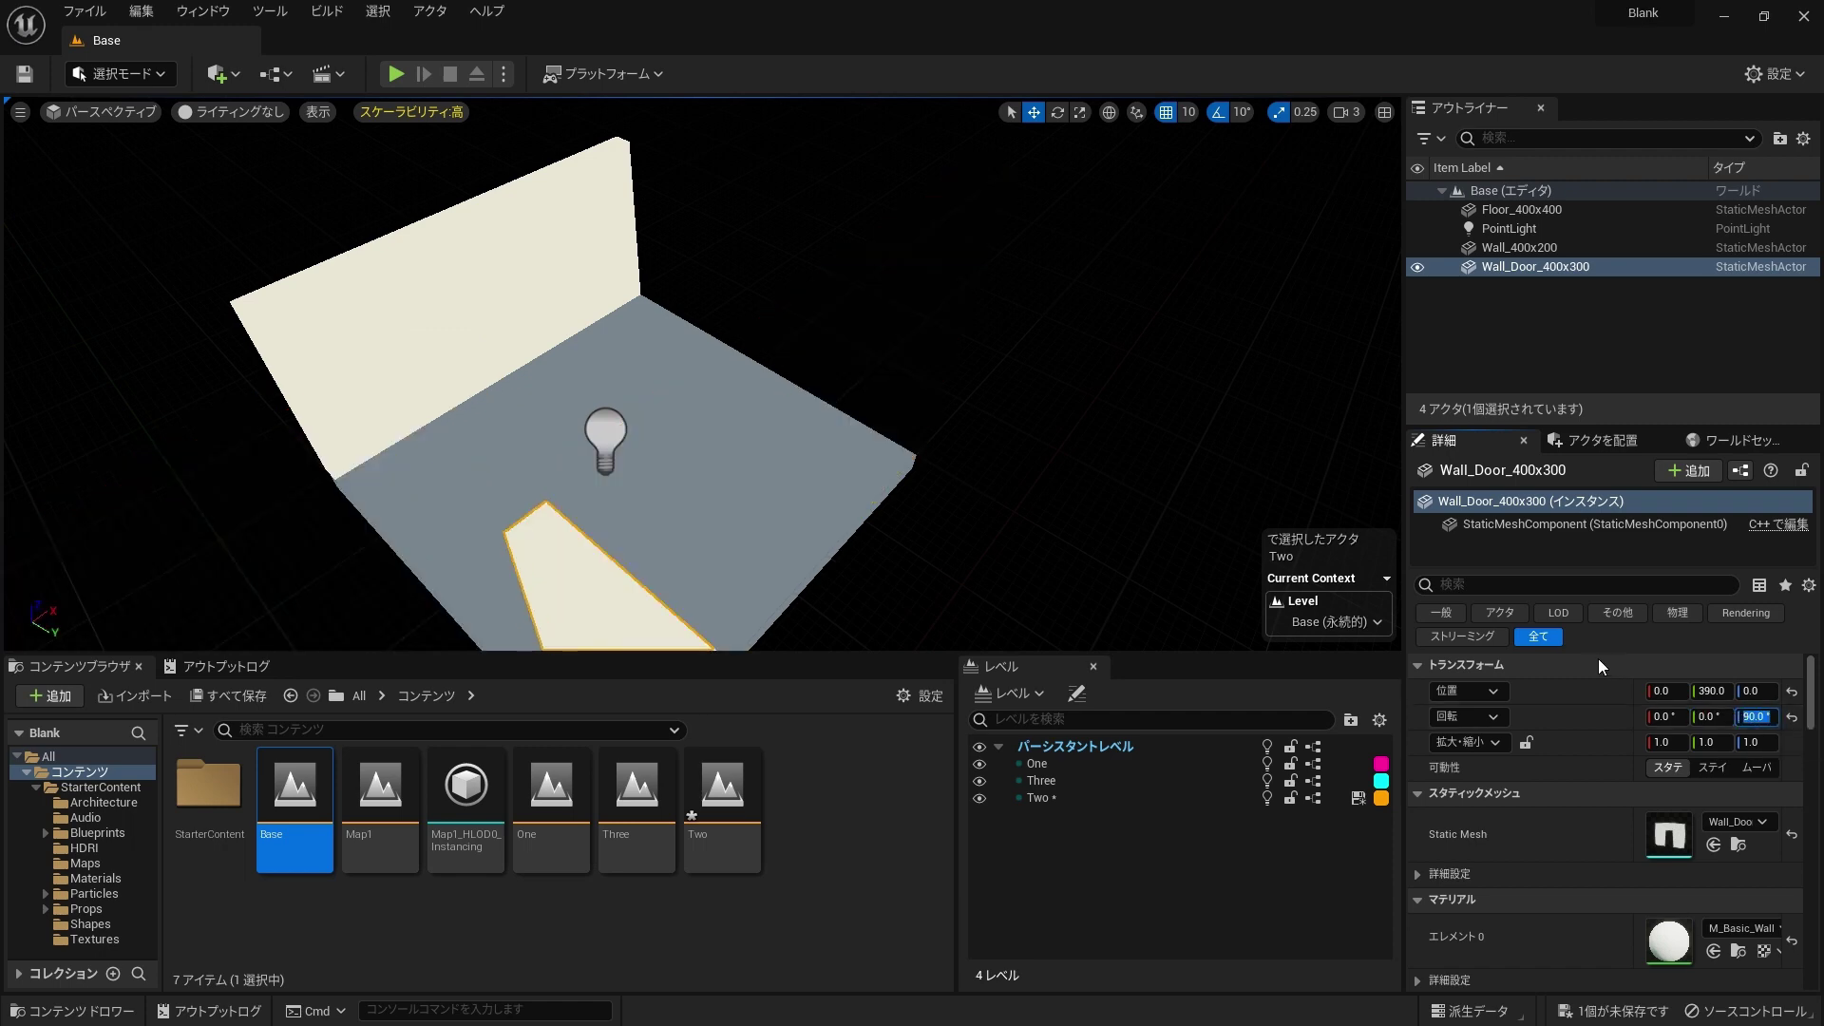
key(f)
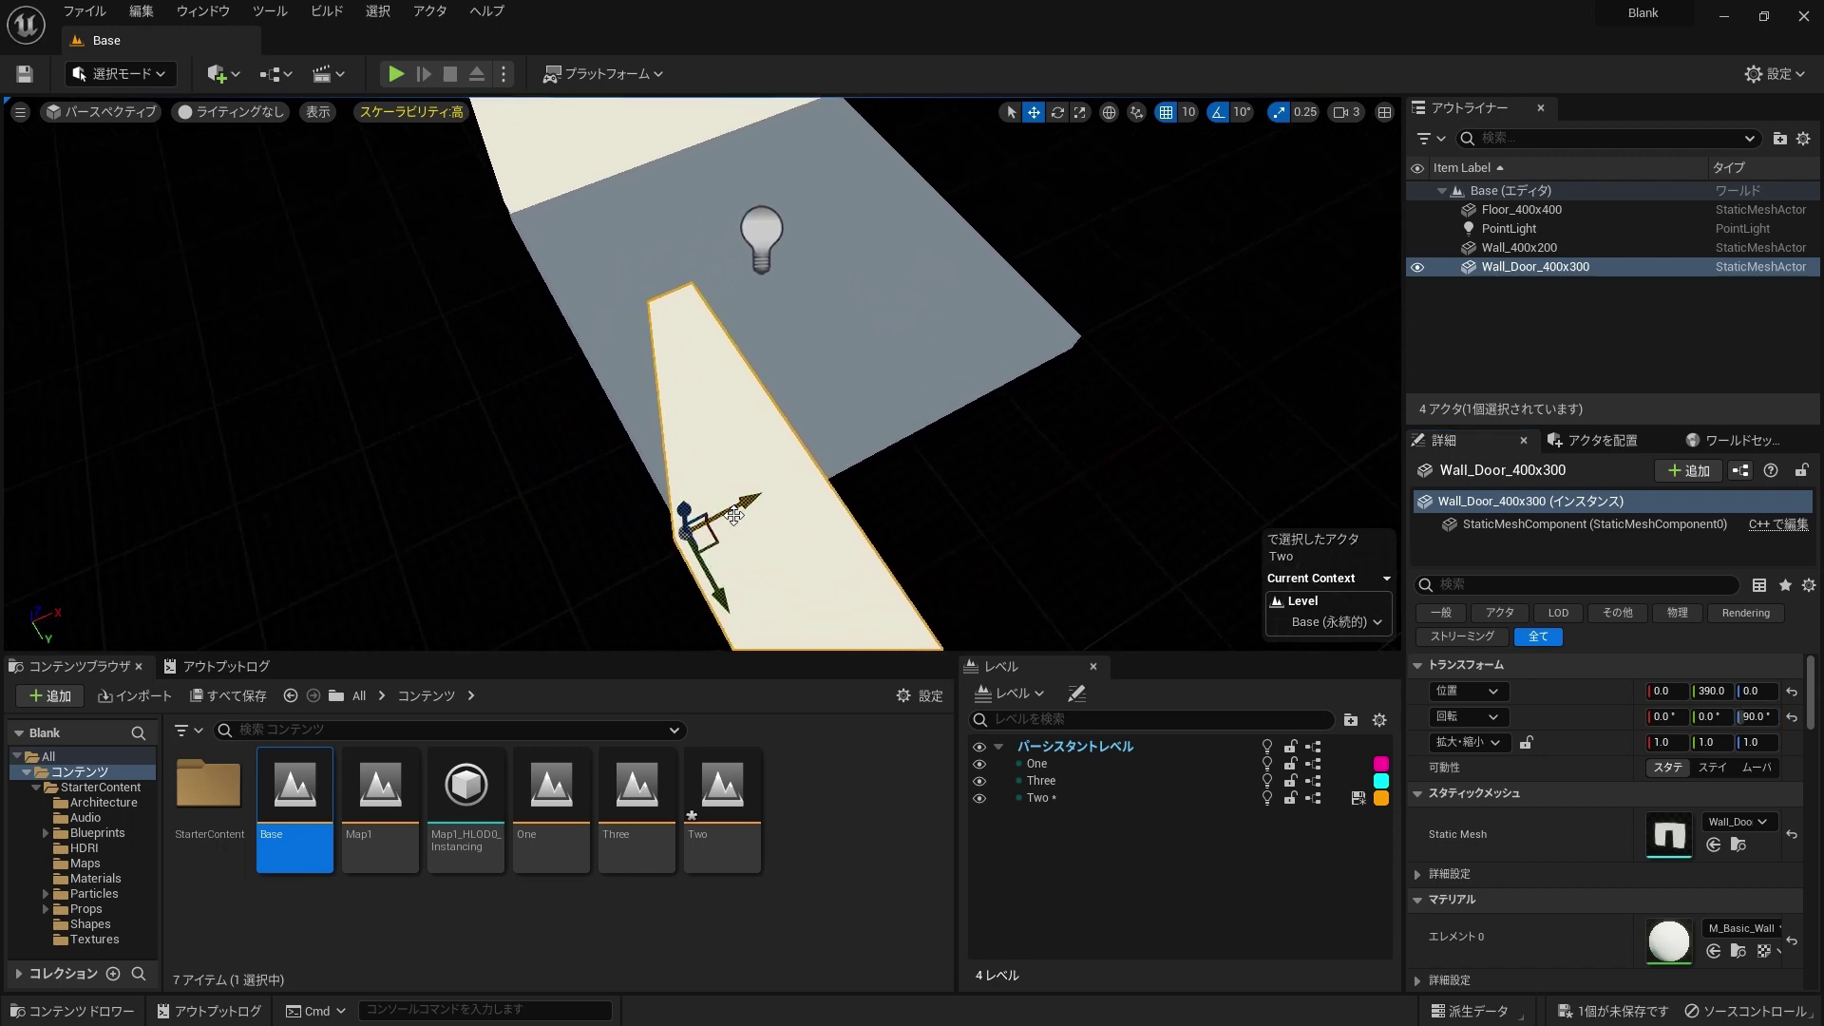
drag(726, 510, 888, 133)
right_drag(938, 403, 905, 323)
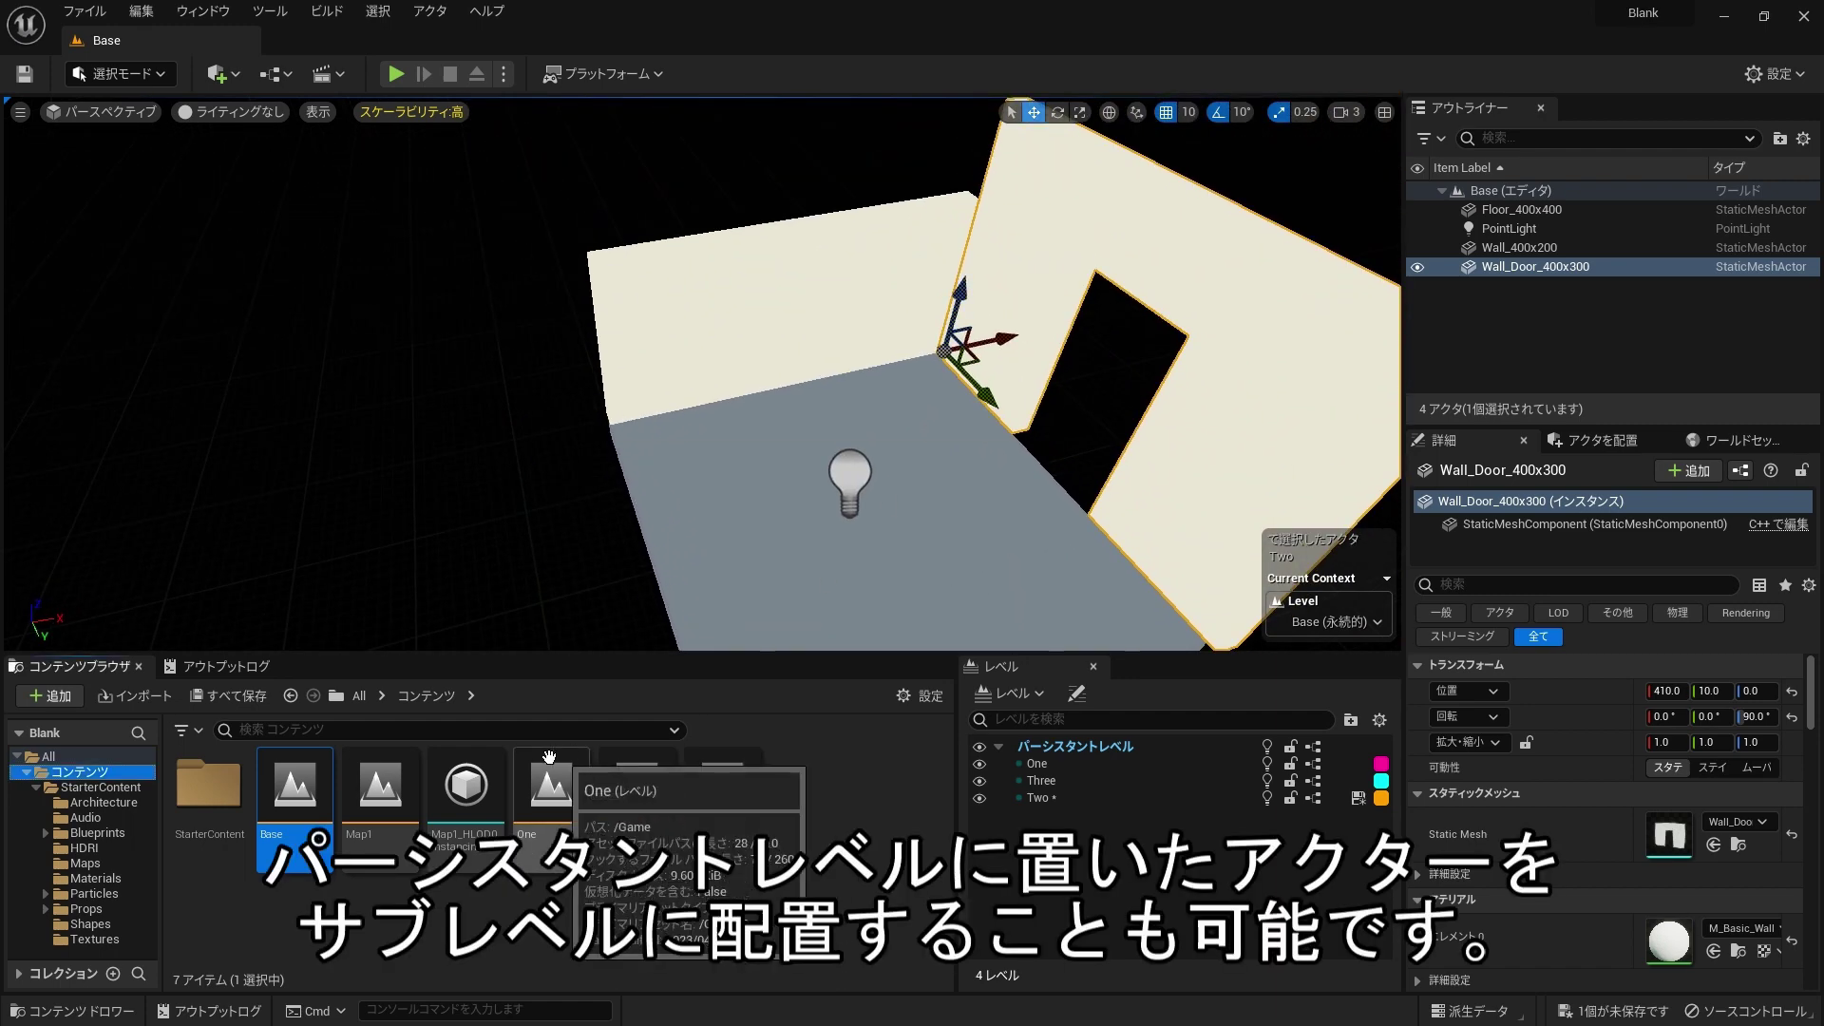
Step: Place a Pillar_50x500 mesh on the Base floor at X 90, Y 110 and move it to the Three sub-level
click(94, 803)
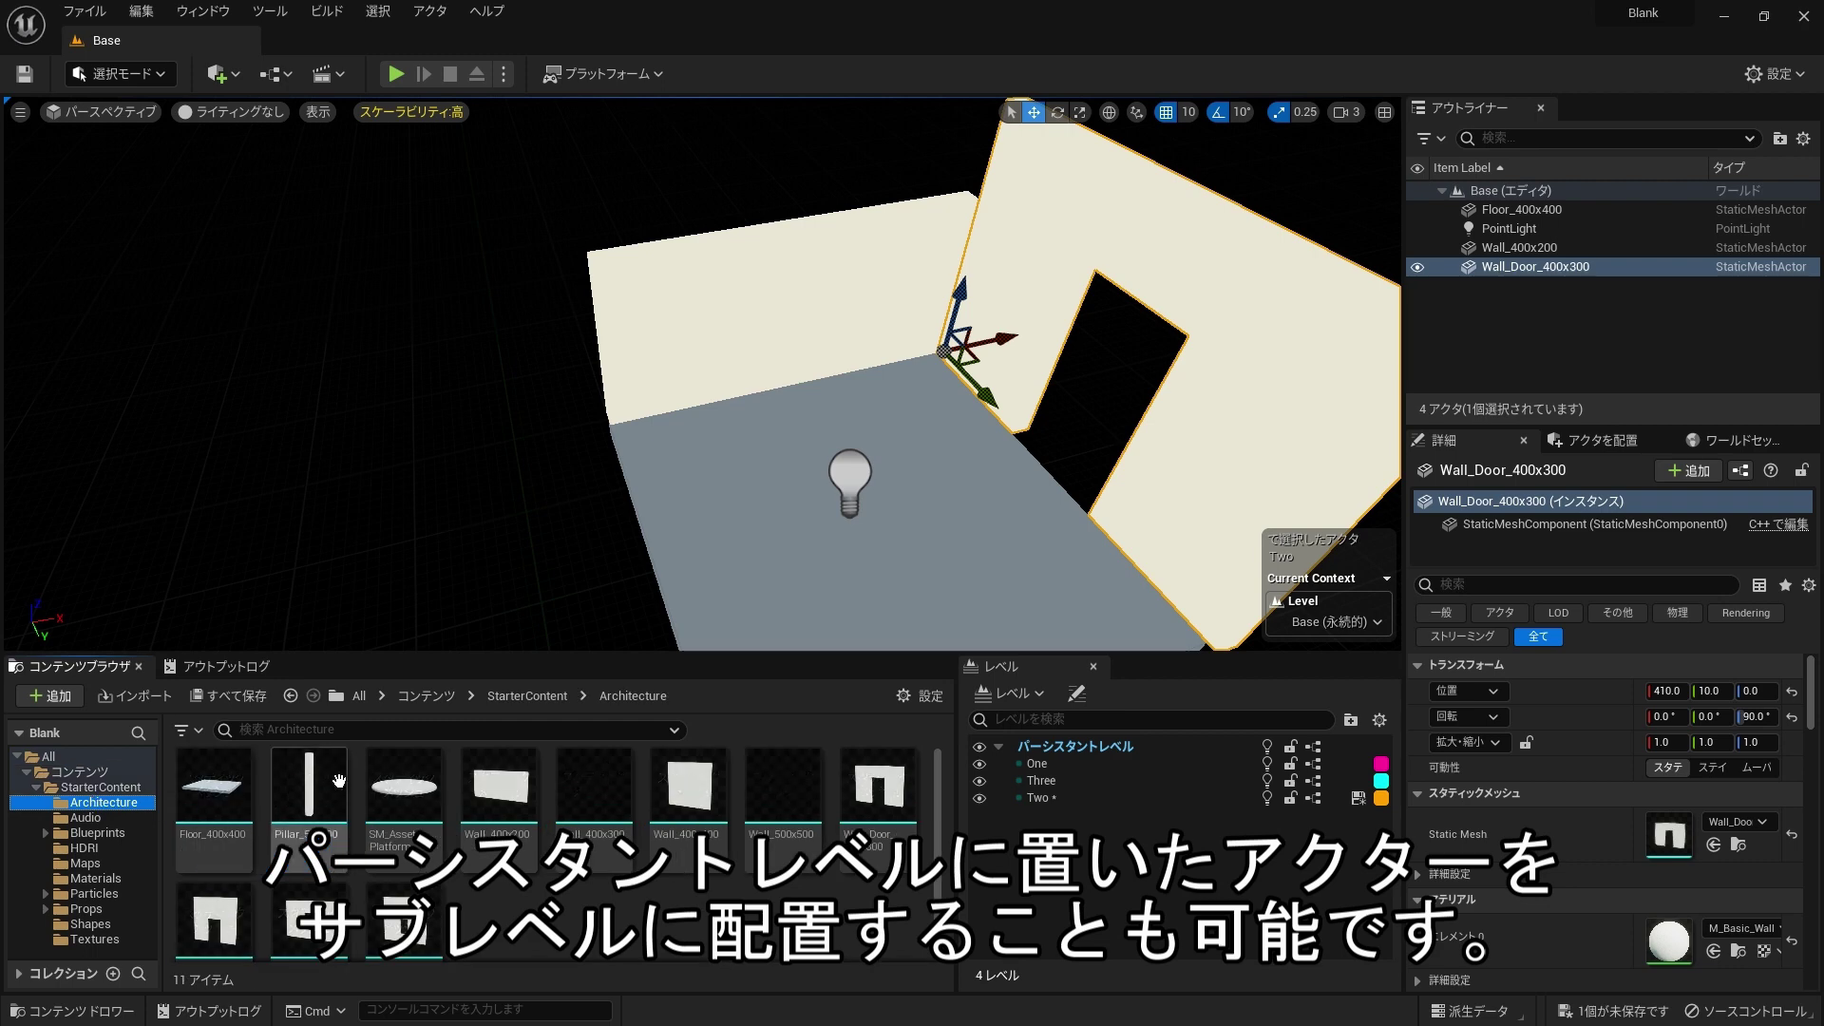
drag(308, 788, 706, 491)
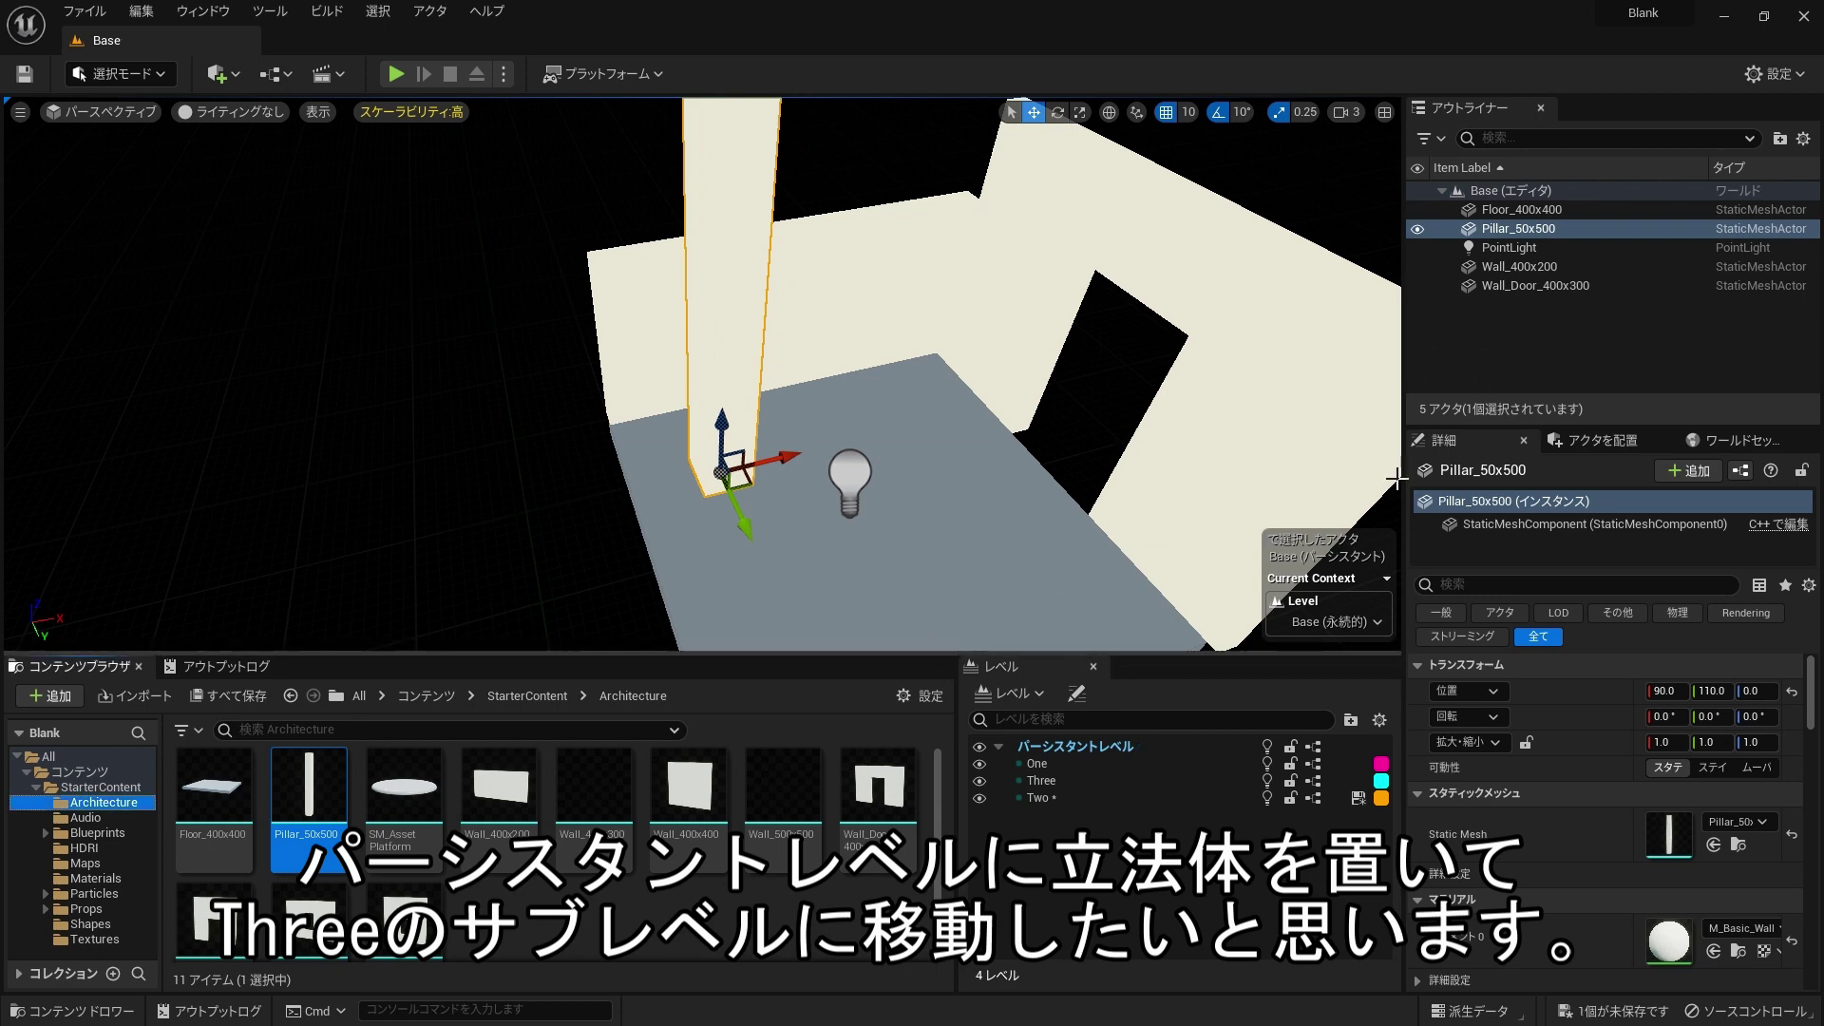
right_click(1042, 782)
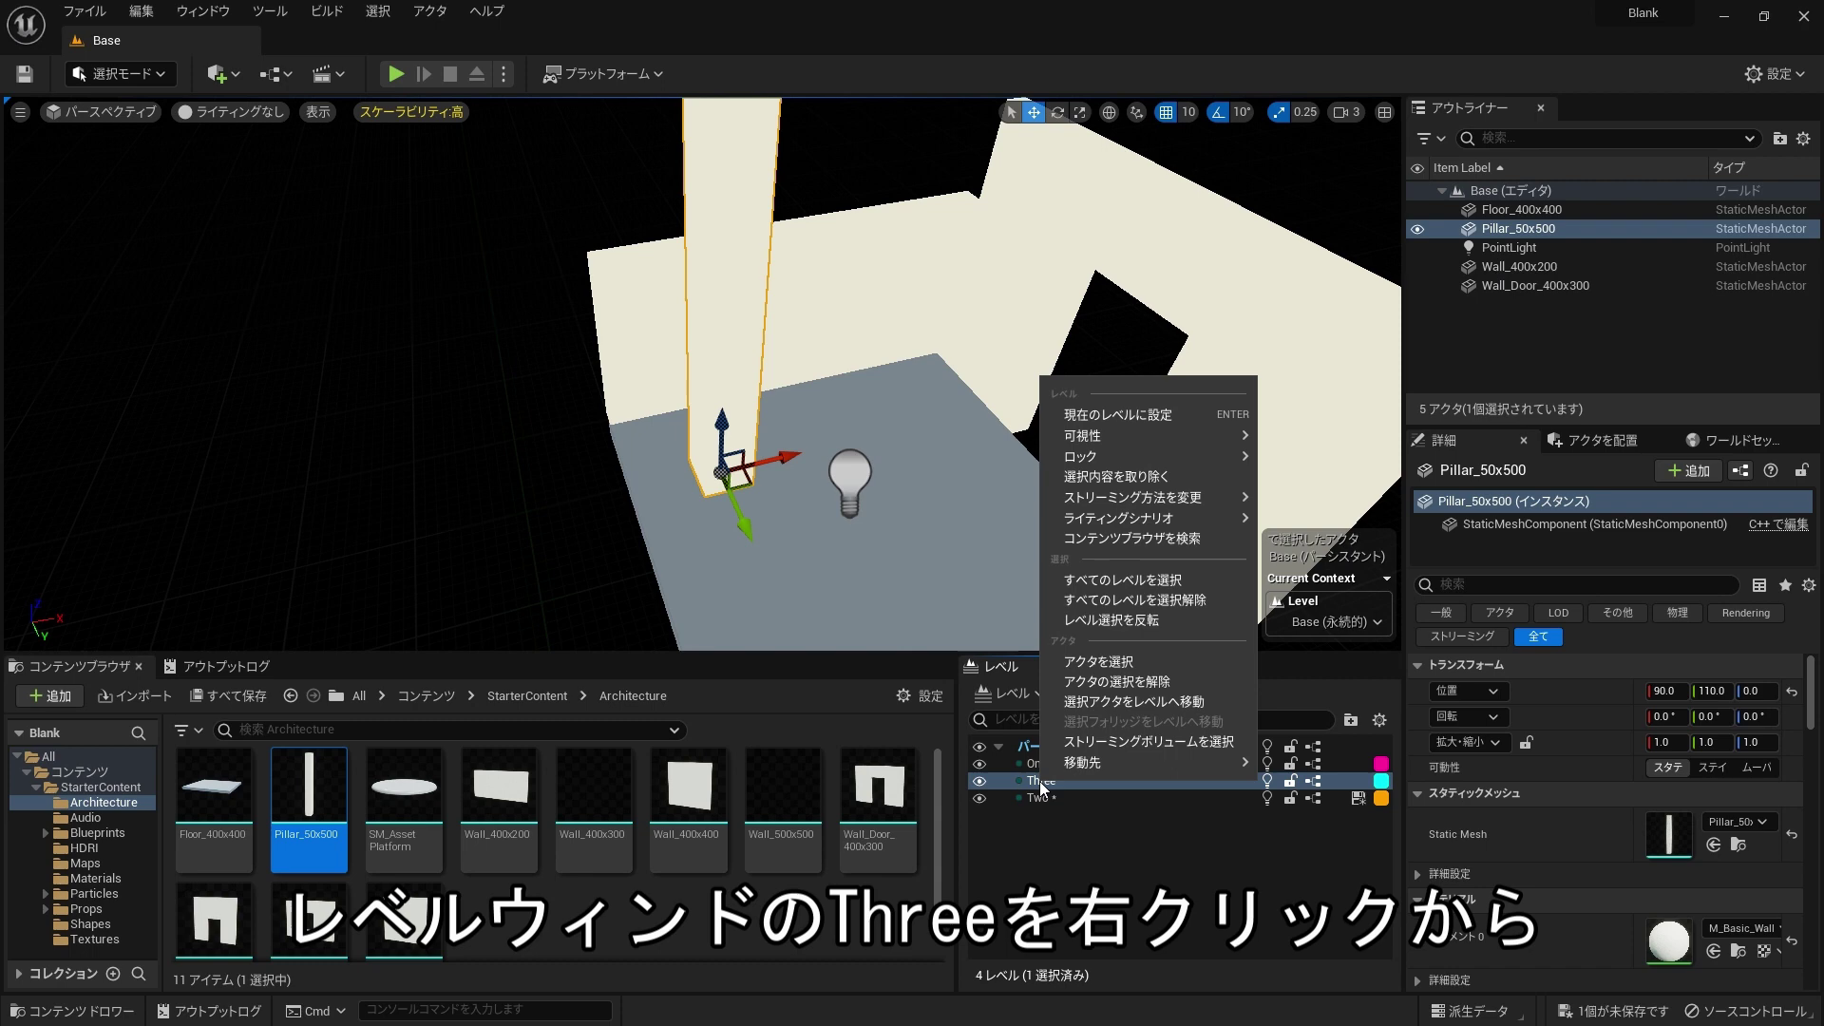
click(1126, 701)
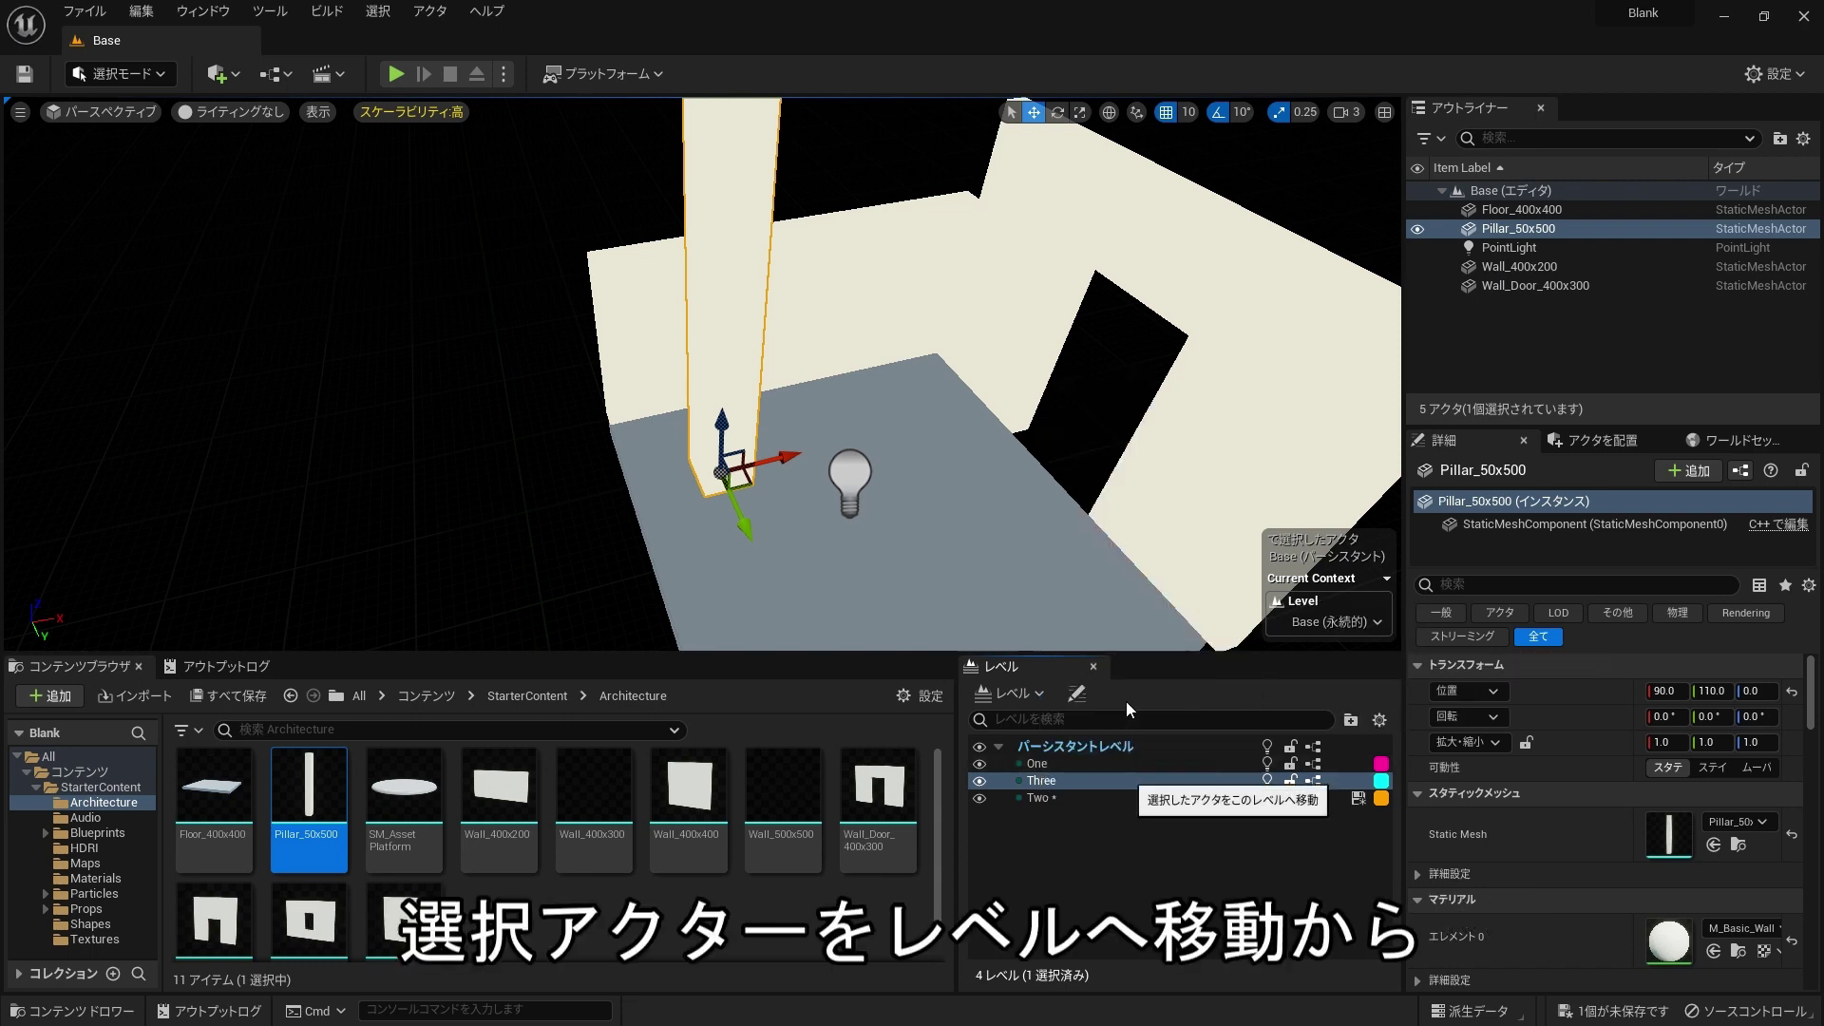
Step: Open level One from the Content folder, saving the pending changes to Three and Two
click(80, 771)
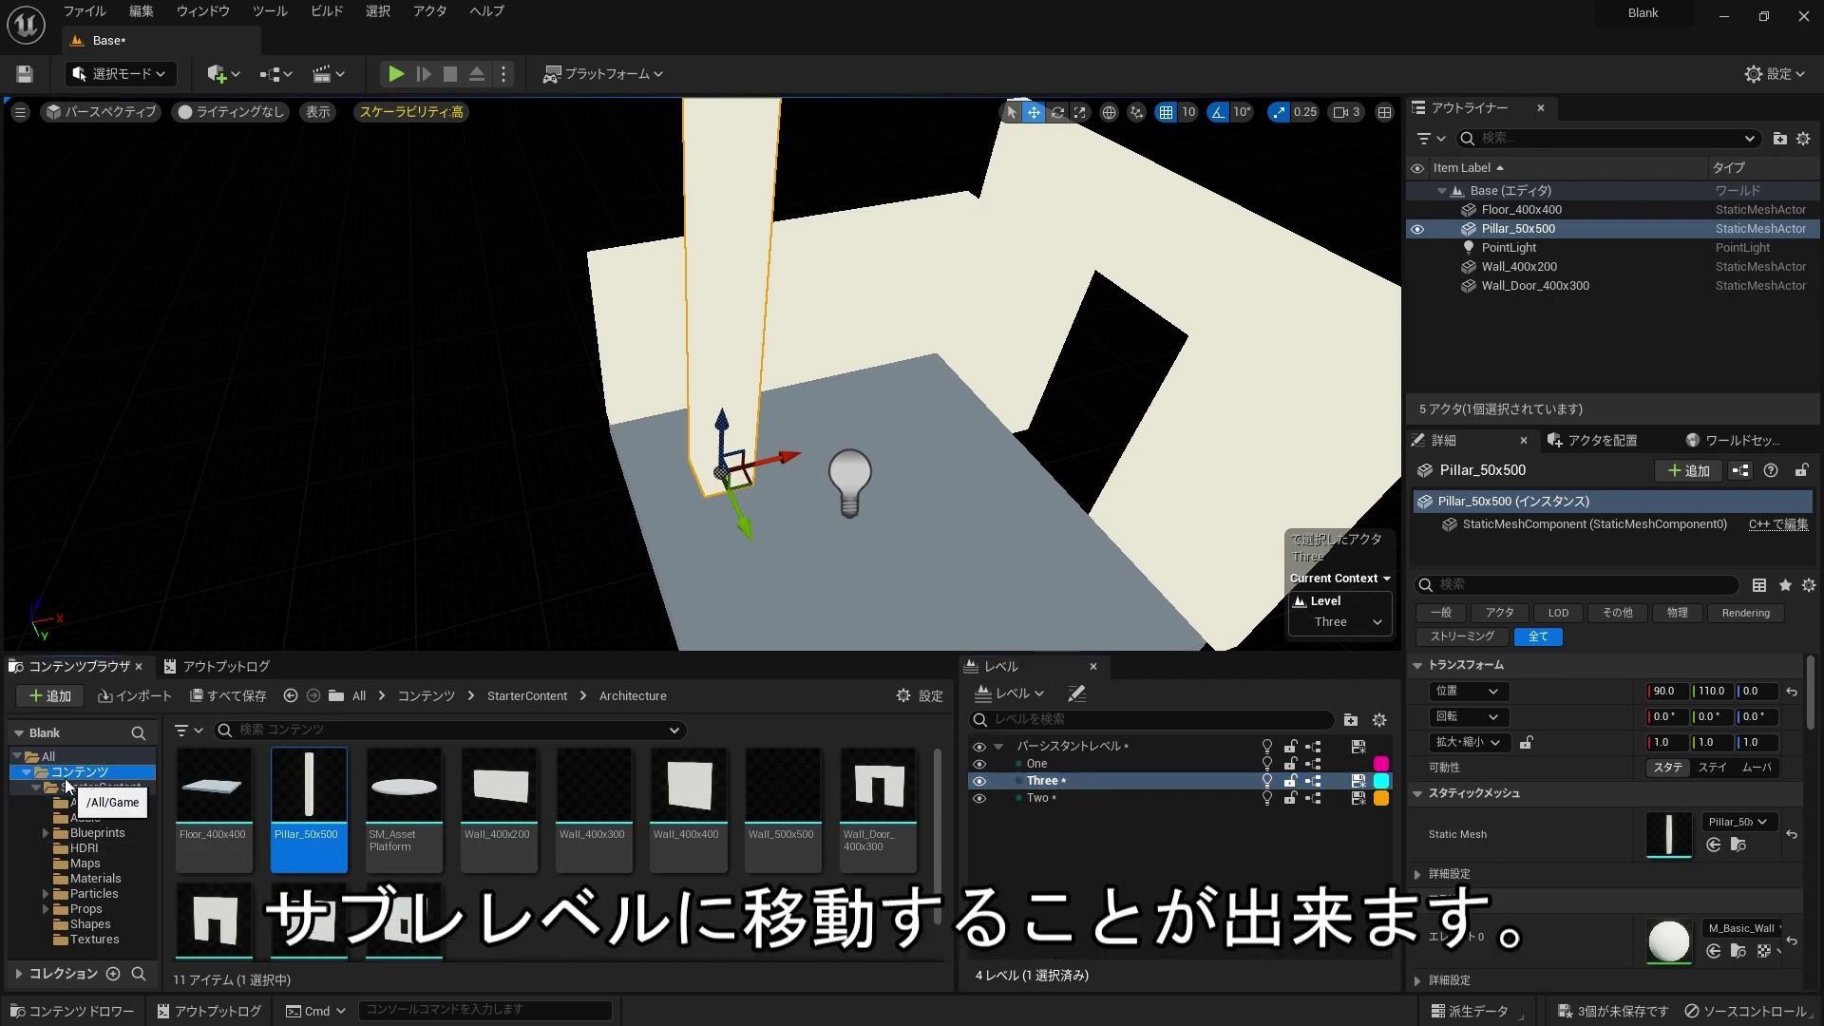
click(293, 788)
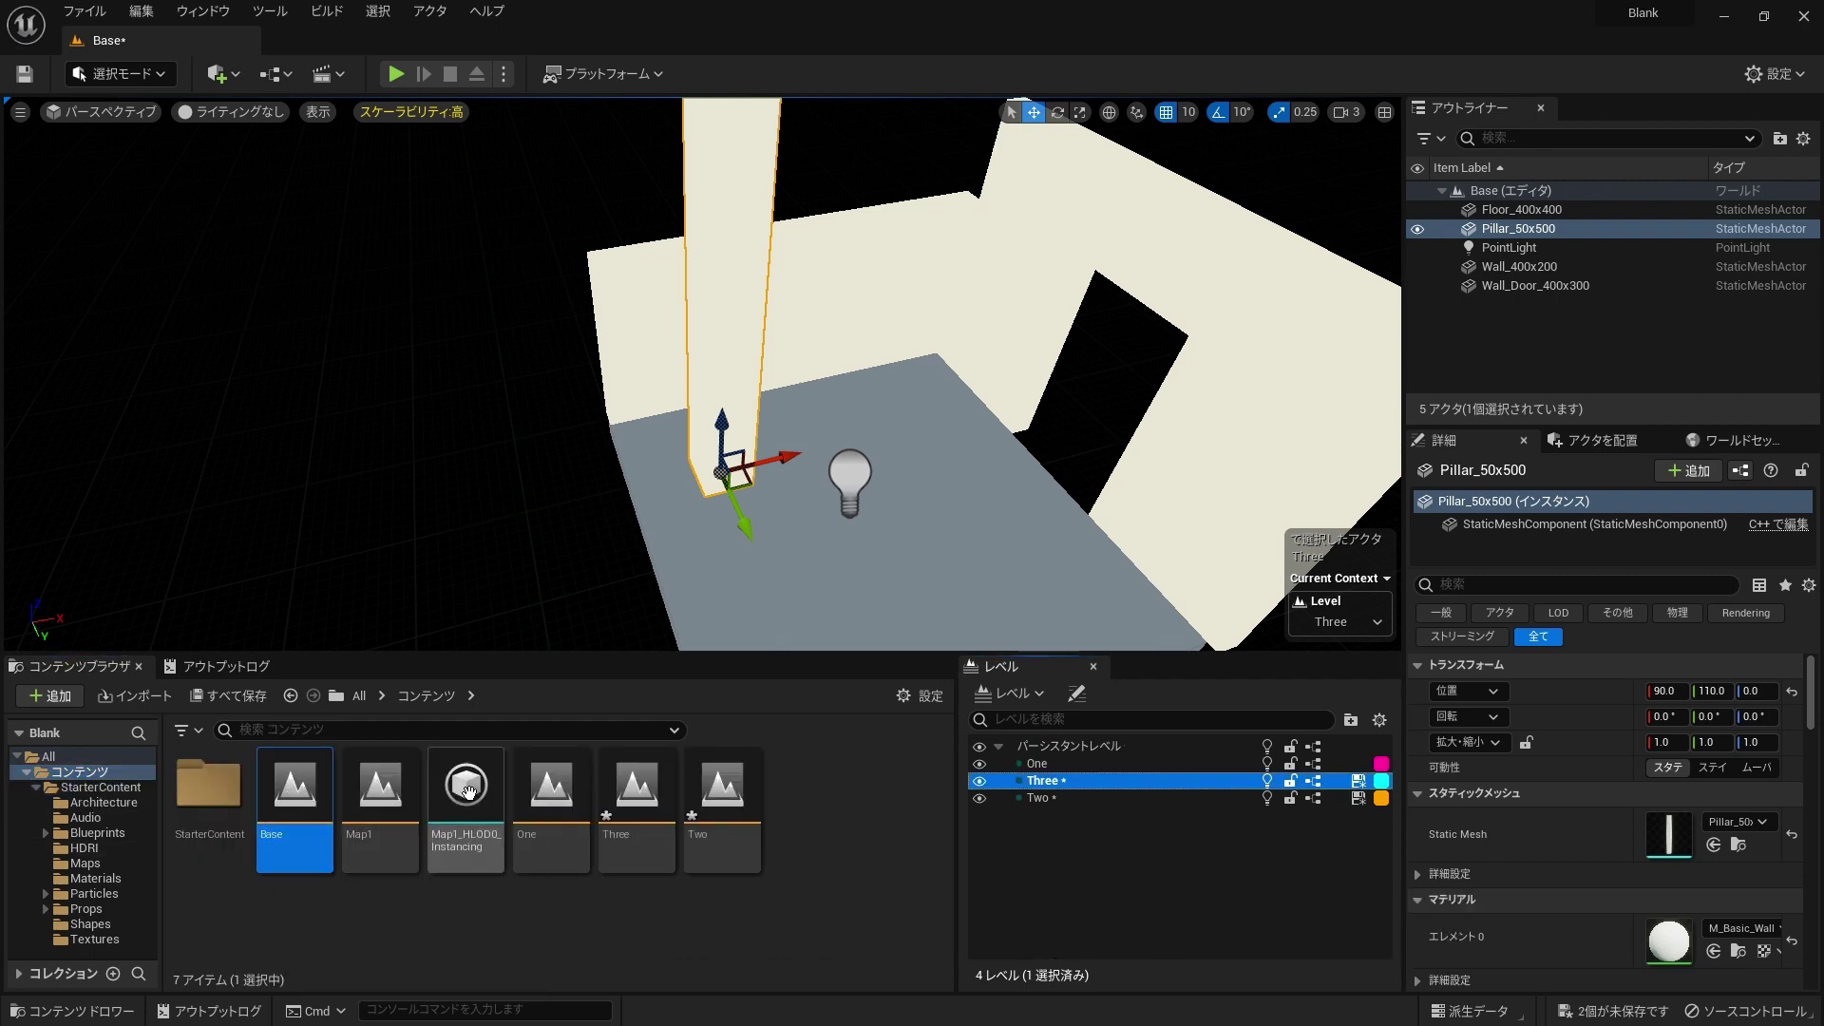
double_click(559, 798)
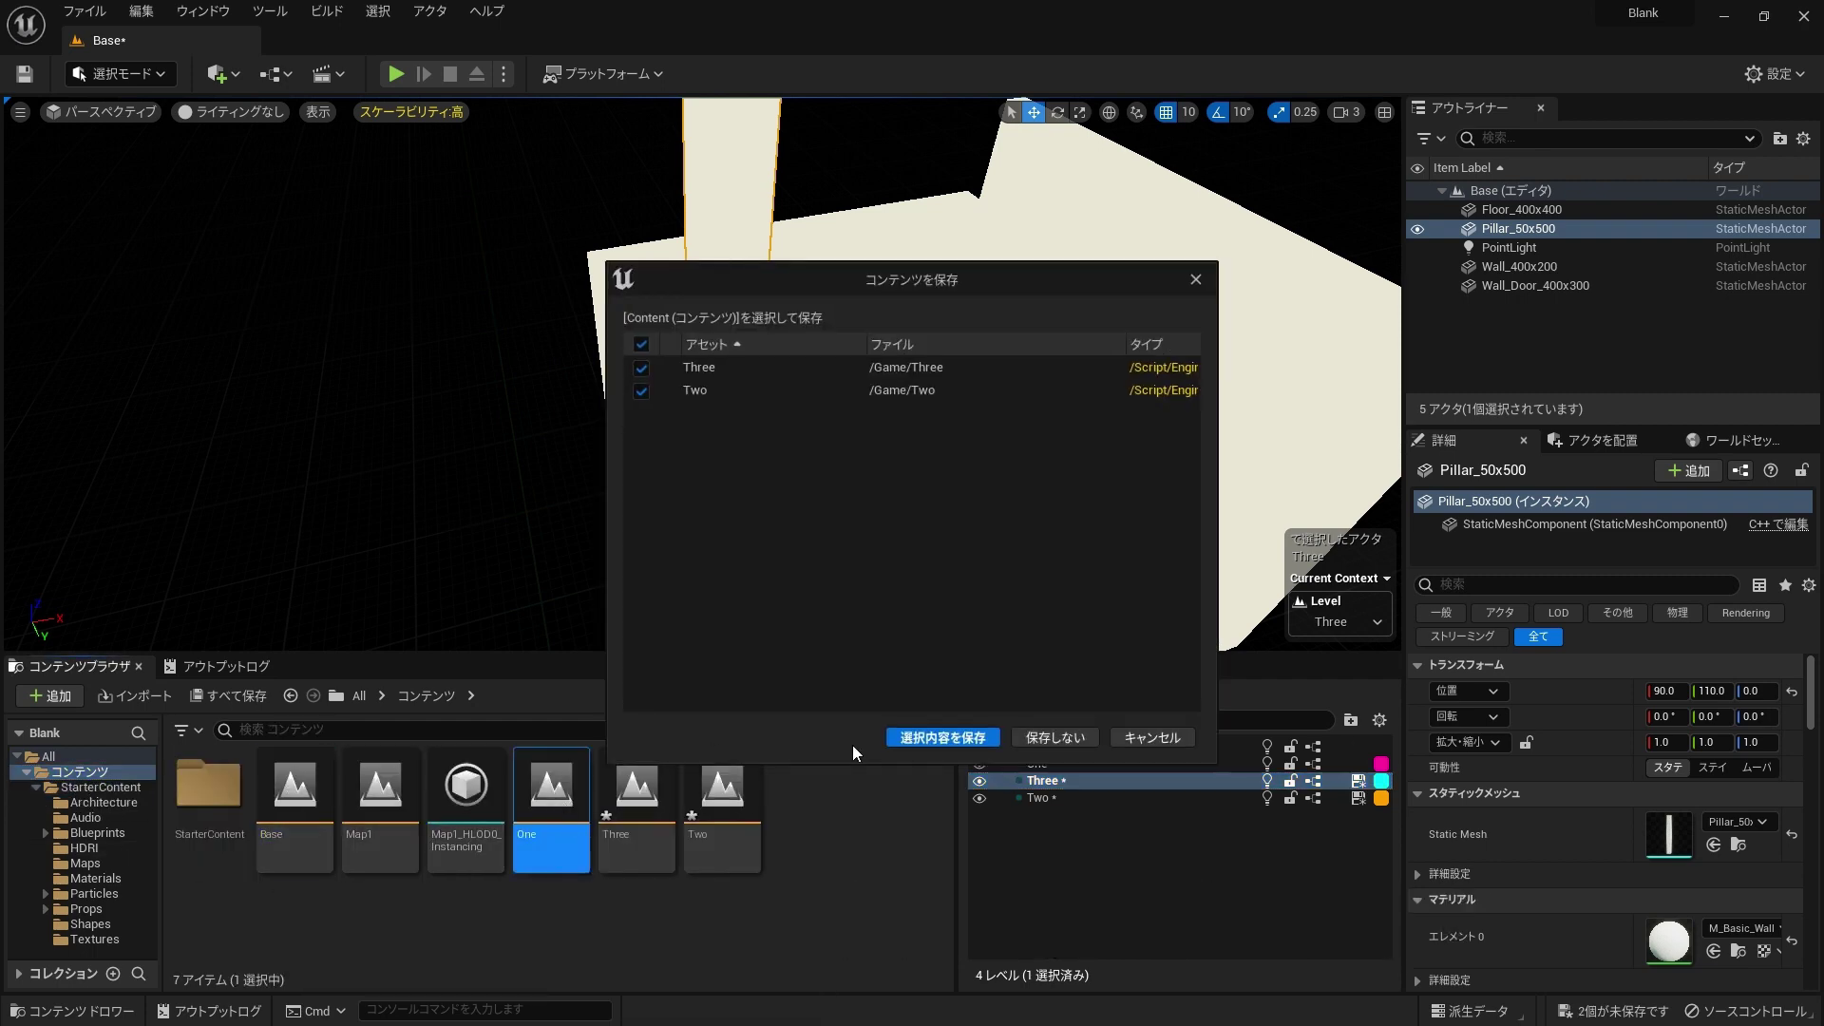
click(907, 743)
Step: Open level Two and then level Three to check which actors each contains
double_click(733, 808)
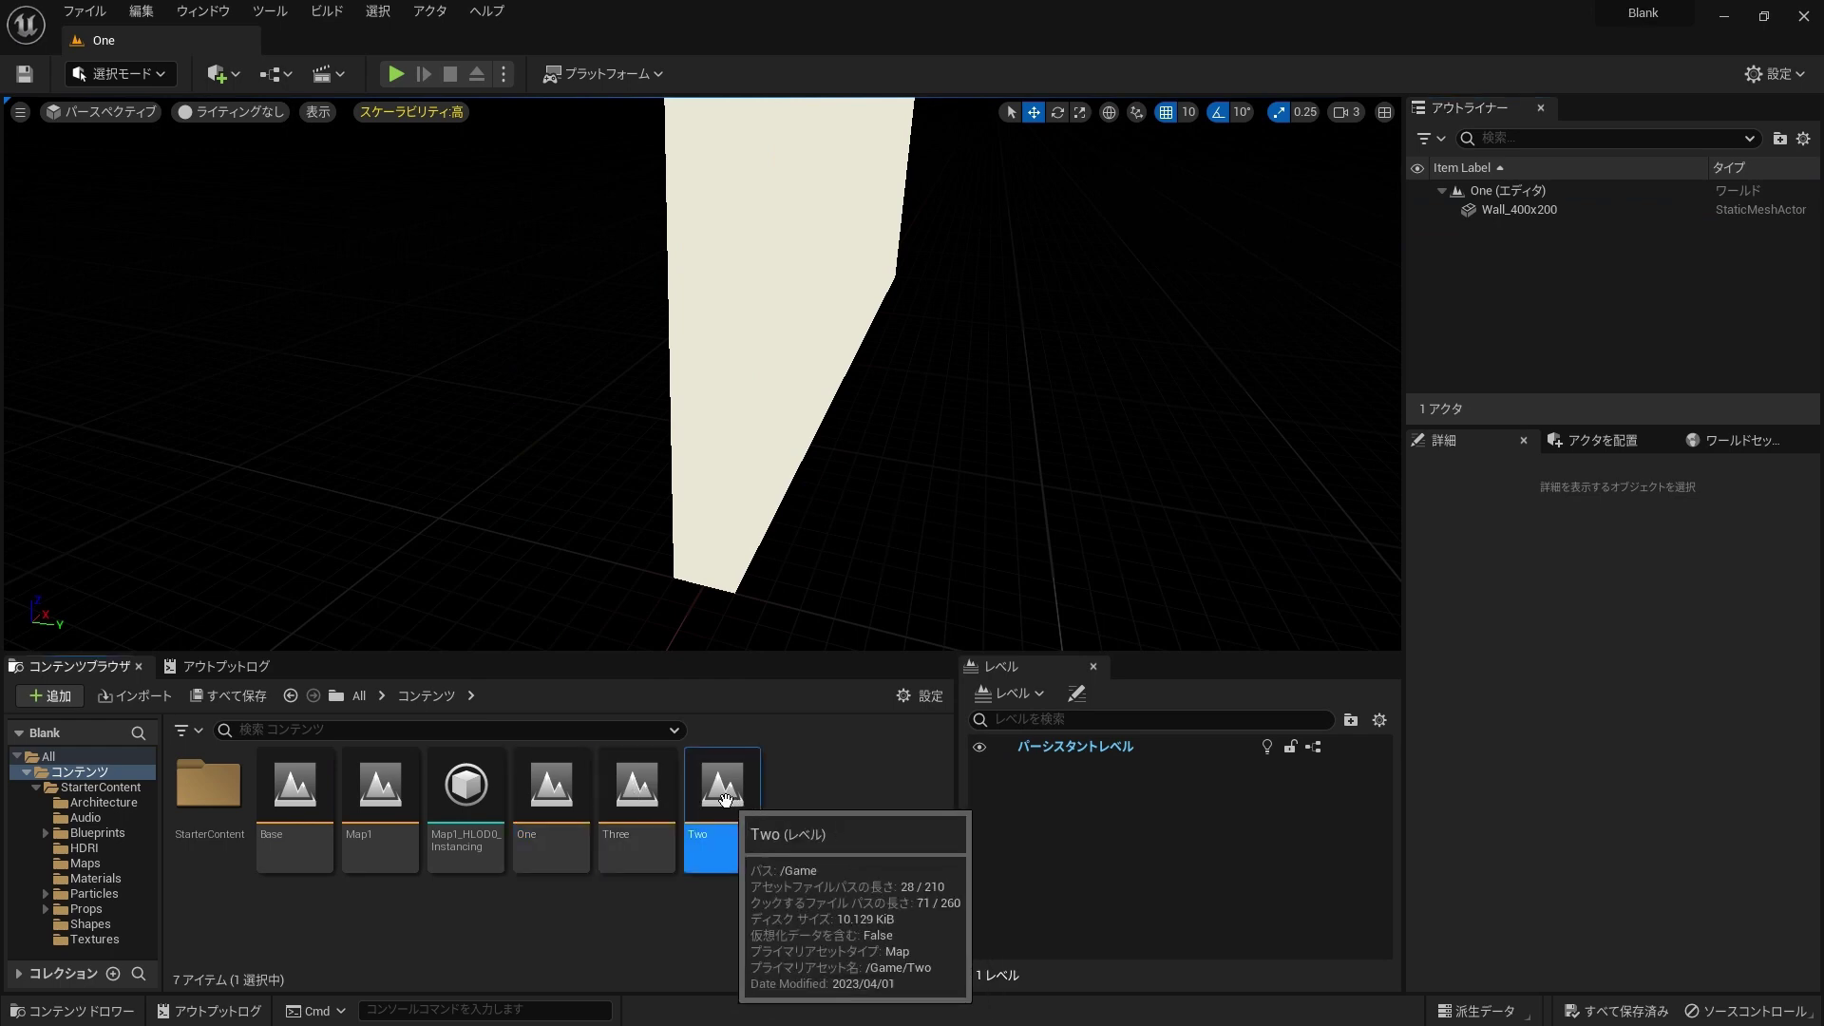
mouse_move(731, 437)
right_down()
mouse_move(693, 454)
mouse_move(753, 457)
mouse_move(703, 447)
mouse_move(727, 457)
right_up()
click(608, 796)
double_click(607, 794)
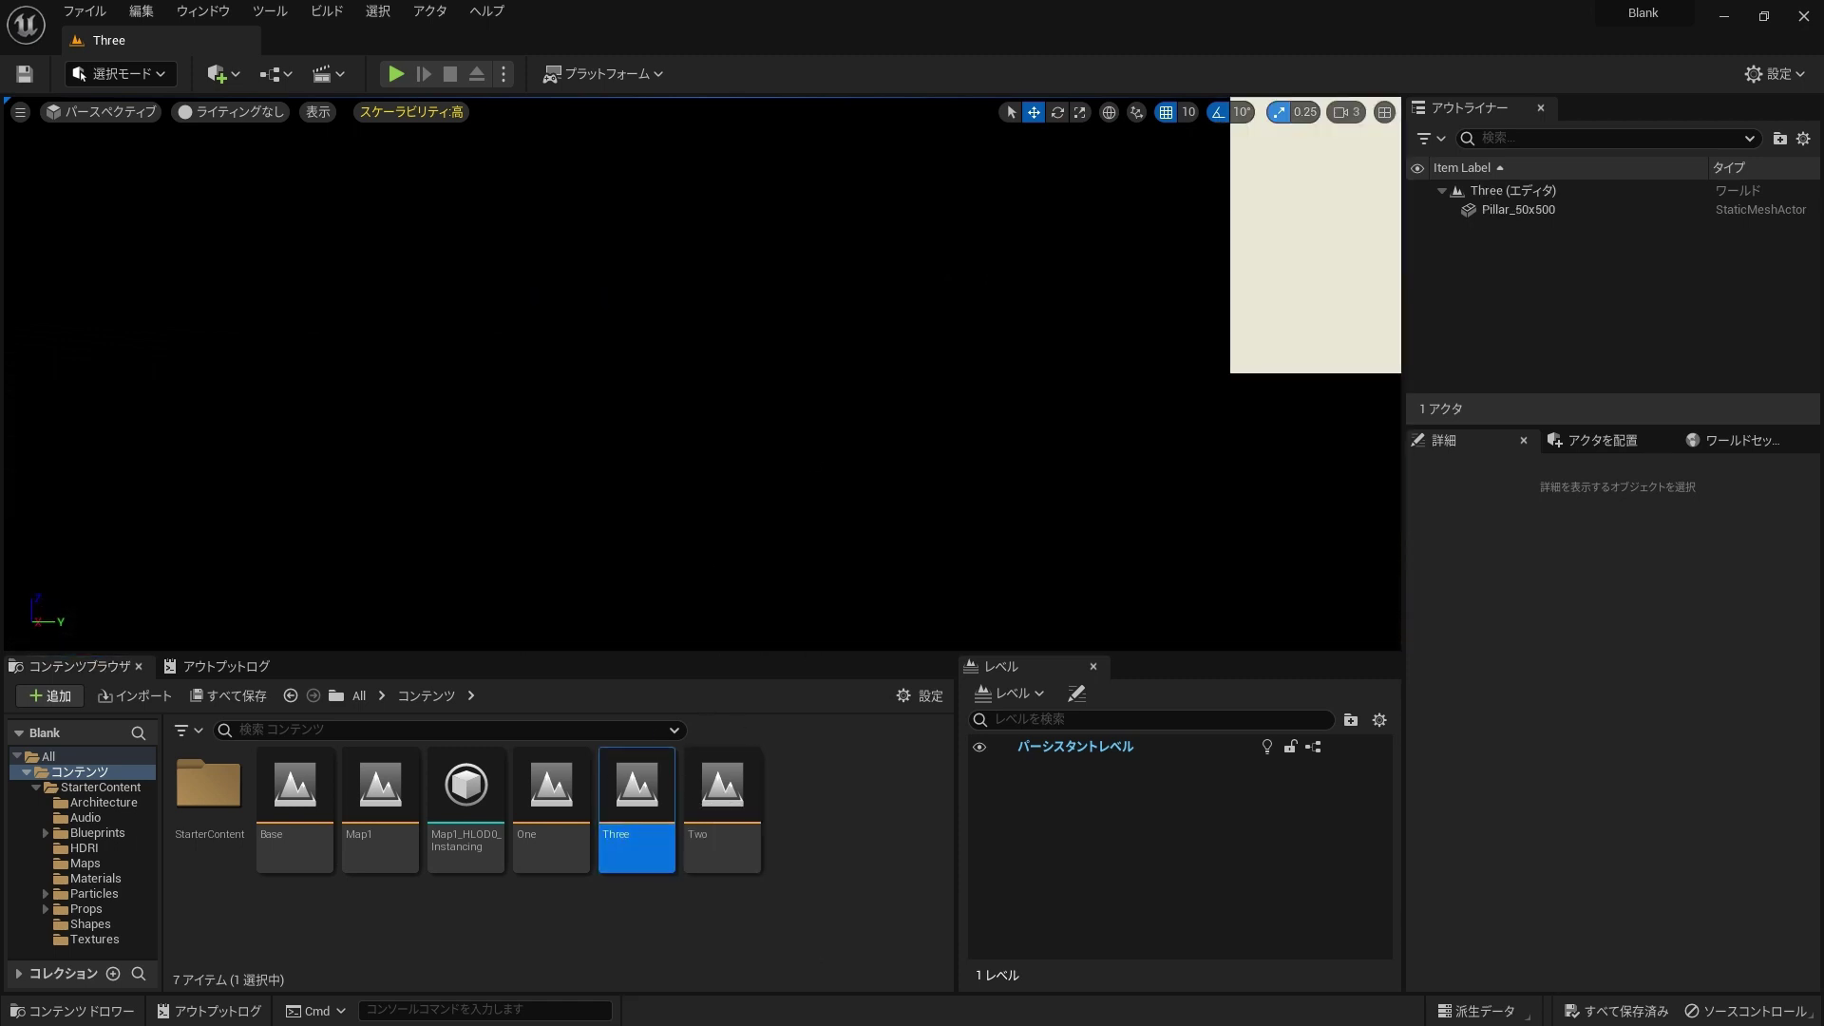
Step: Open the Base level and play it to check which sub-levels are shown, and stop the play session
right_drag(703, 373, 886, 414)
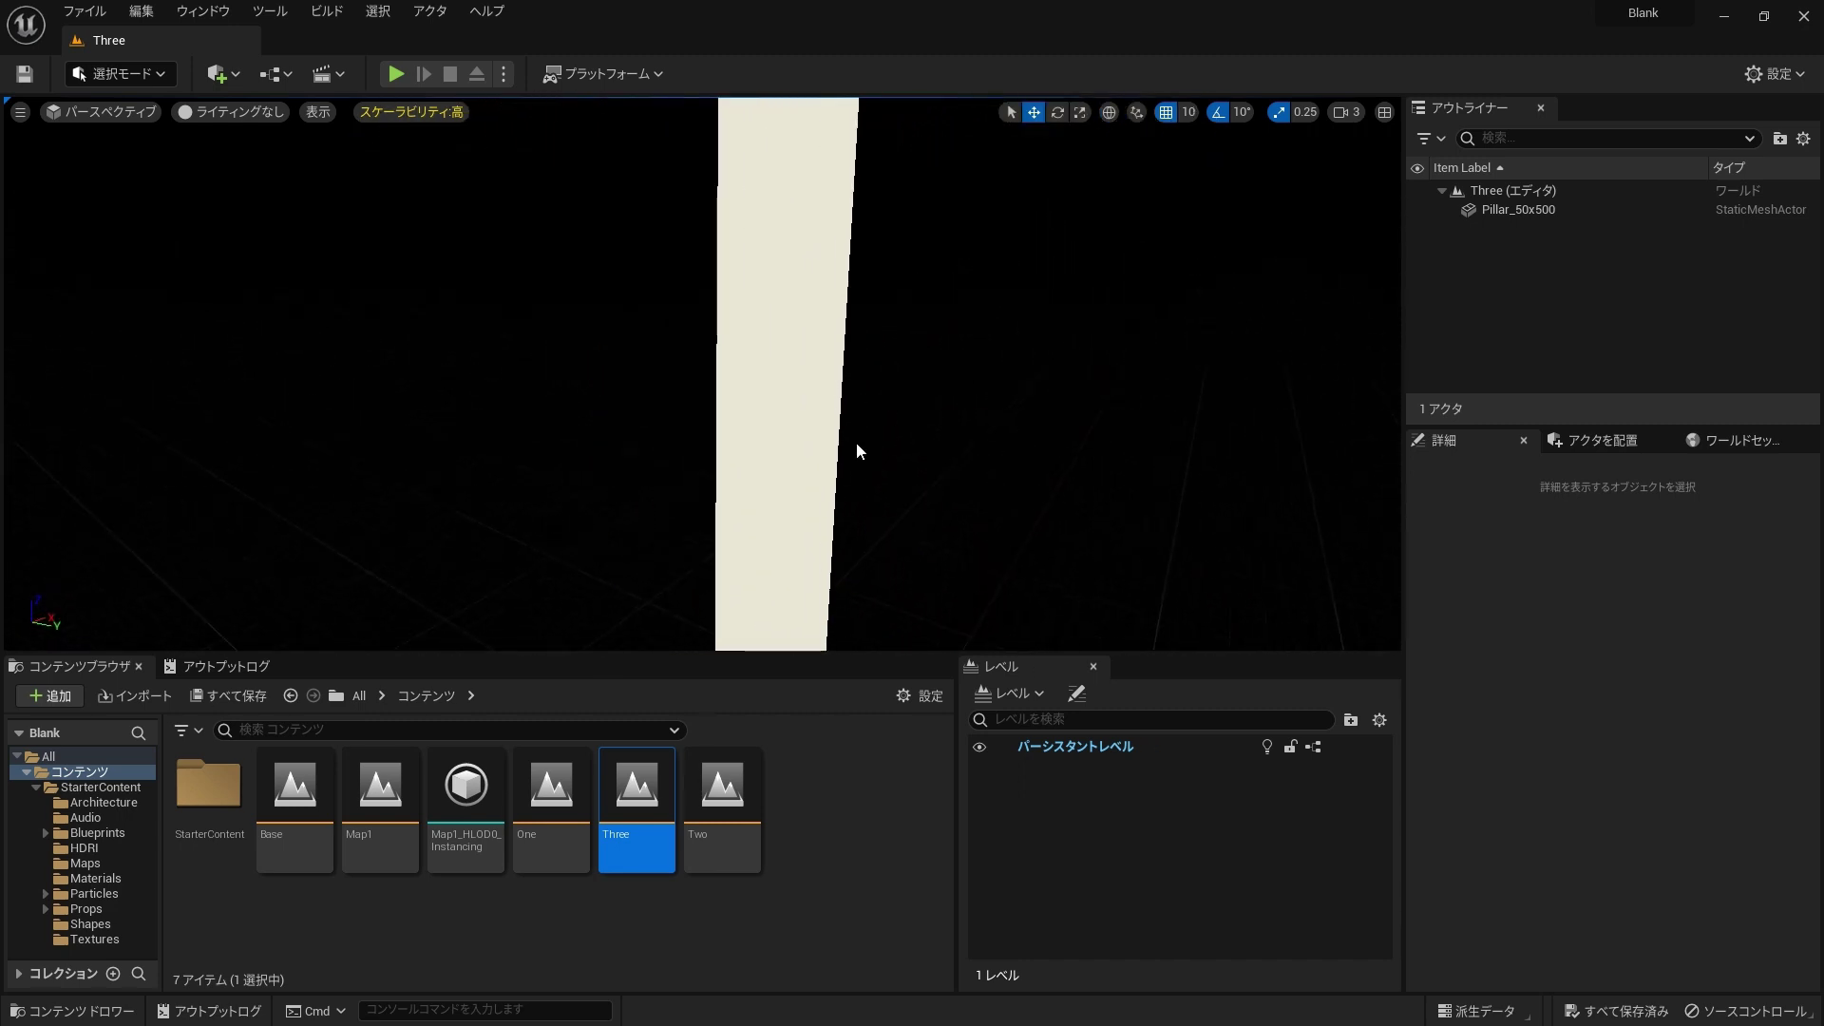
double_click(294, 786)
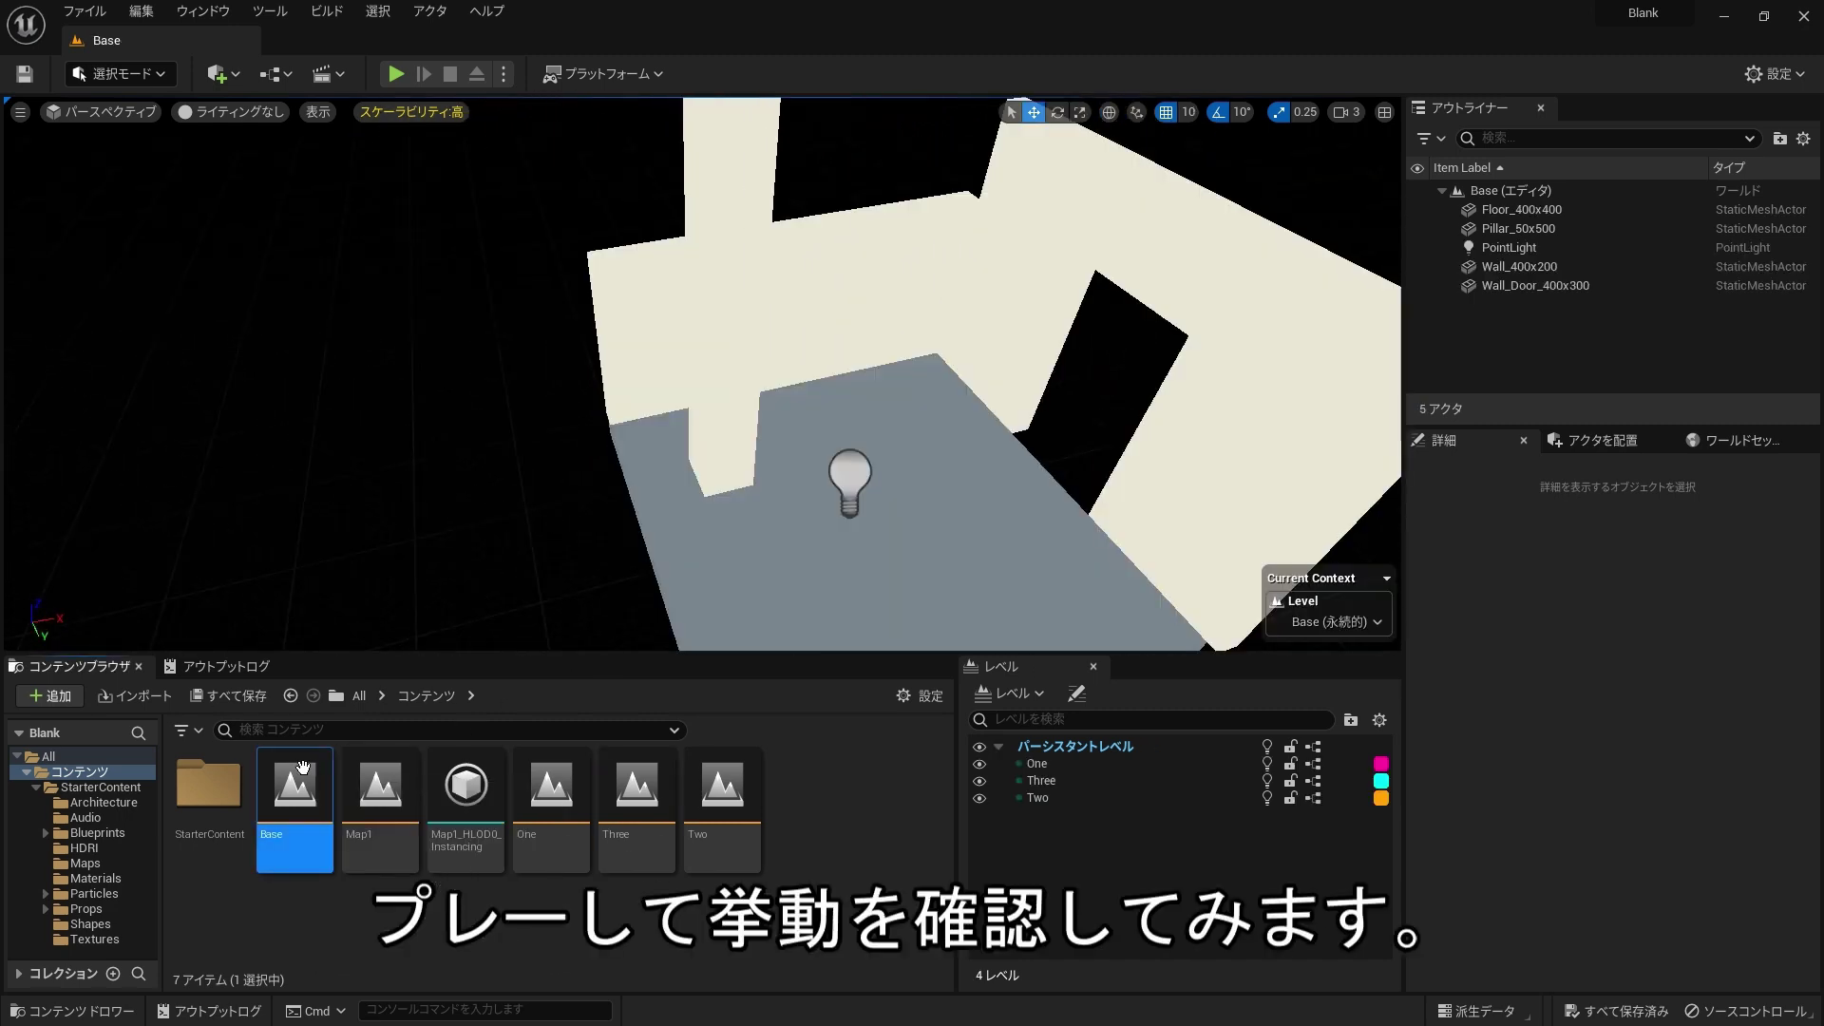
click(395, 74)
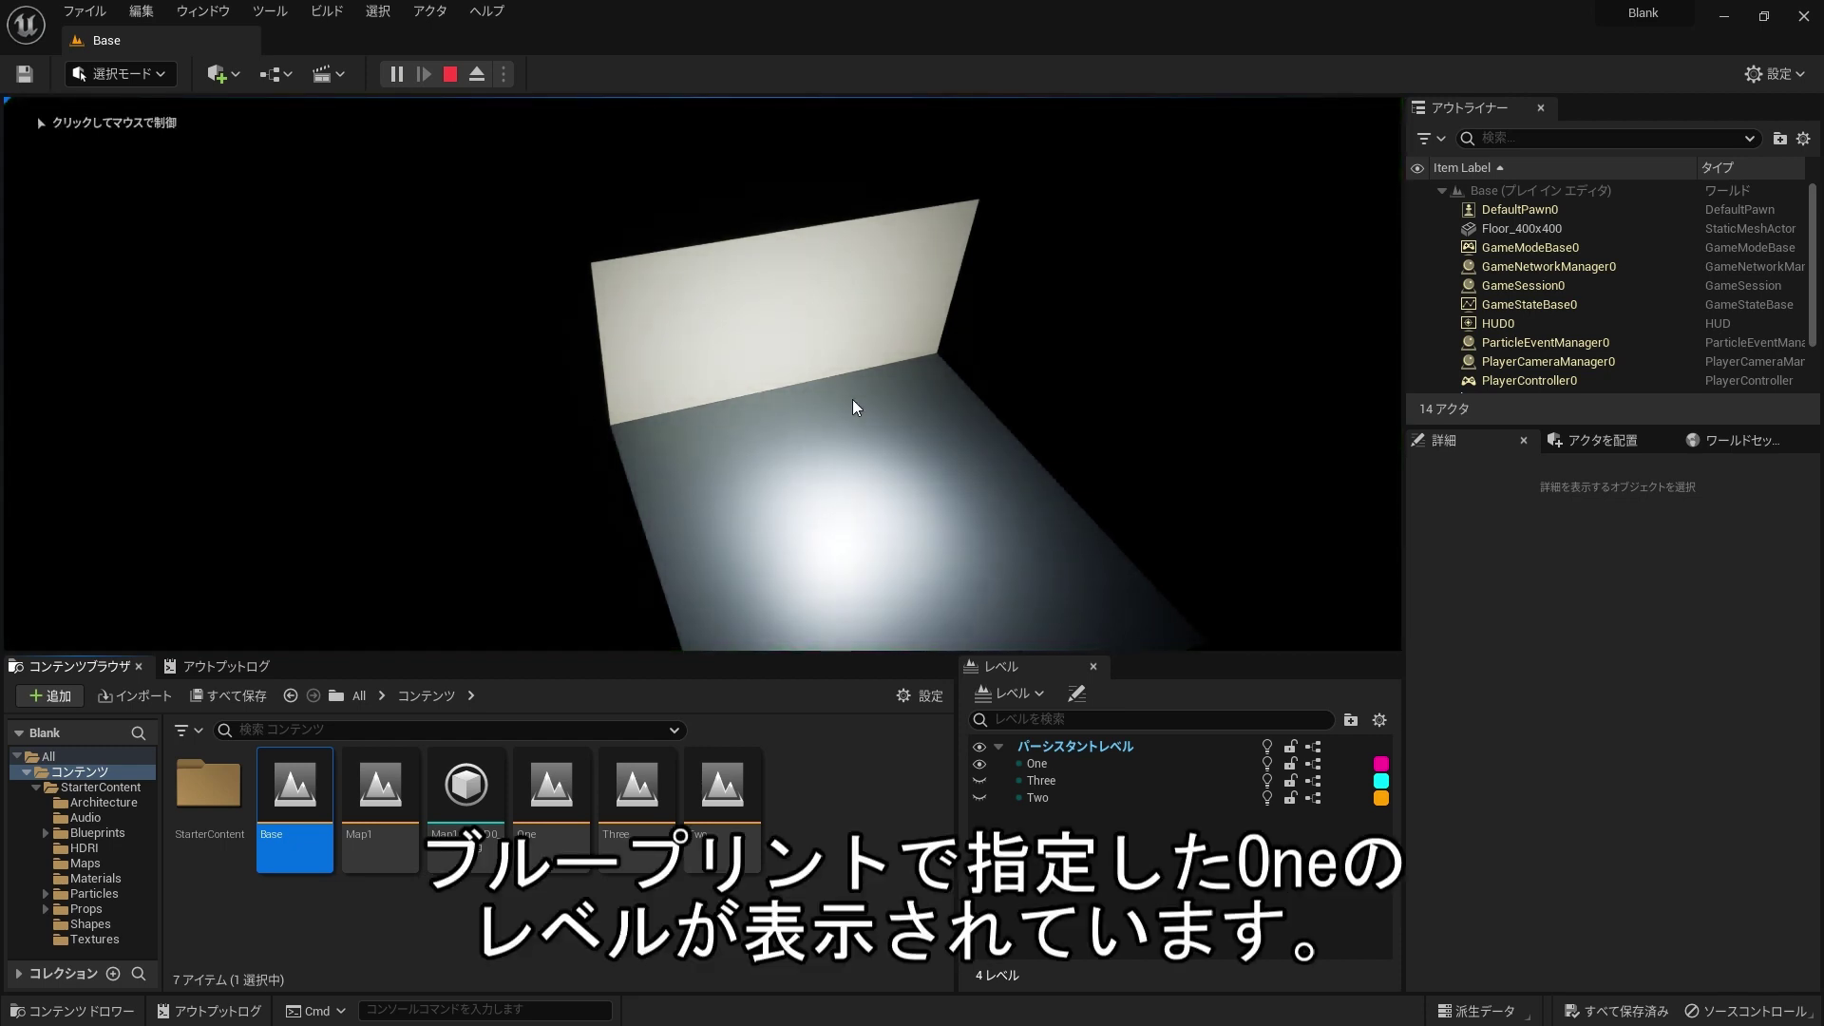
key(Escape)
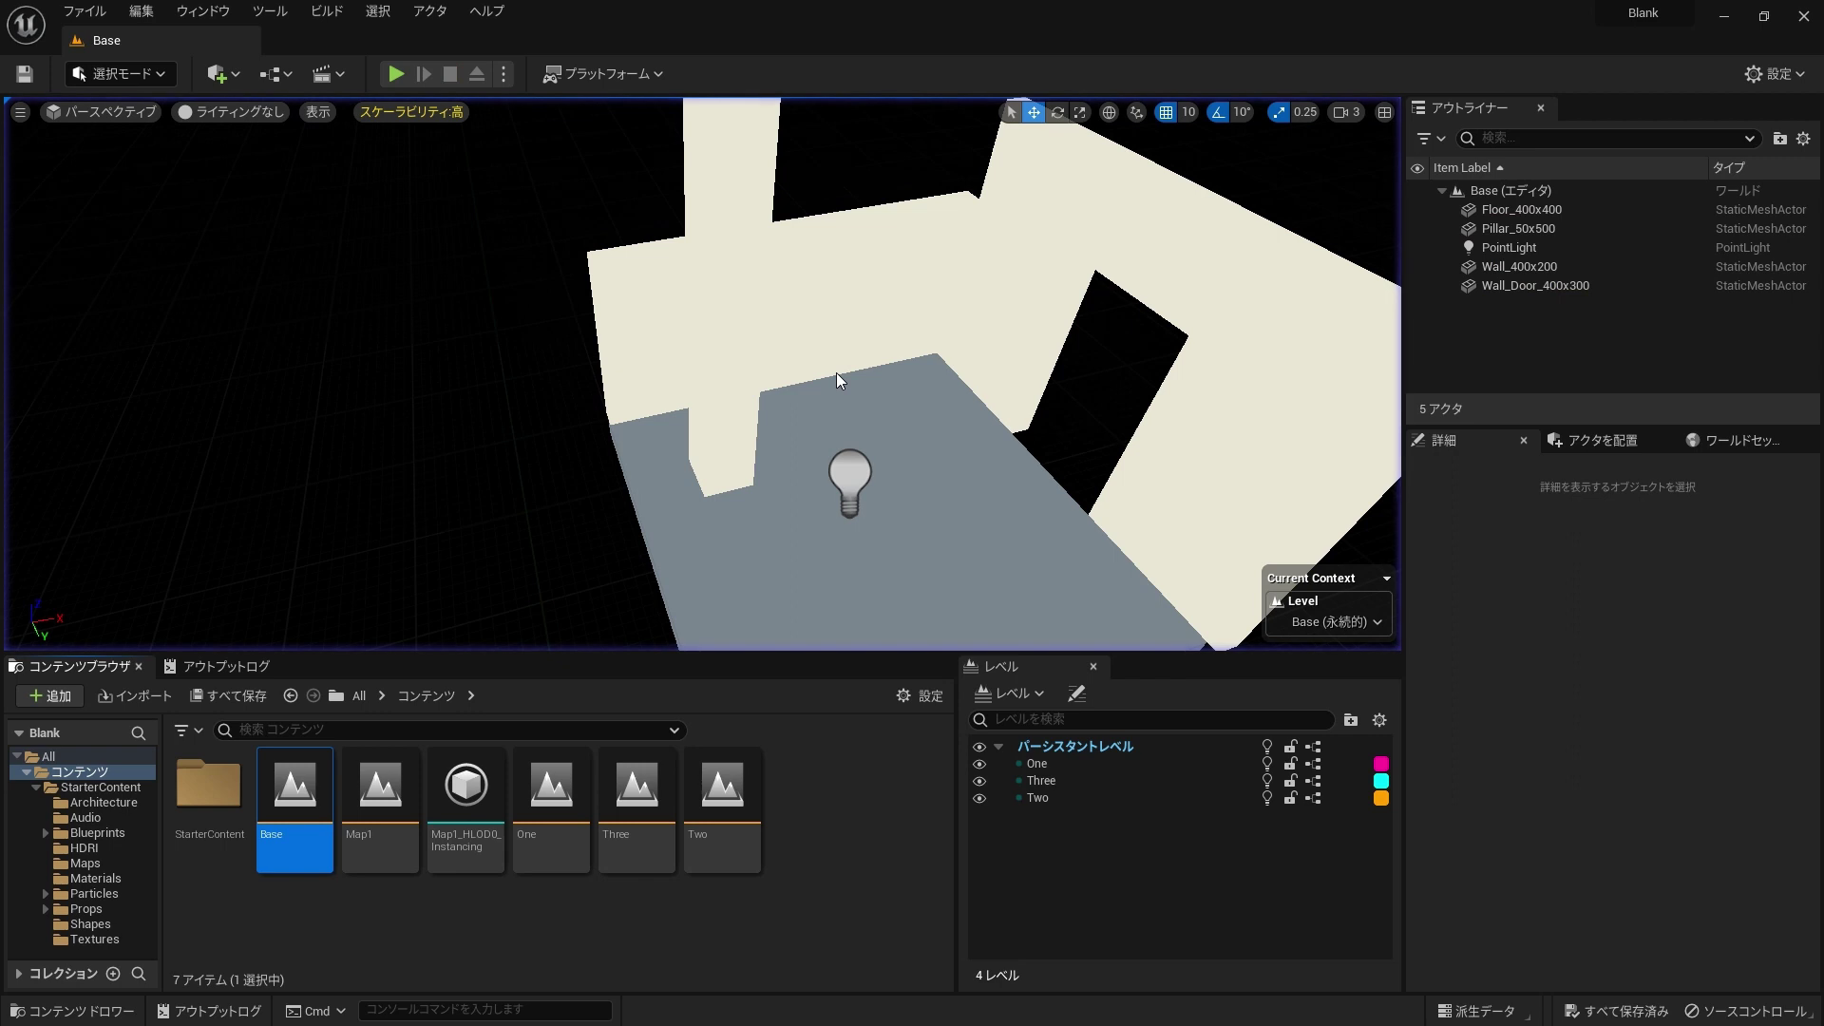
Step: Open the level blueprint of Base to its event graph
click(836, 372)
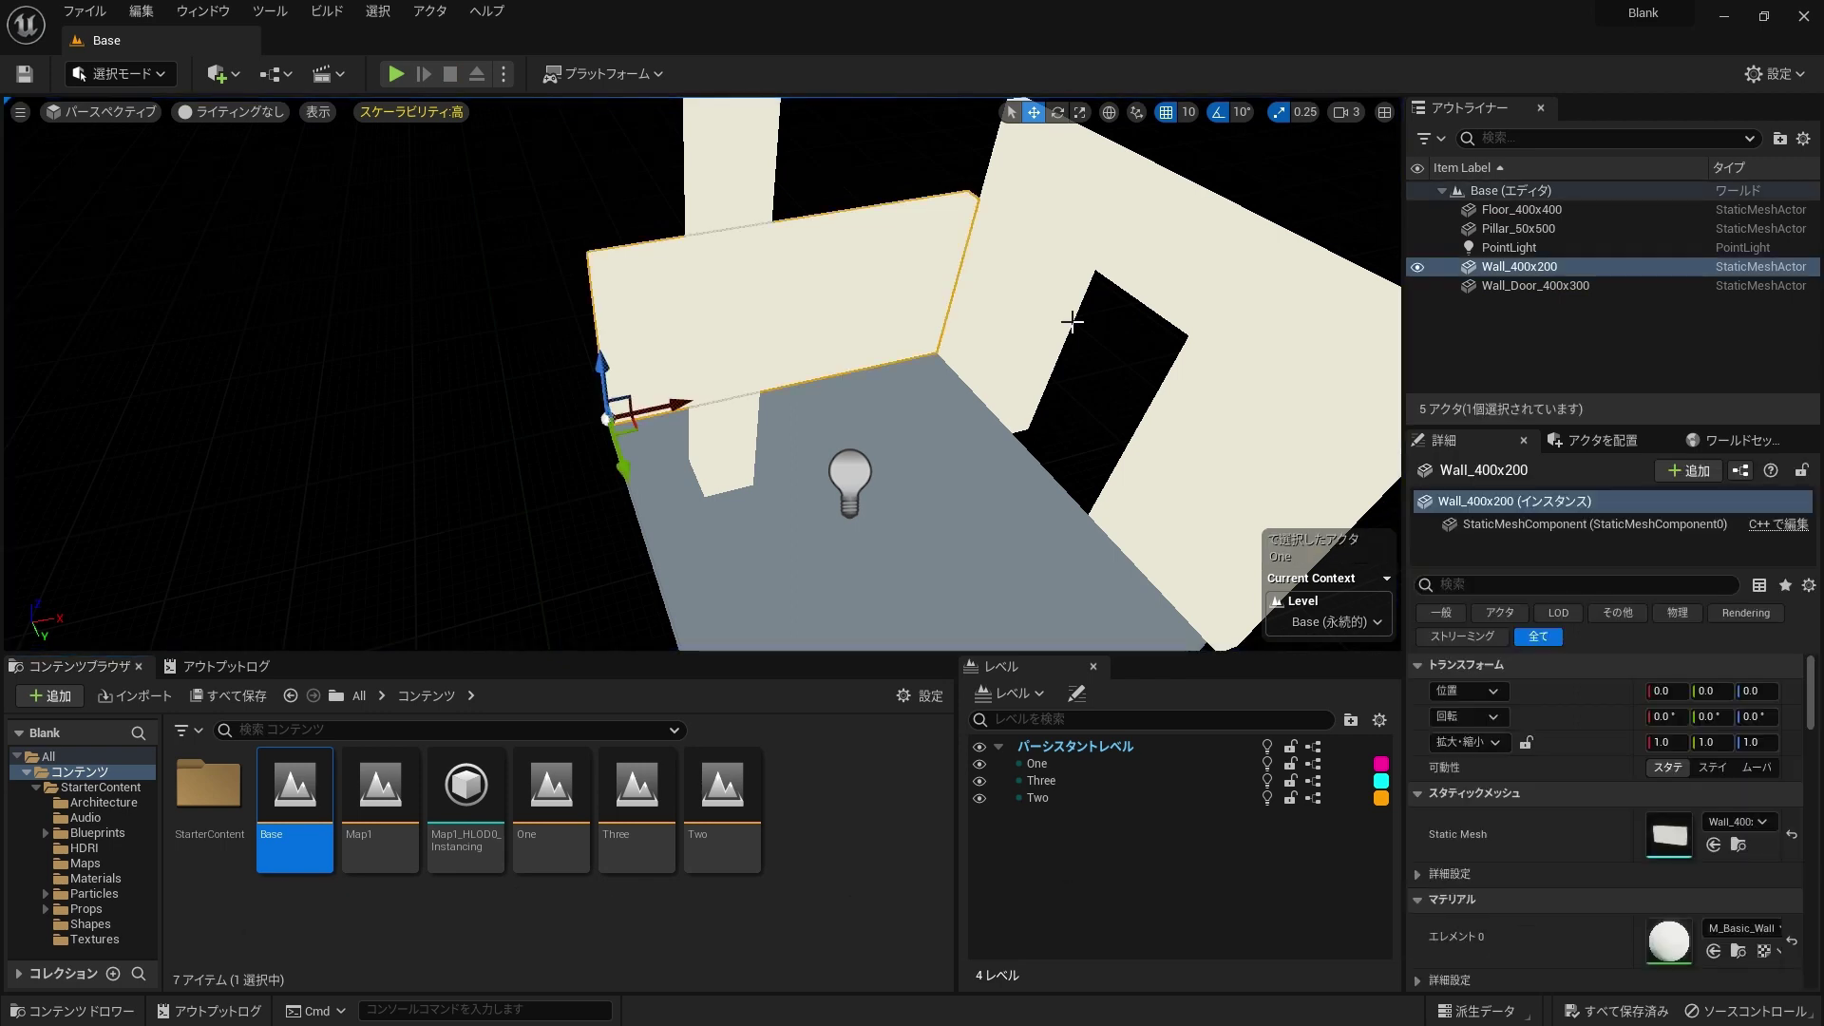
click(275, 73)
click(350, 212)
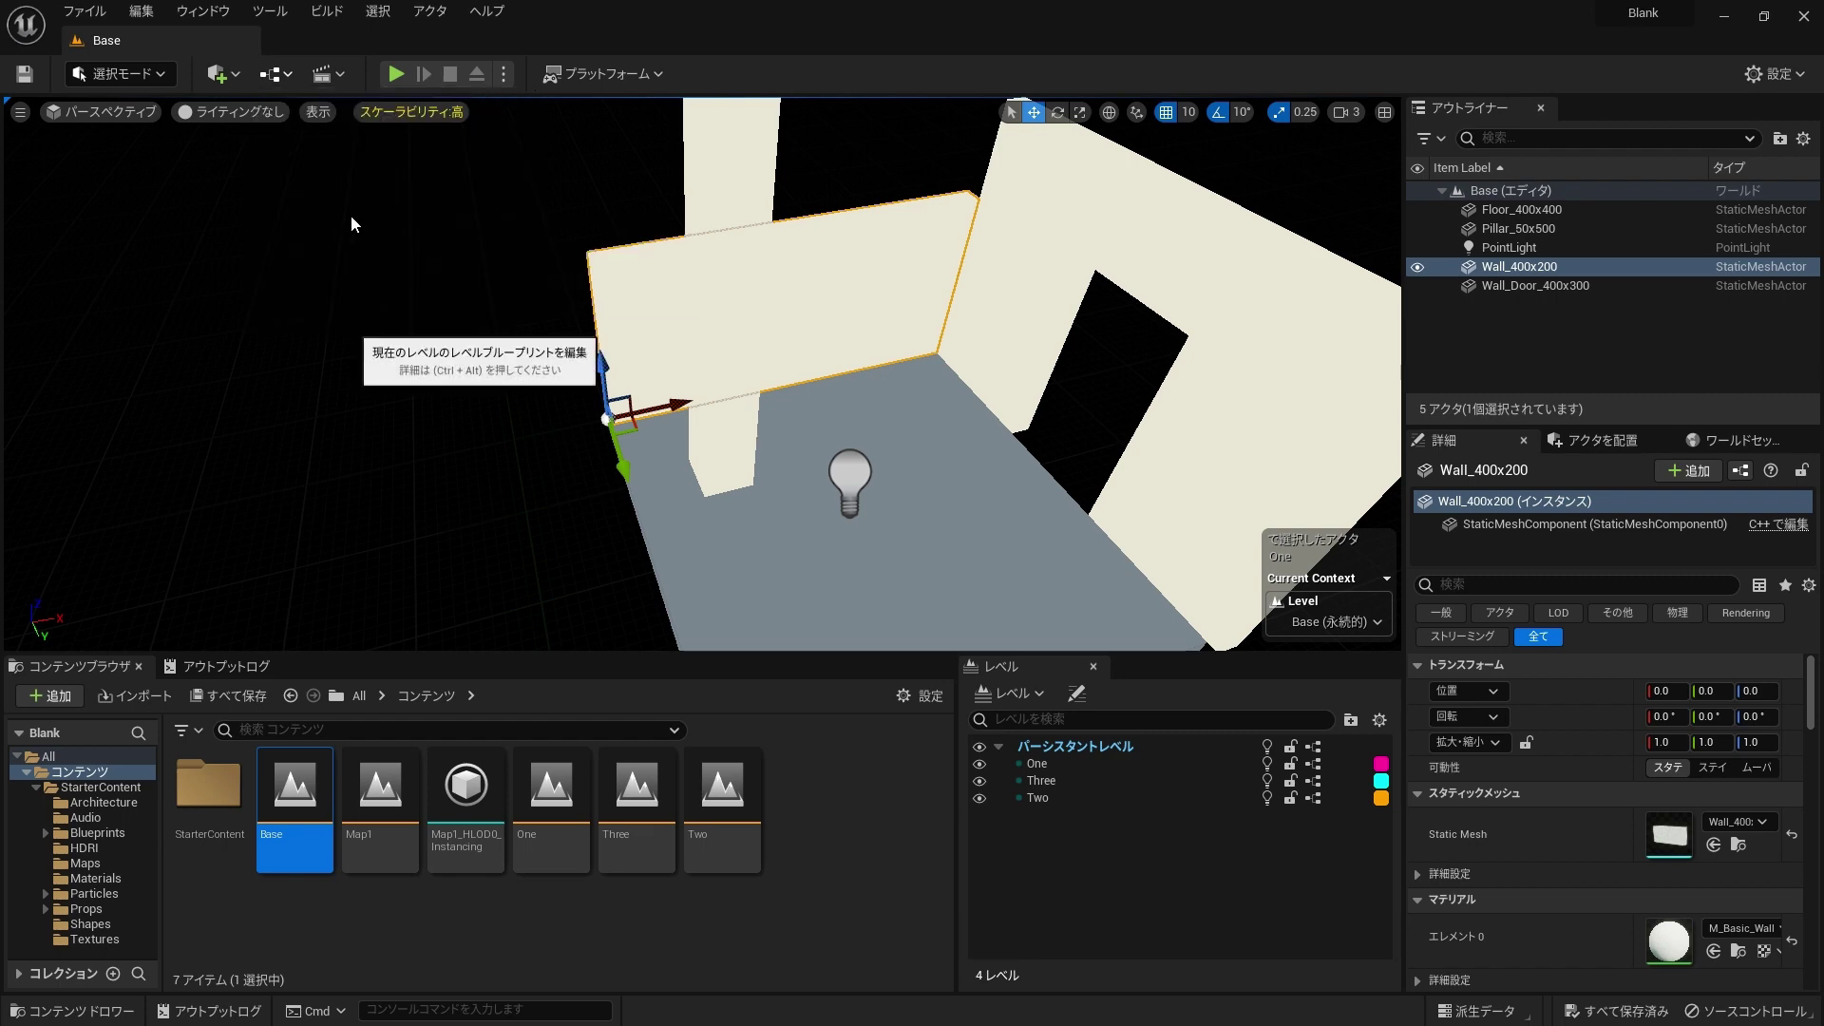
double_click(690, 320)
right_drag(625, 501, 716, 519)
scroll(713, 519, down, 1)
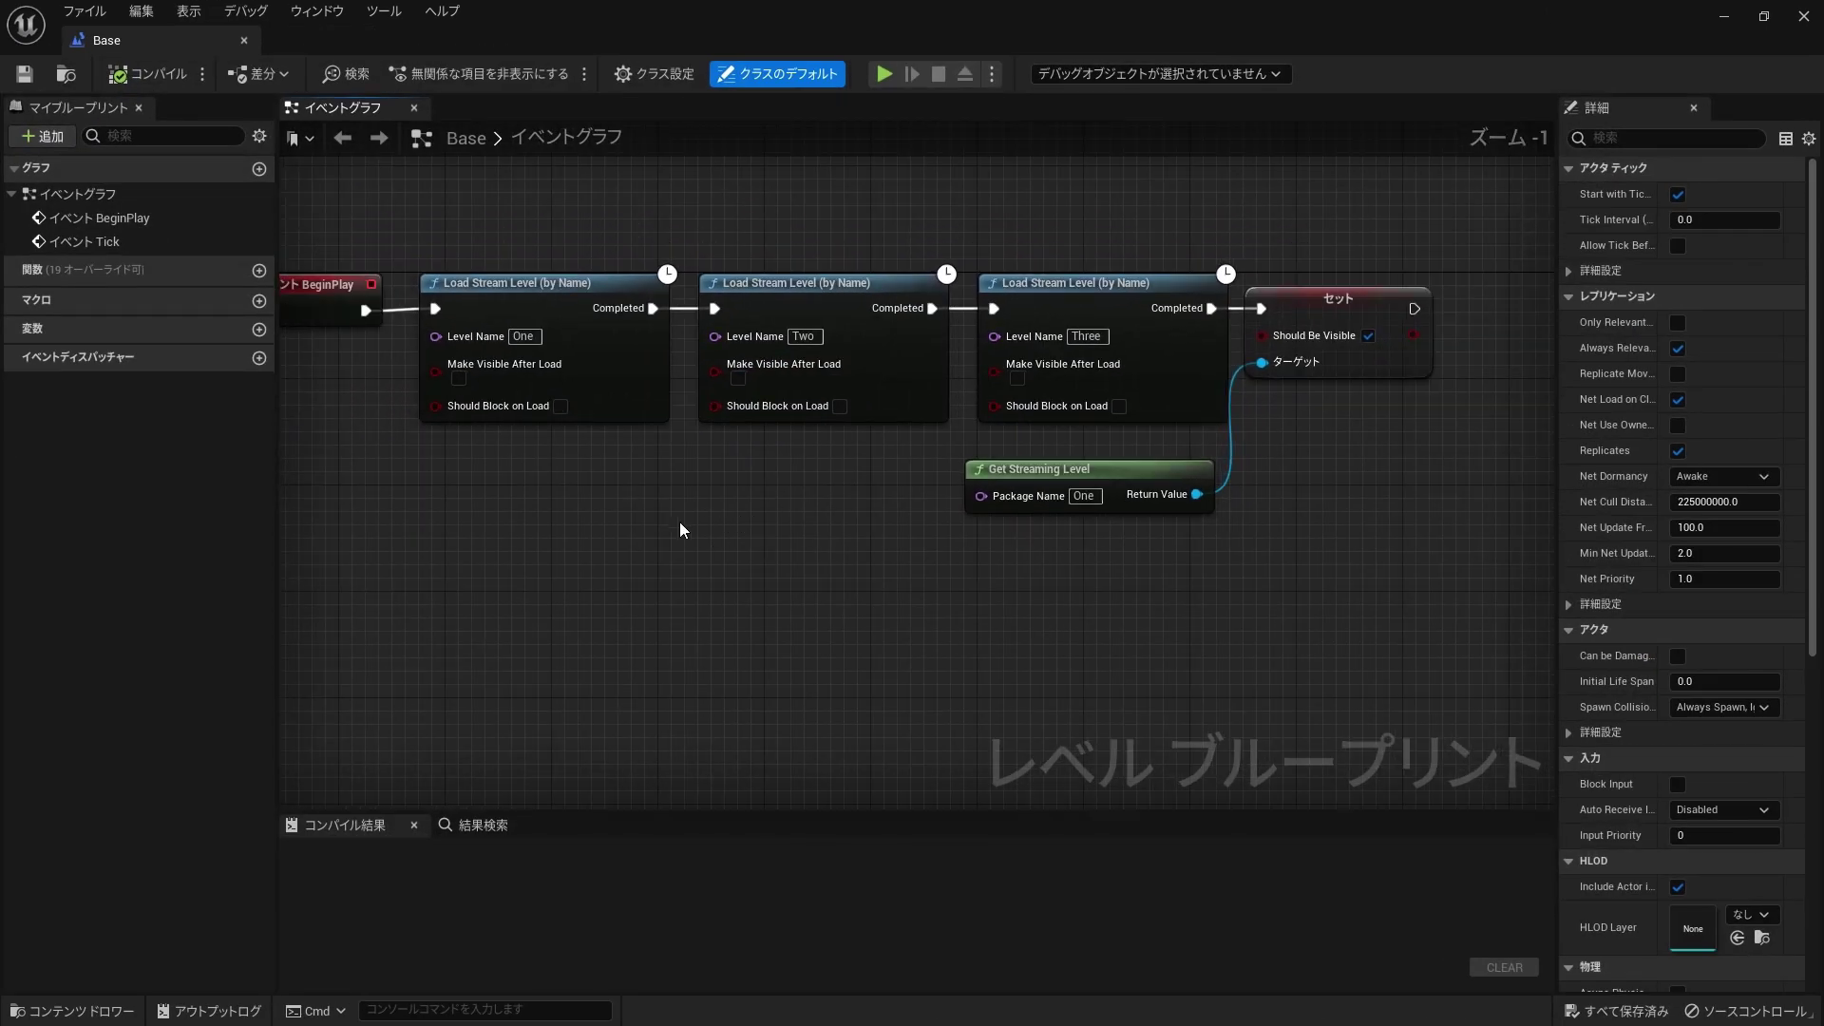
right_drag(905, 503, 980, 549)
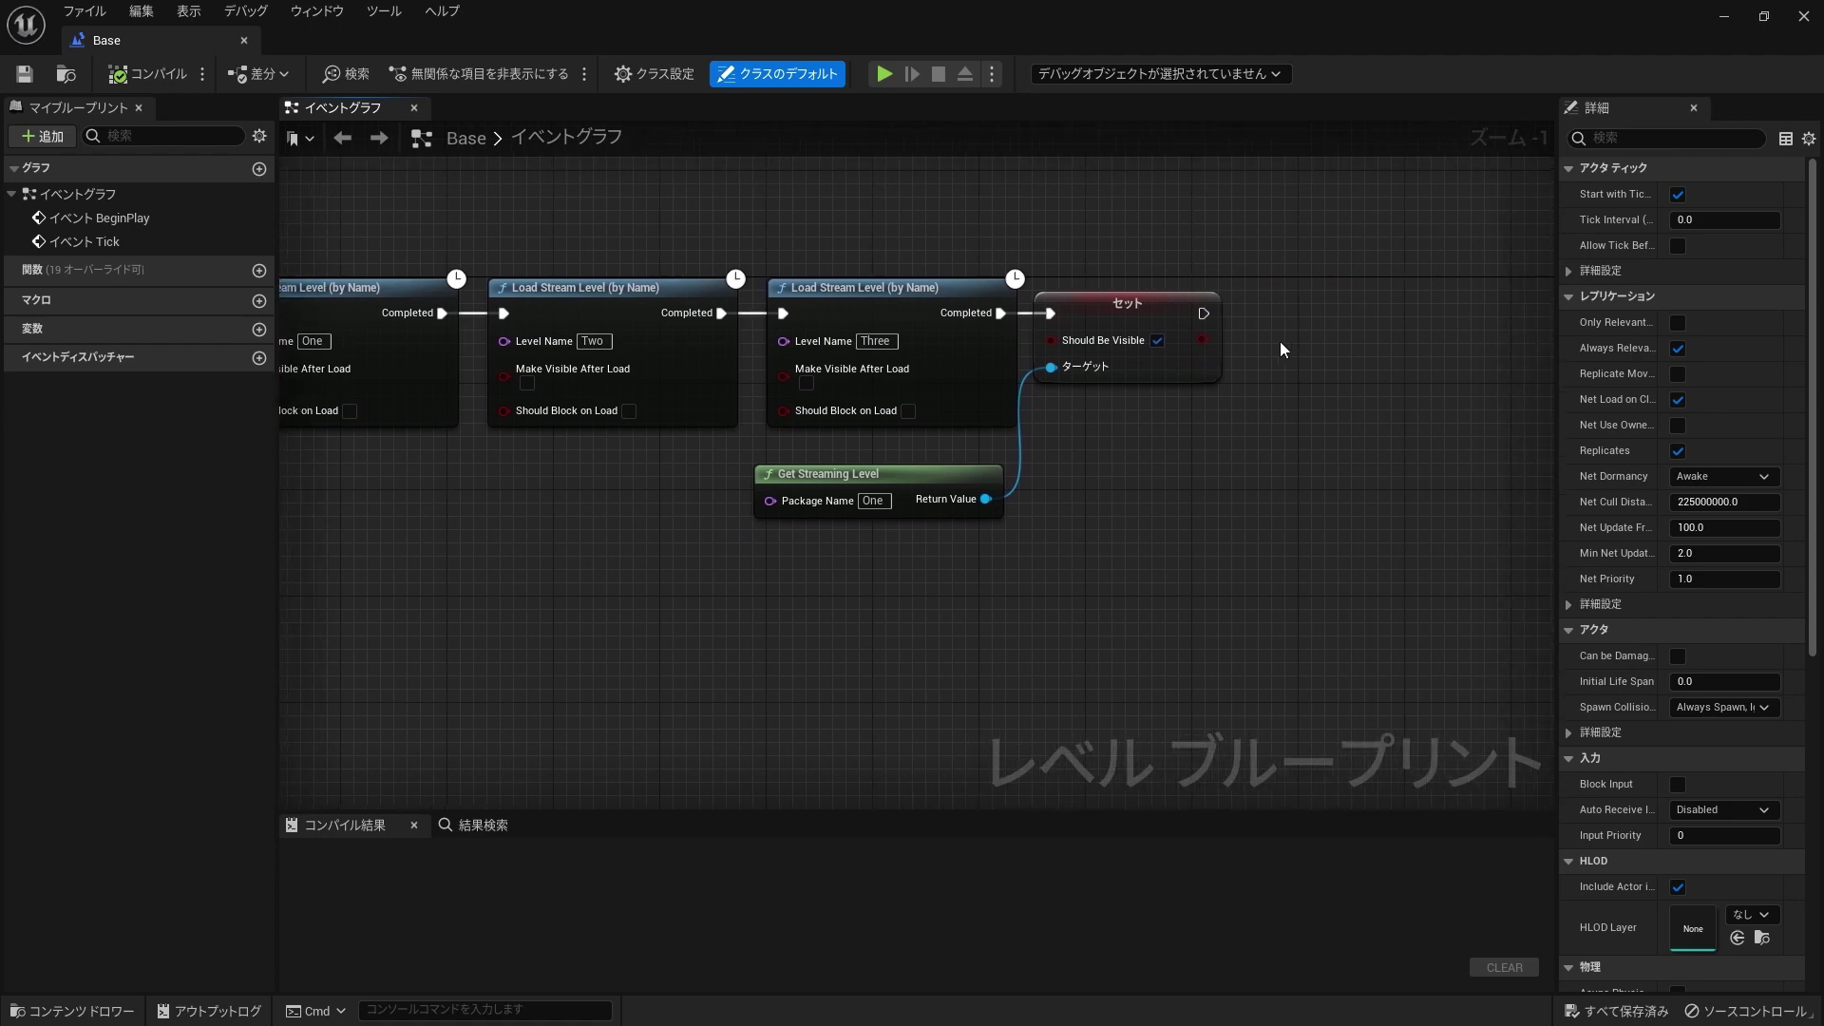
Step: Duplicate the Set Should Be Visible node with its Get Streaming Level node to extend the graph
drag(1185, 419, 1071, 477)
ctrl+click(968, 475)
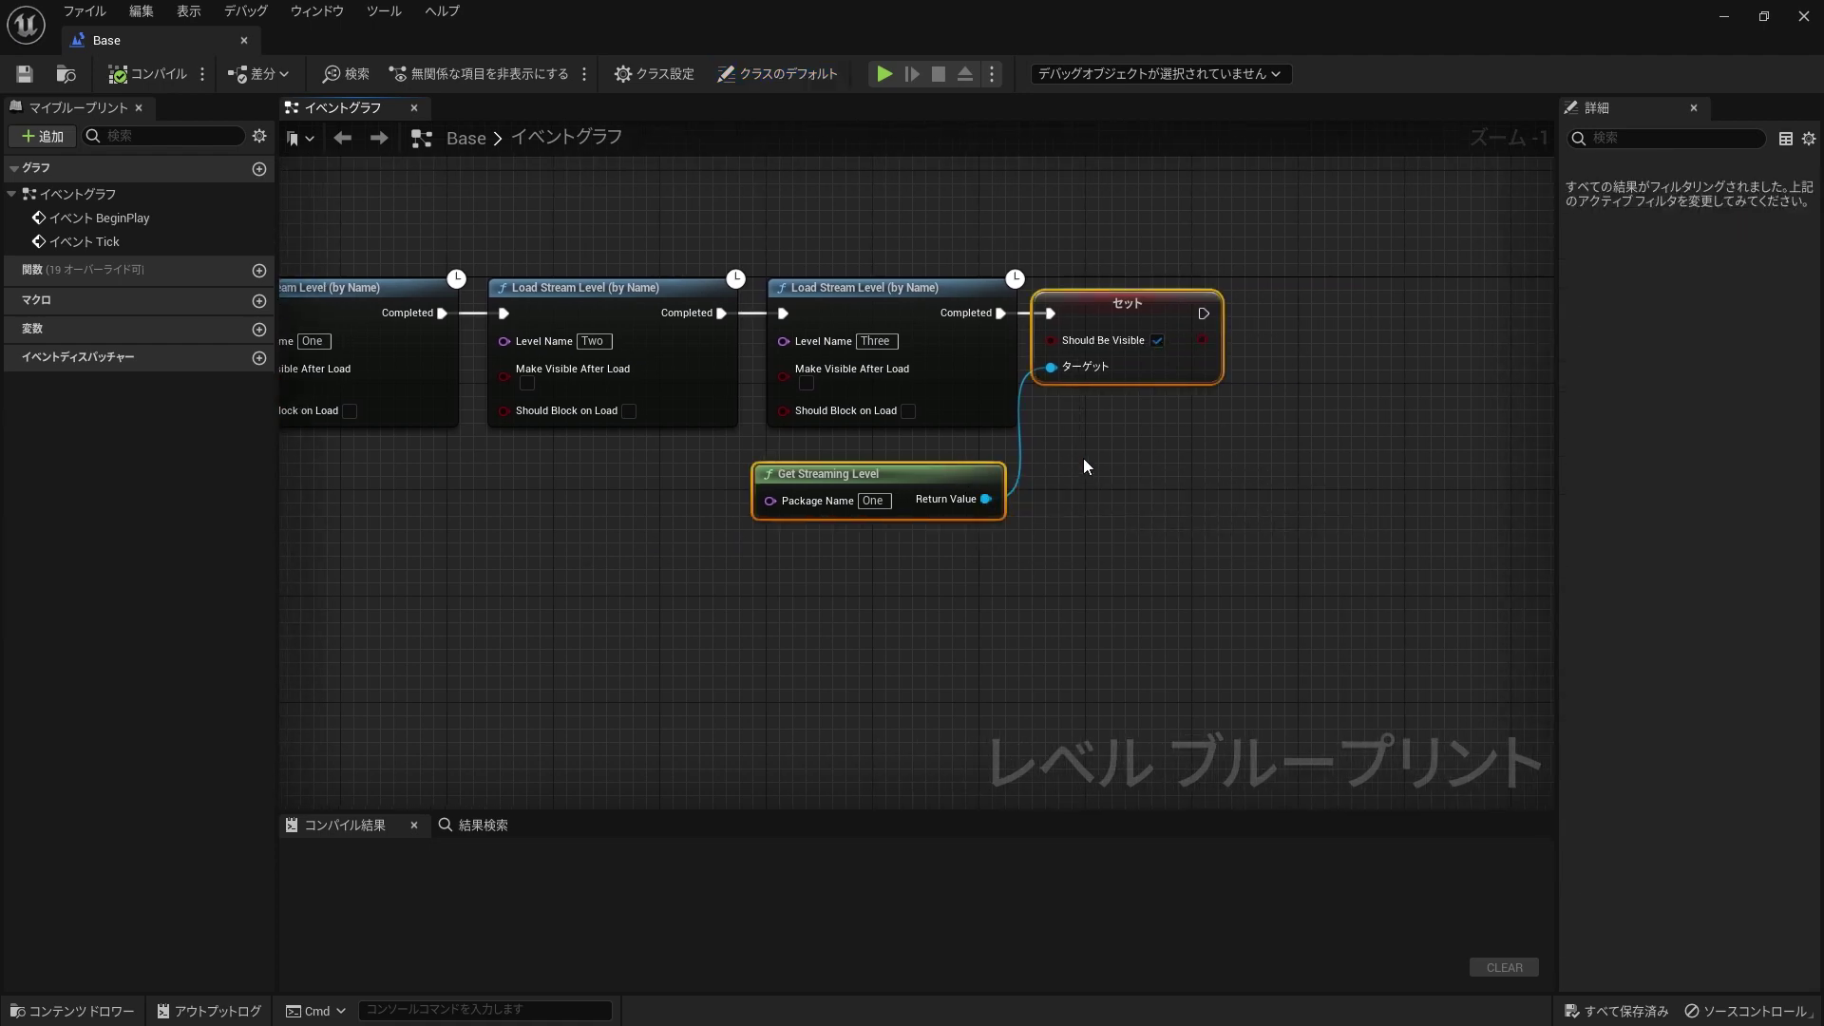
key(ctrl+d)
drag(1366, 308, 1343, 315)
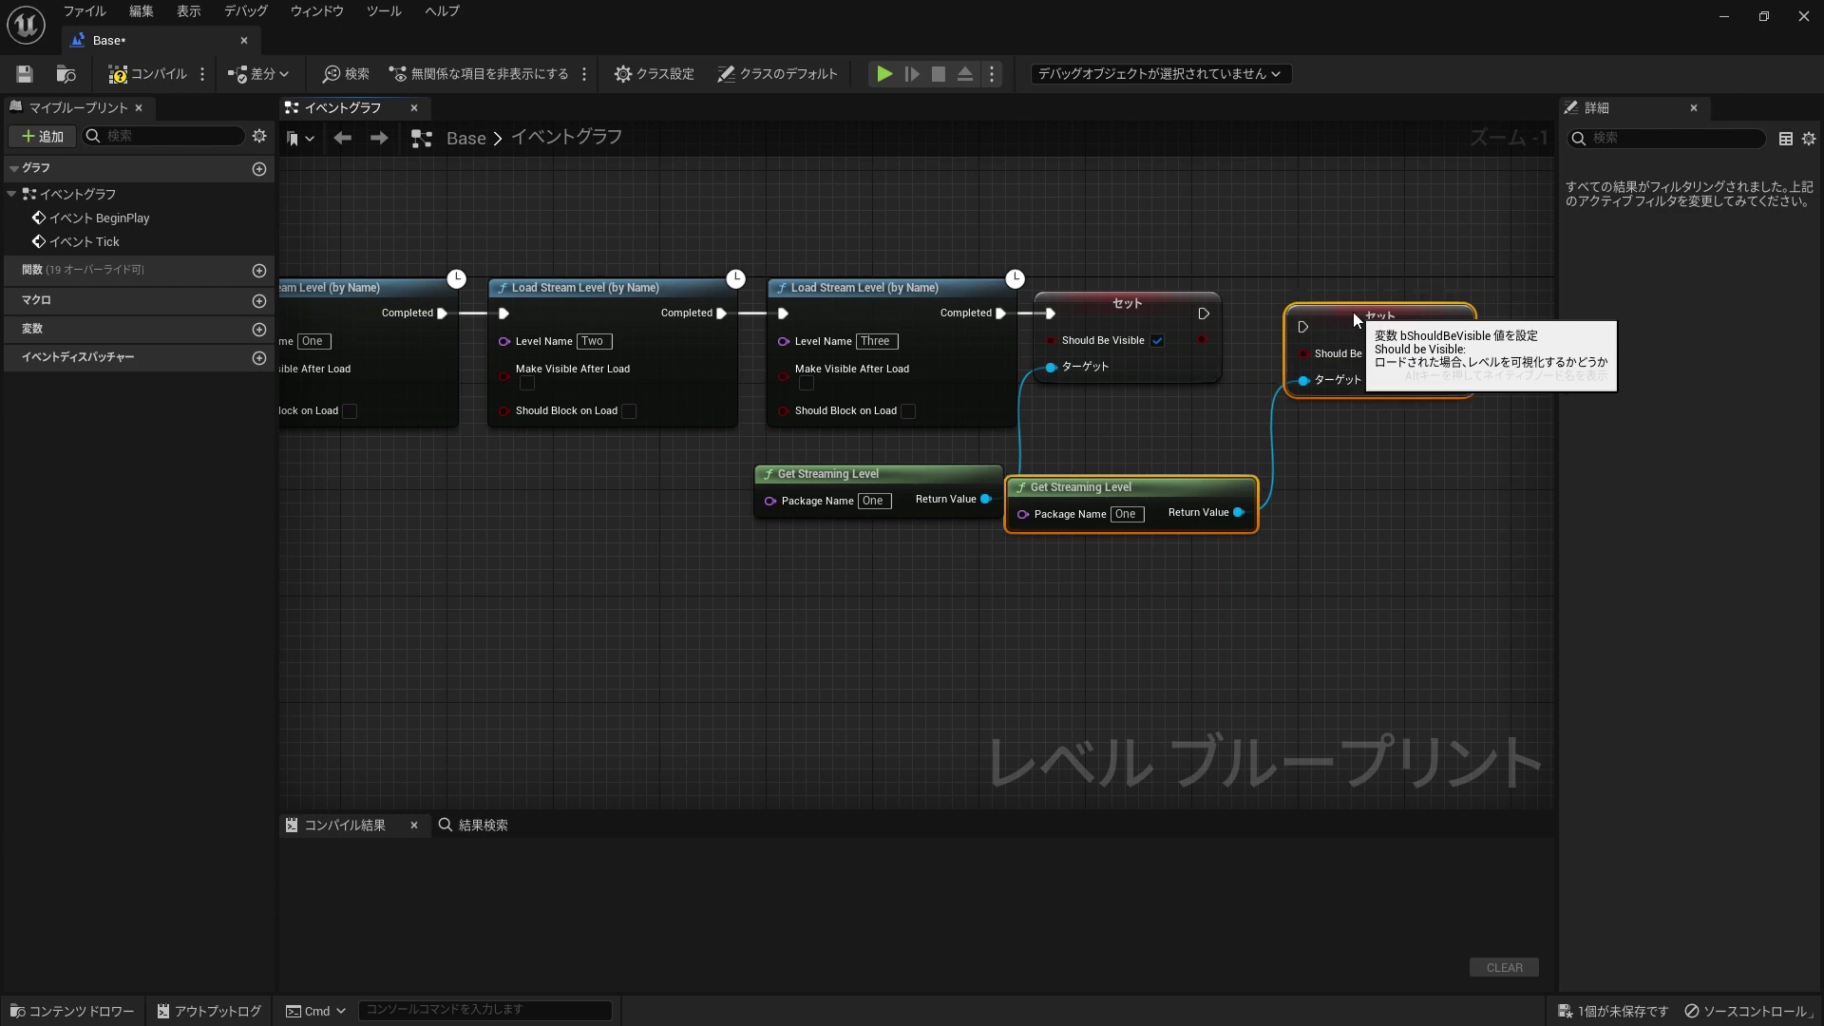
key(ctrl+z)
click(1199, 323)
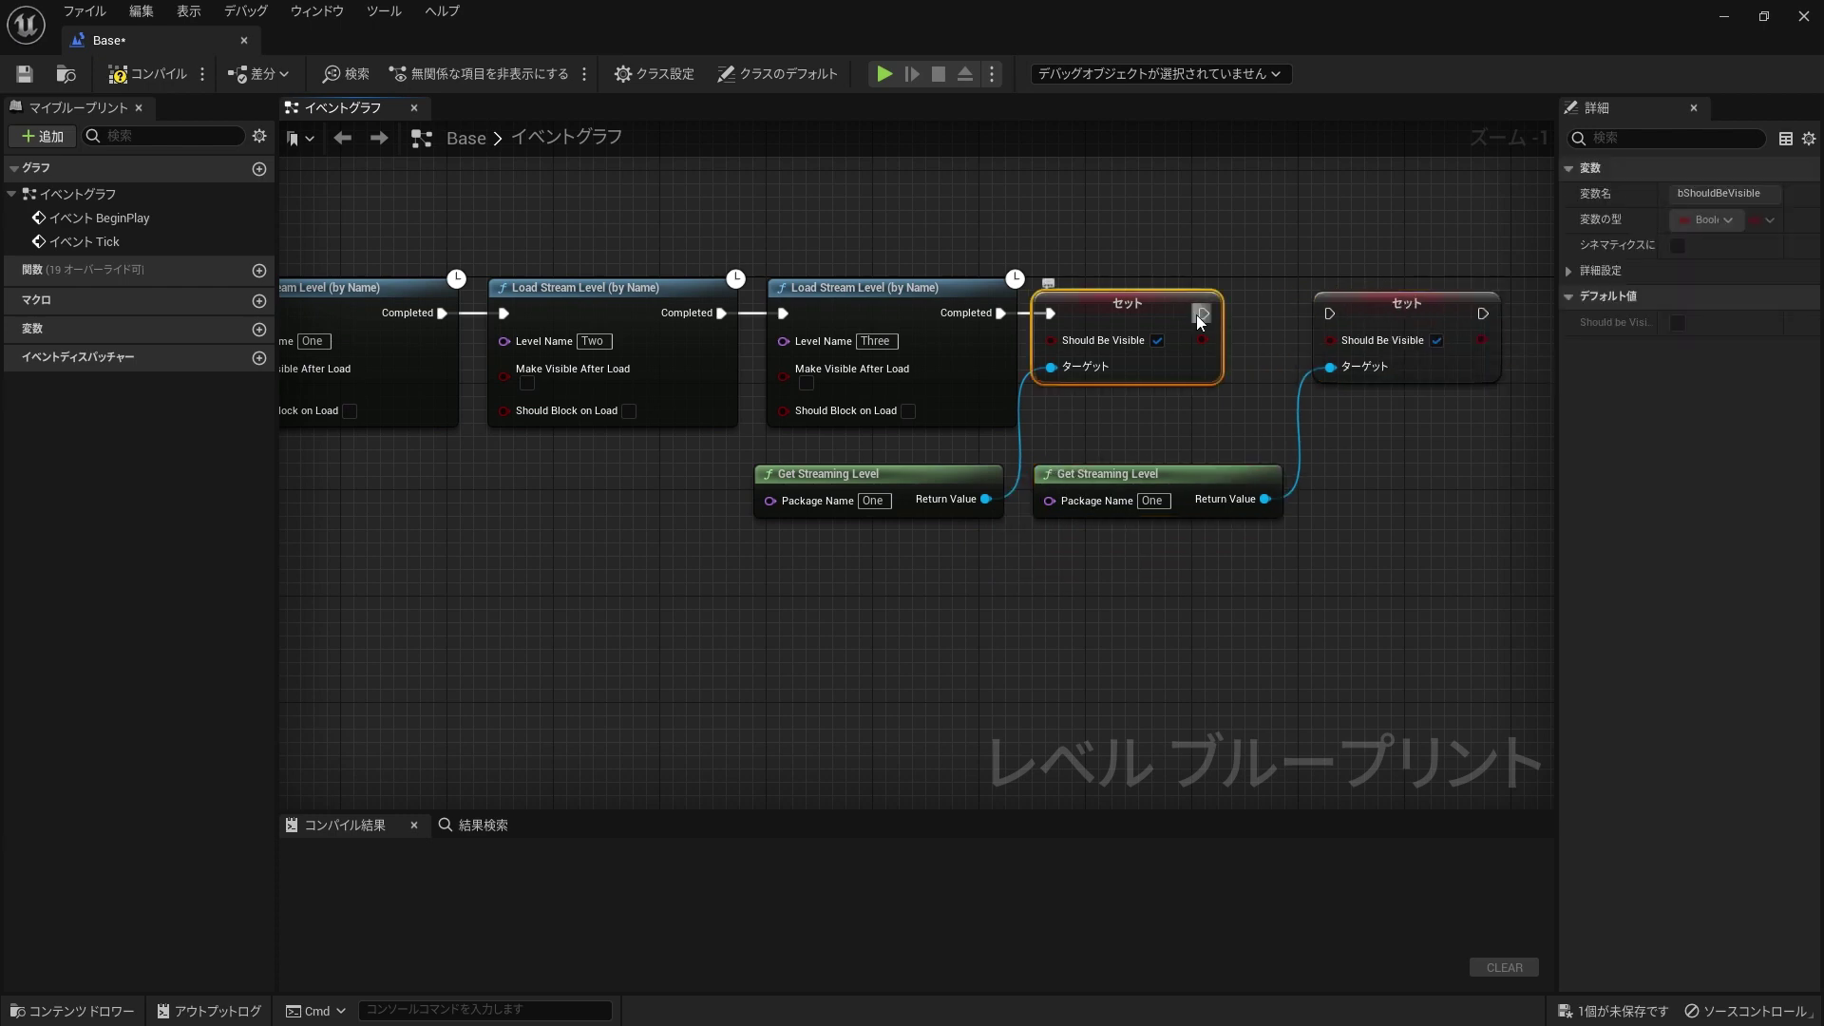
Step: Set the duplicated Get Streaming Level's package name to Two and link its Set node close behind the first one
click(1142, 501)
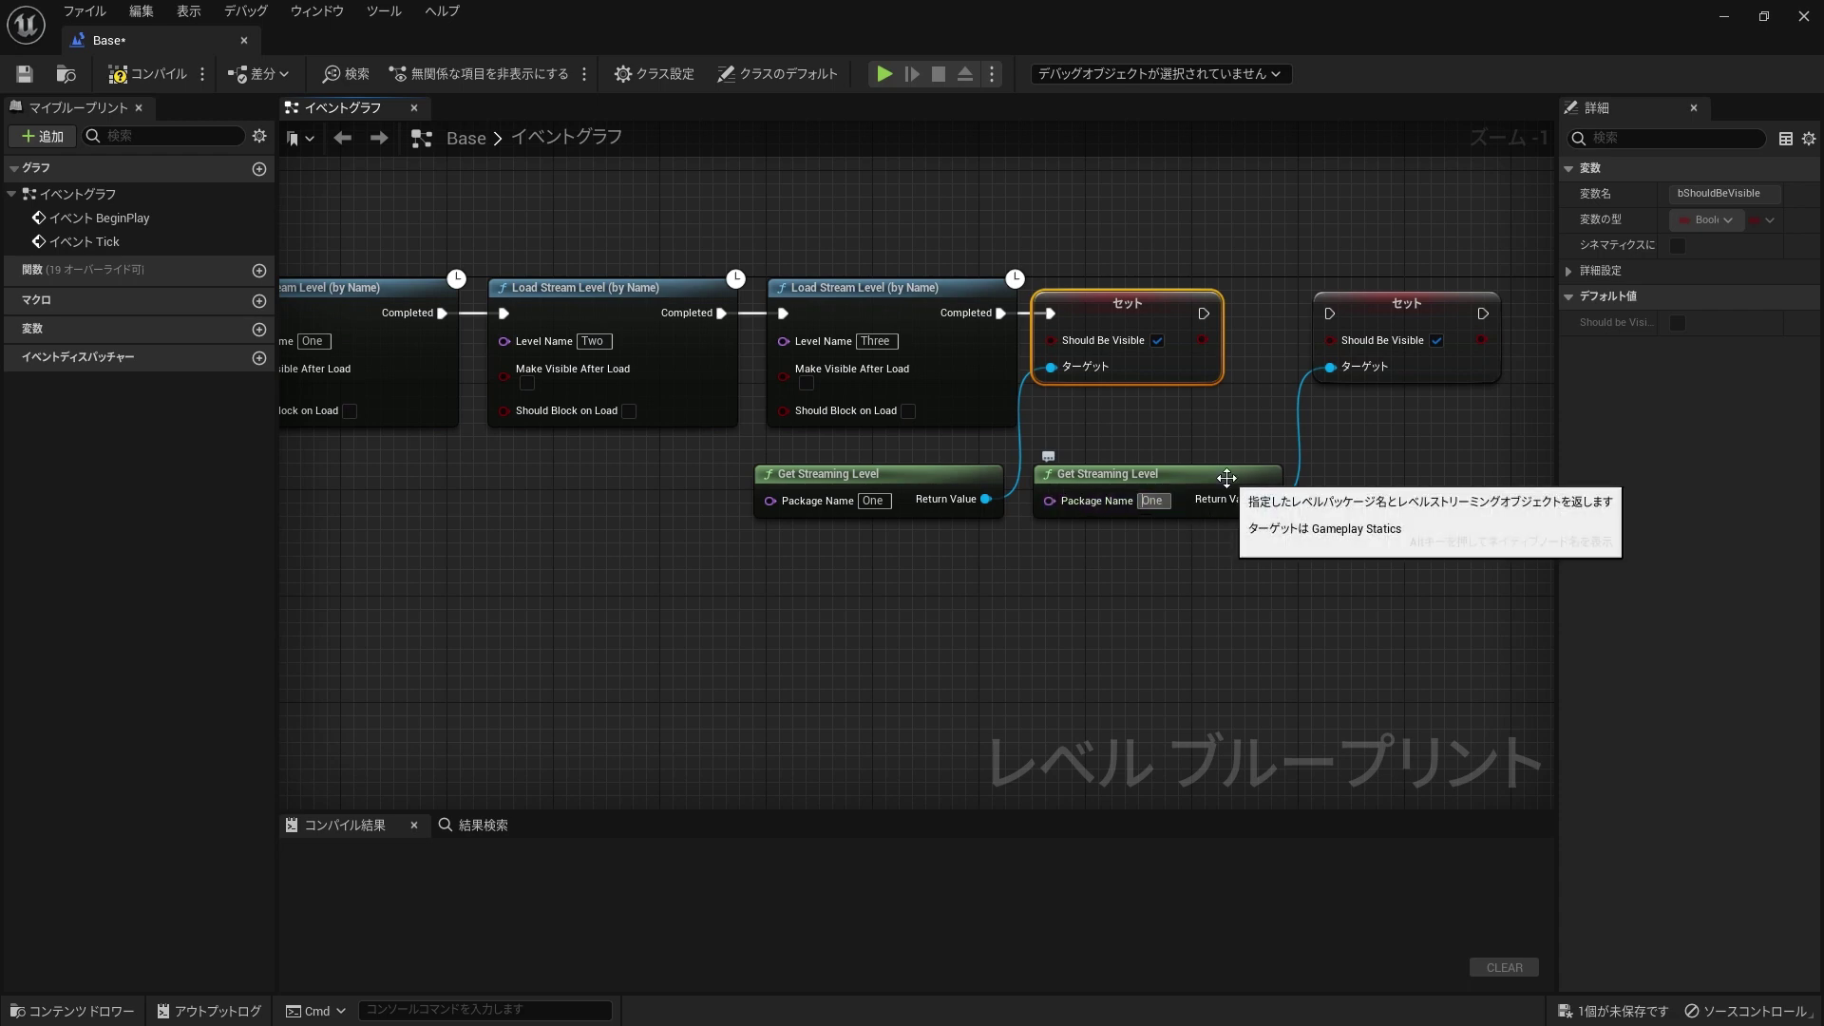
text(Tw)
key(Delete)
key(Delete)
key(Delete)
drag(1203, 314, 1331, 316)
scroll(1416, 489, down, 1)
right_drag(1415, 488, 1176, 511)
click(1348, 385)
click(1210, 382)
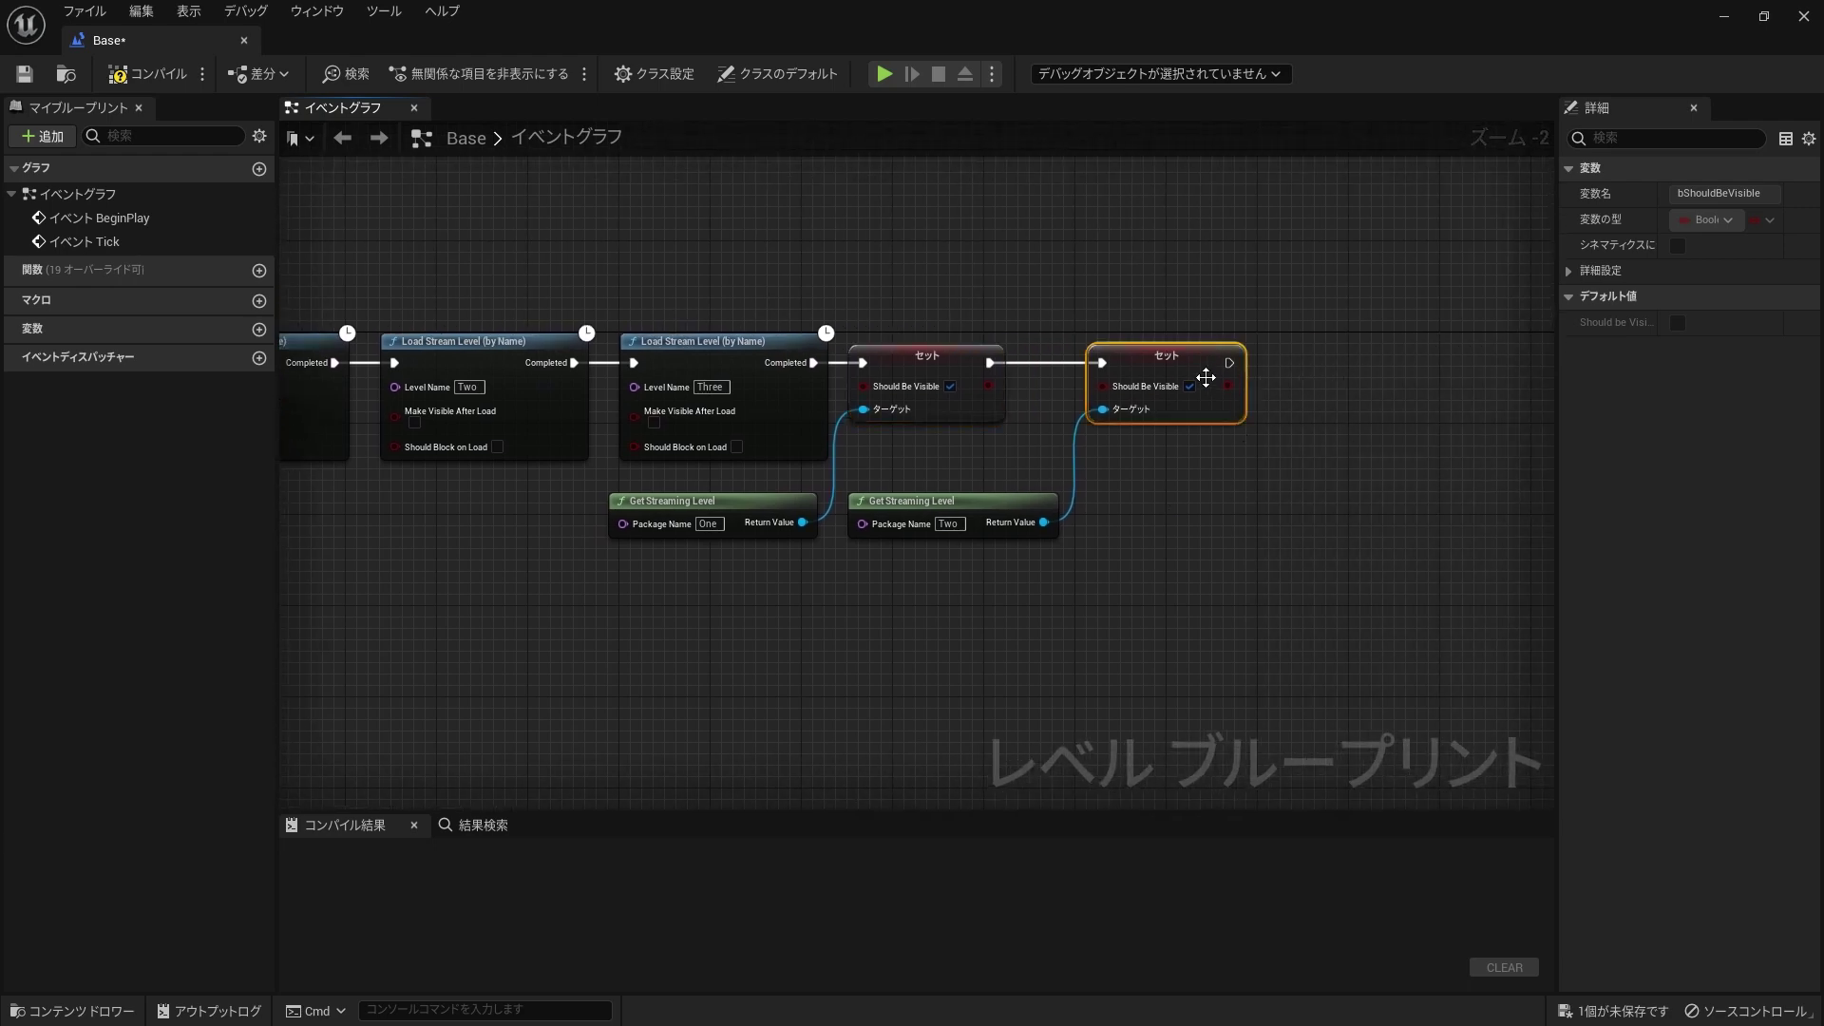
Step: Append a copy of the second Set and Get Streaming Level pair to the execution chain, with package name Three
drag(1209, 382, 1025, 558)
key(ctrl+c)
key(ctrl+v)
drag(1380, 499, 1345, 361)
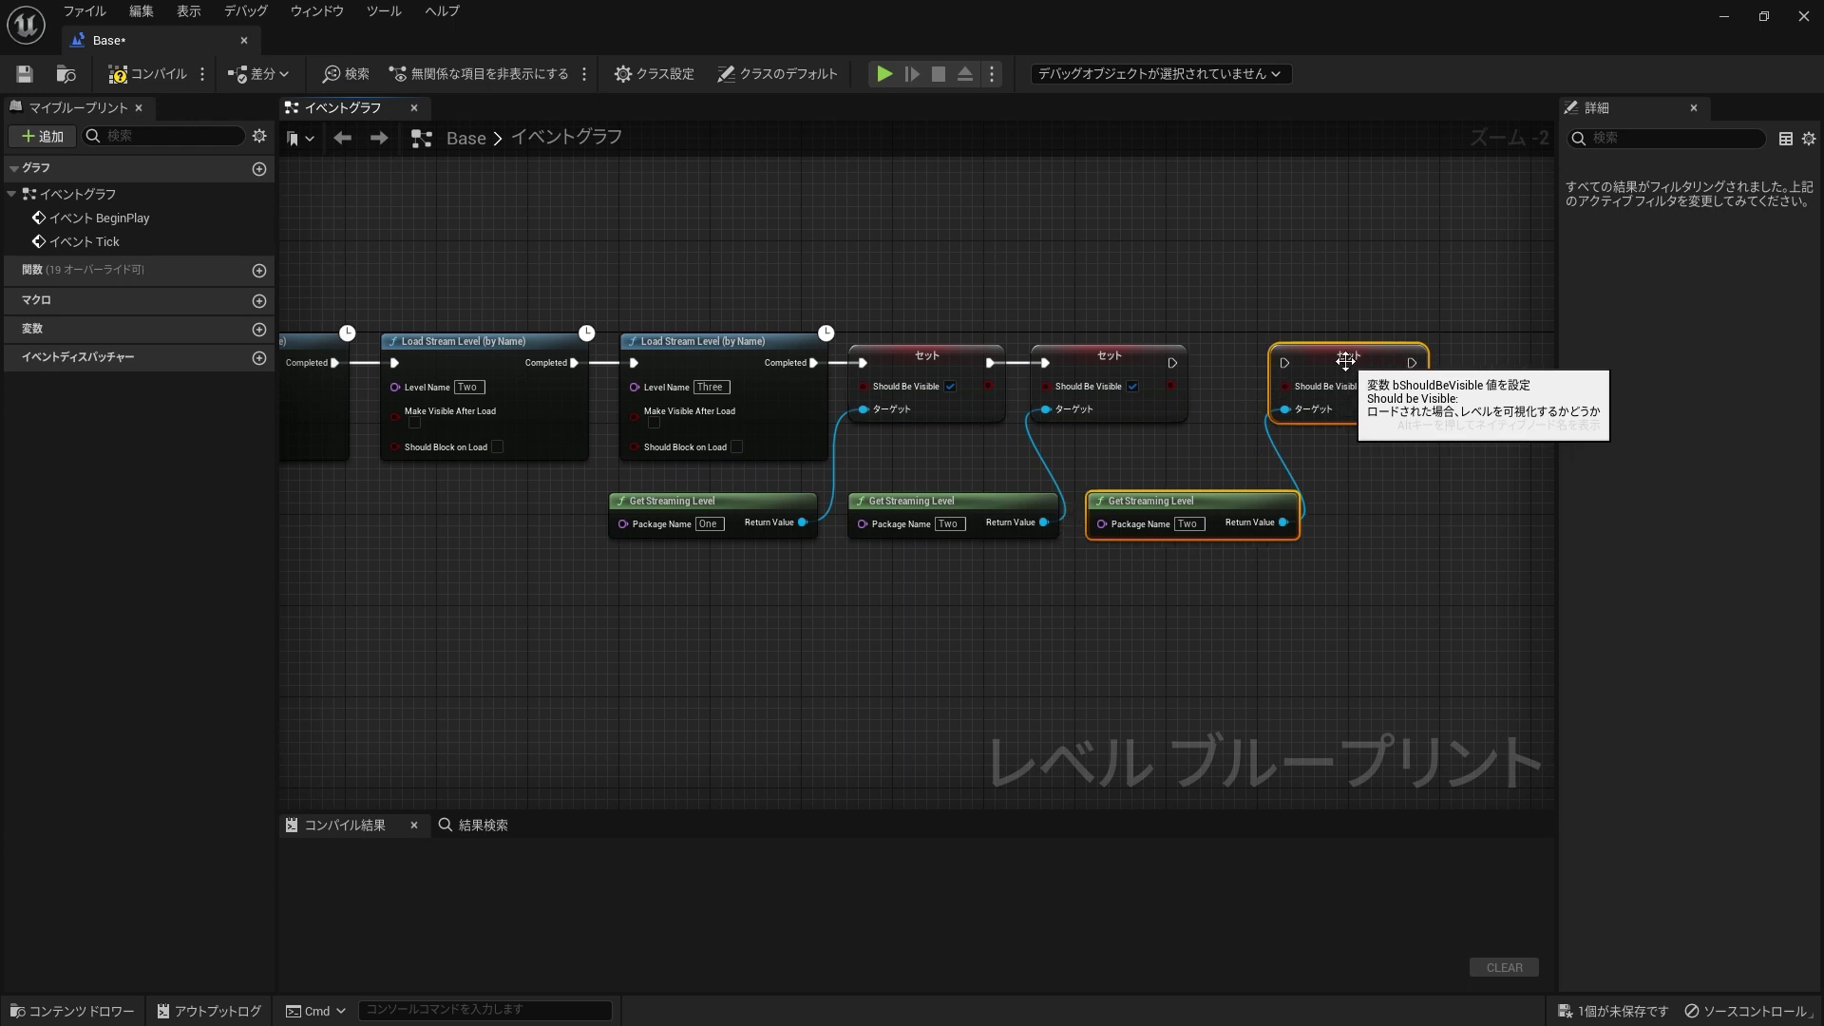
drag(1173, 363, 1277, 362)
click(1188, 524)
text(Three)
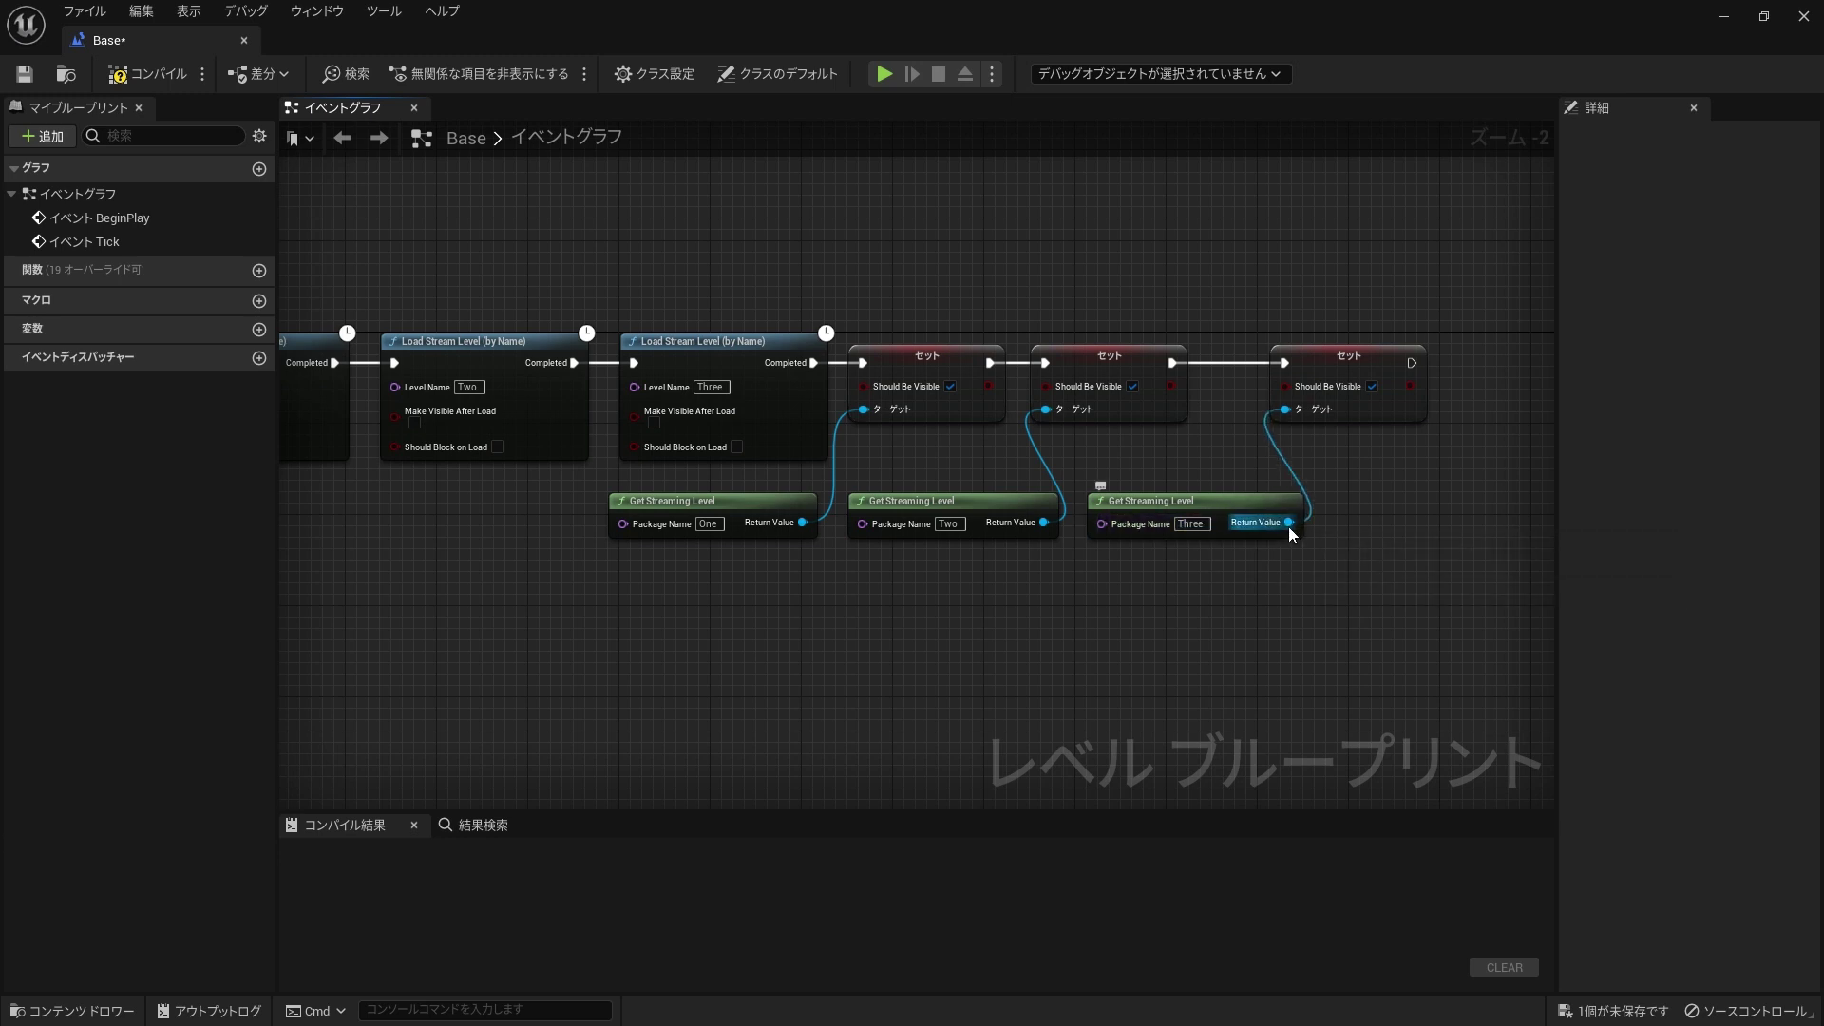
Step: Compile and save the level blueprint, and play Base to check that all three sub-levels are displayed
click(147, 73)
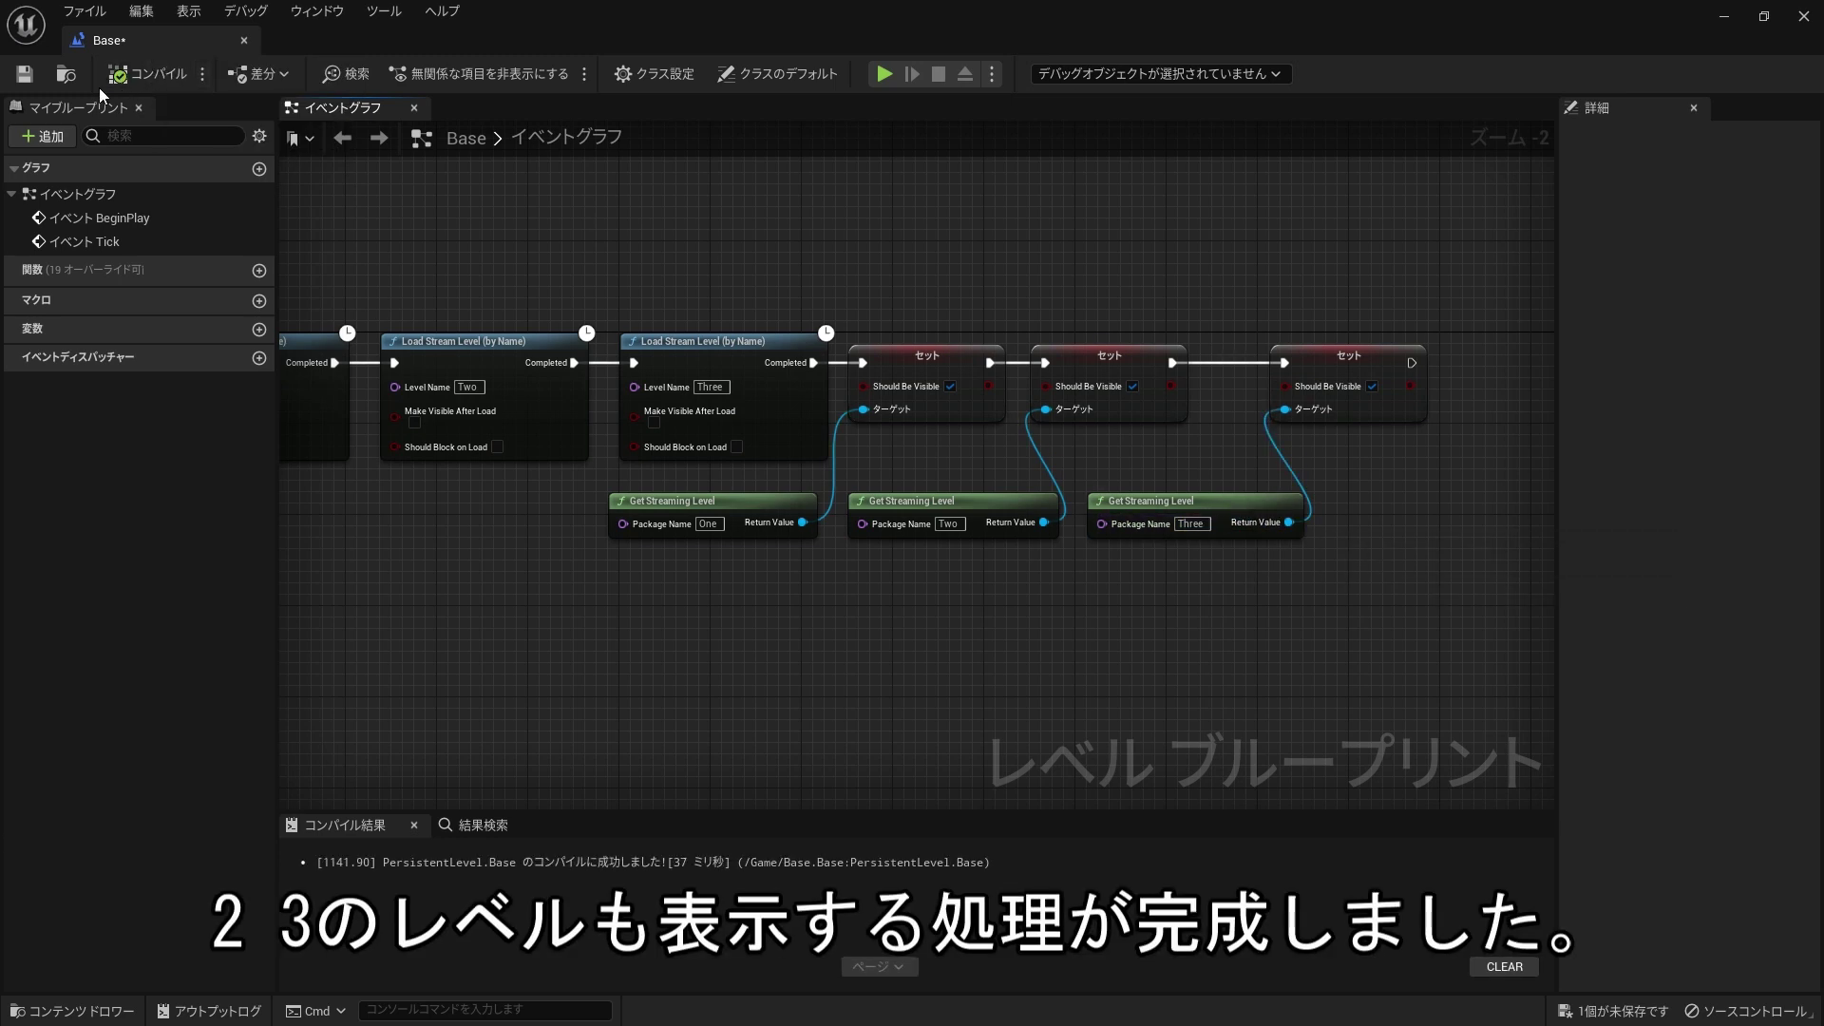
click(23, 73)
click(1719, 21)
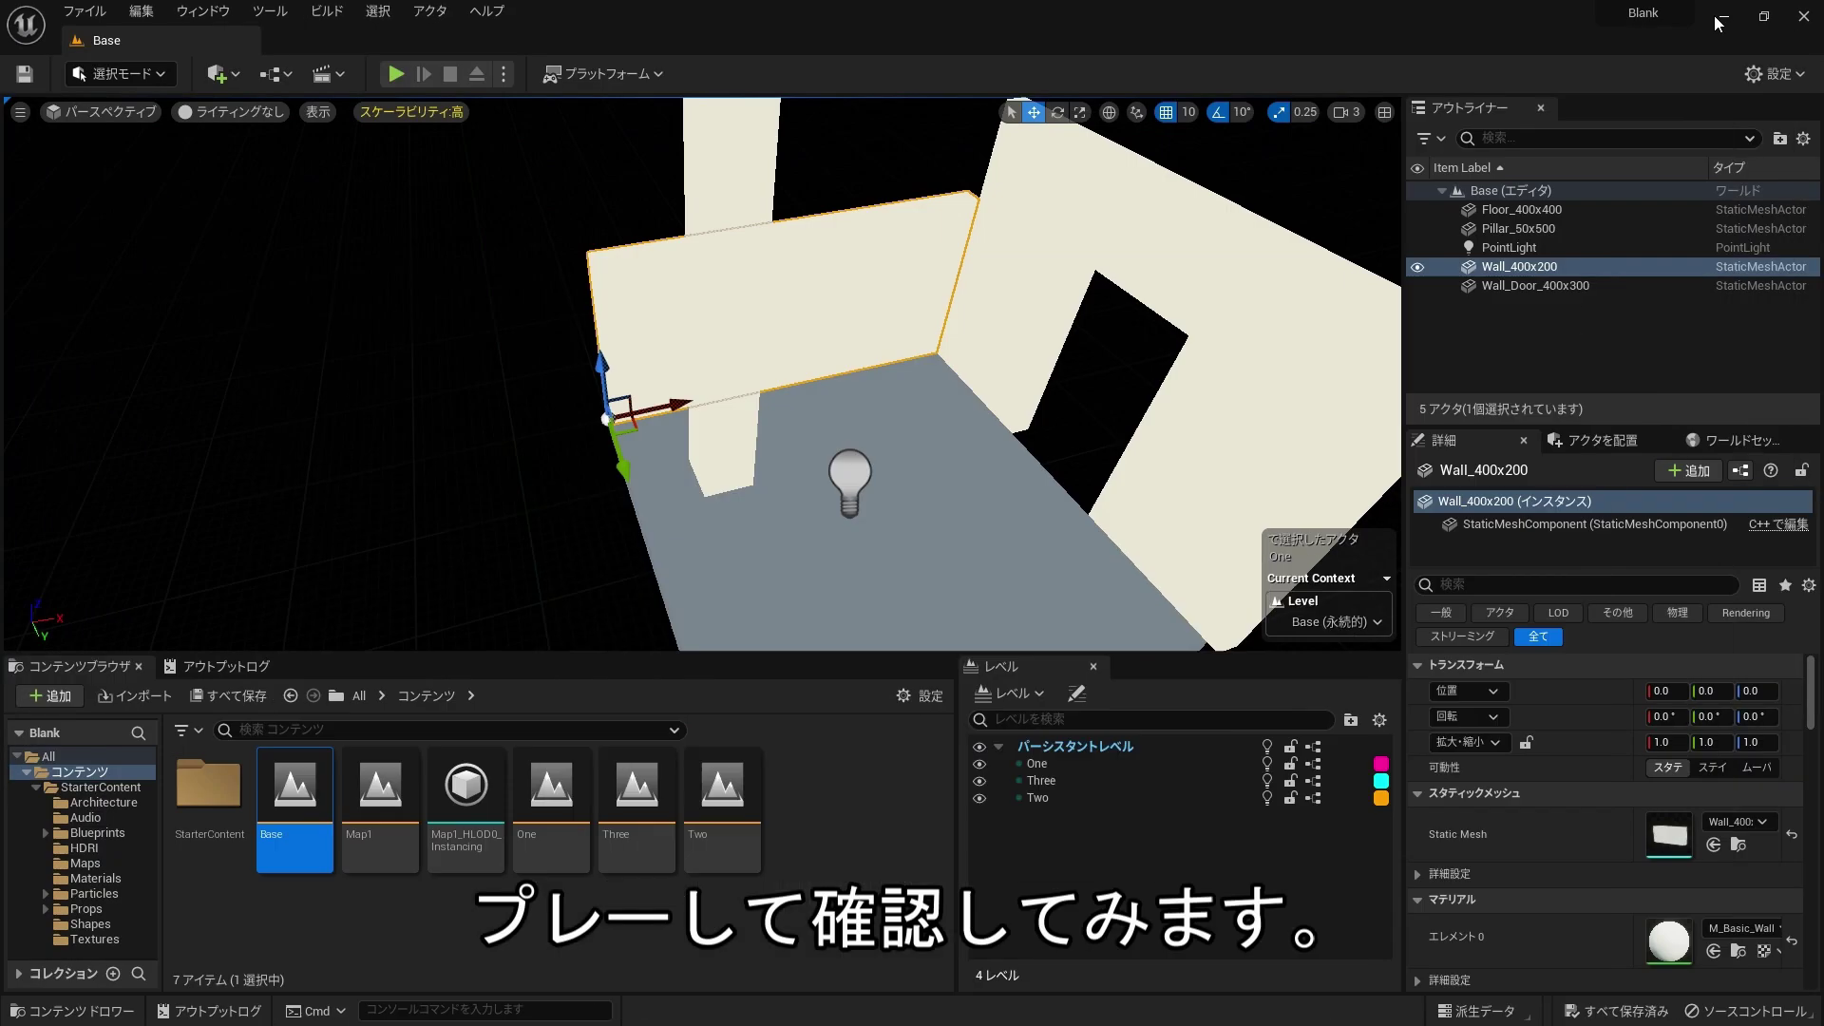
click(392, 78)
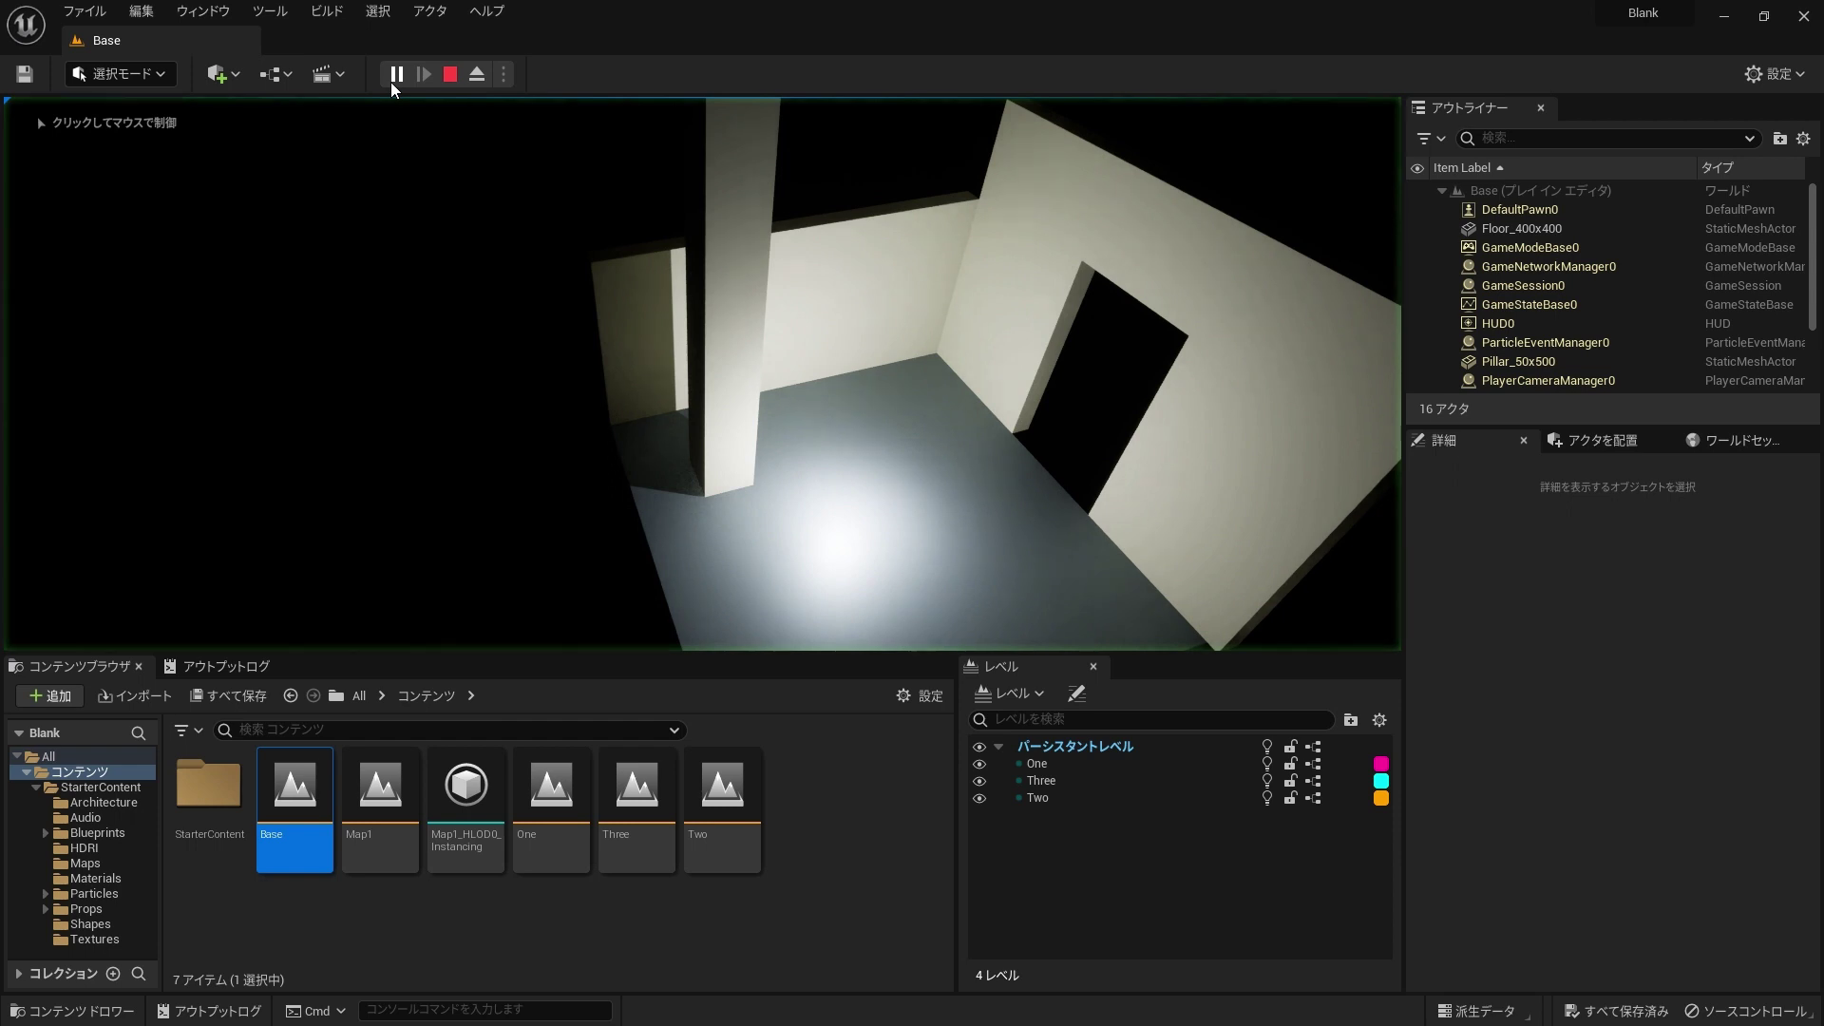
key(Escape)
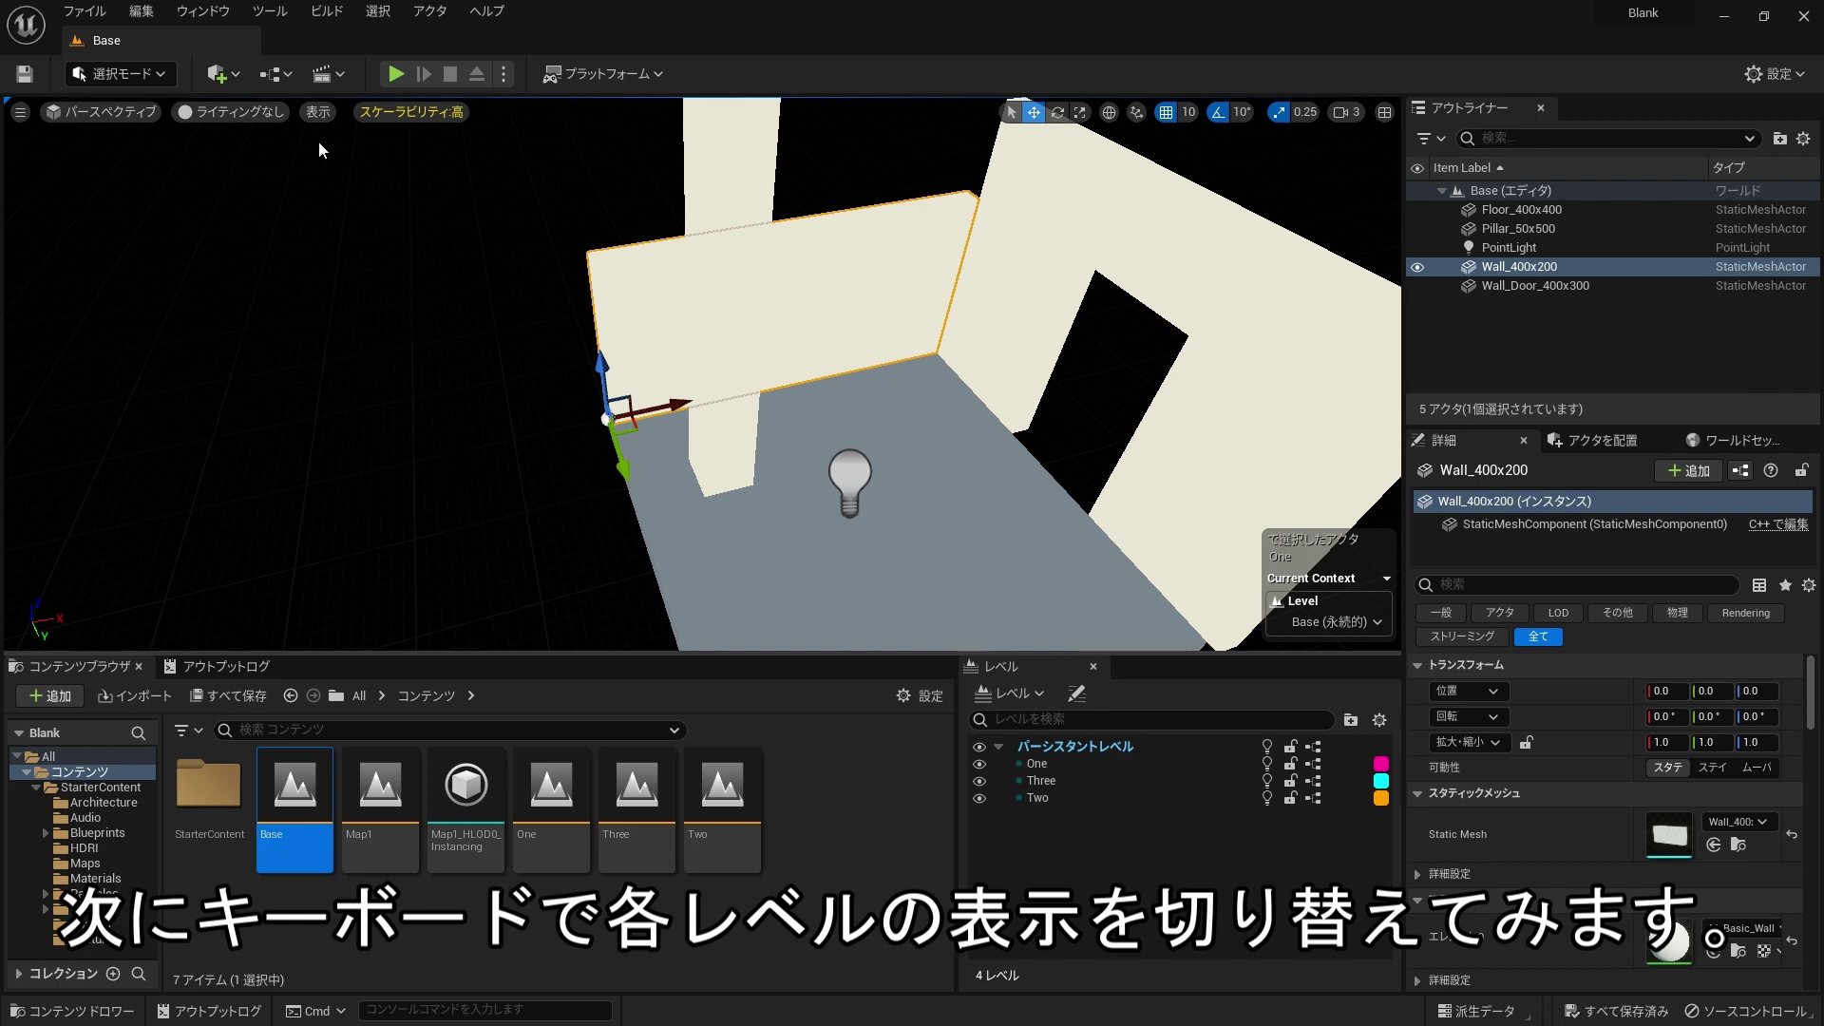
Step: Reopen the Base level blueprint at the start of the BeginPlay chain
click(275, 73)
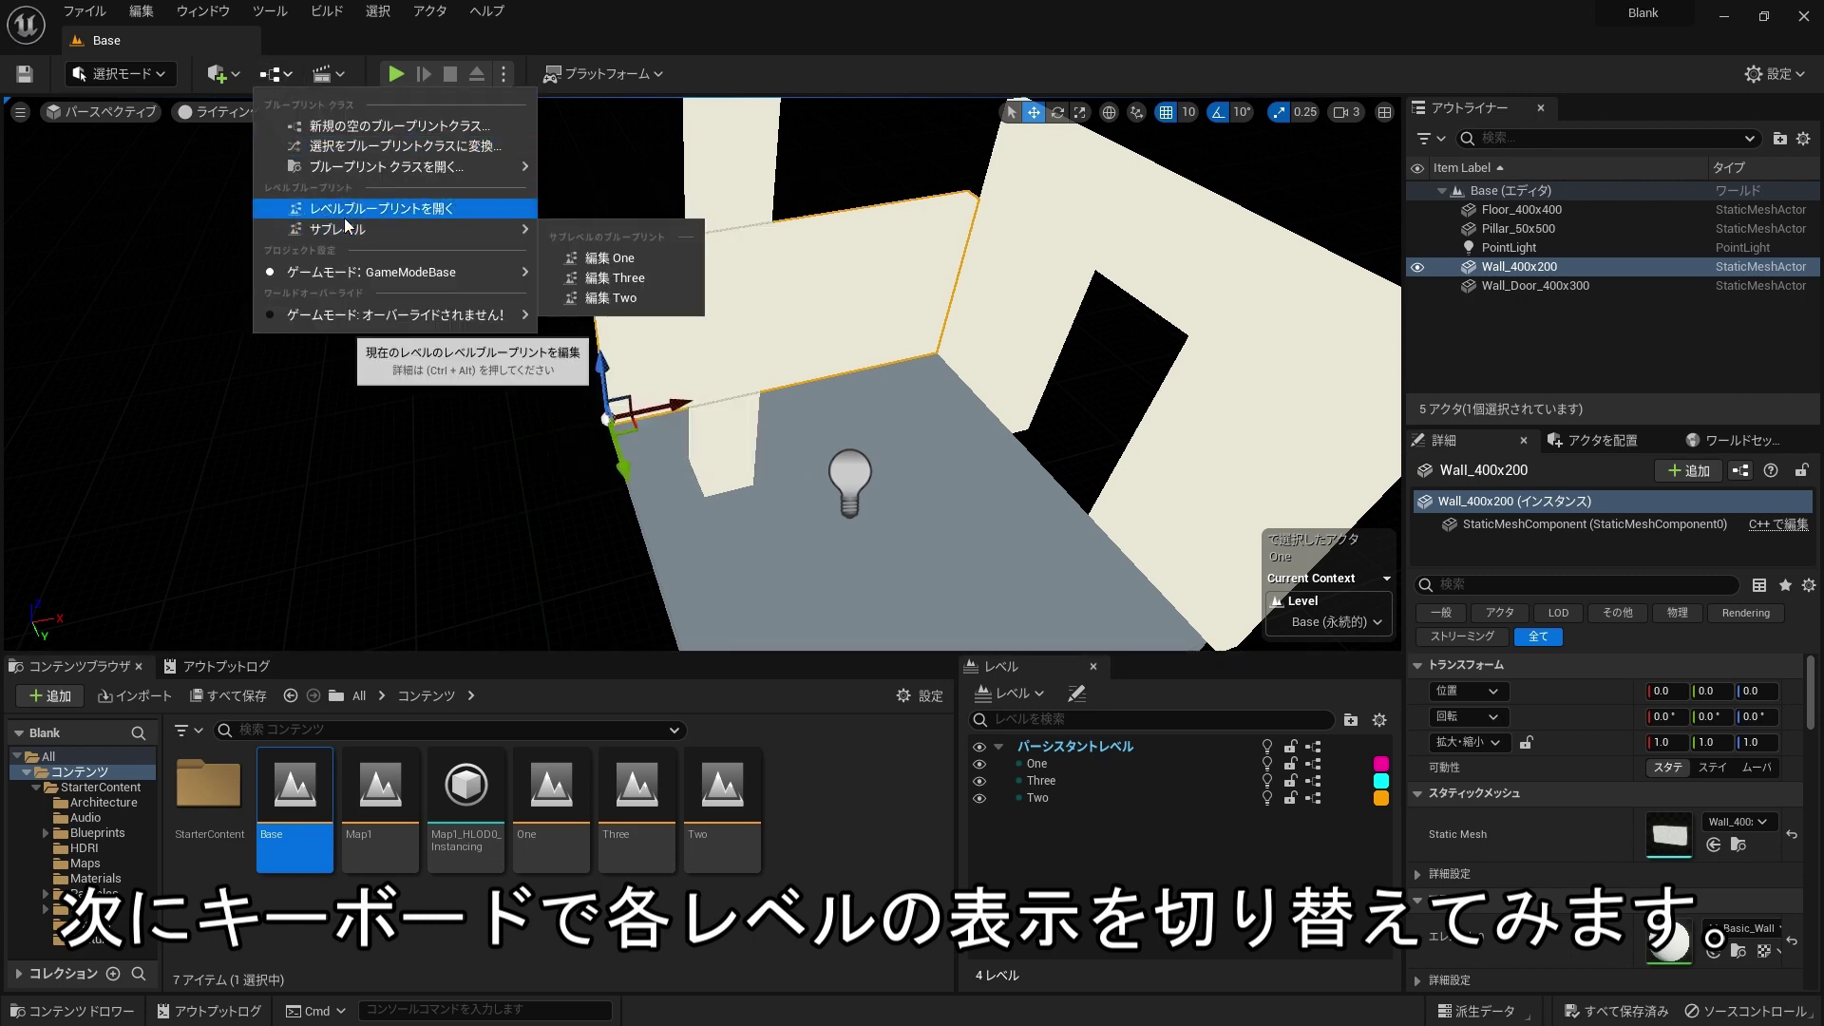
click(346, 215)
right_drag(787, 589, 1018, 469)
right_drag(285, 497, 407, 493)
Step: Add a Num 1 debug key event below the BeginPlay chain, searching the nodes for キーボード
right_click(450, 453)
text(k)
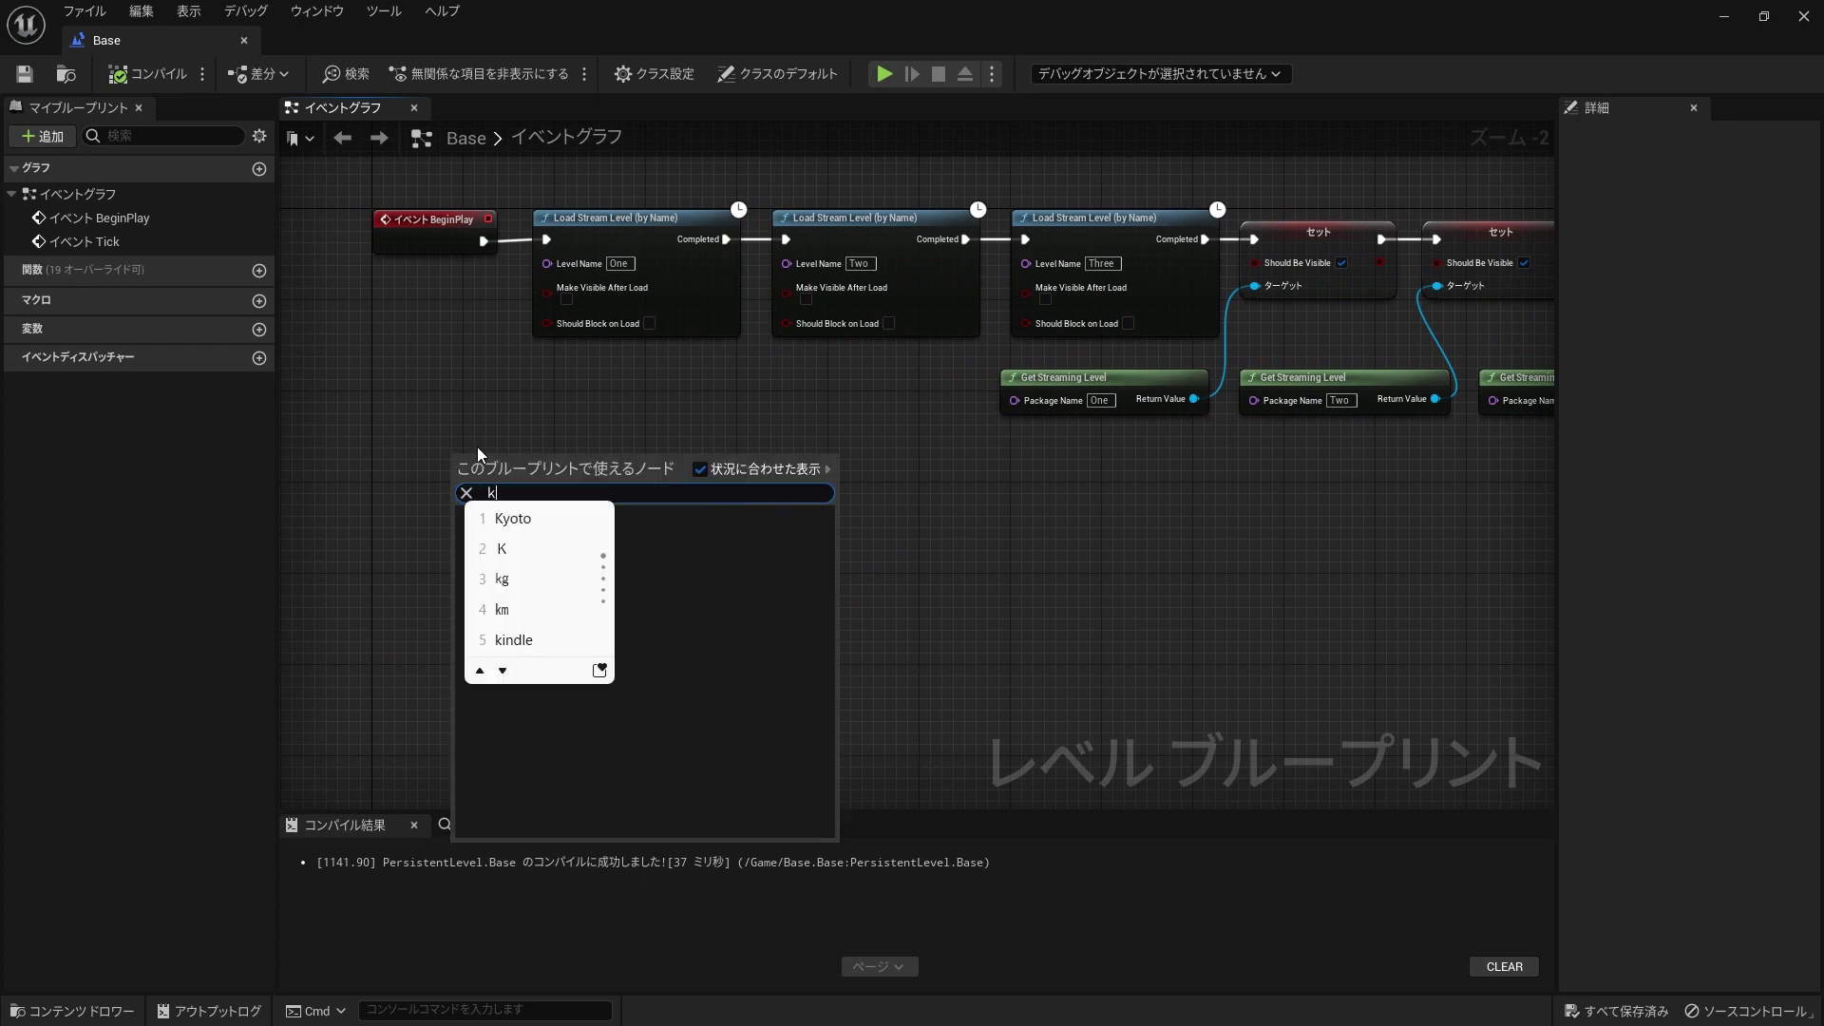
text(i-bo-do)
key(Return)
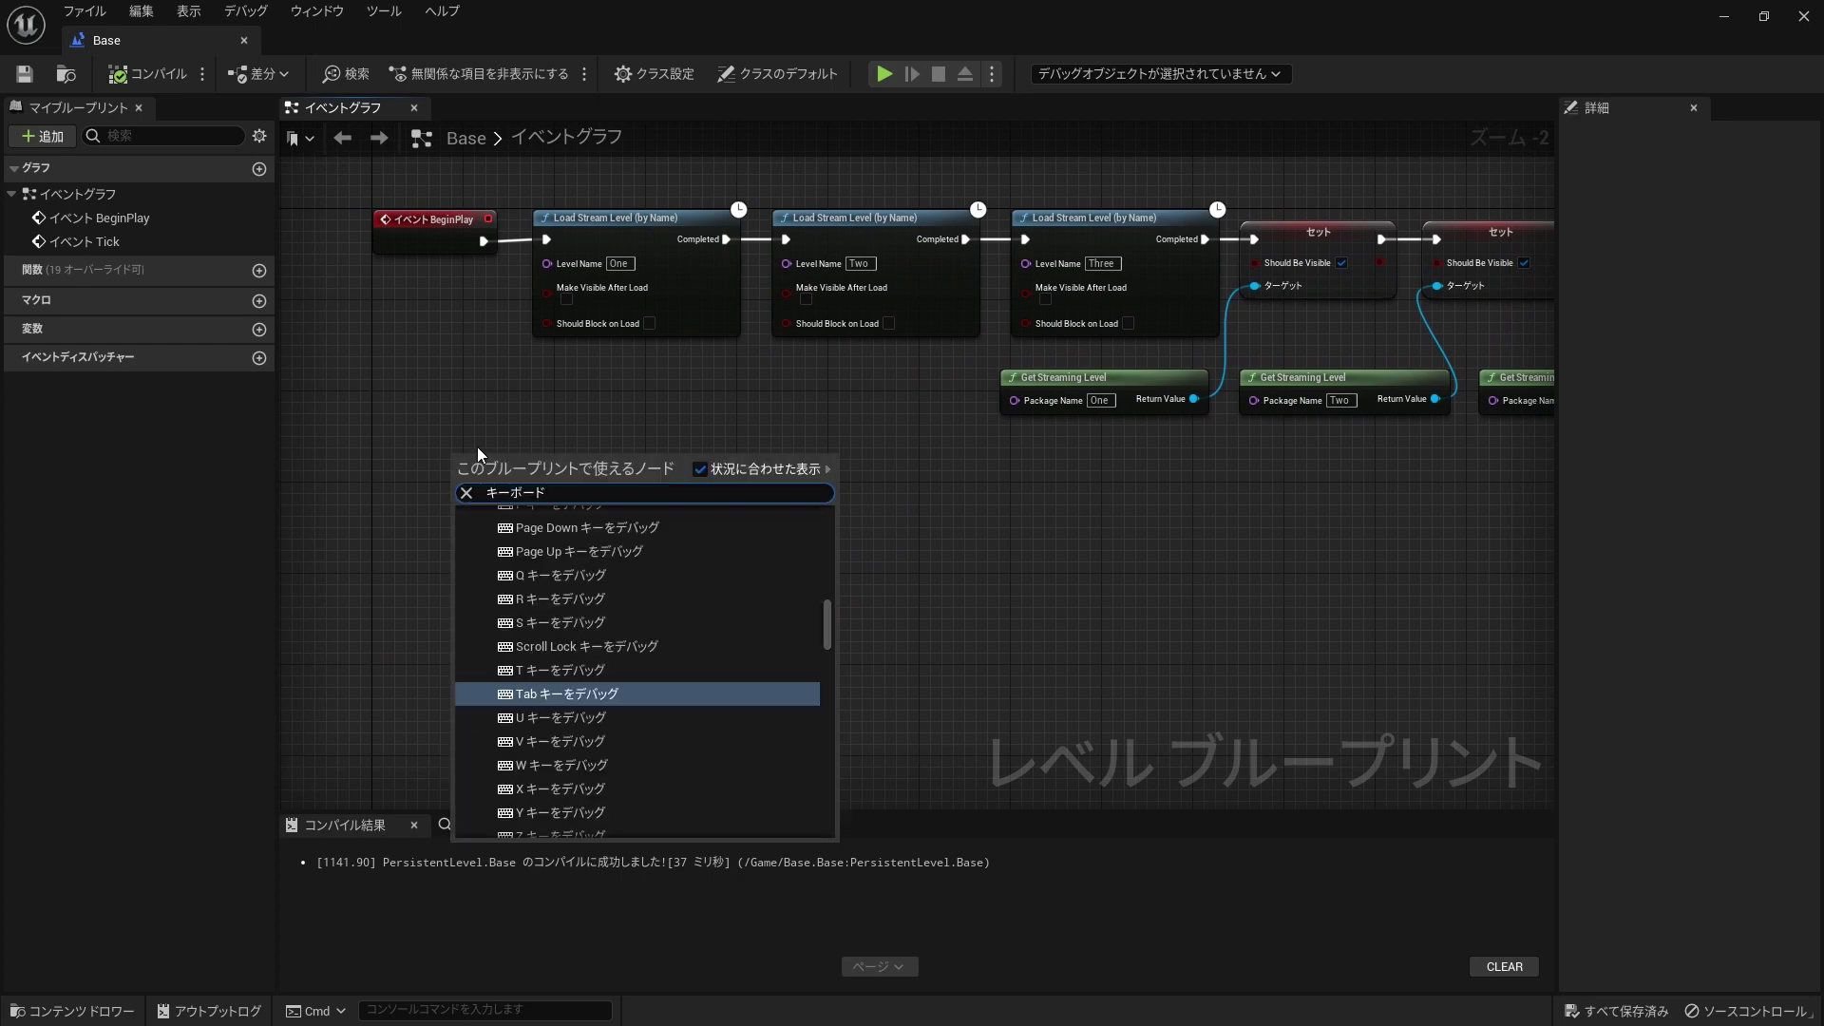
scroll(623, 752, up, 5)
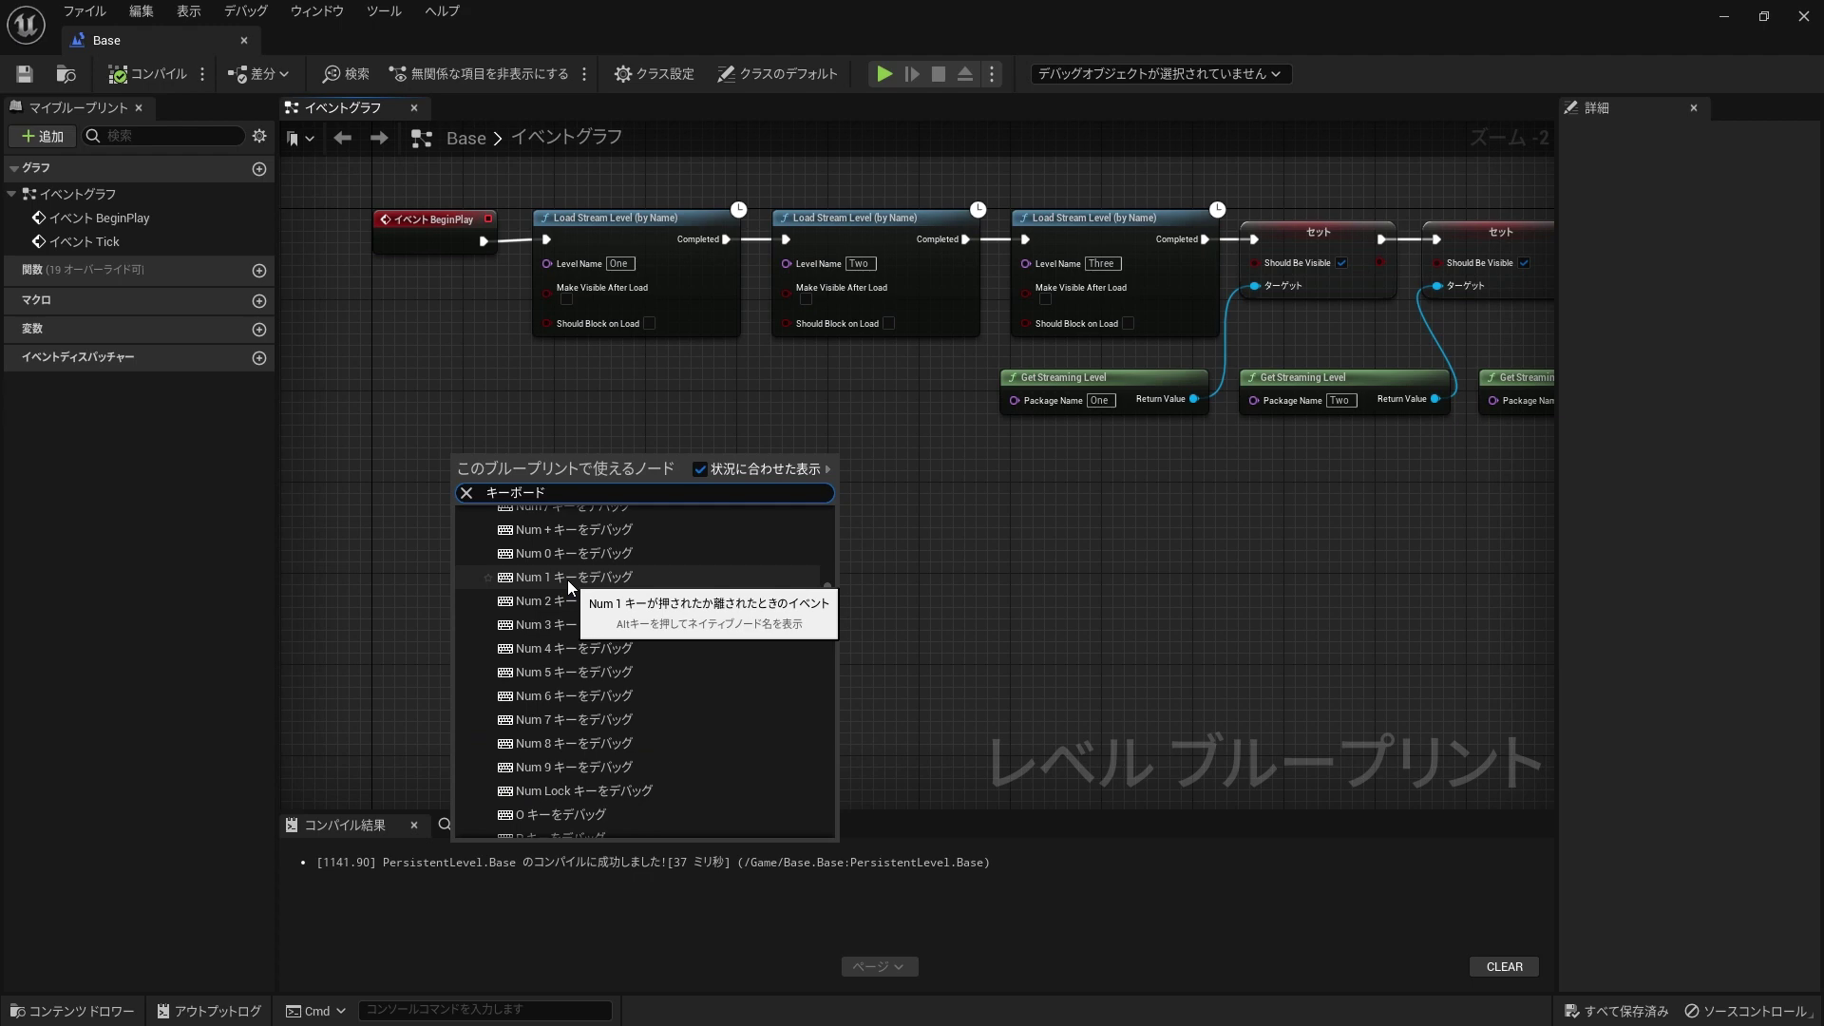
click(567, 578)
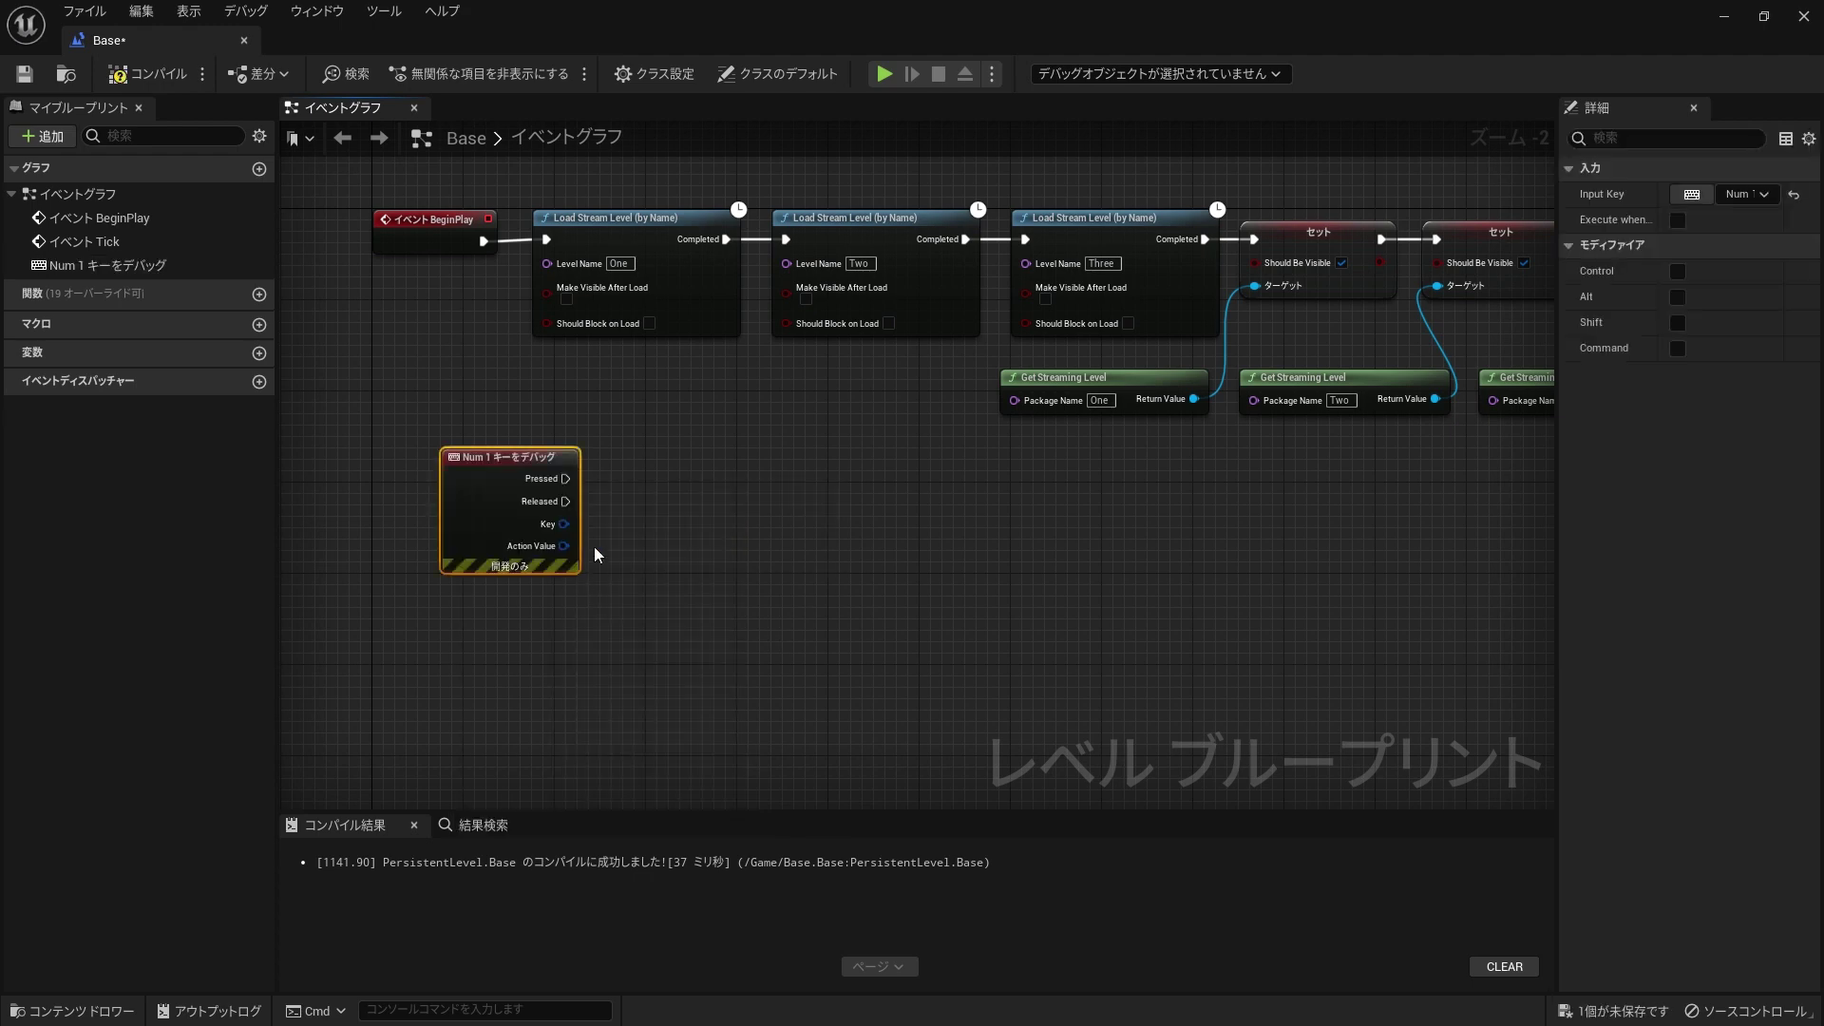
Step: Add a regular Num 2 keyboard event below the Num 1 debug key event
right_click(501, 651)
text(num)
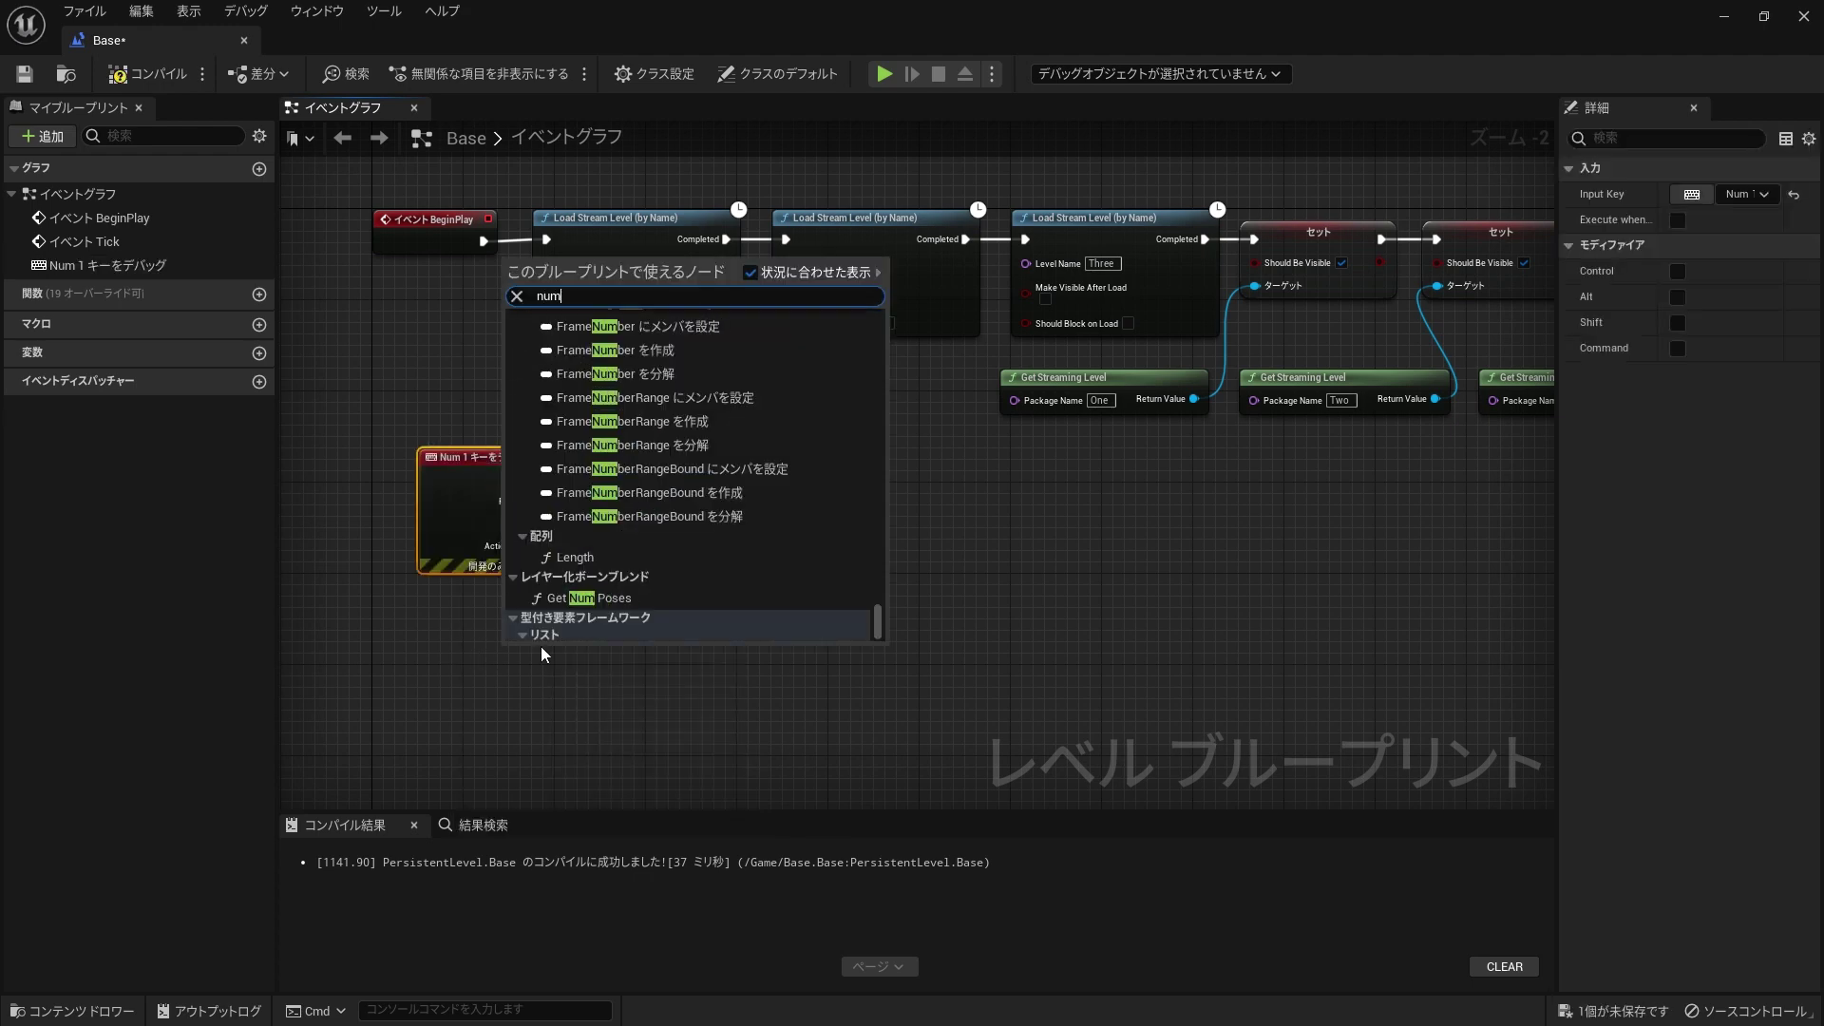
text(2)
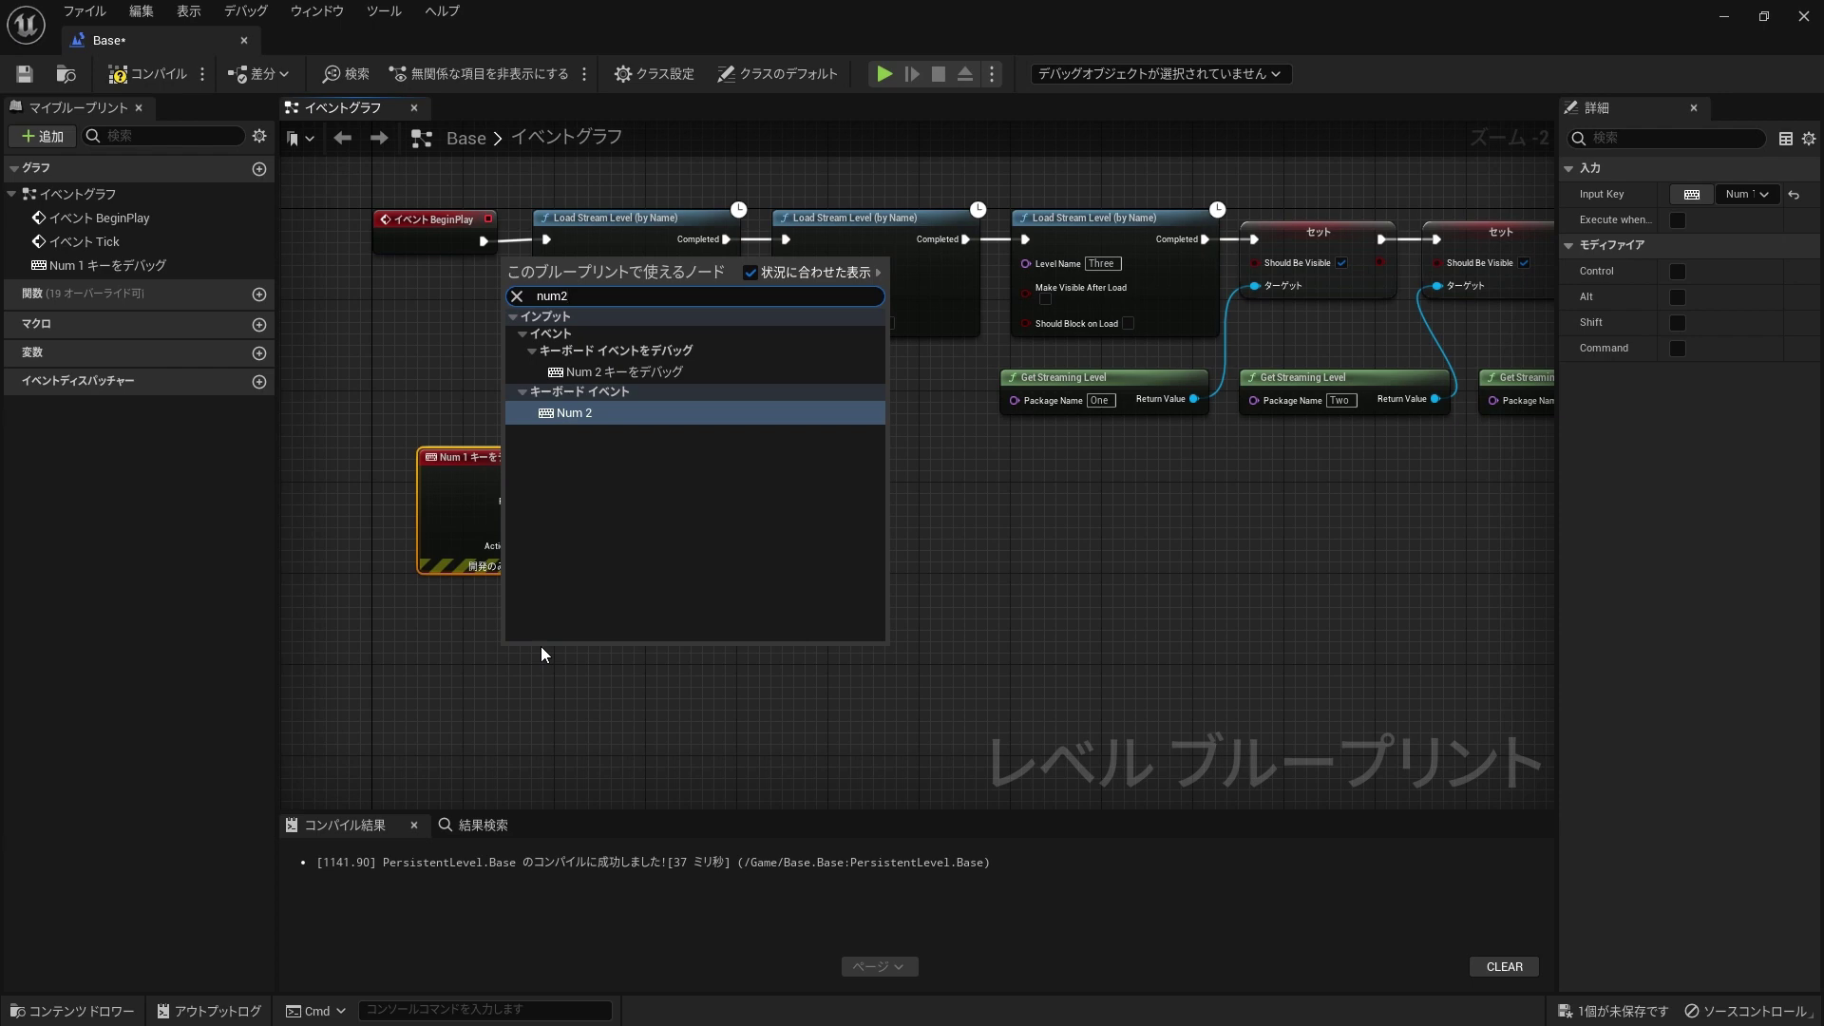
key(Return)
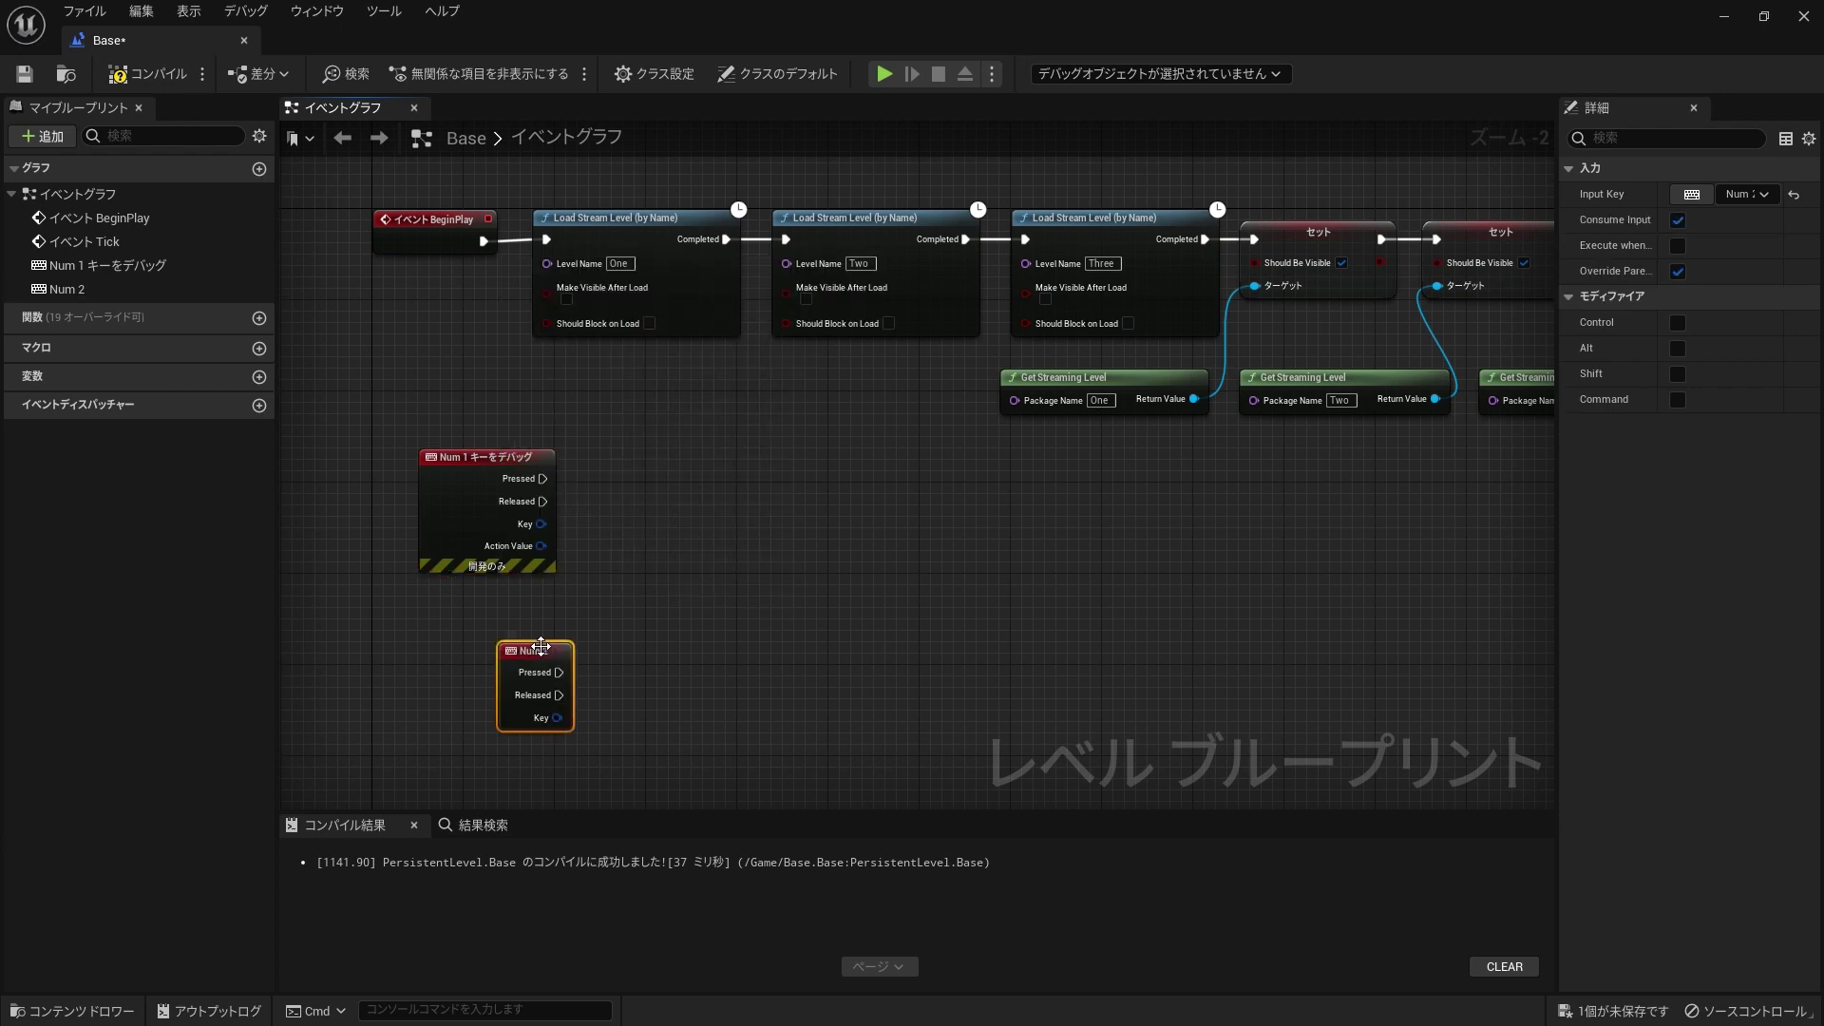
Step: Add a regular Num 1 keyboard event and delete the Num 1 debug key event
right_click(663, 573)
text(num1)
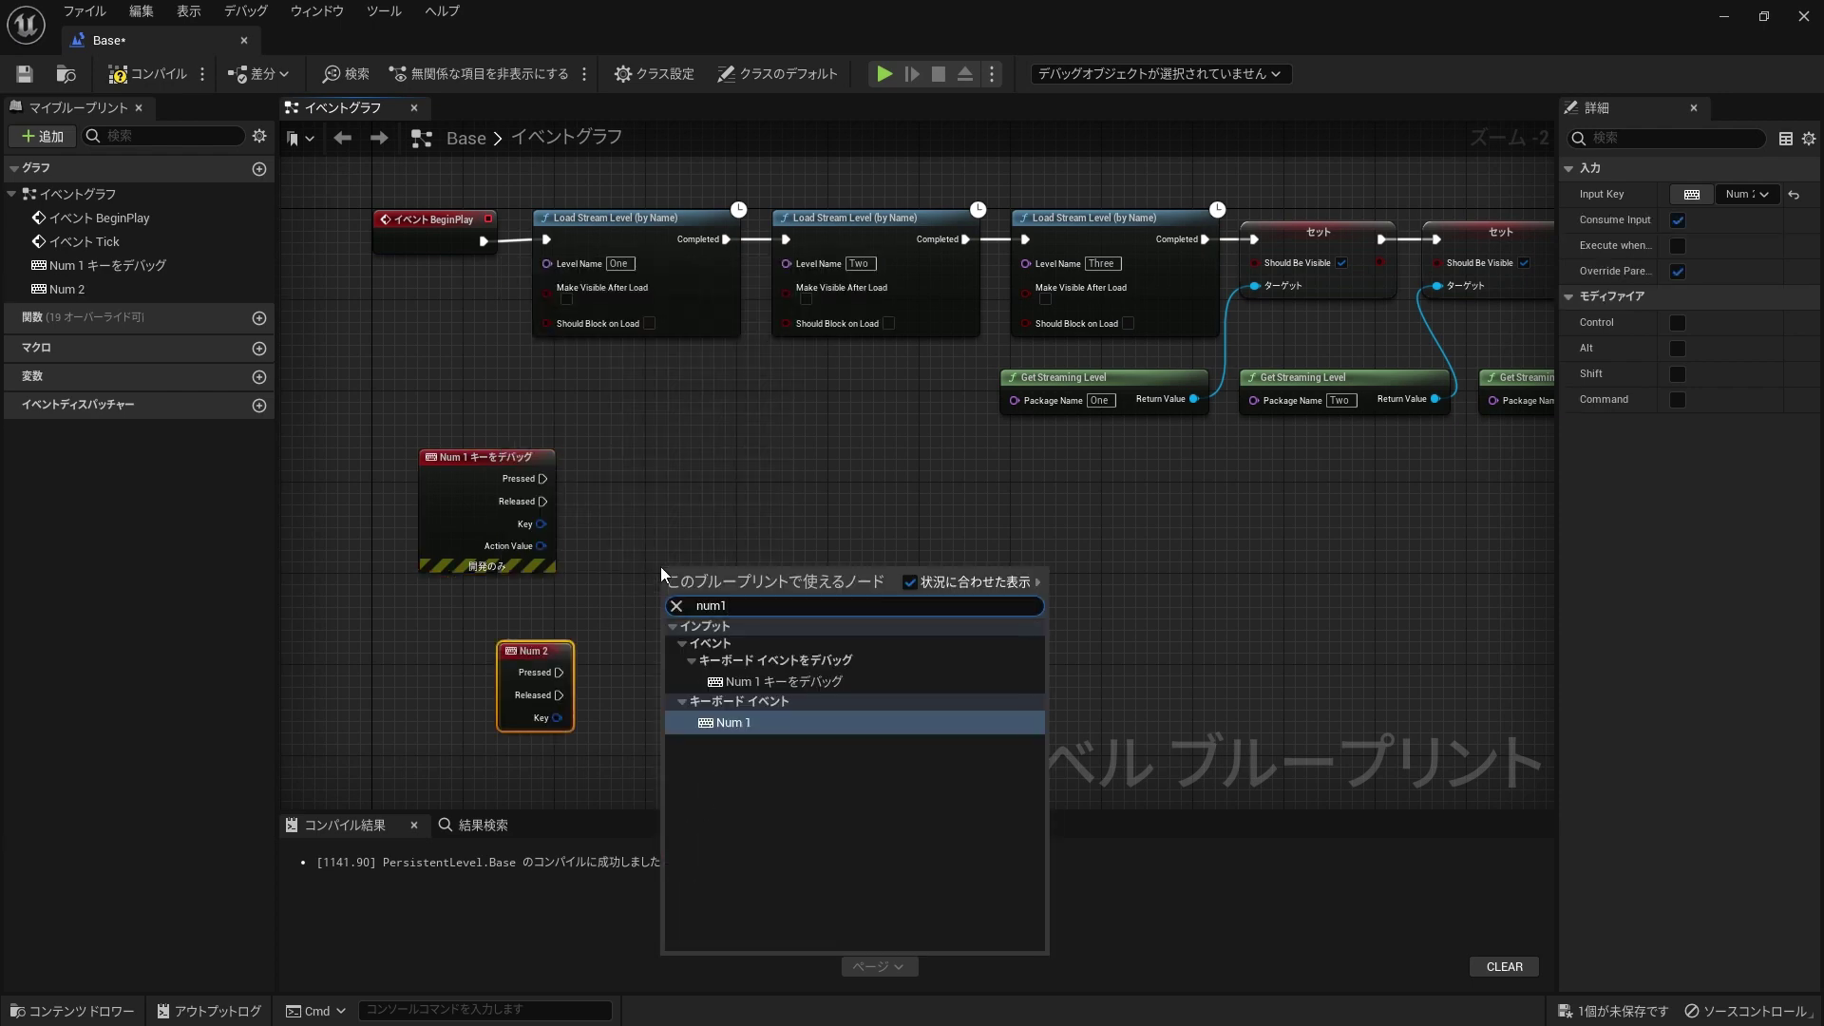
key(Return)
click(517, 460)
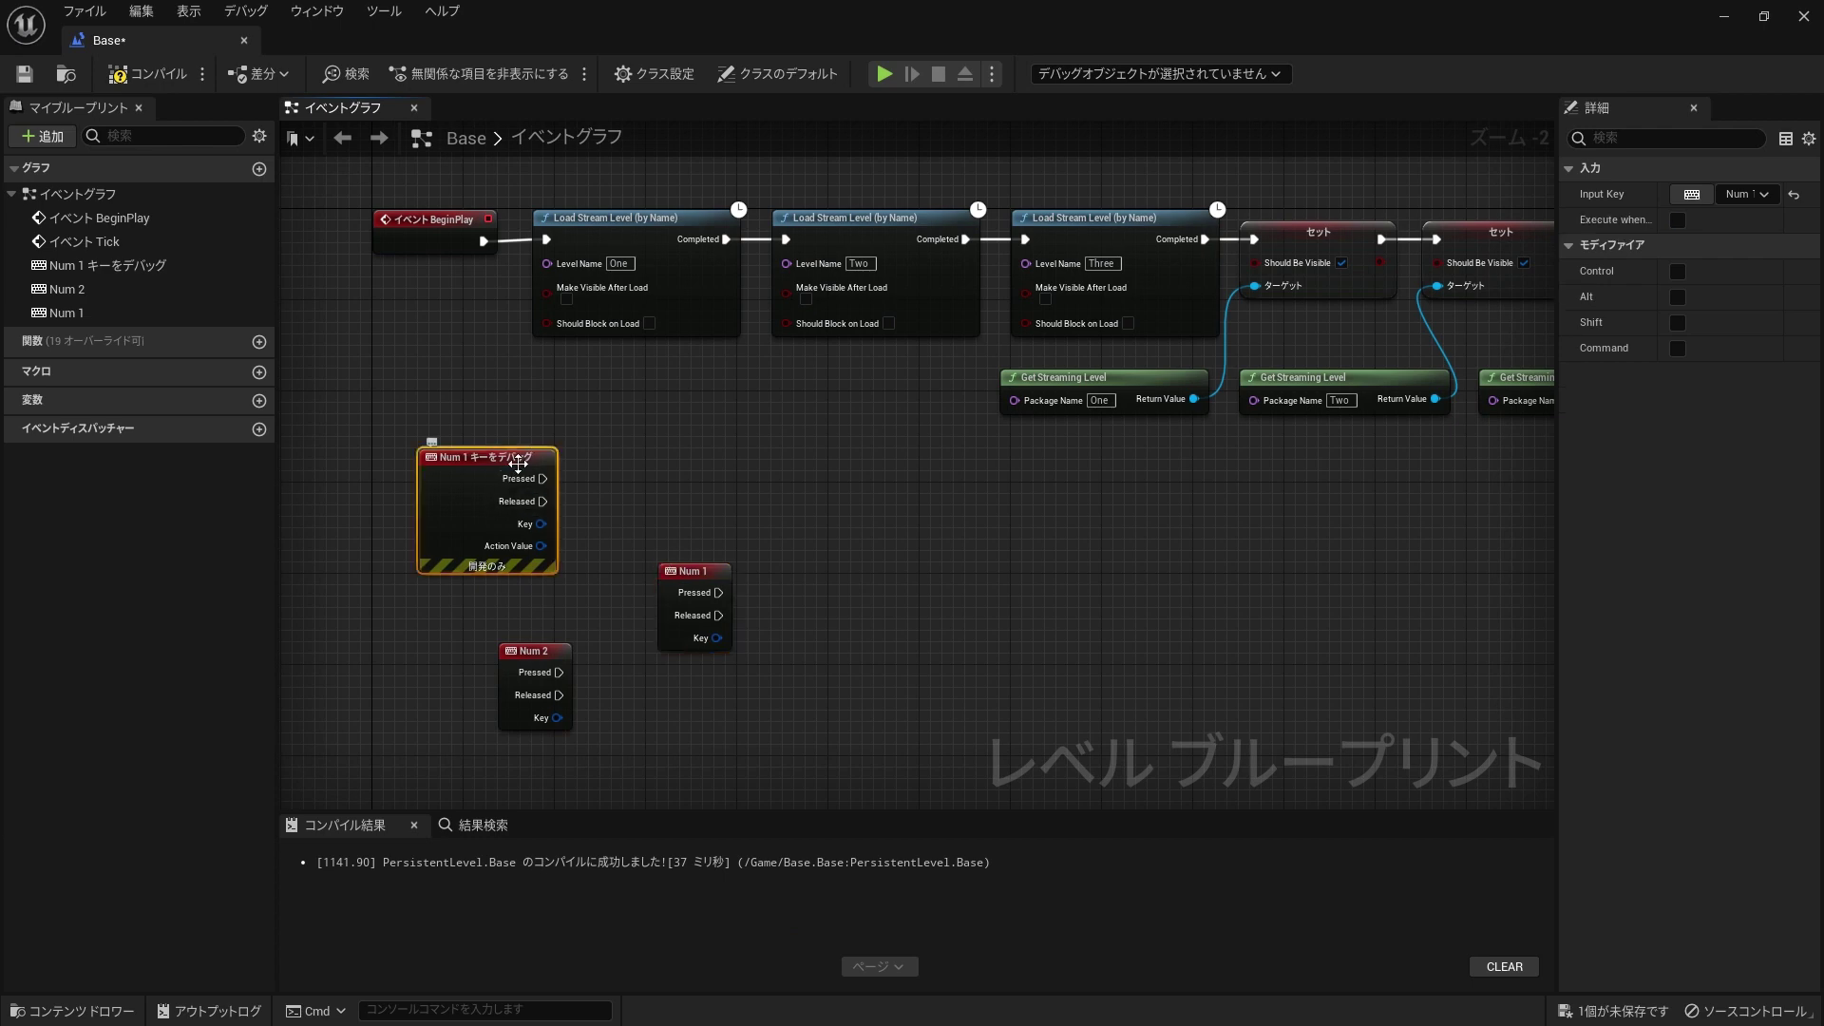
key(Delete)
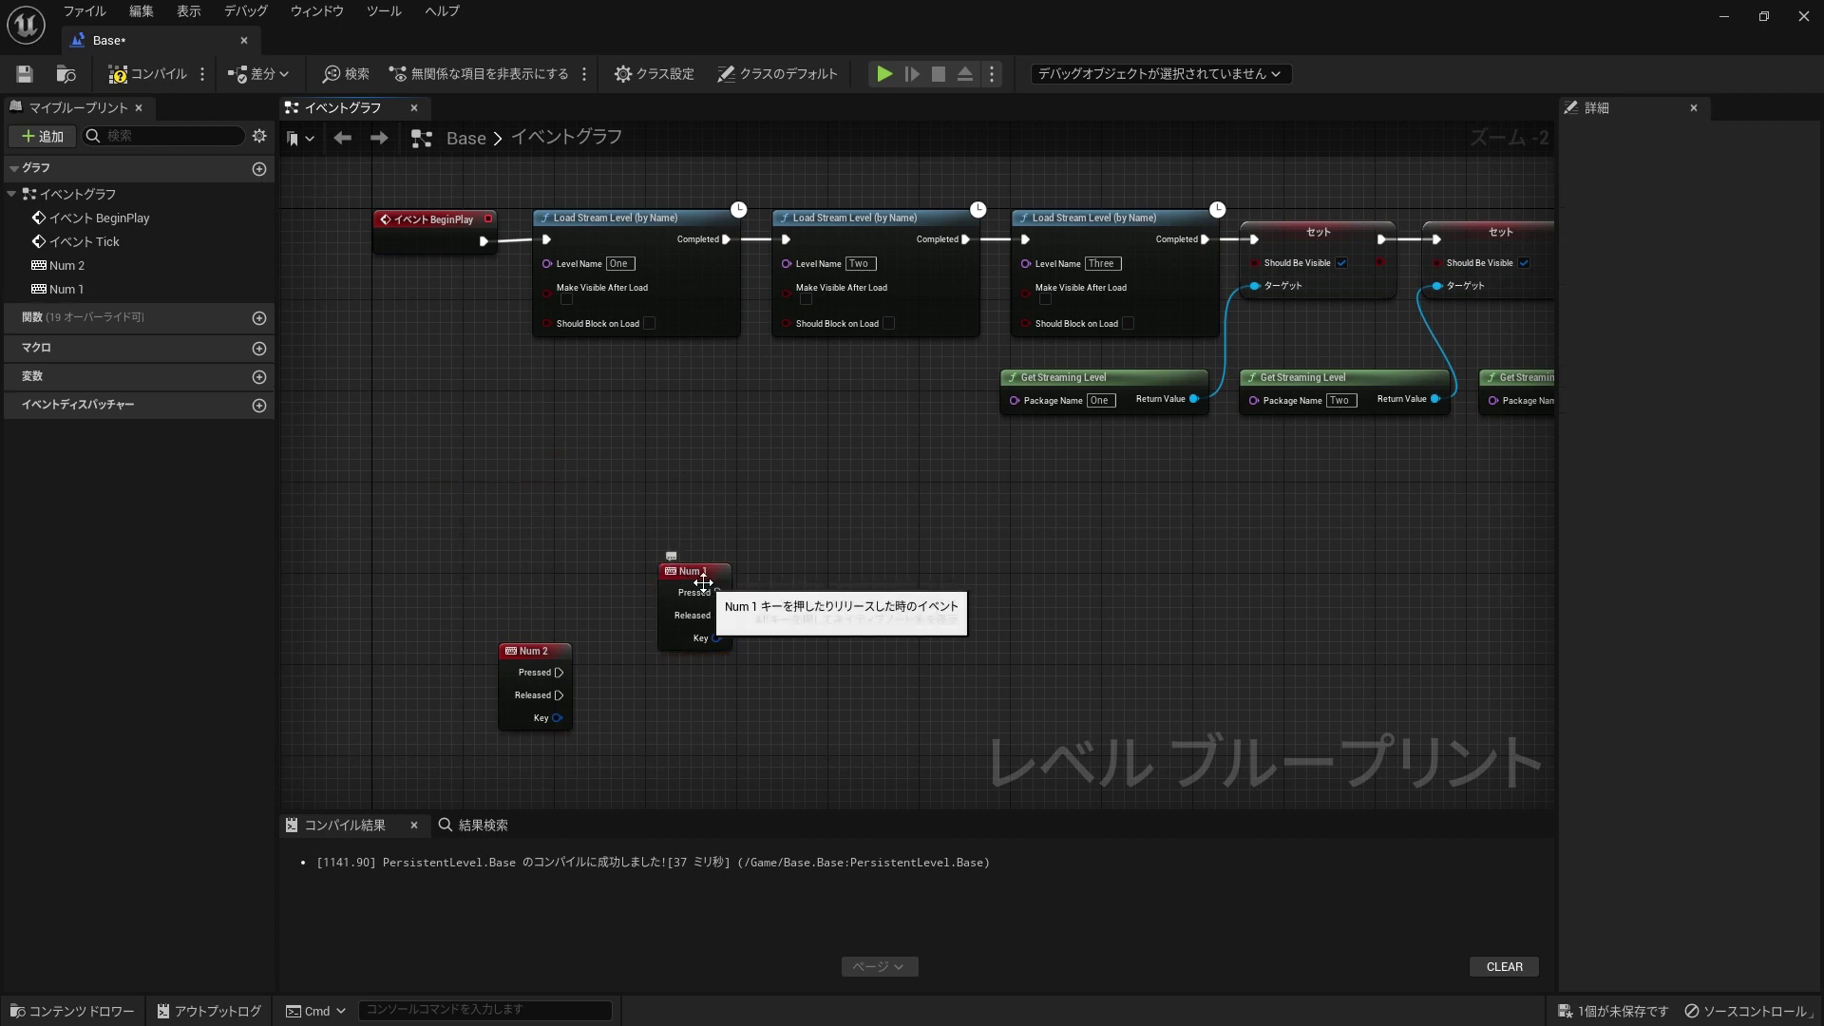
Step: Stack the Num 1 and Num 2 events vertically and add a Num 3 keyboard event beneath them
drag(697, 587, 511, 462)
drag(560, 668, 548, 565)
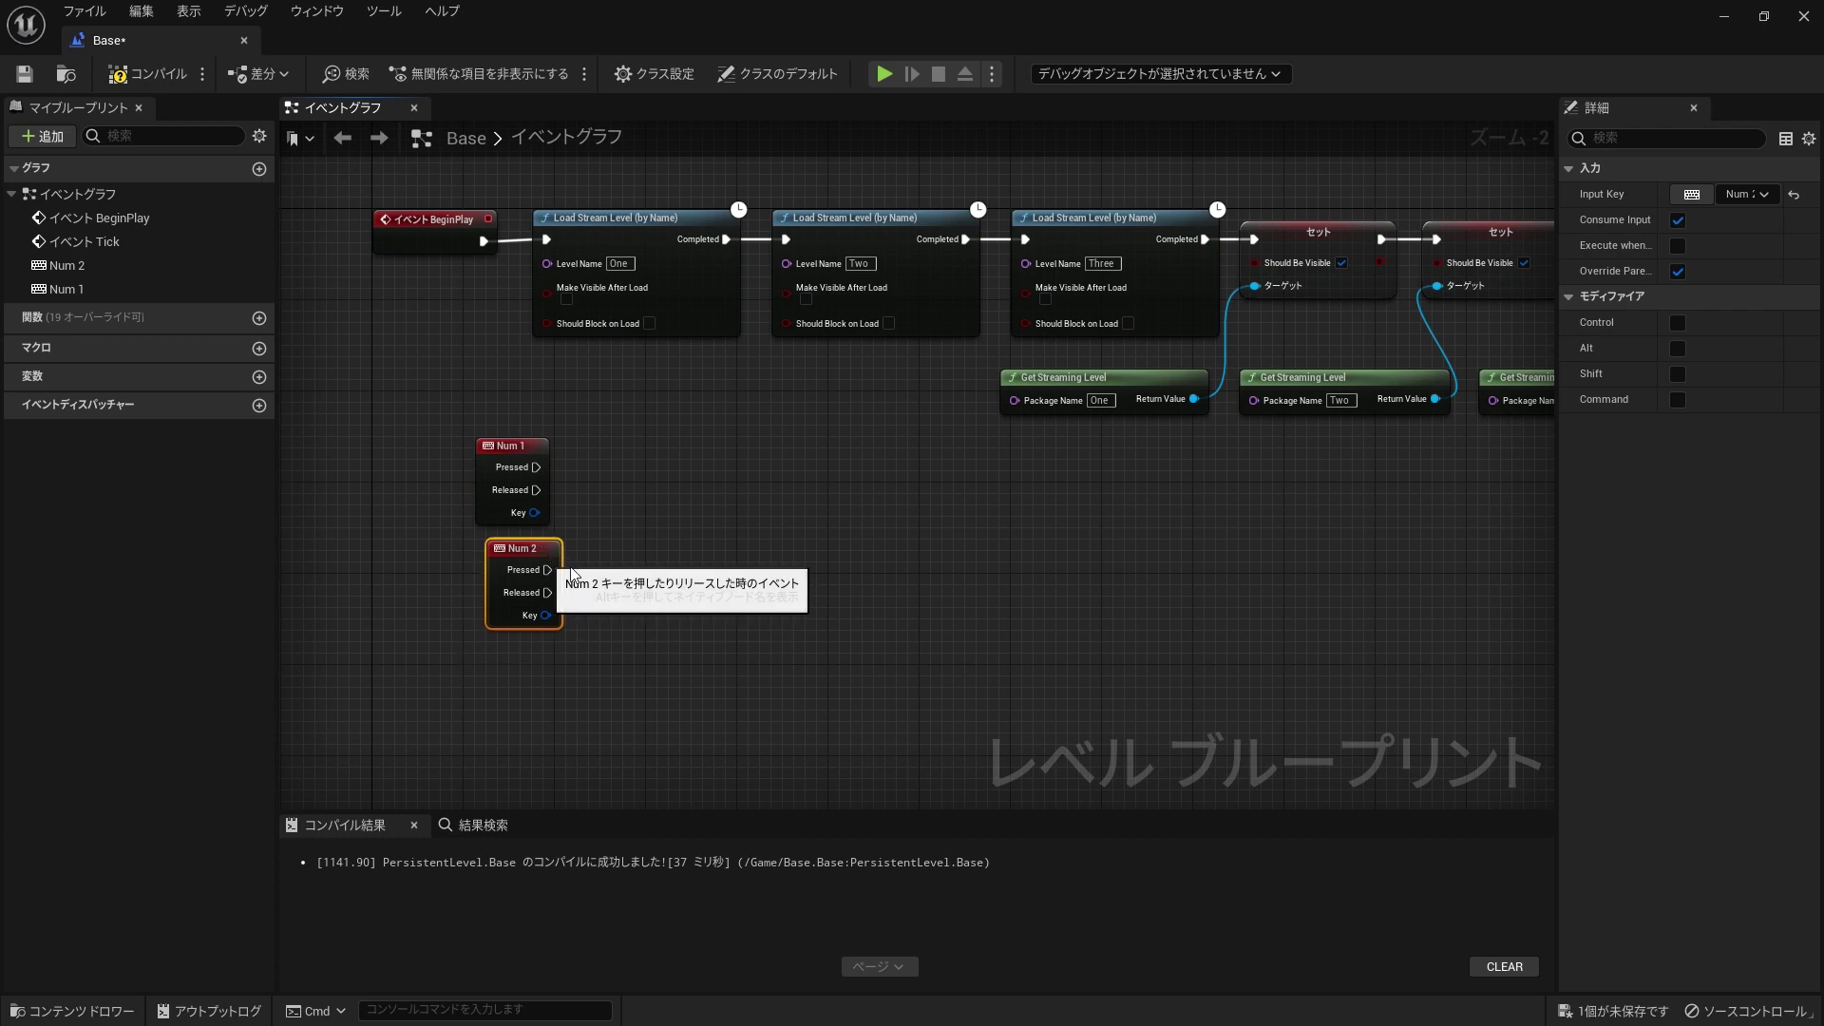
right_click(637, 596)
text(nu)
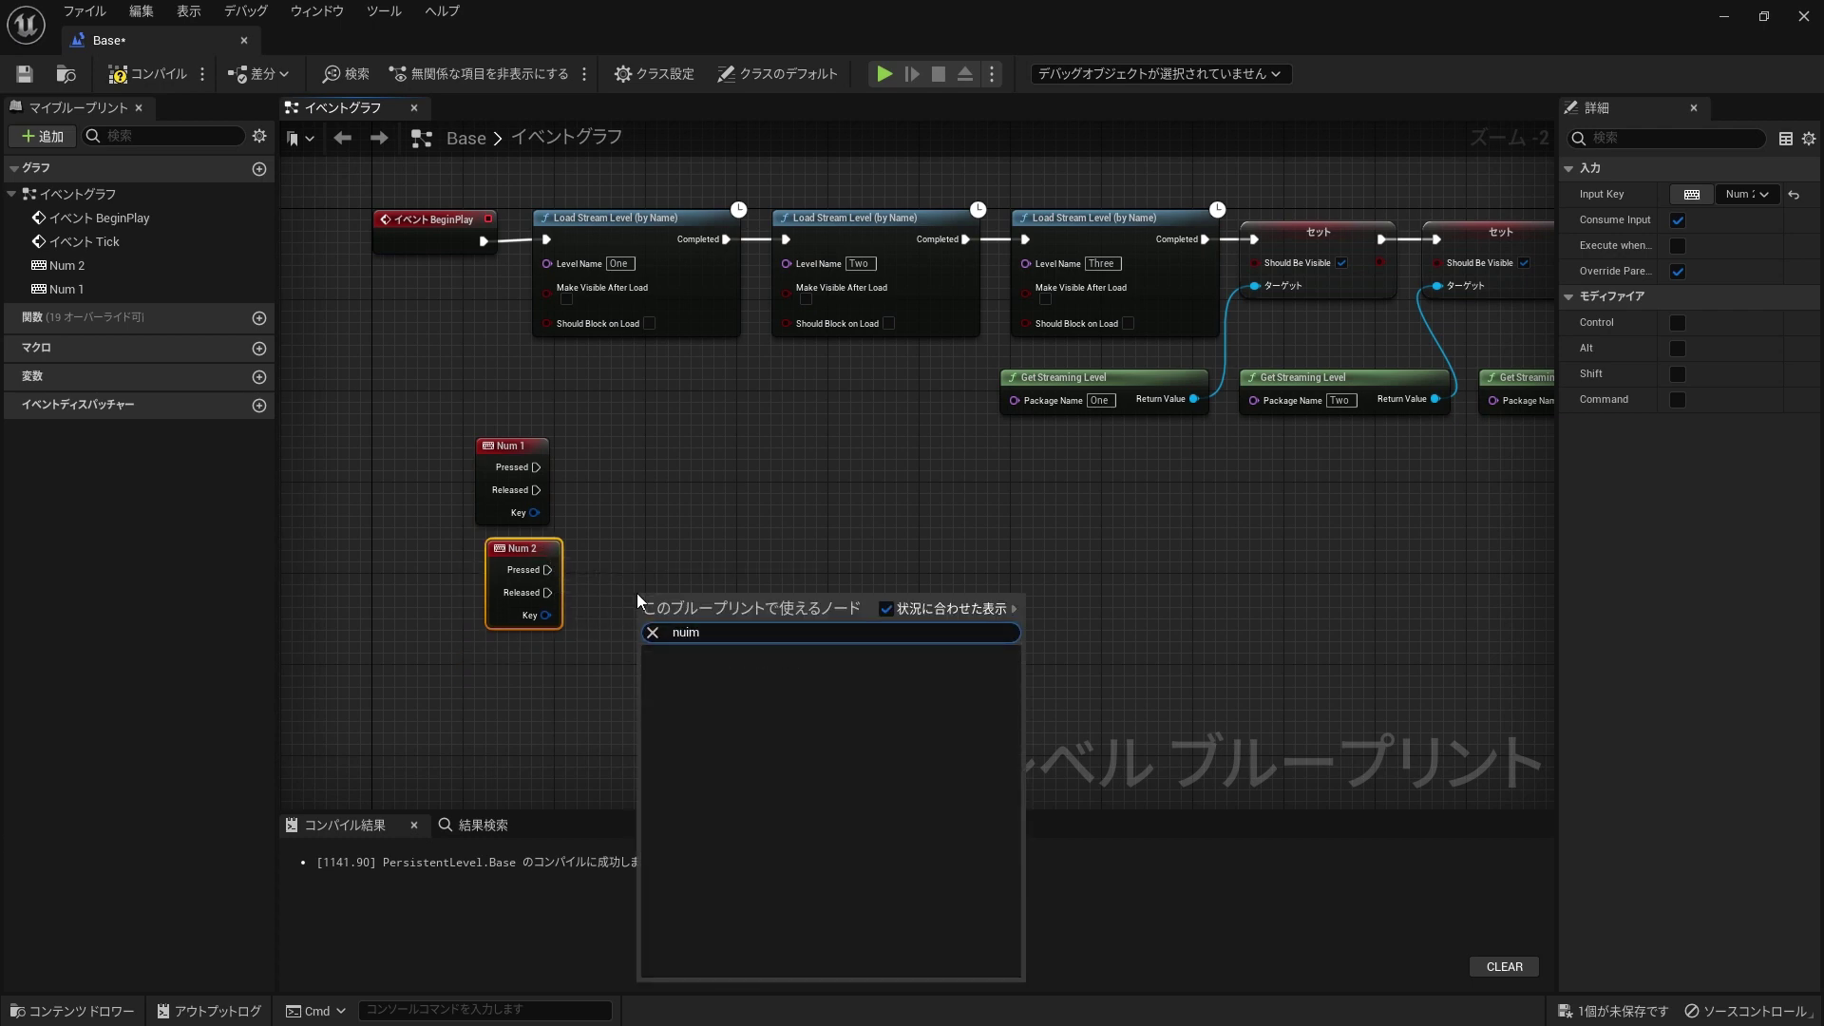
text(m 3)
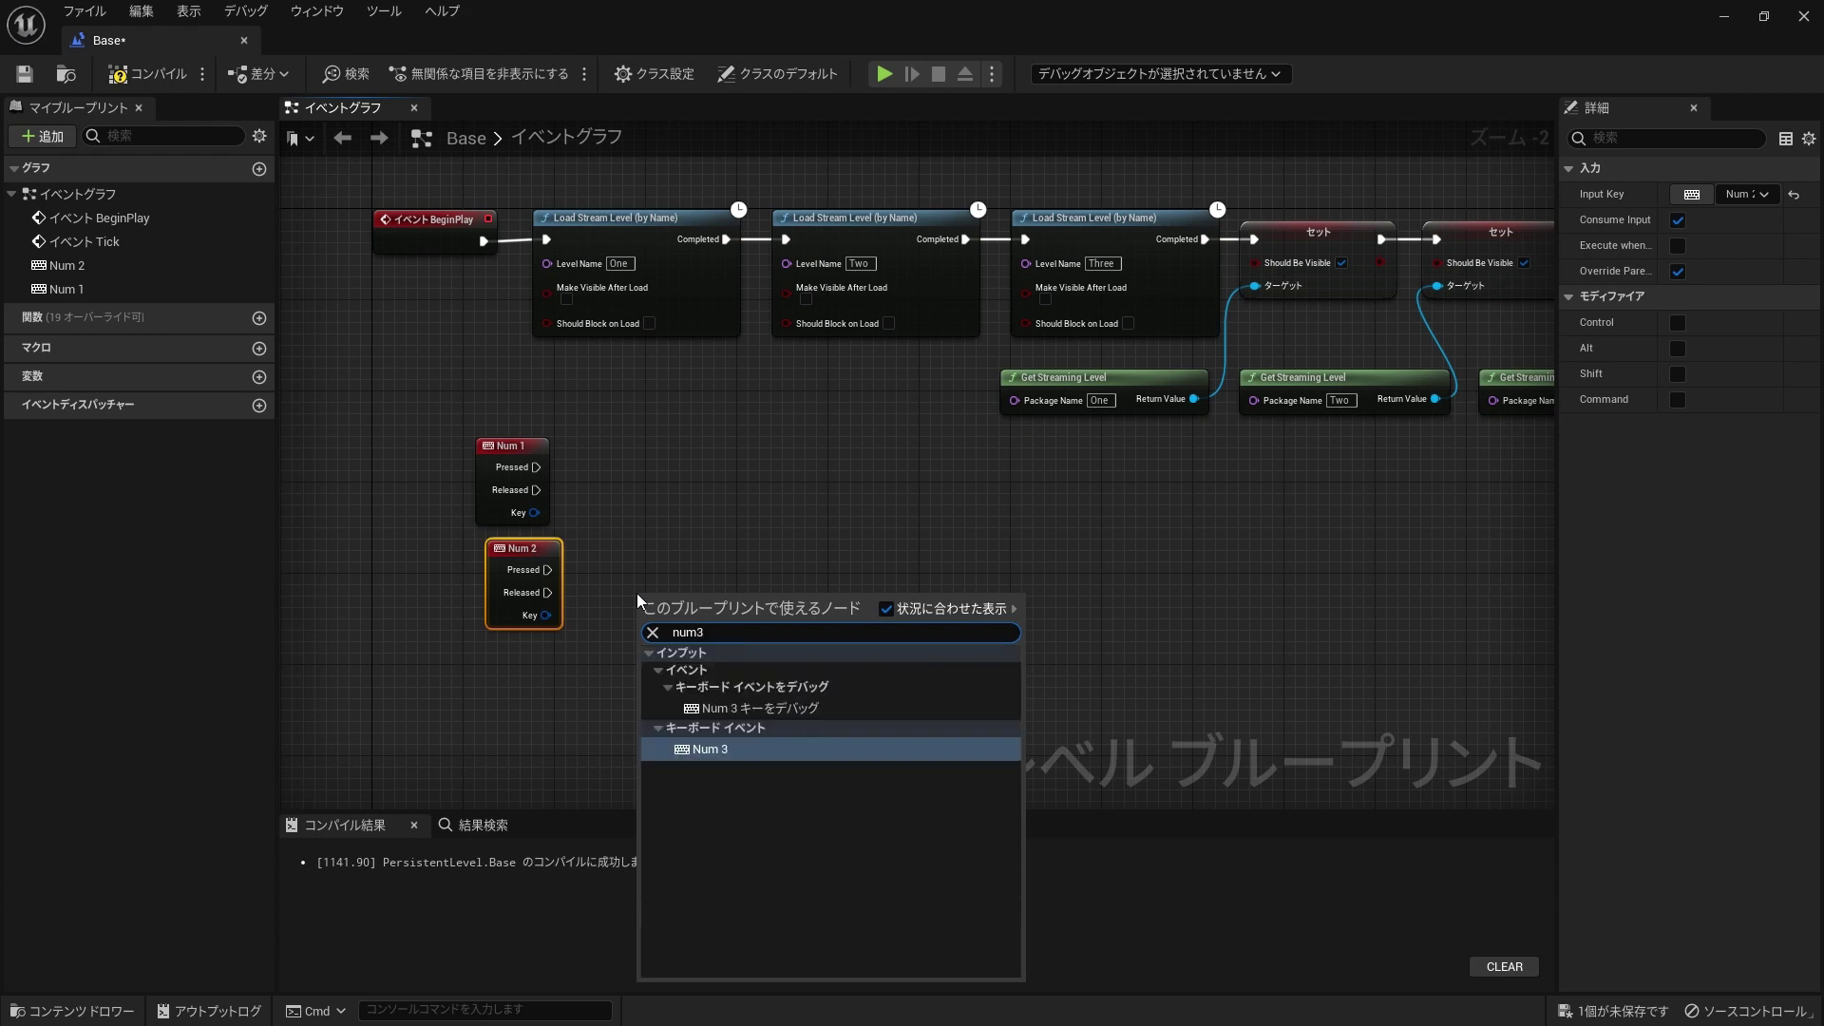
key(Return)
drag(661, 601, 515, 659)
Step: Copy the three Set Should Be Visible nodes with their Get Streaming Level nodes and paste them beside the Num key events
right_drag(1297, 232, 1235, 243)
right_drag(1301, 520, 1058, 536)
drag(1322, 405, 926, 239)
ctrl+click(836, 409)
right_drag(715, 578, 760, 543)
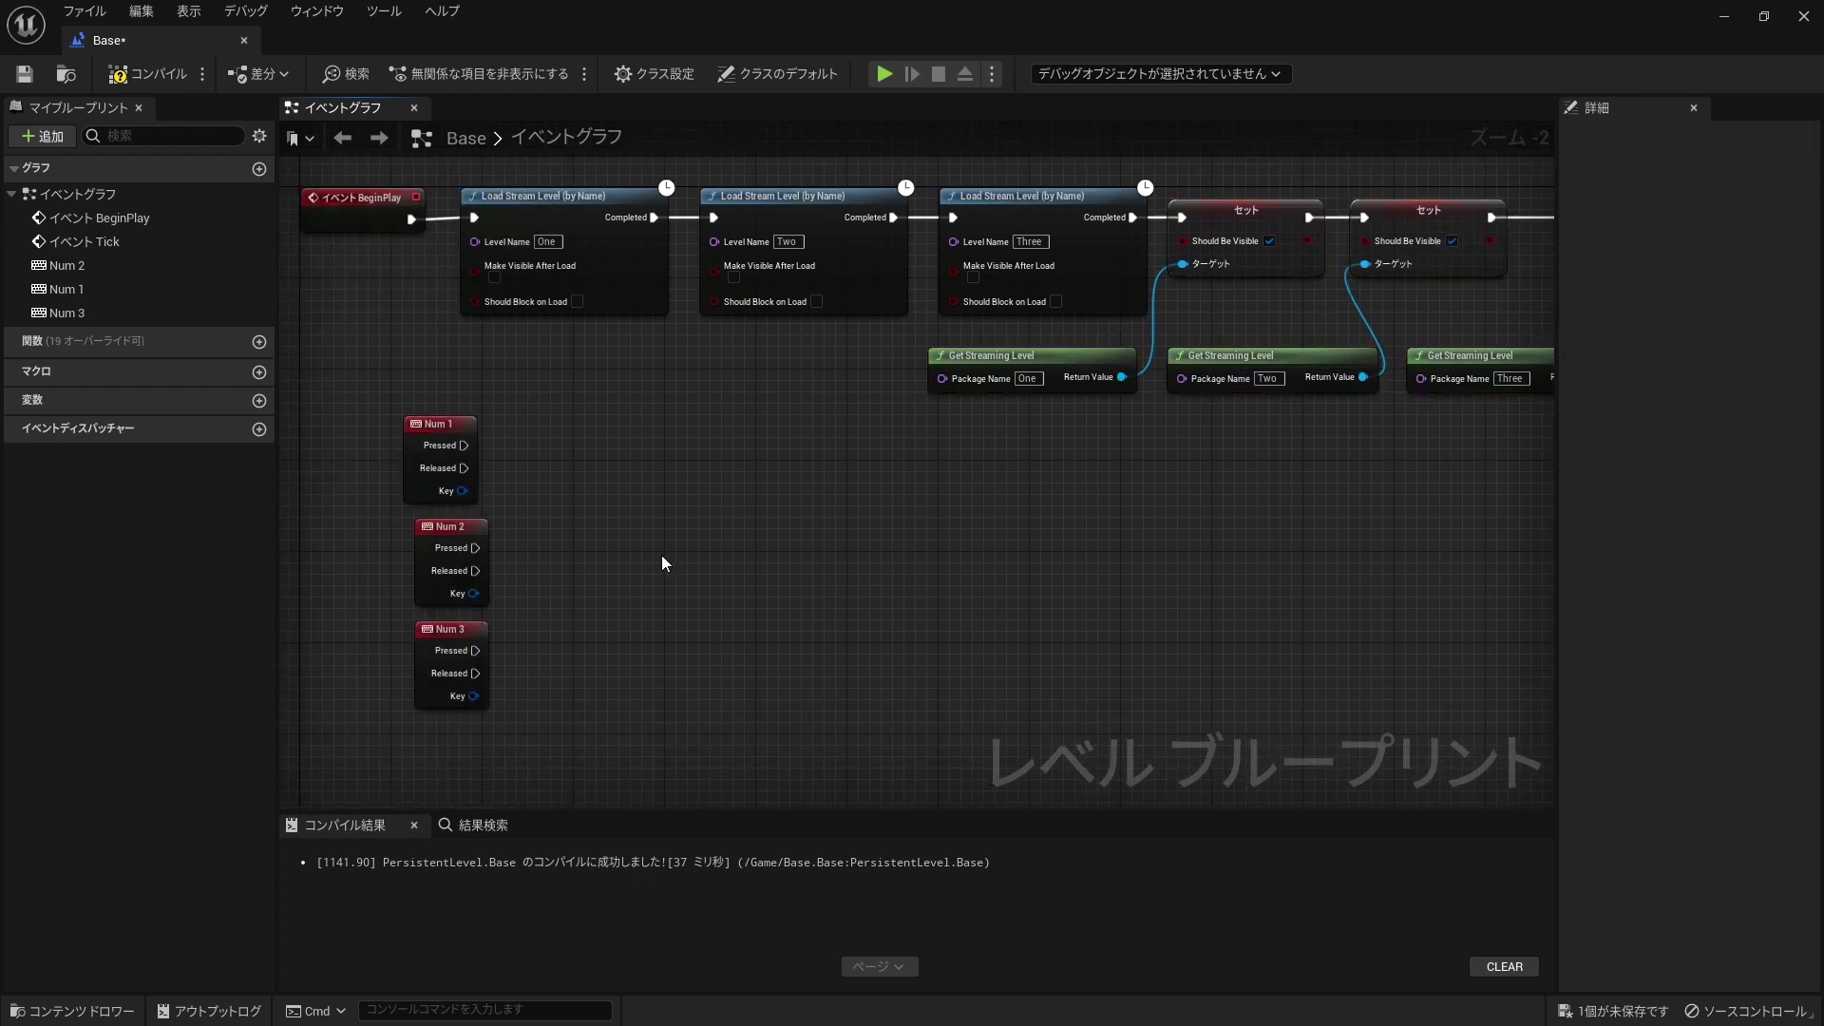
key(ctrl+v)
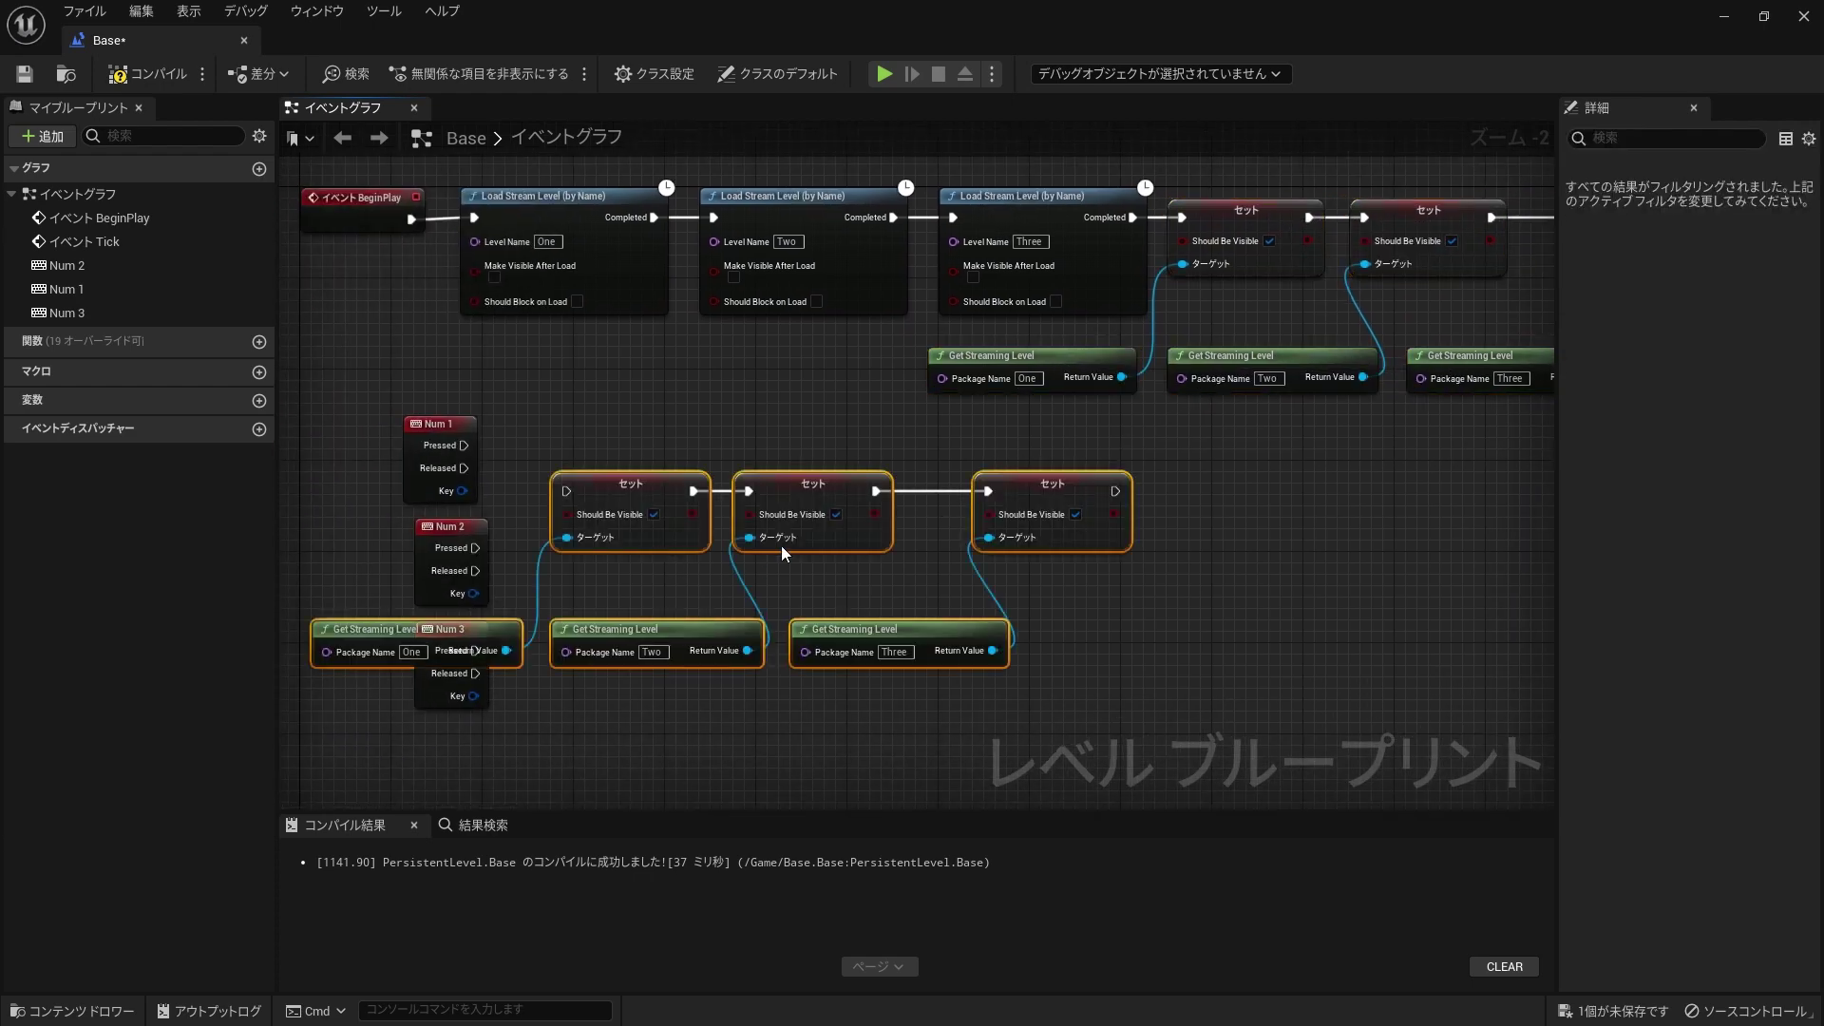
Step: Lay out the pasted Set and Get Streaming Level nodes beside the Num events and connect Num 1's Pressed output to the first Set node
click(1024, 554)
drag(800, 488, 836, 492)
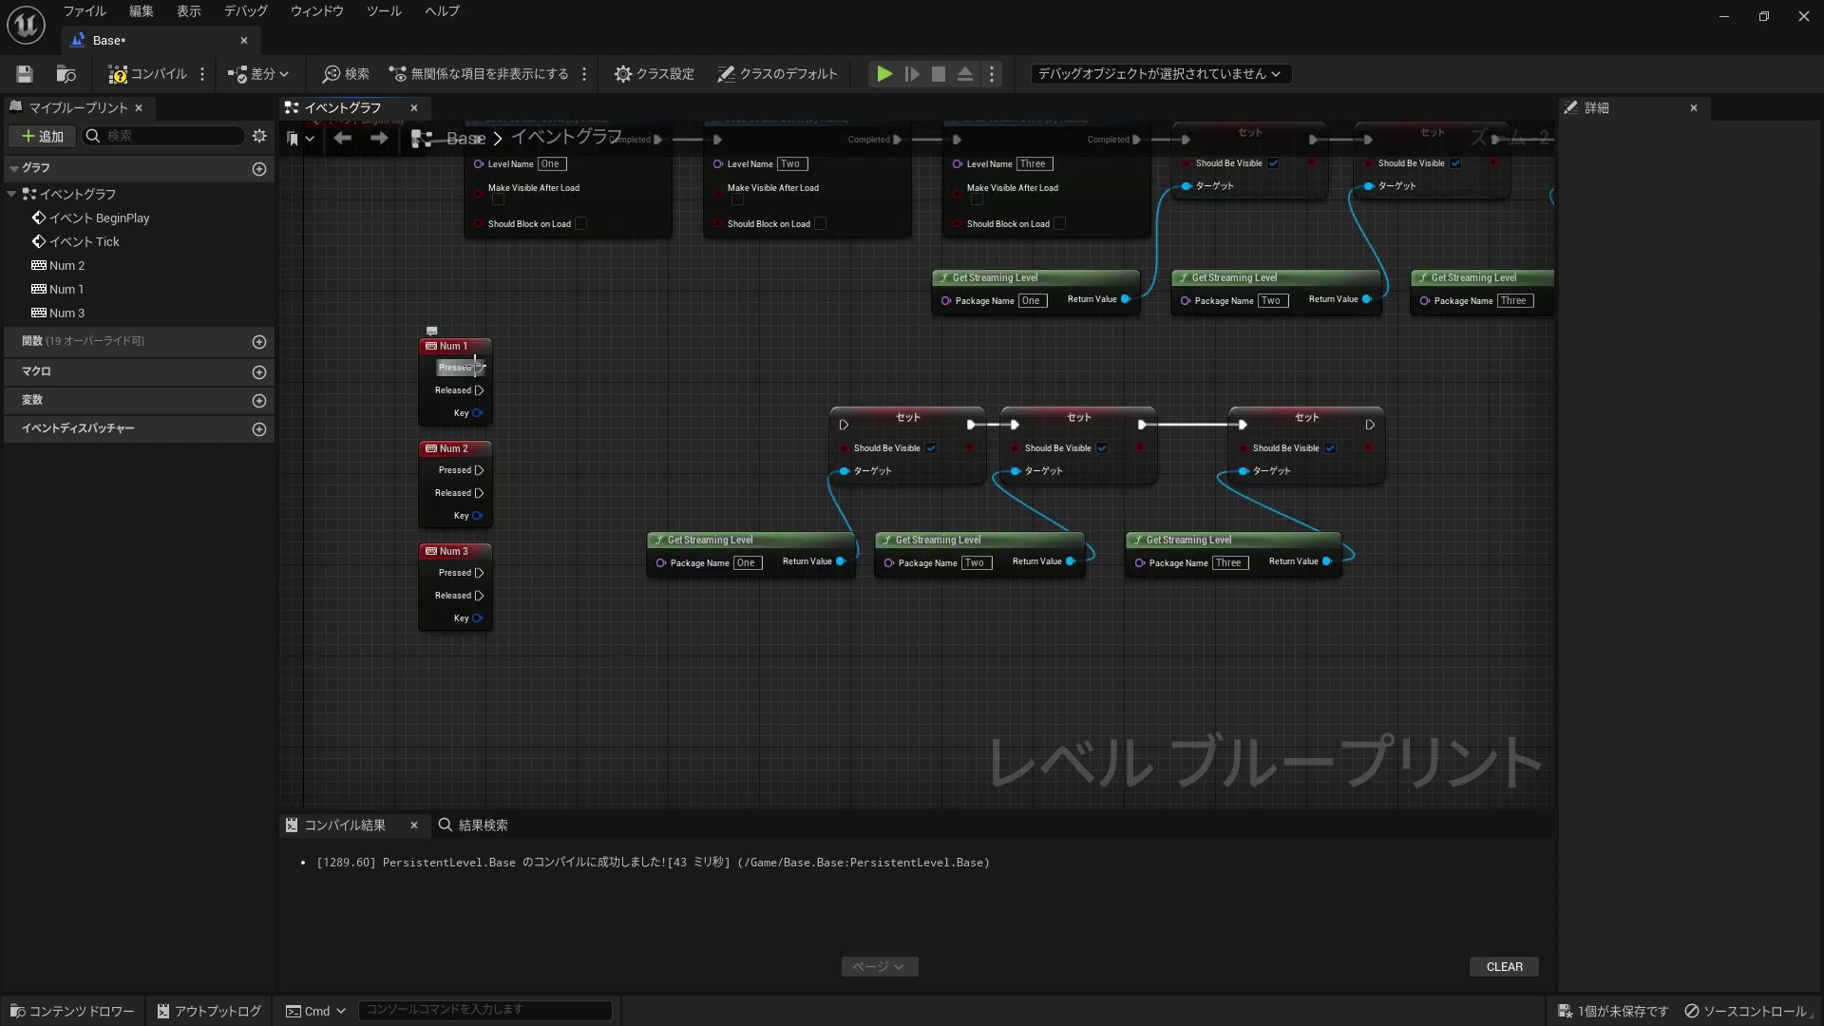
drag(475, 367, 844, 424)
click(582, 351)
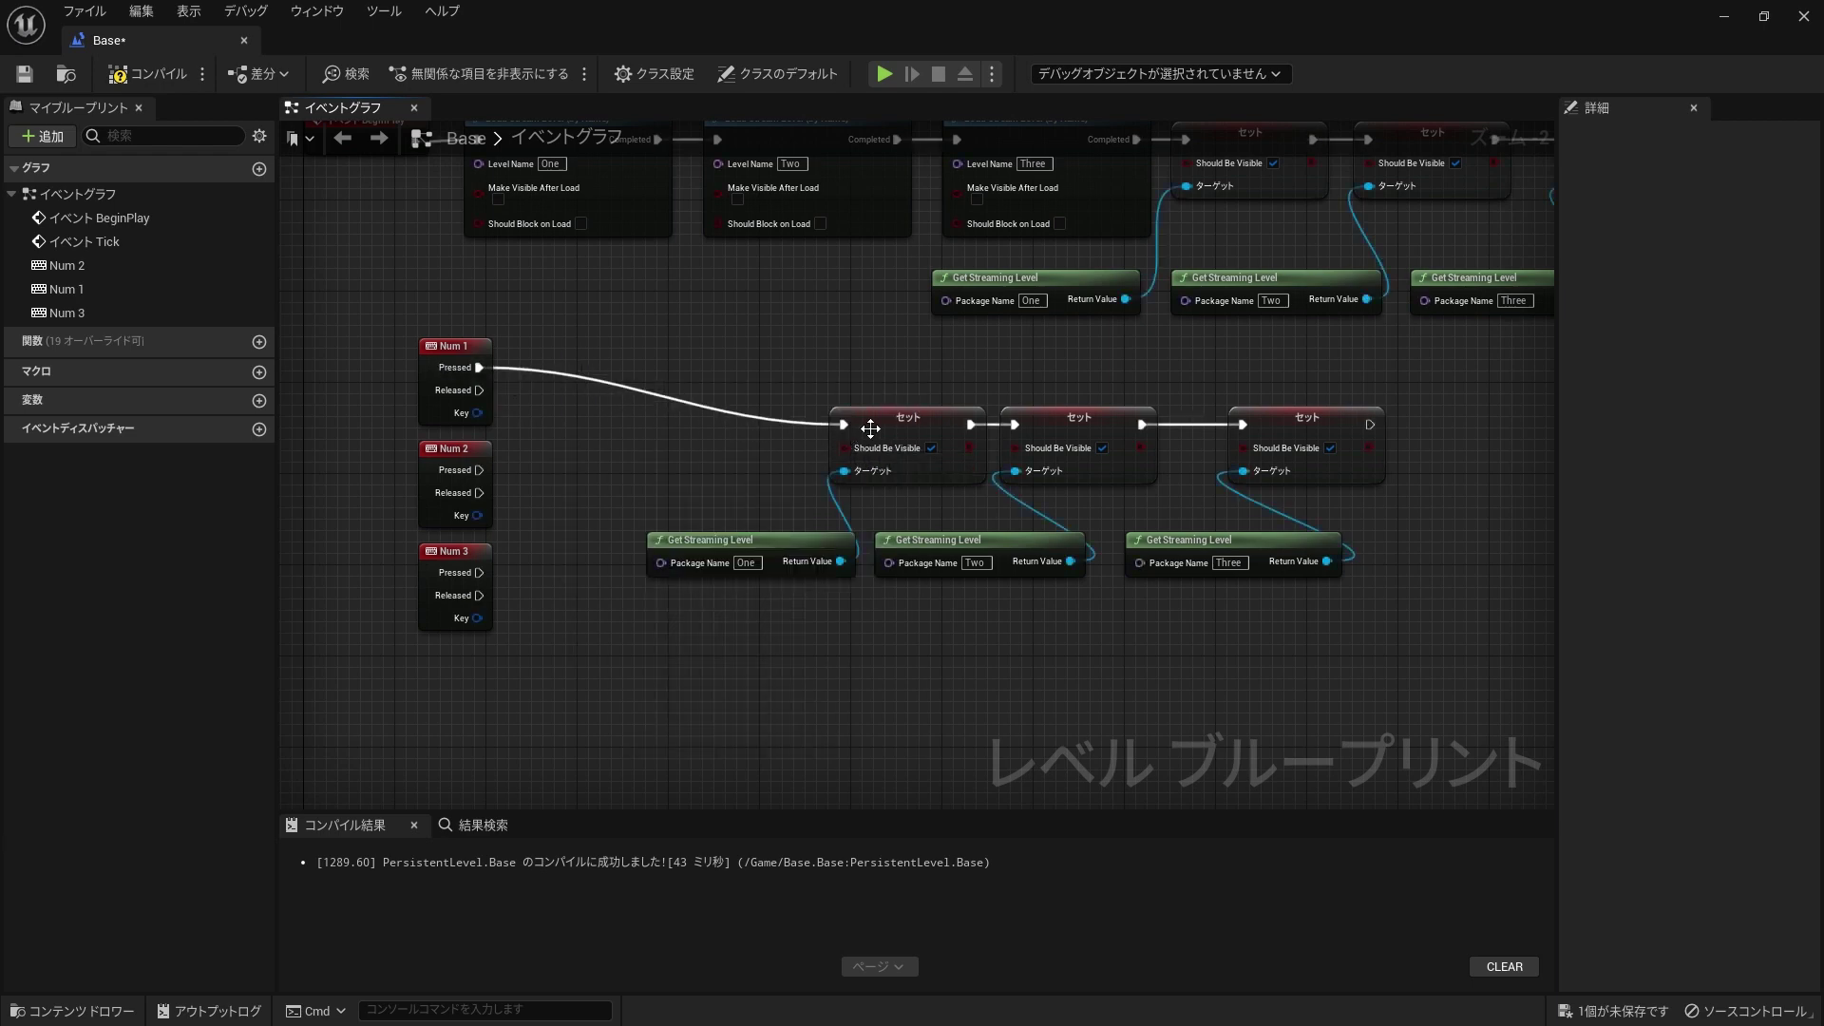
Step: Turn off Should Be Visible for levels Two and Three in the Num 1 chain, place Num 1 beside it, and save
click(1102, 449)
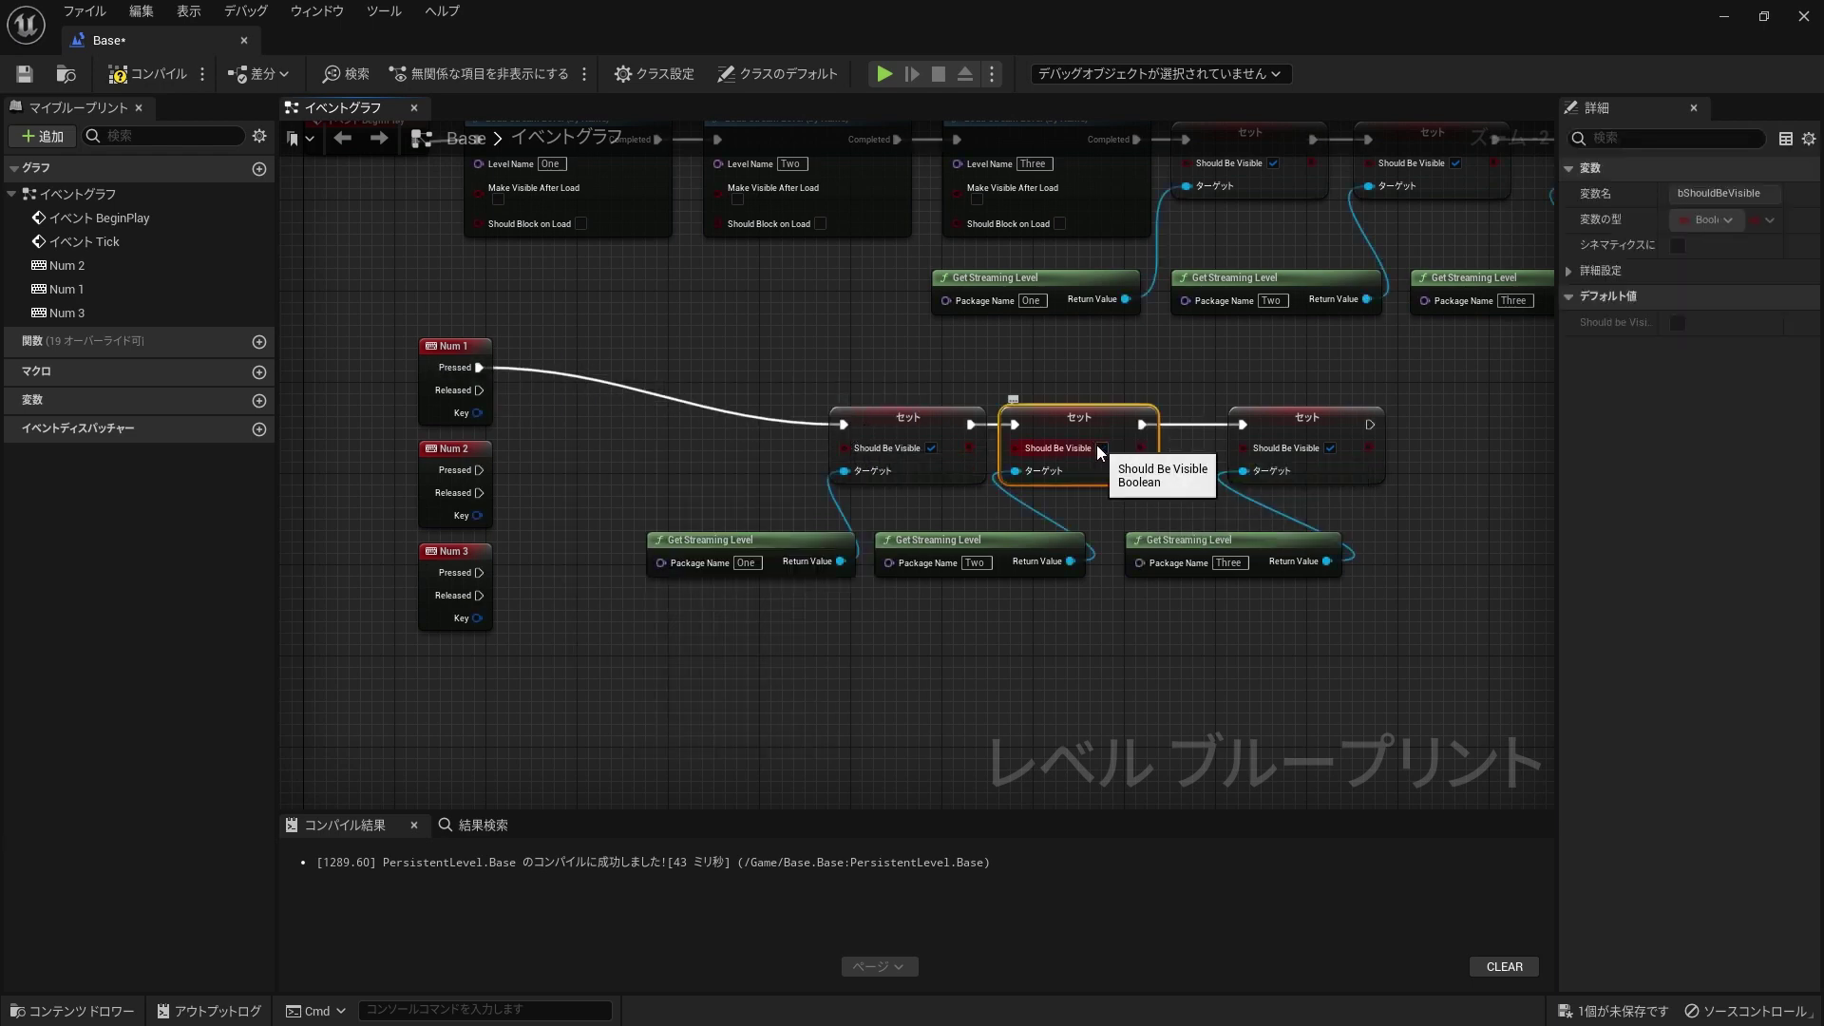
click(1328, 448)
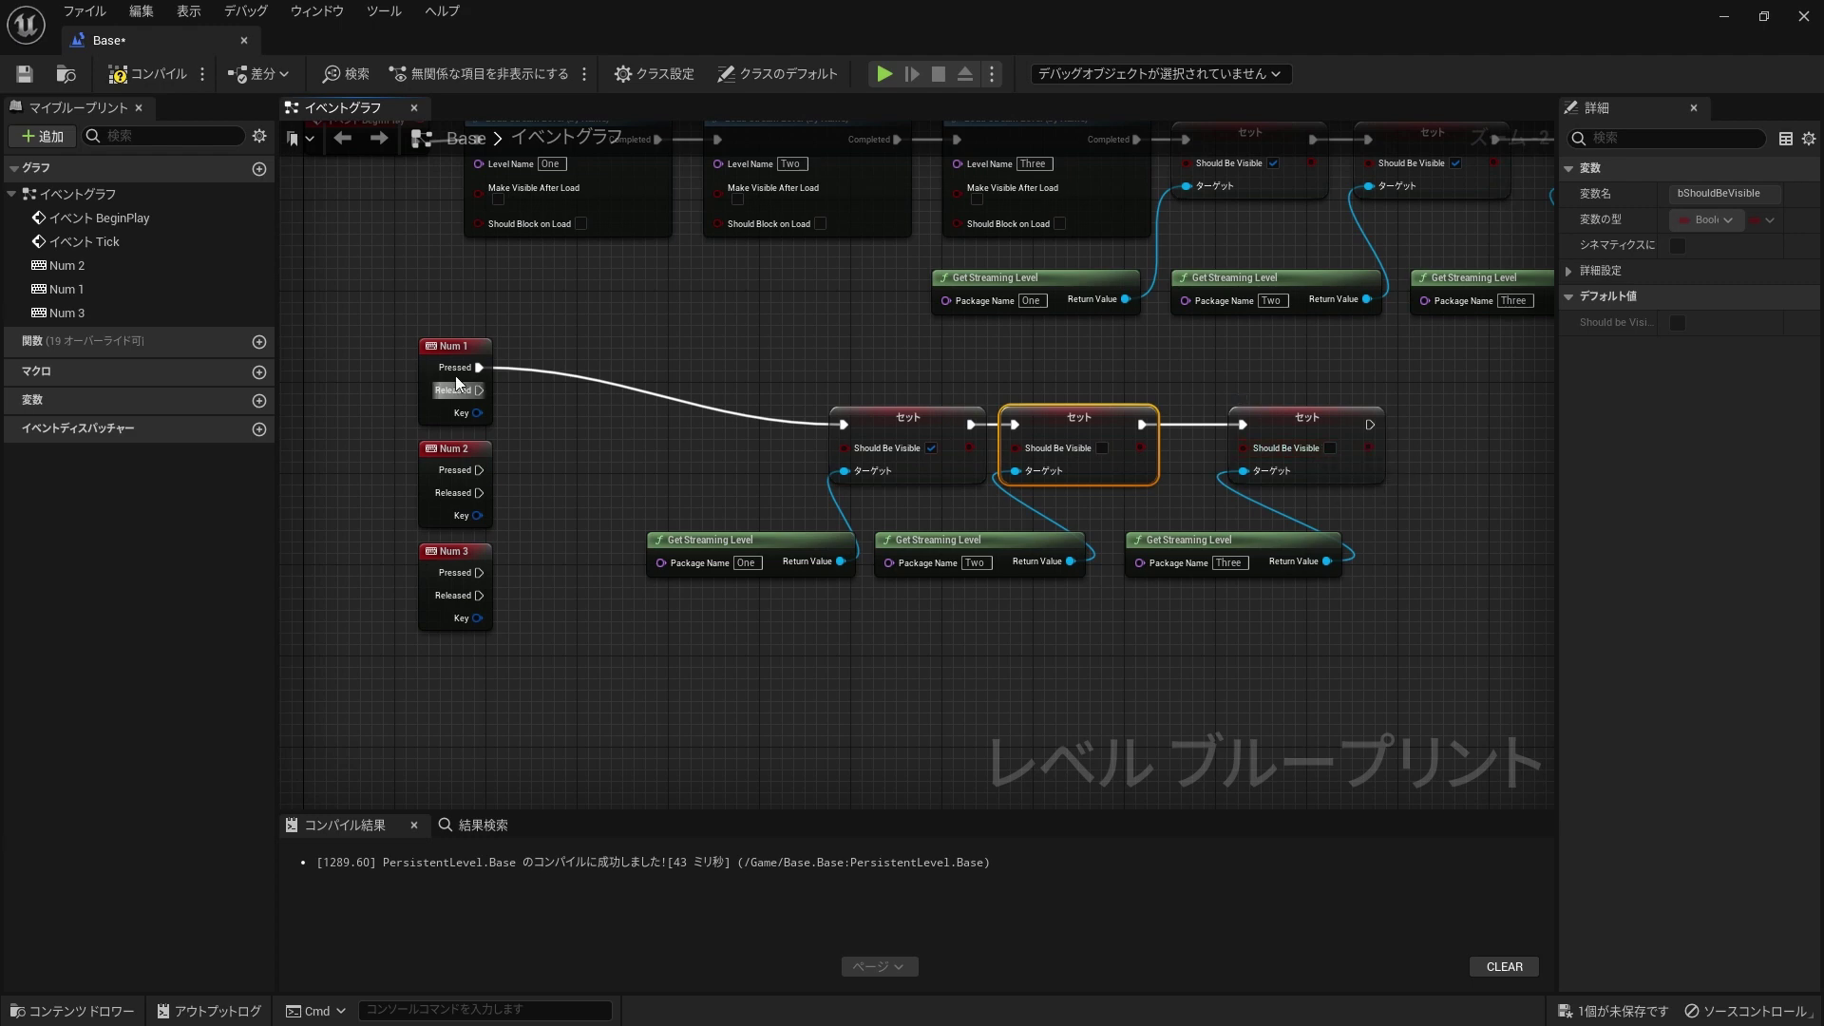
drag(451, 352, 688, 408)
key(ctrl+s)
Step: Place the Num 2 event below the Num 1 chain and paste a copy of that chain's Set and Get Streaming Level nodes beside it
scroll(863, 618, down, 1)
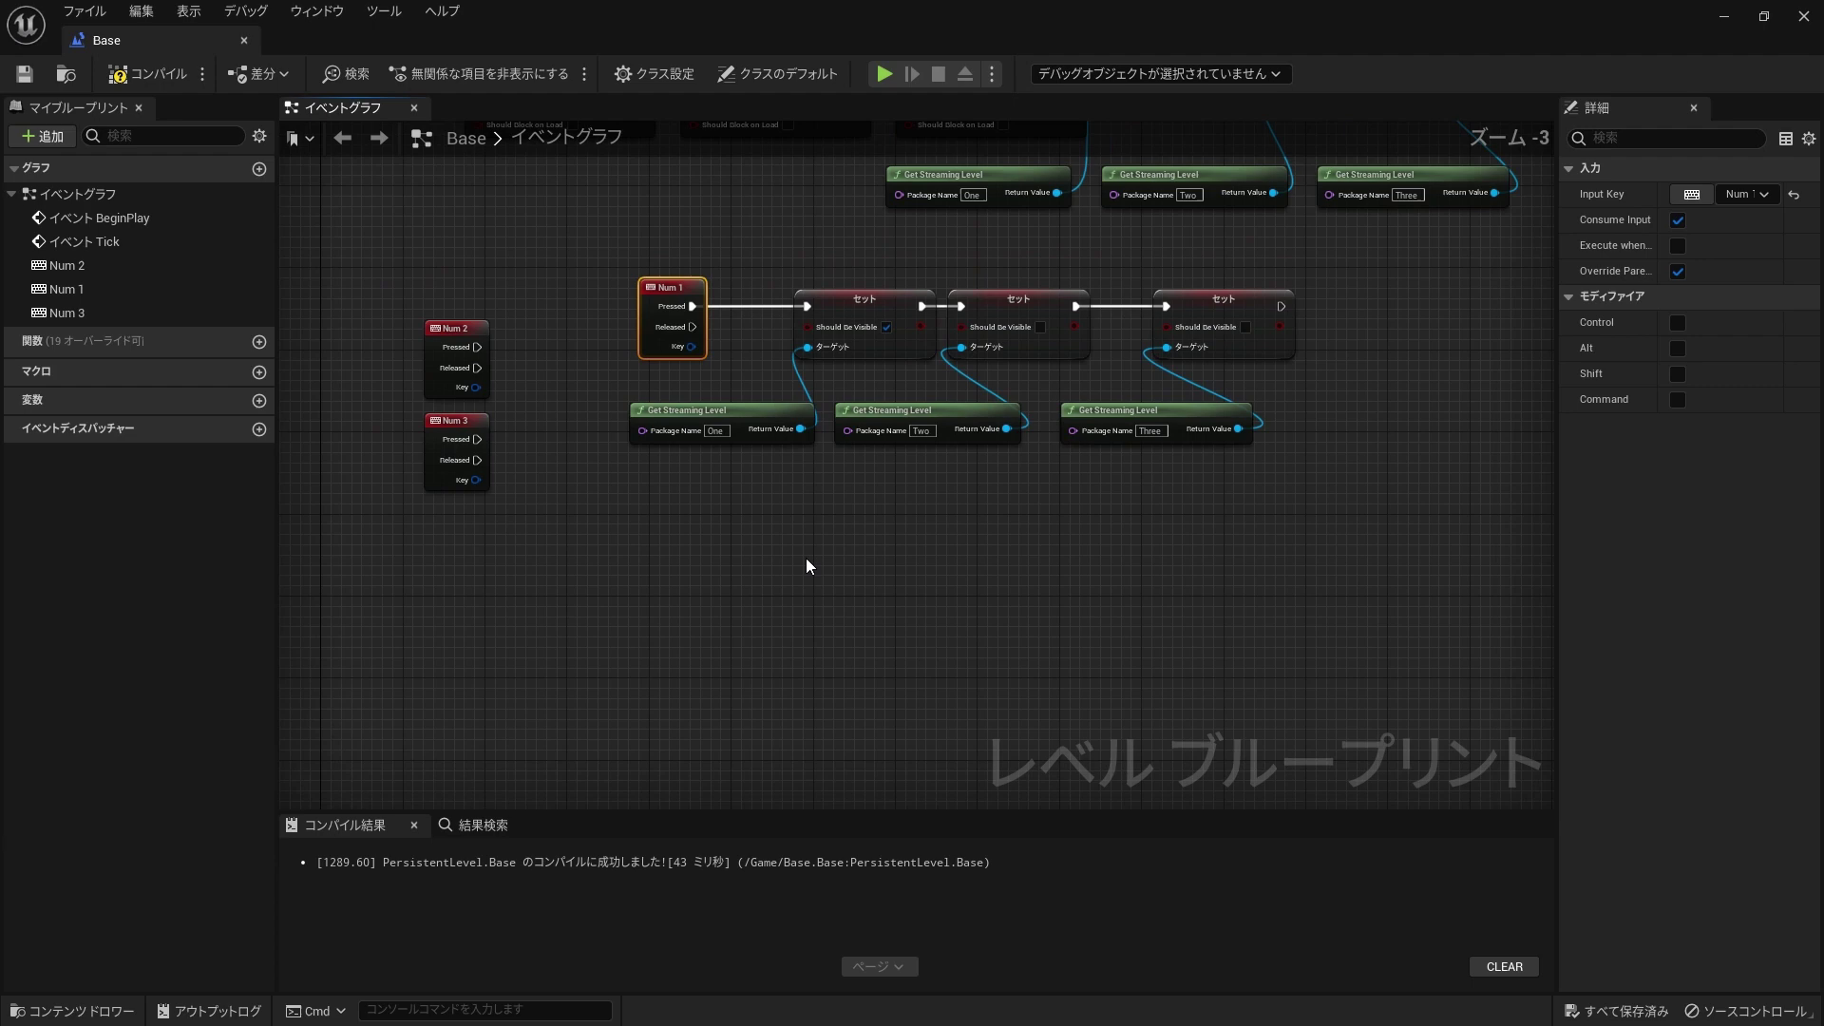
drag(446, 333, 668, 511)
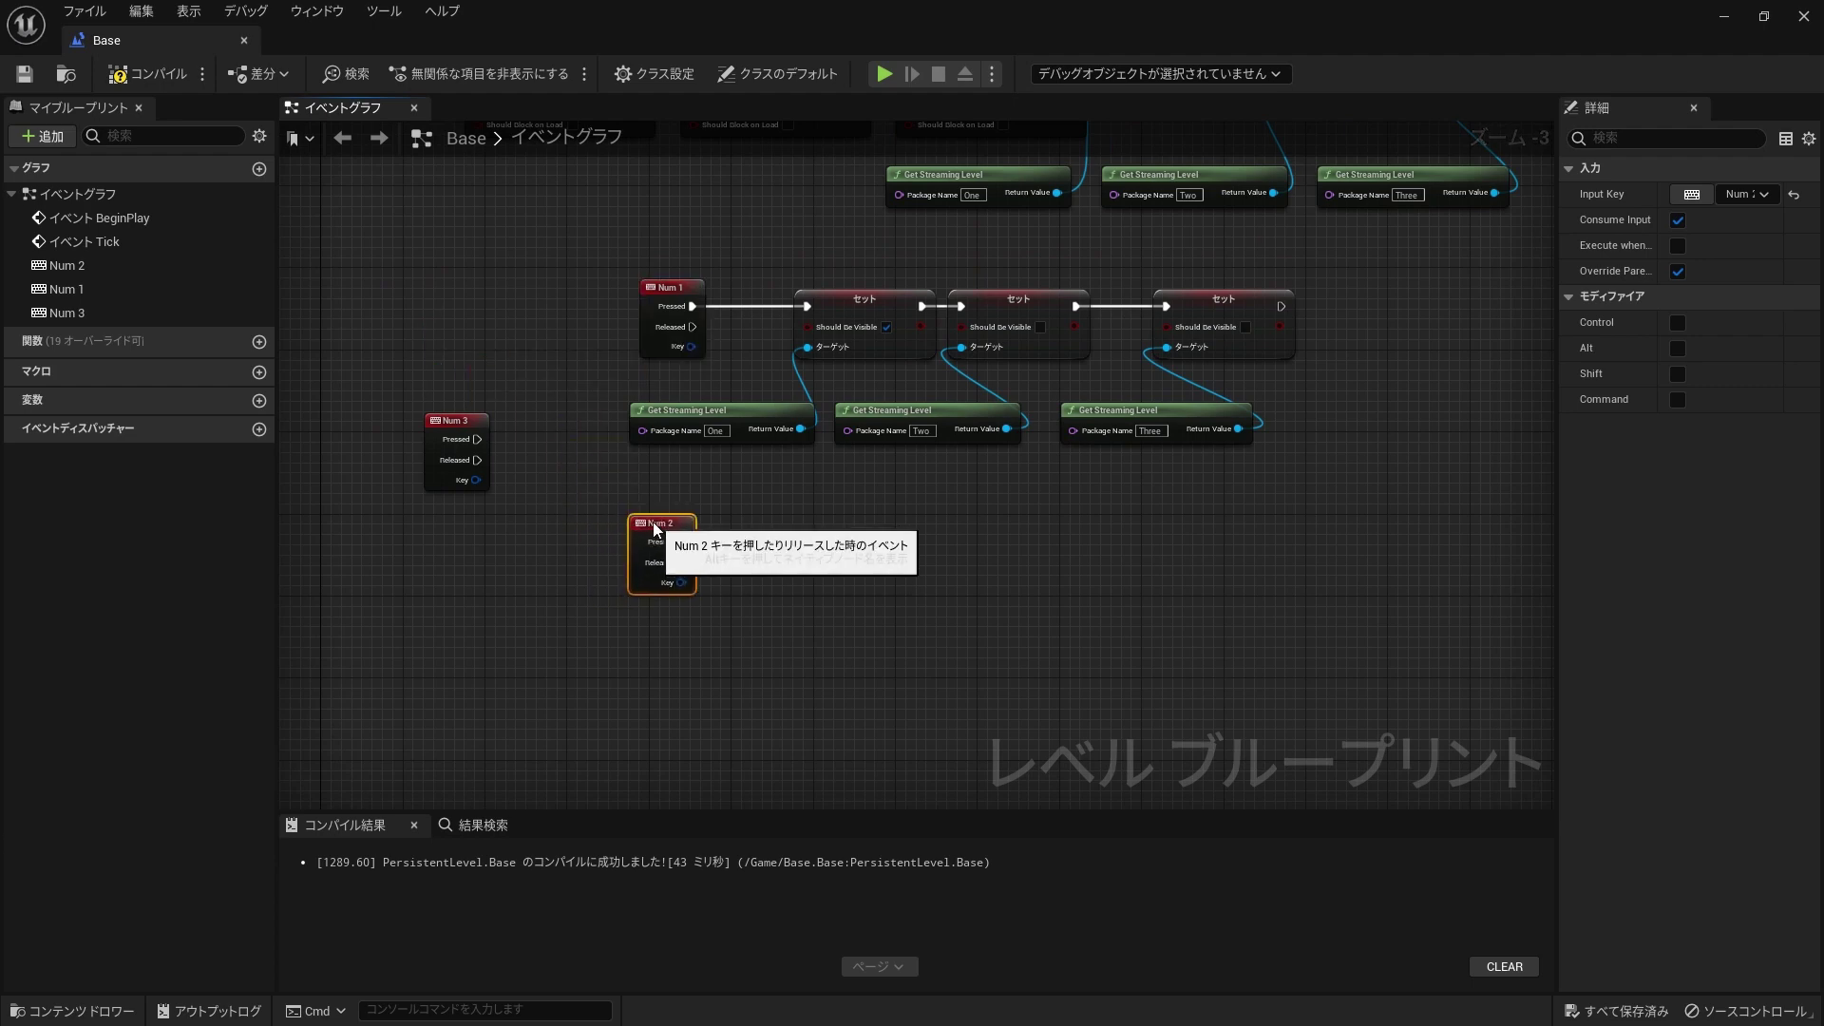
drag(1254, 456, 775, 333)
key(ctrl+c)
key(ctrl+v)
drag(1155, 491, 1014, 521)
Step: Connect Num 2's Pressed output to the copied chain, with Should Be Visible off for One and on for Two
drag(703, 522, 796, 512)
click(875, 532)
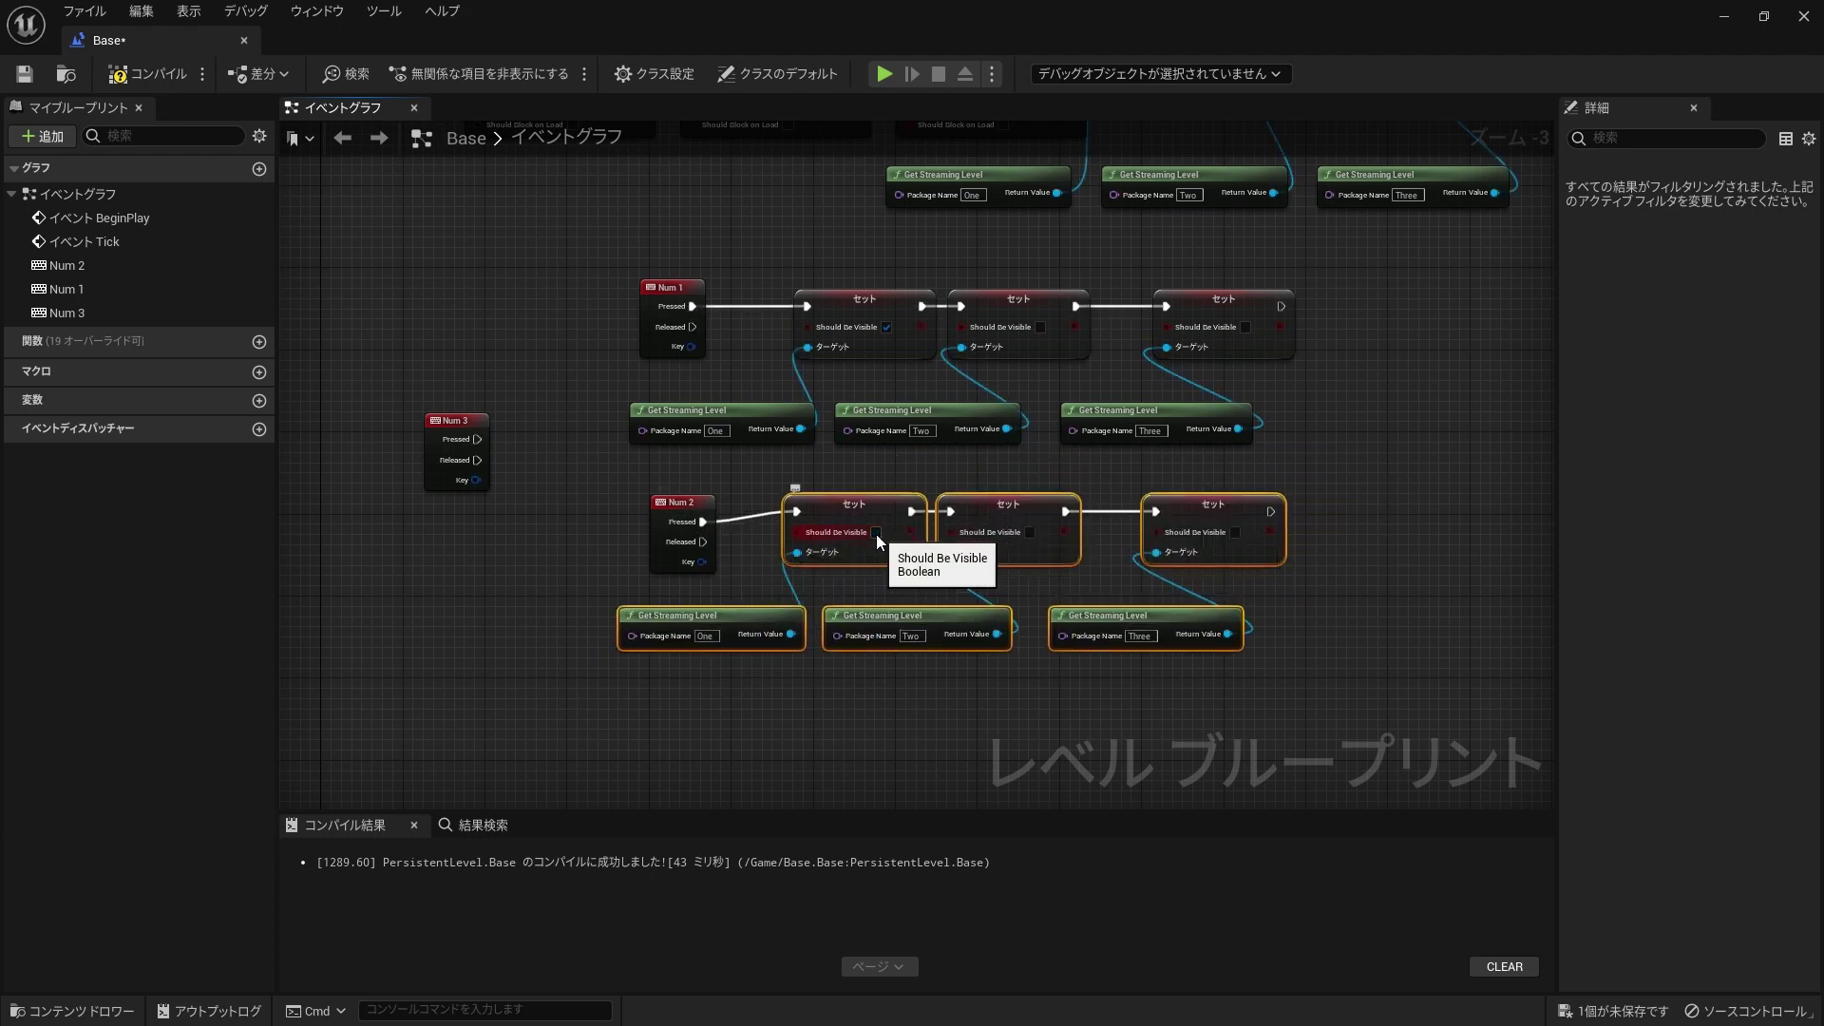
click(1030, 532)
Step: Paste another copy of the Set and Get Streaming Level chain below the Num 2 chain and place the Num 3 event beside it
right_drag(970, 720, 976, 612)
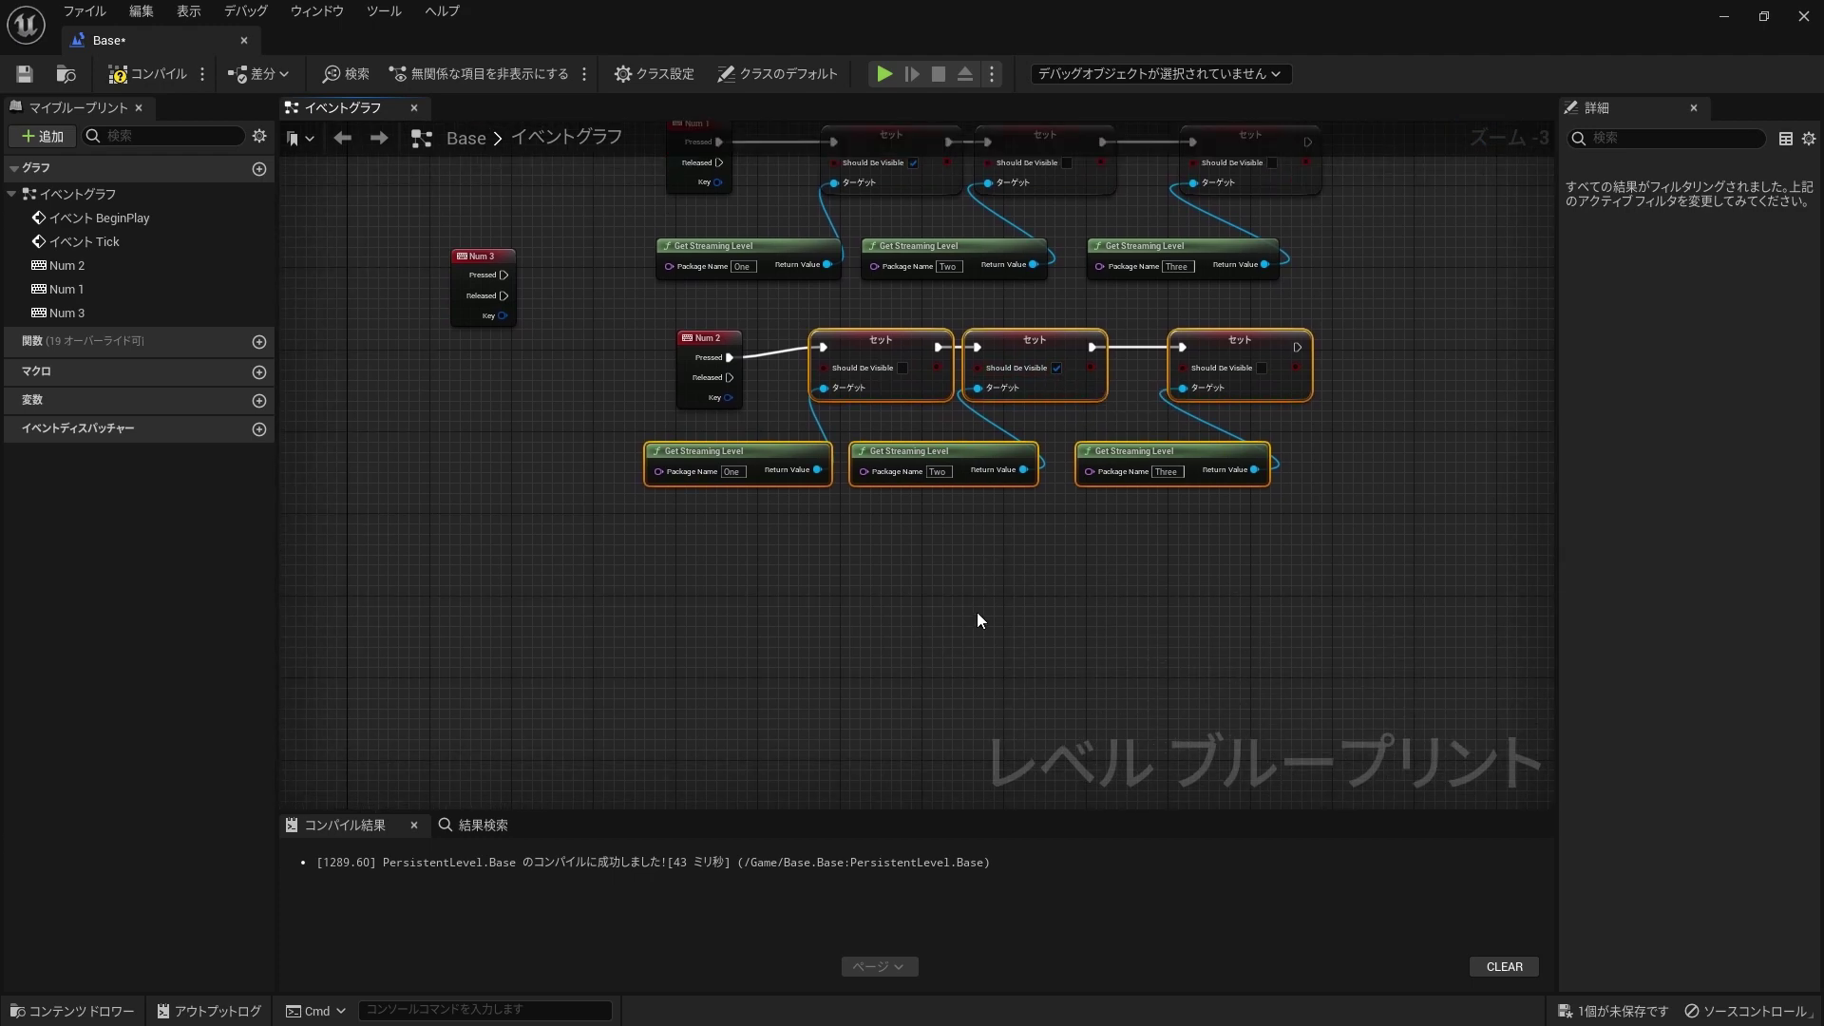
key(ctrl+v)
drag(985, 539, 925, 579)
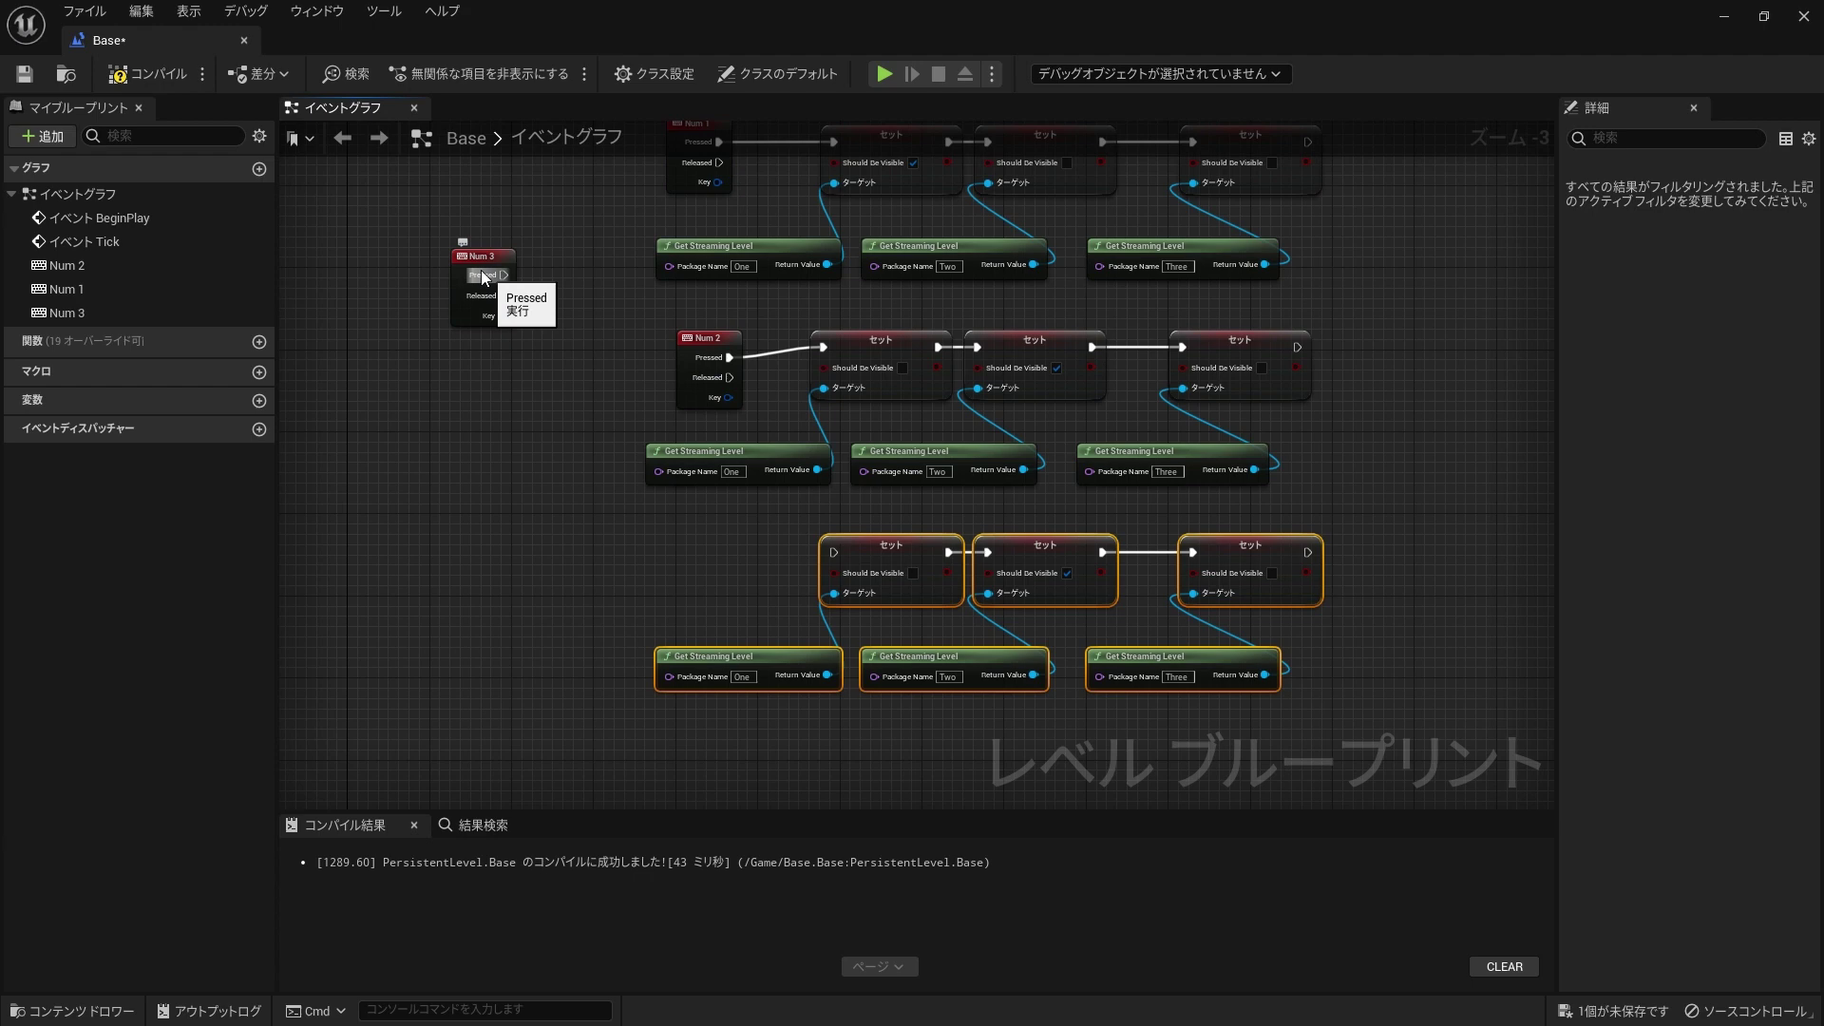
drag(482, 275, 704, 563)
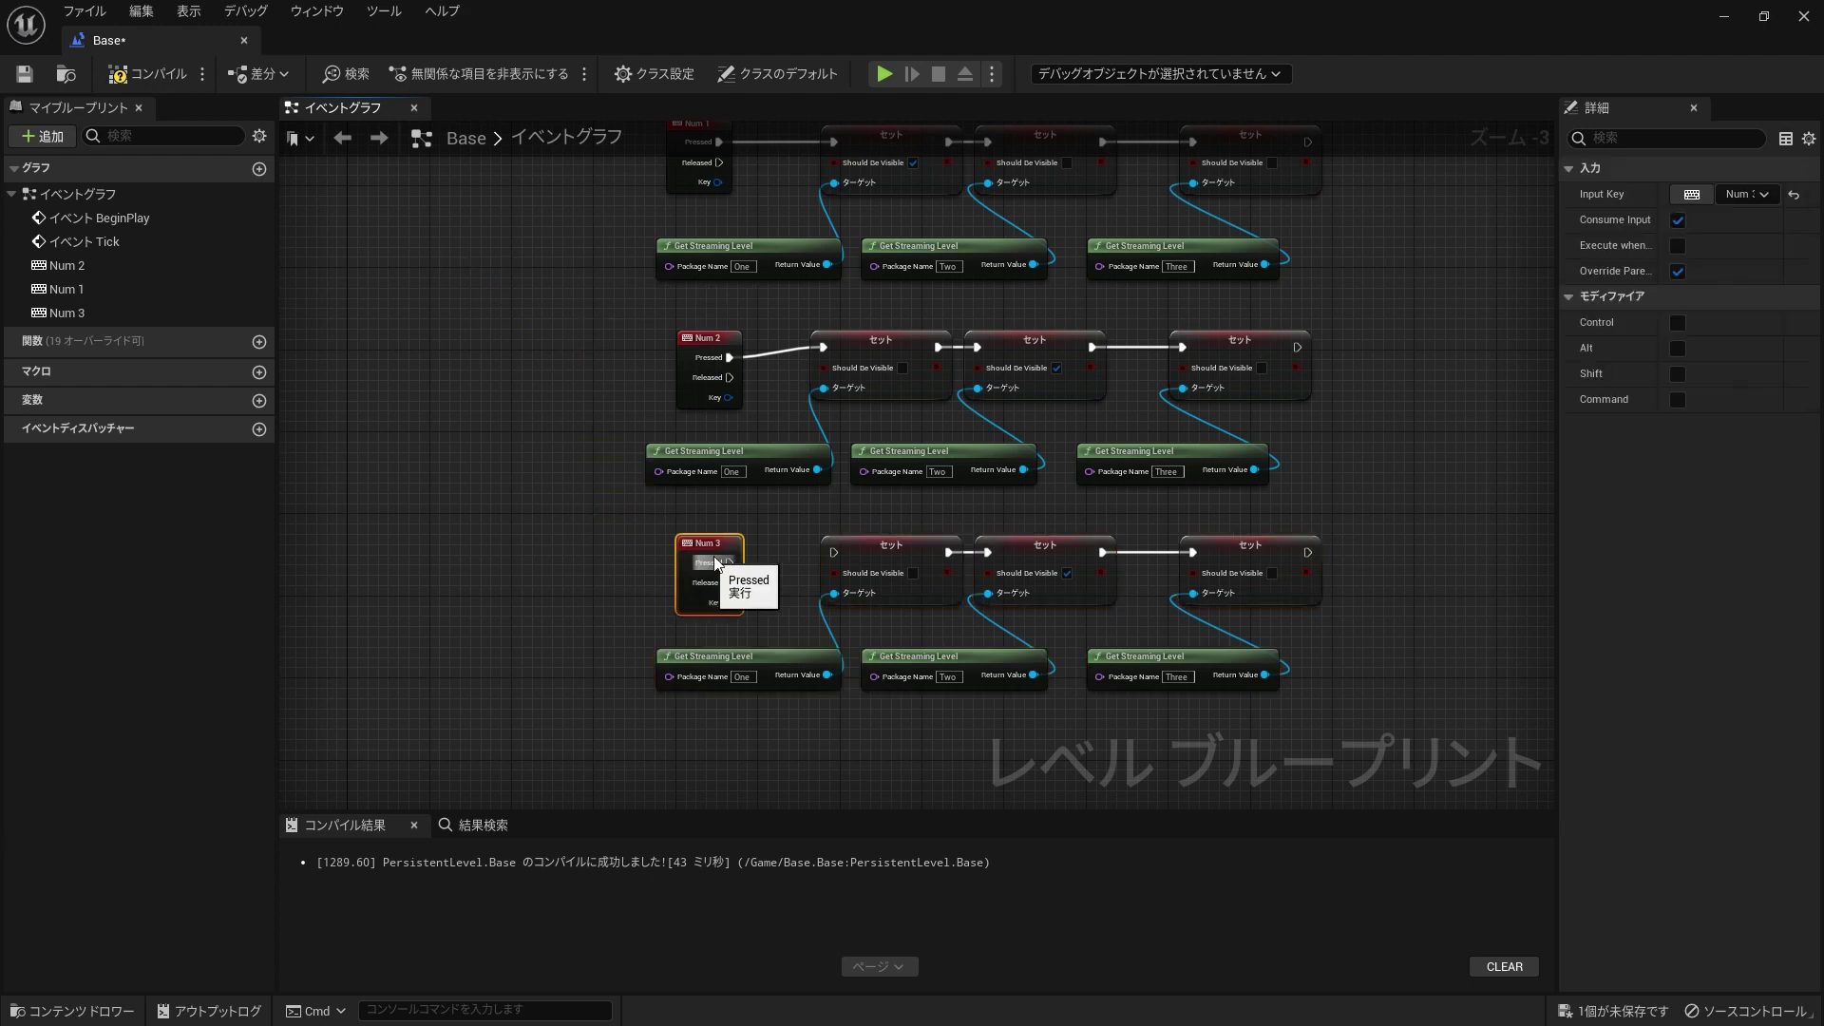
Step: Connect Num 3's Pressed output to its chain, with Should Be Visible off for Two and on for Three, and compile the blueprint
drag(712, 562, 843, 560)
click(1066, 573)
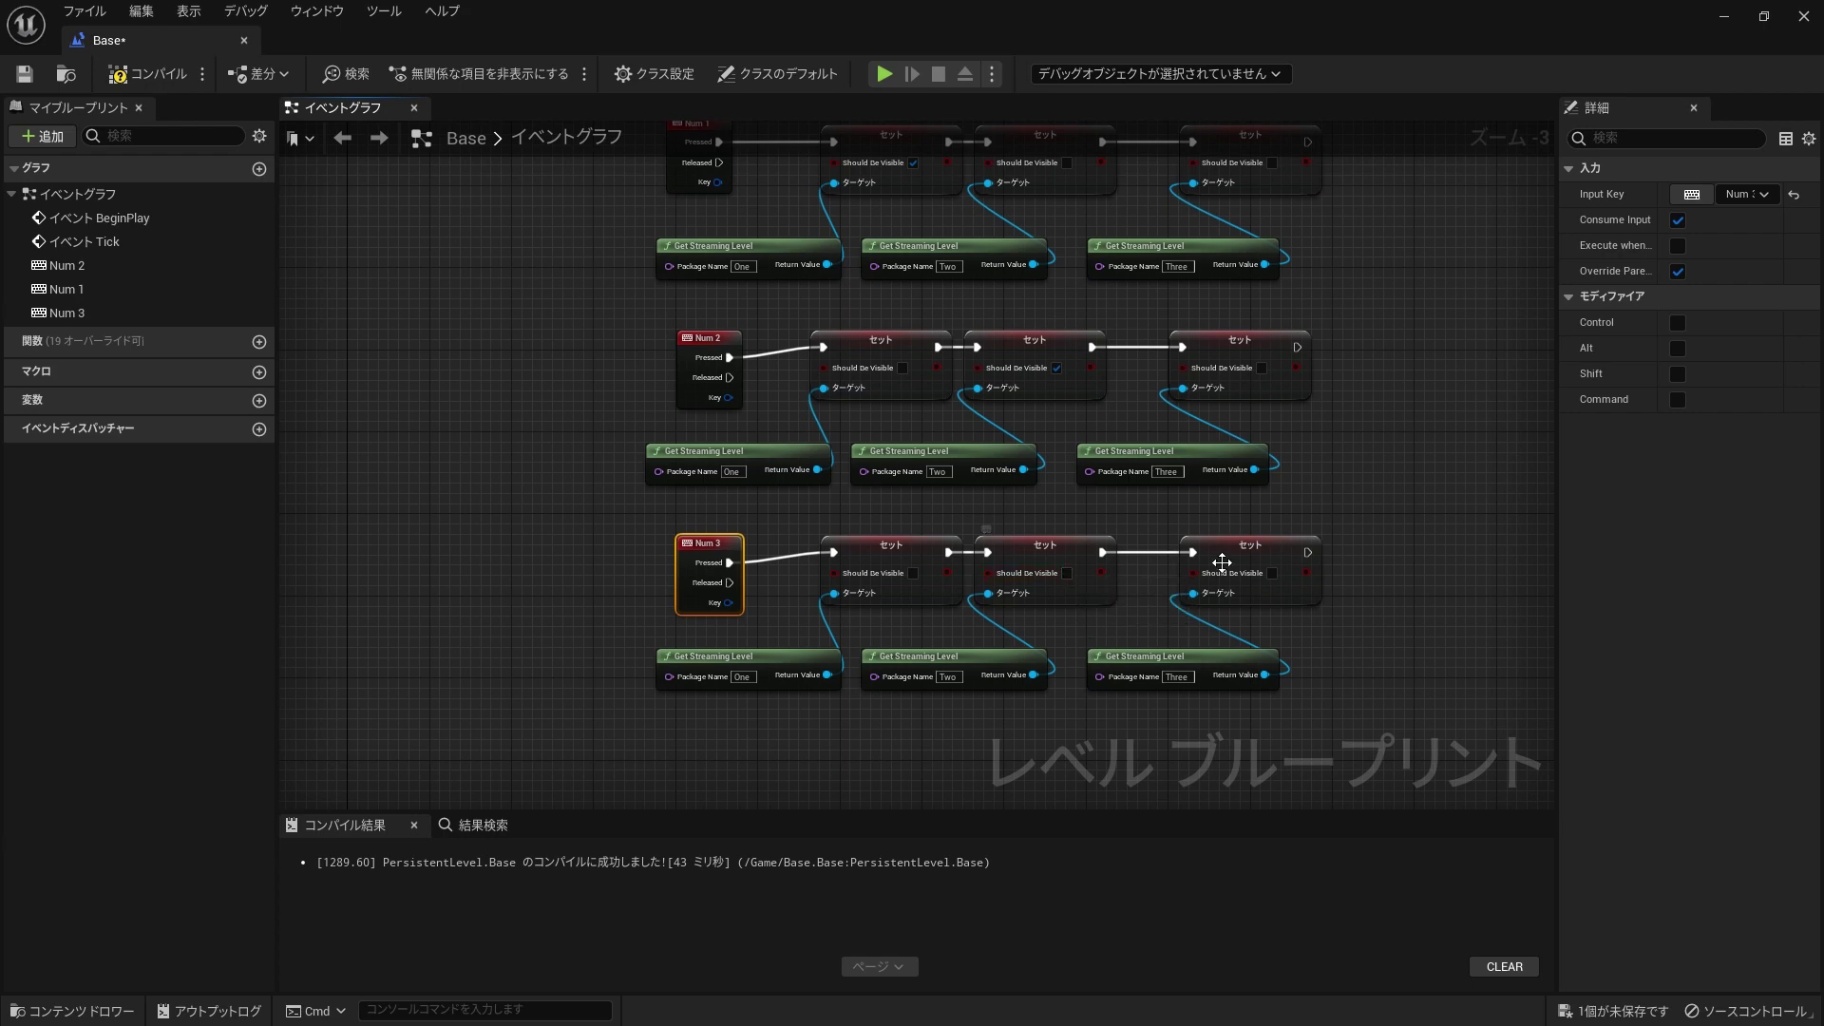
click(1272, 573)
click(157, 84)
Step: Play the Base level and test switching between sub-levels One, Two and Three with number keys 1, 2 and 3
click(1724, 15)
click(397, 75)
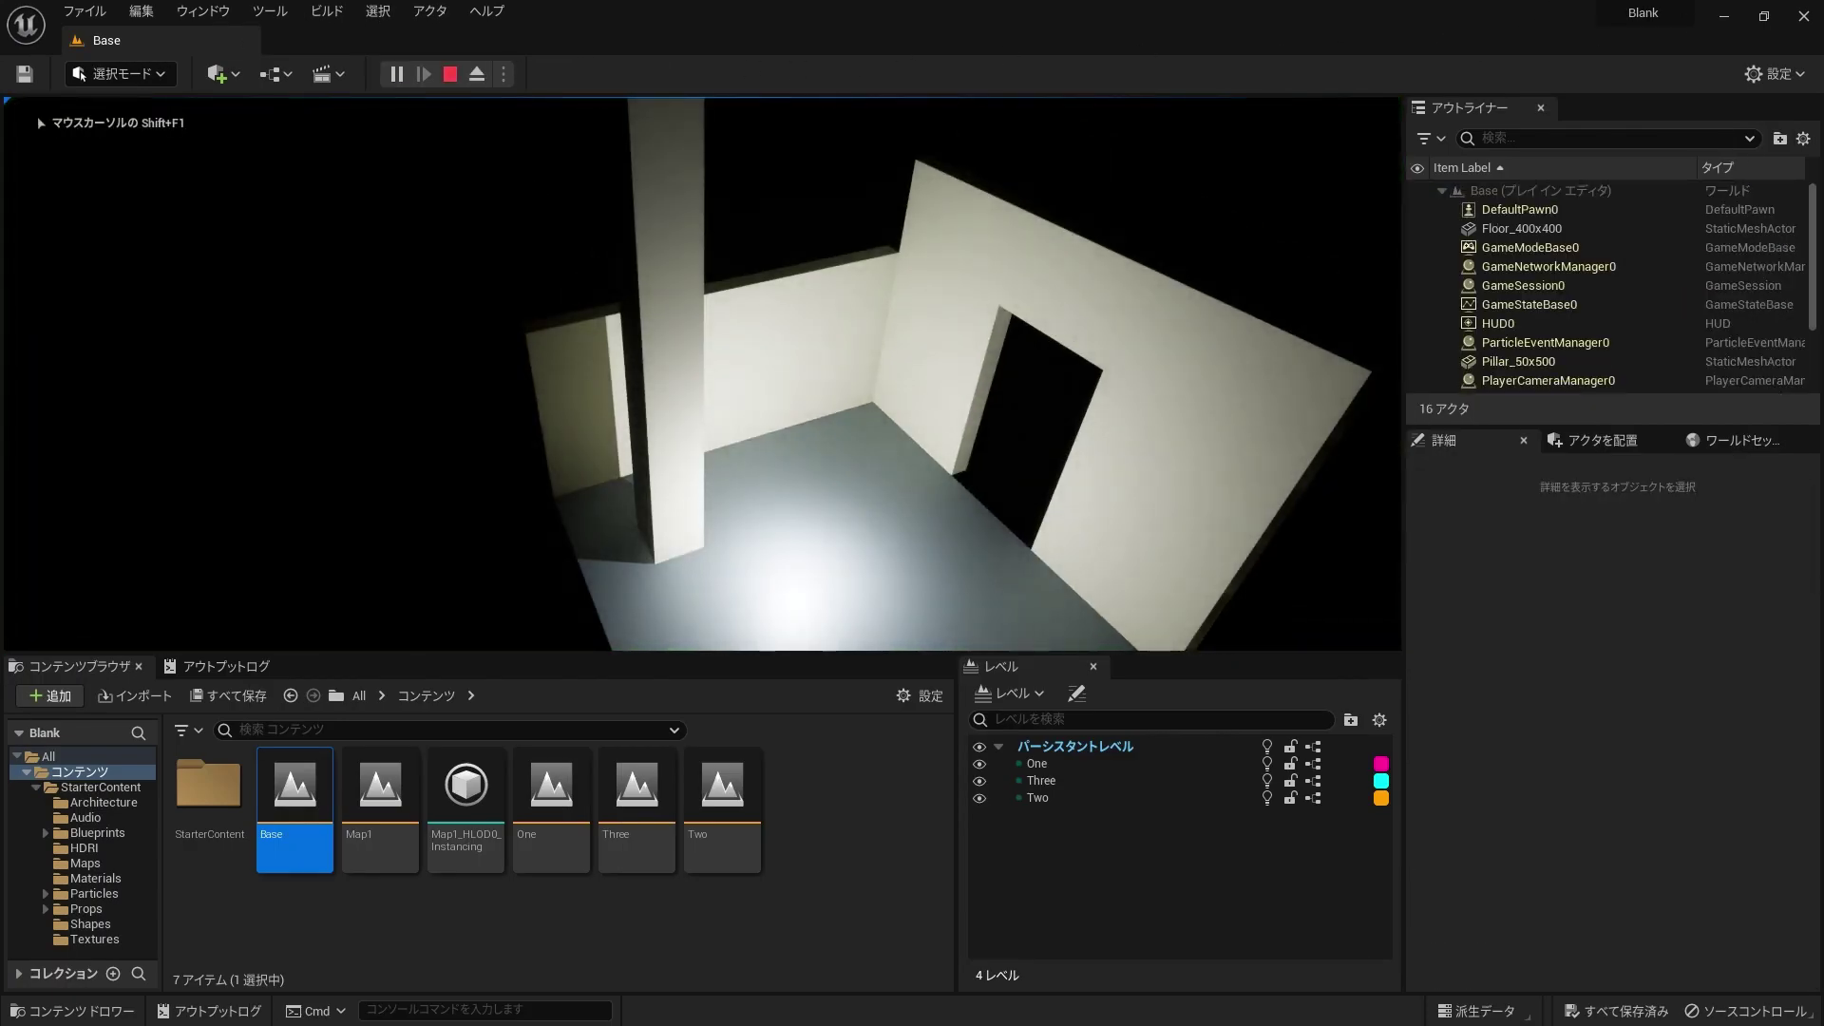
key(1)
key(2)
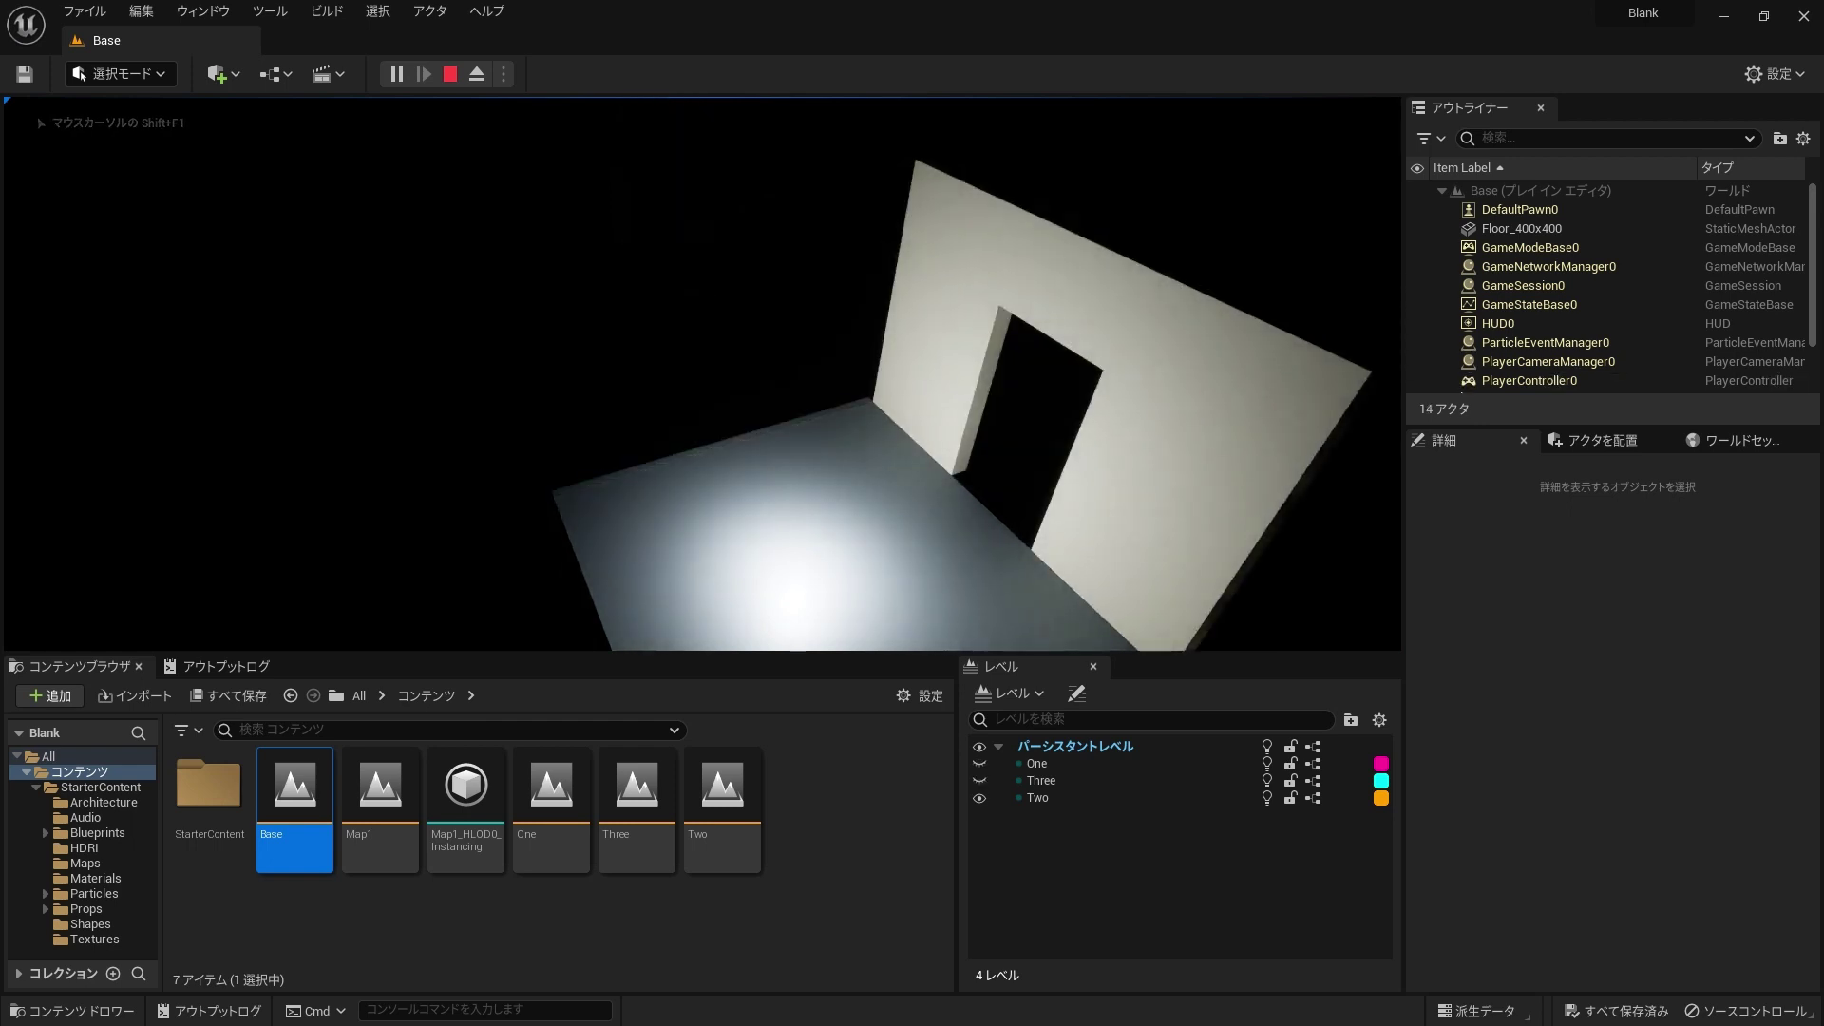
key(3)
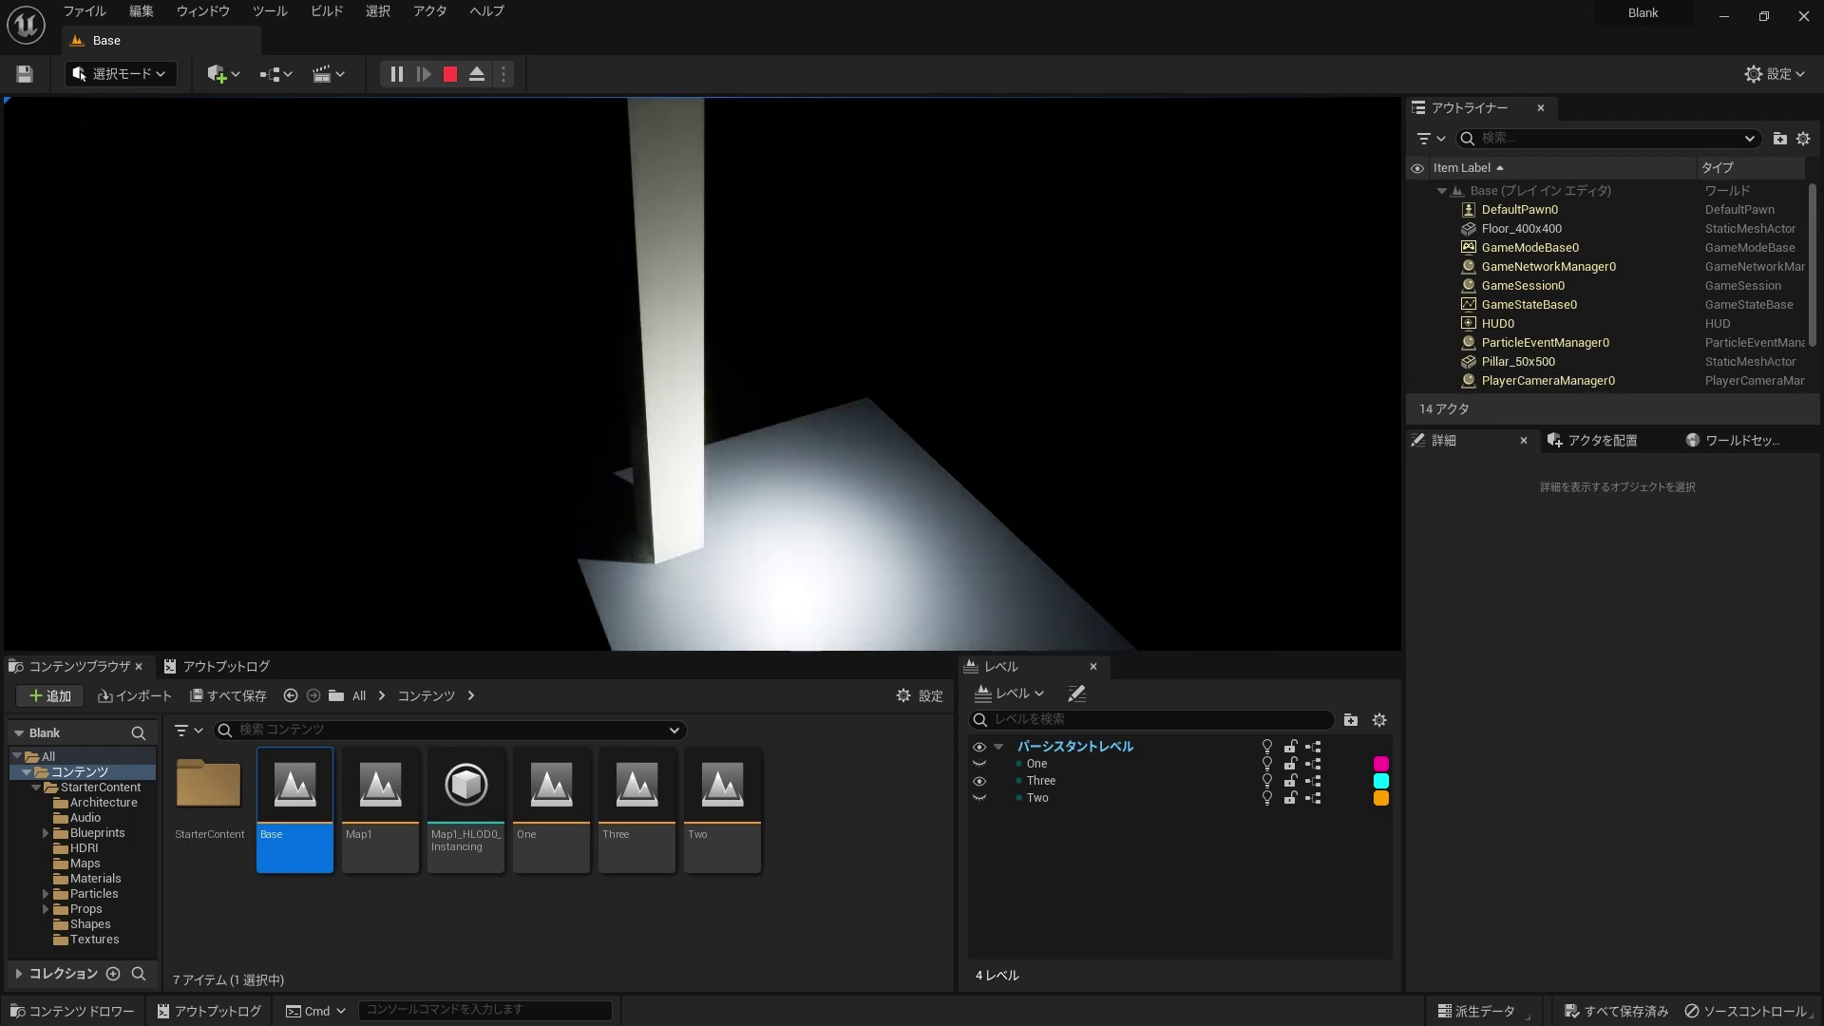
key(1)
key(2)
key(3)
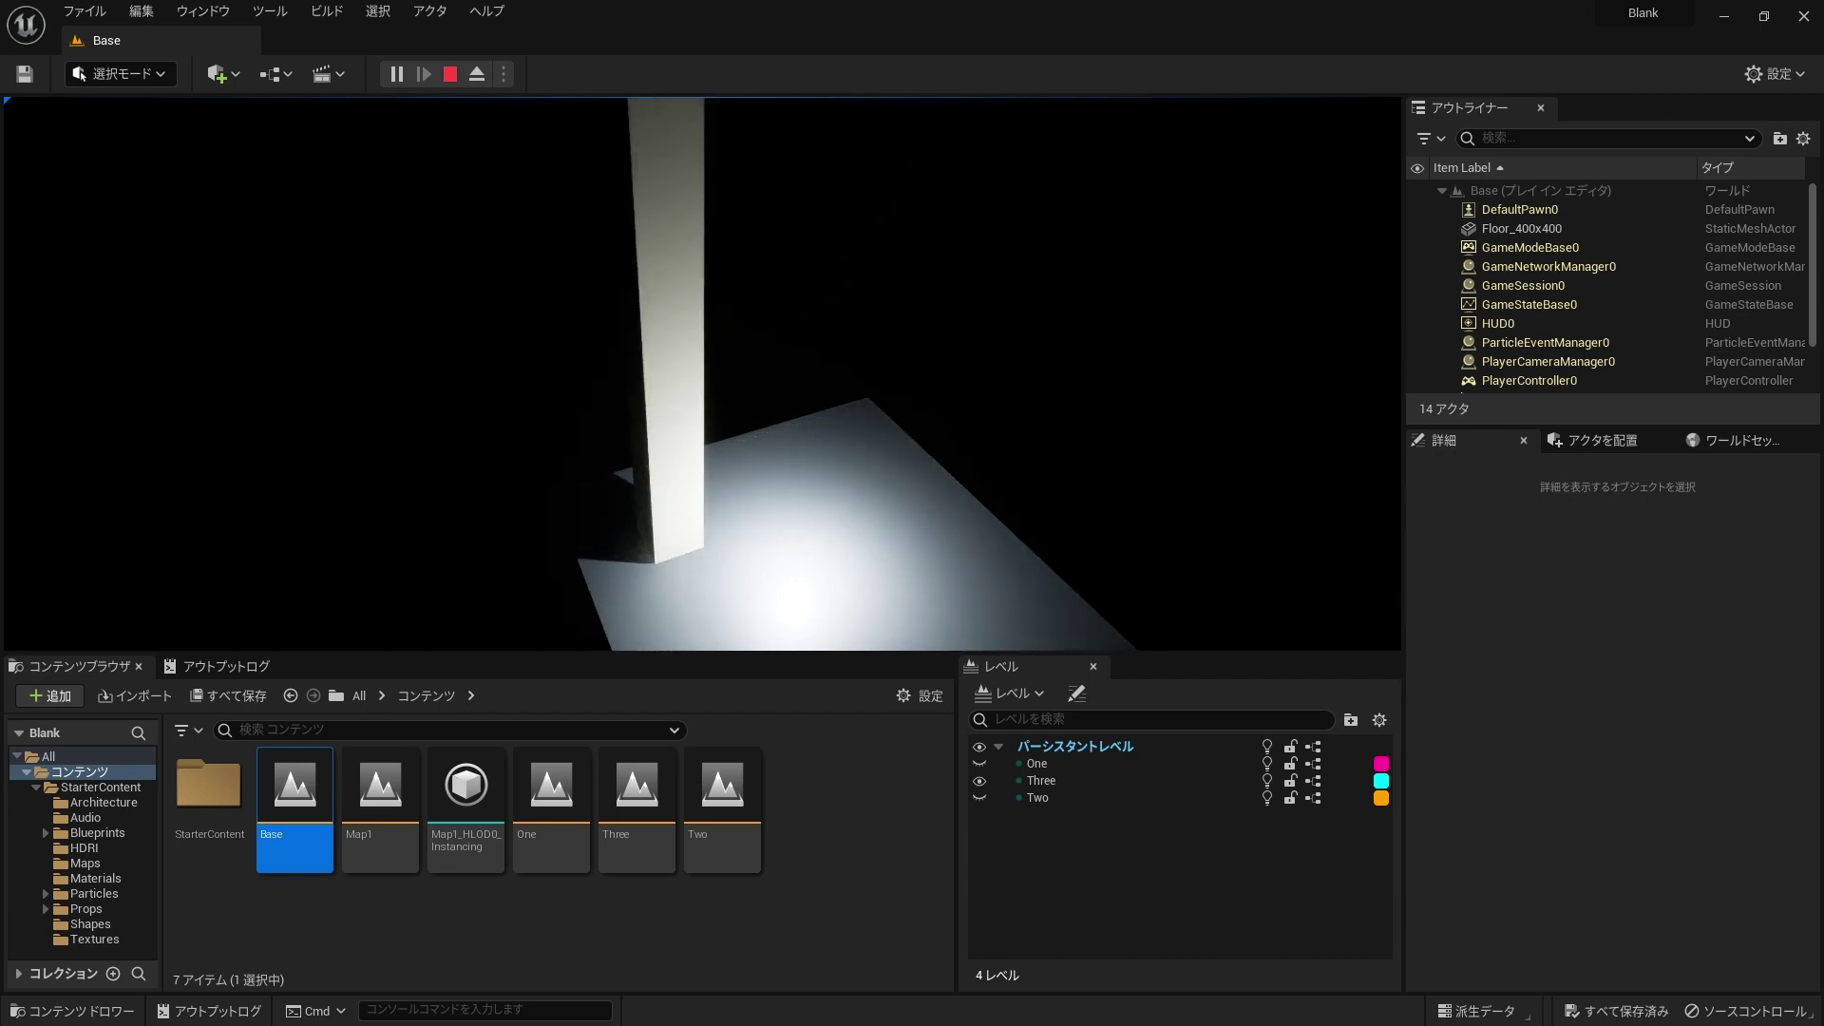
key(Escape)
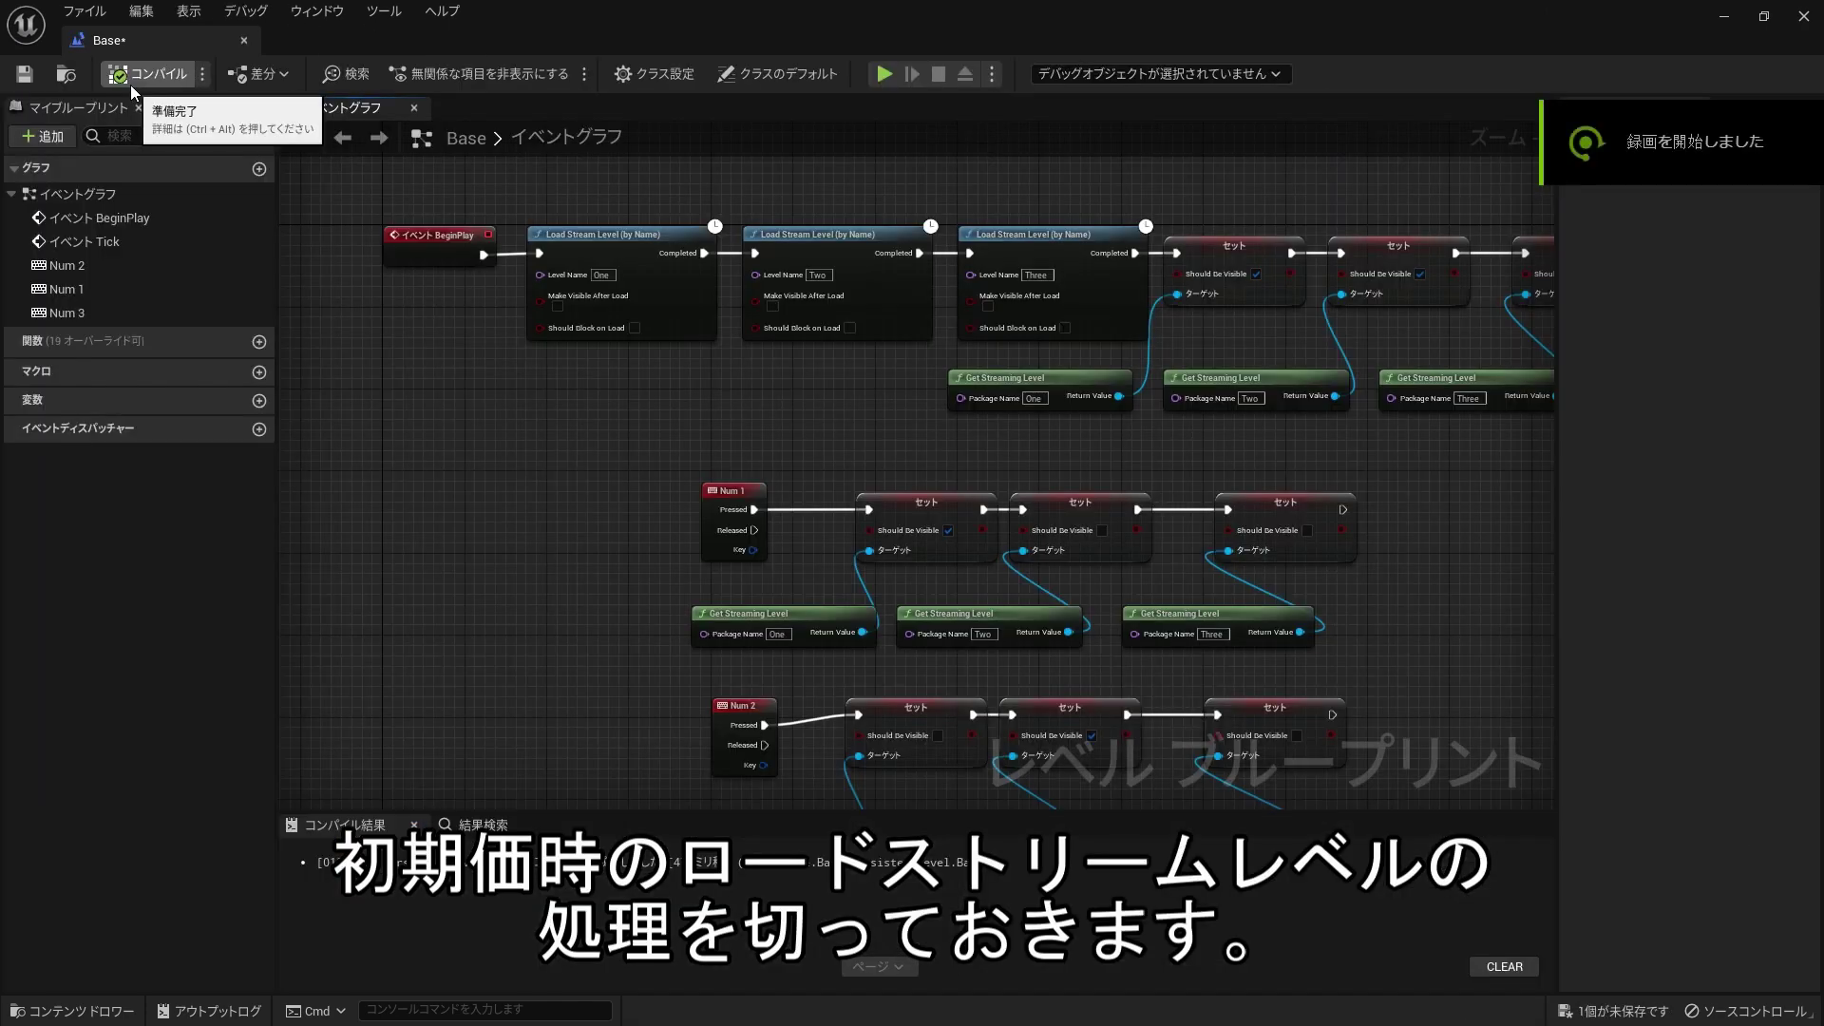
Step: Break the link from BeginPlay into the first Load Stream Level node and compile the level blueprint
right_click(541, 252)
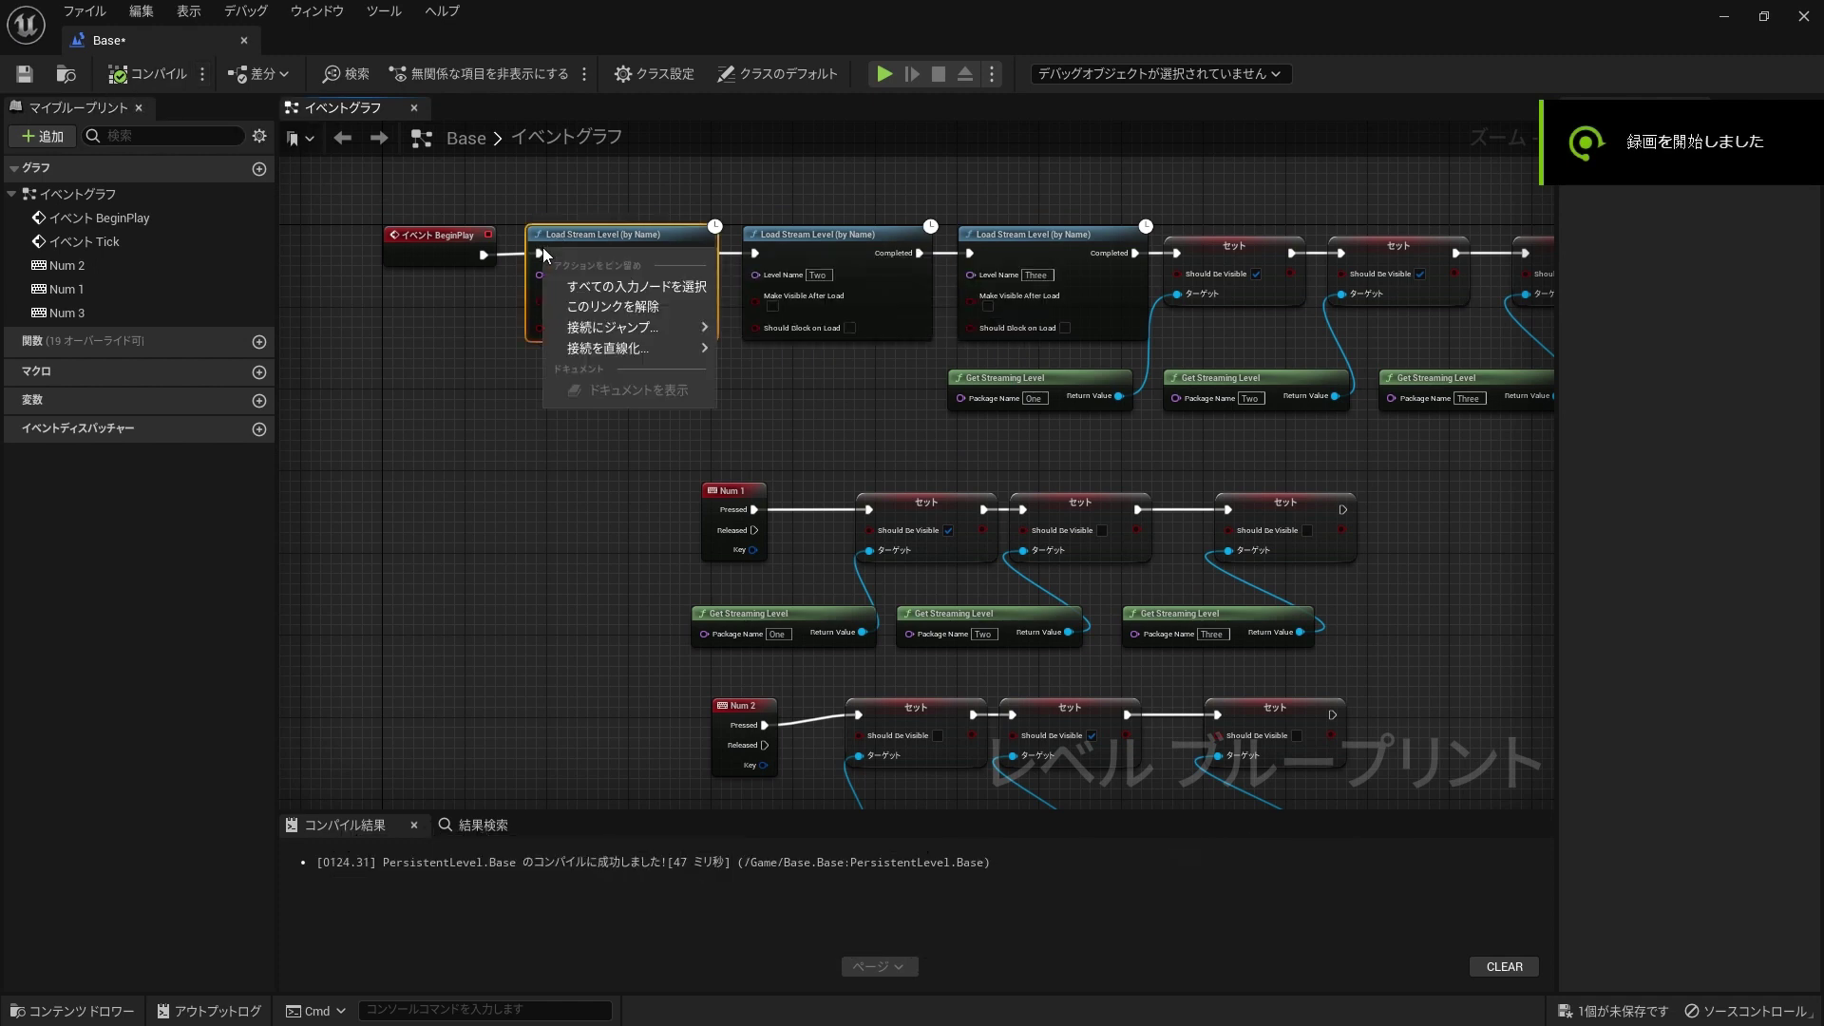
click(589, 302)
click(144, 76)
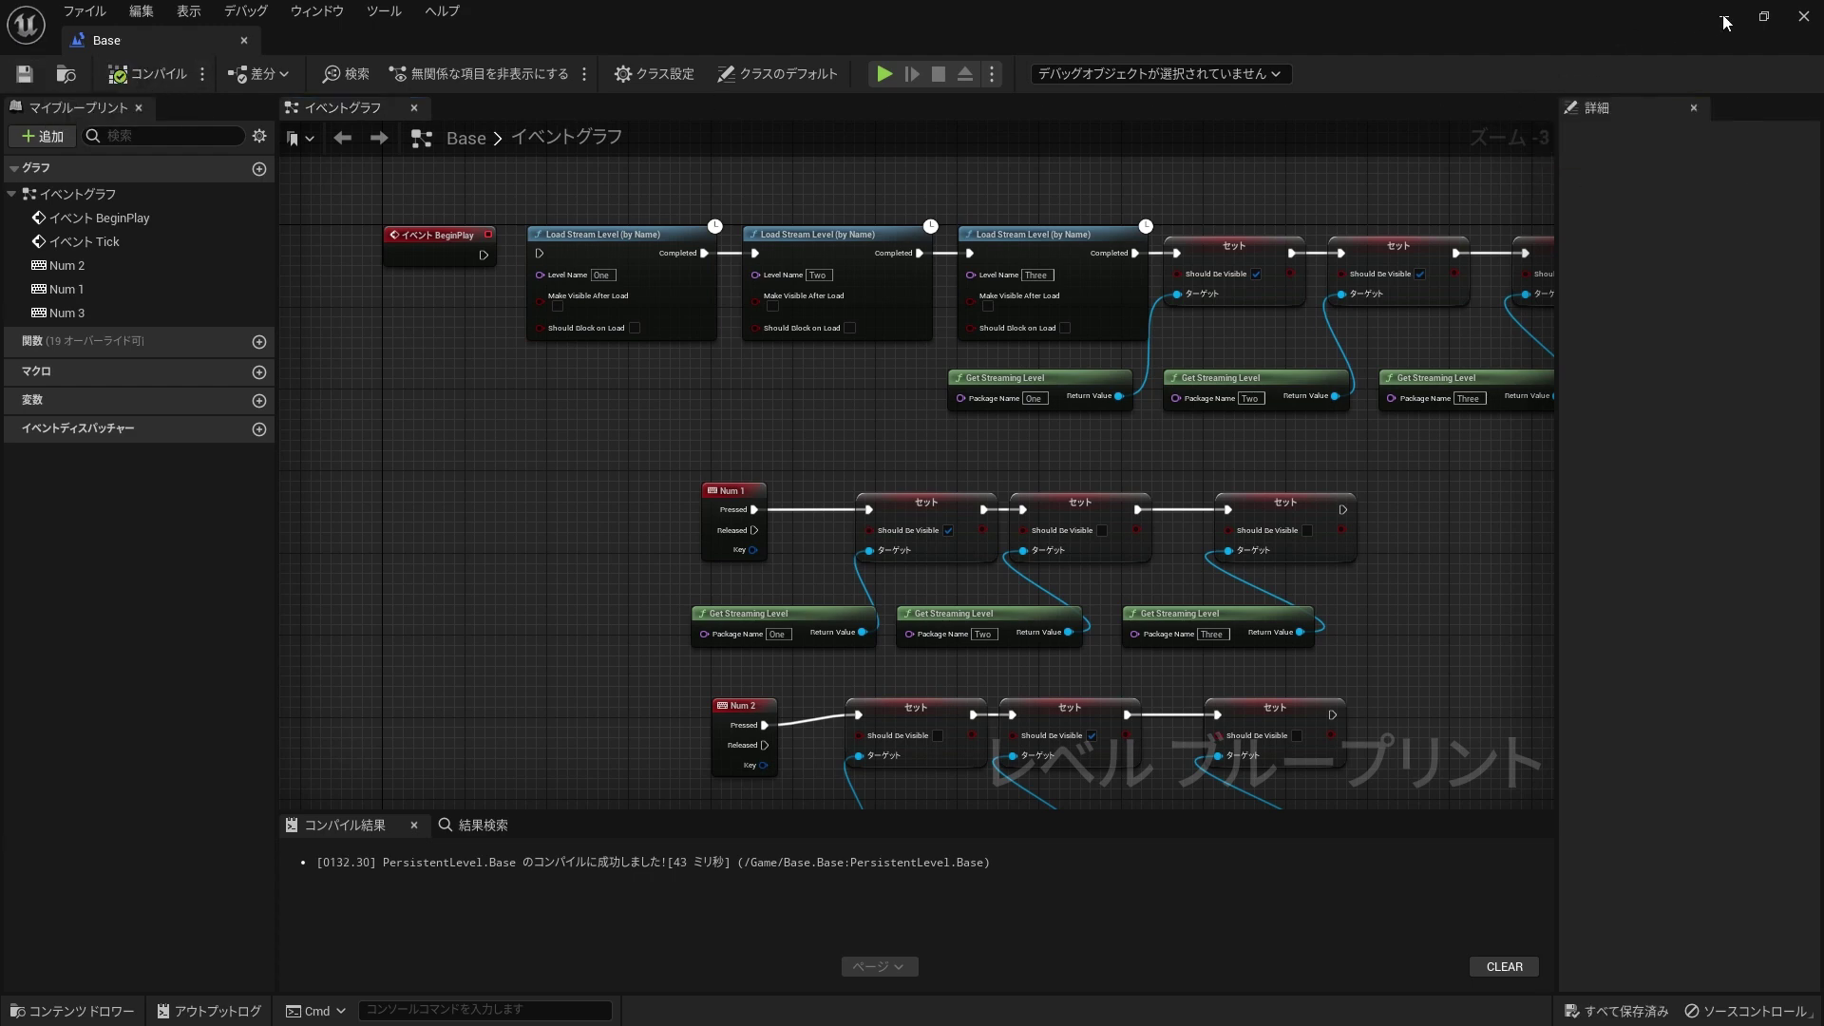
Step: Play the Base level to check the sub-levels with the BeginPlay loading disconnected, and stop the session
click(1725, 17)
click(395, 74)
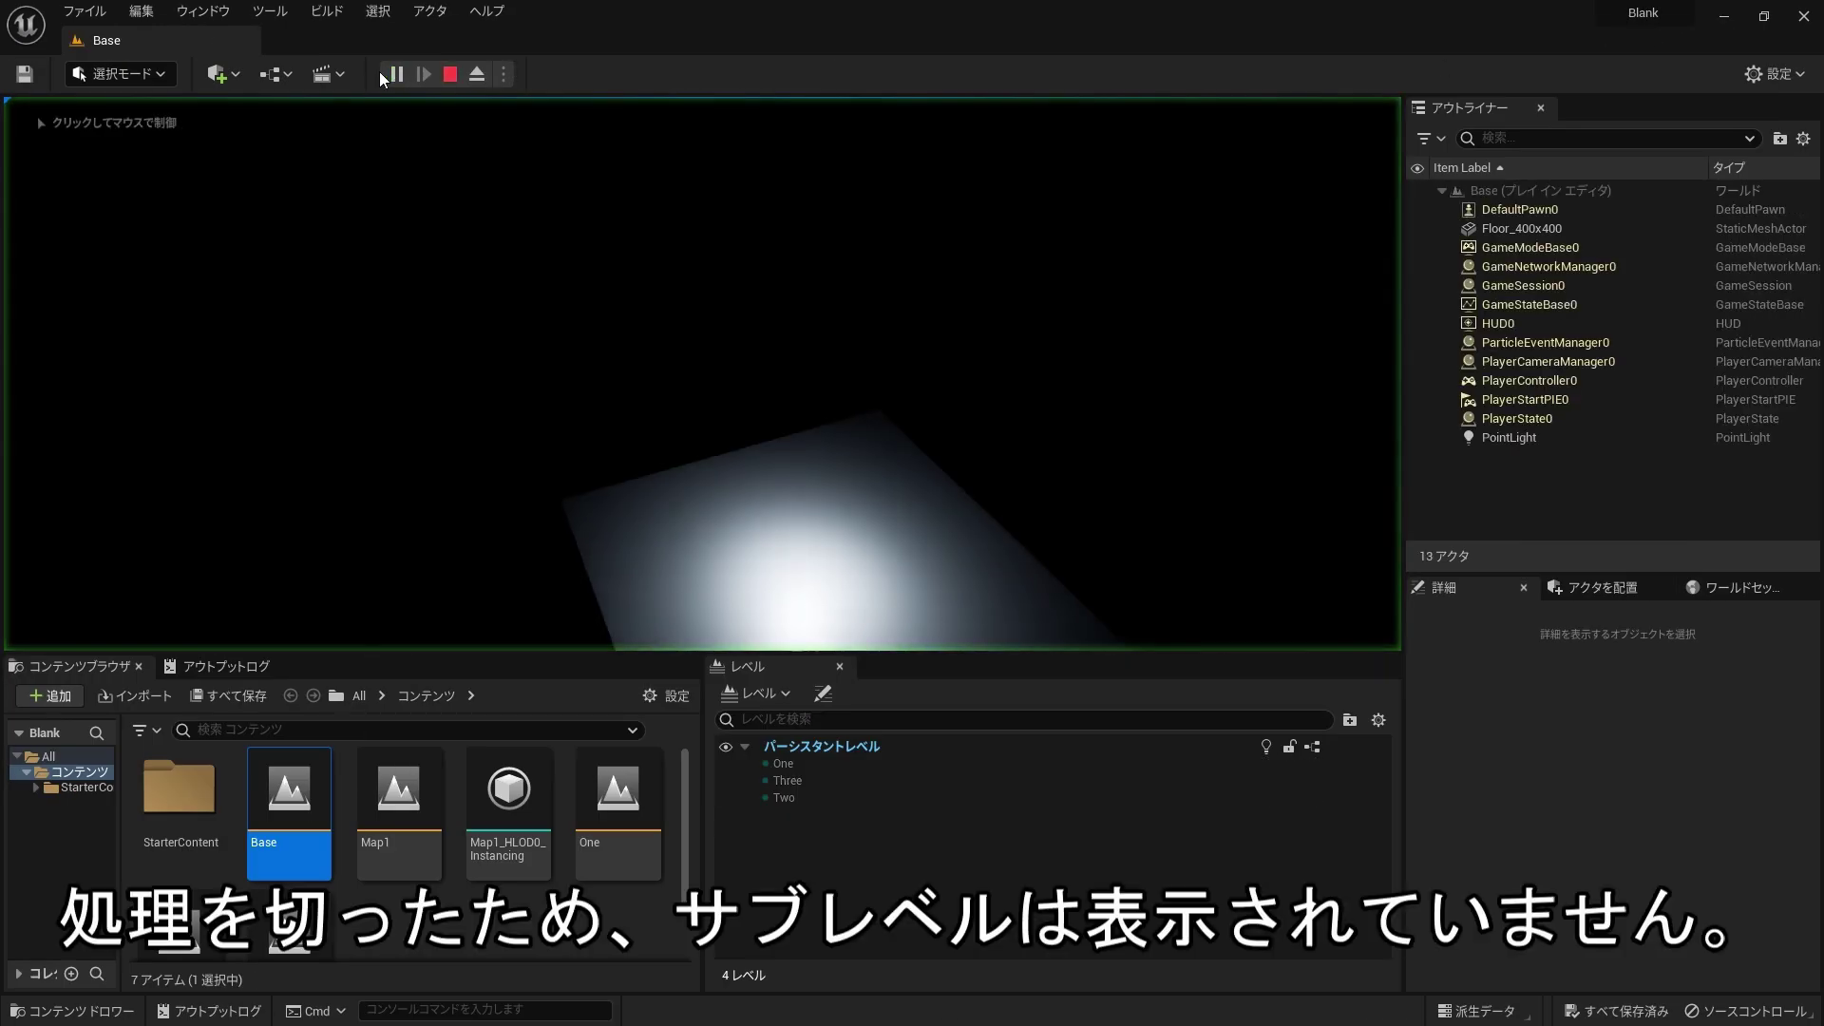
click(573, 286)
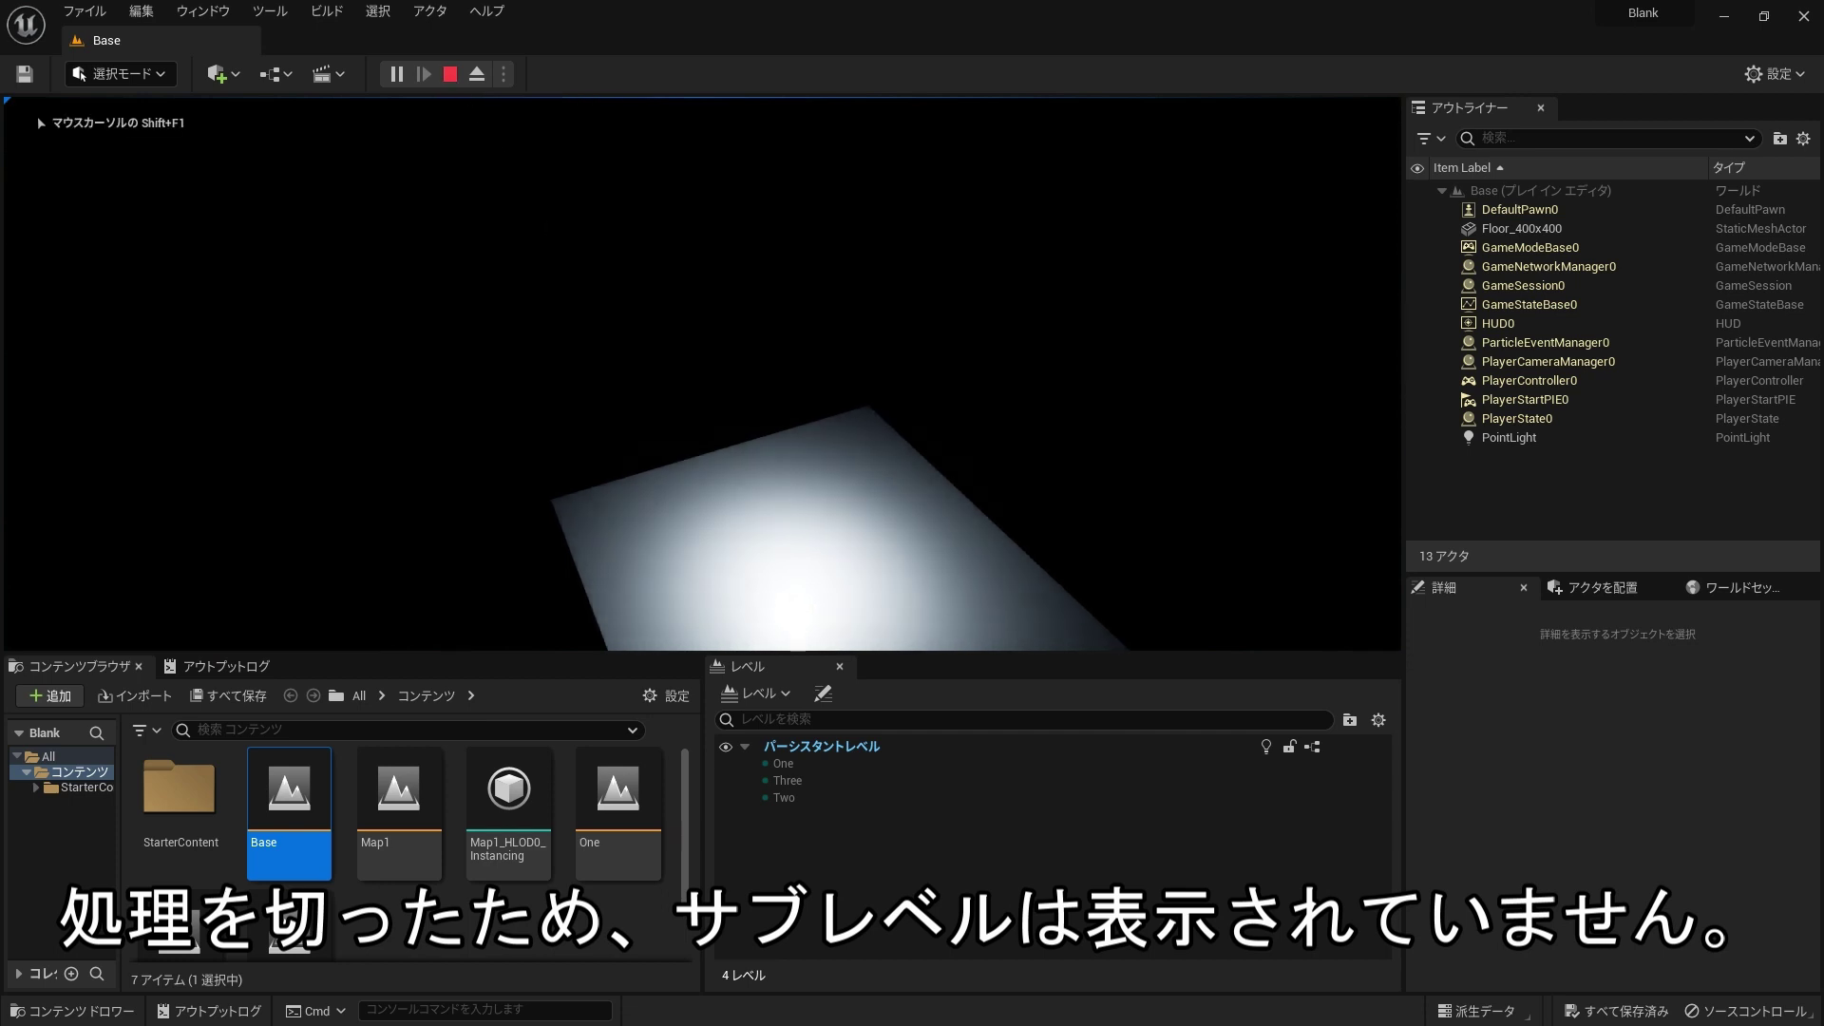
key(Escape)
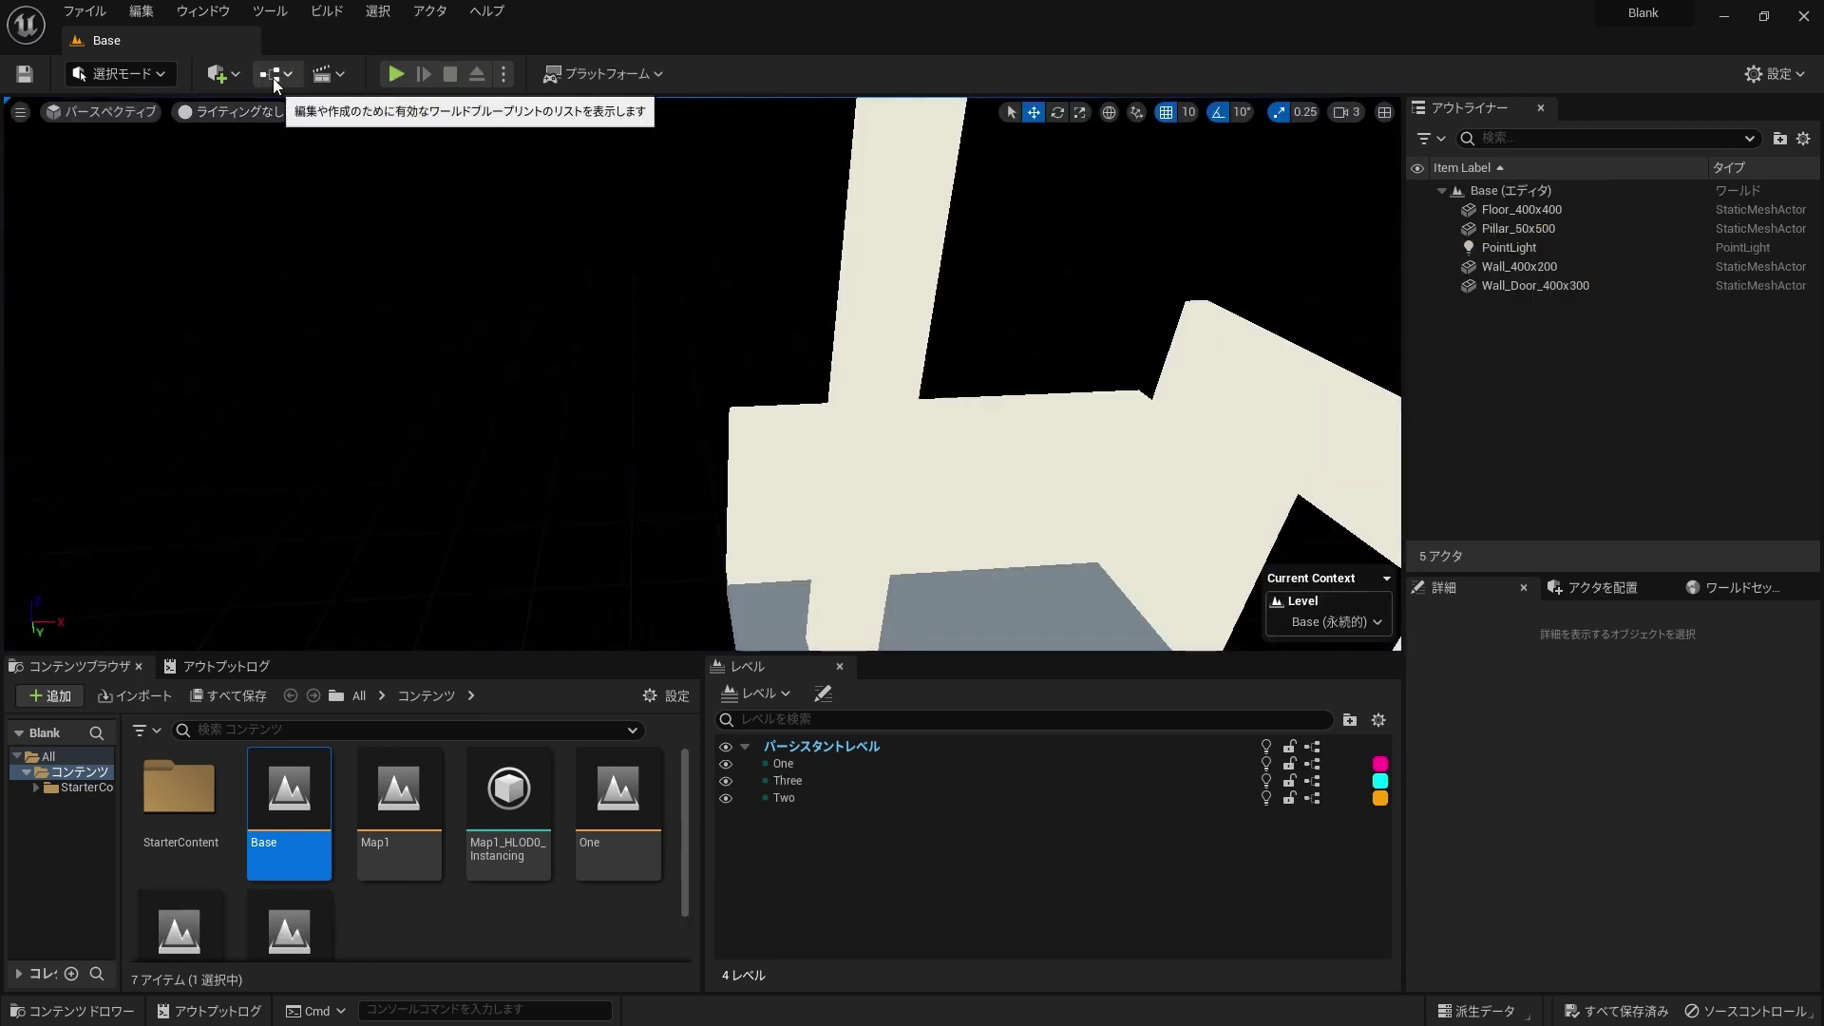
Step: Change the streaming method of sub-levels One and Three to Always Loaded
click(787, 763)
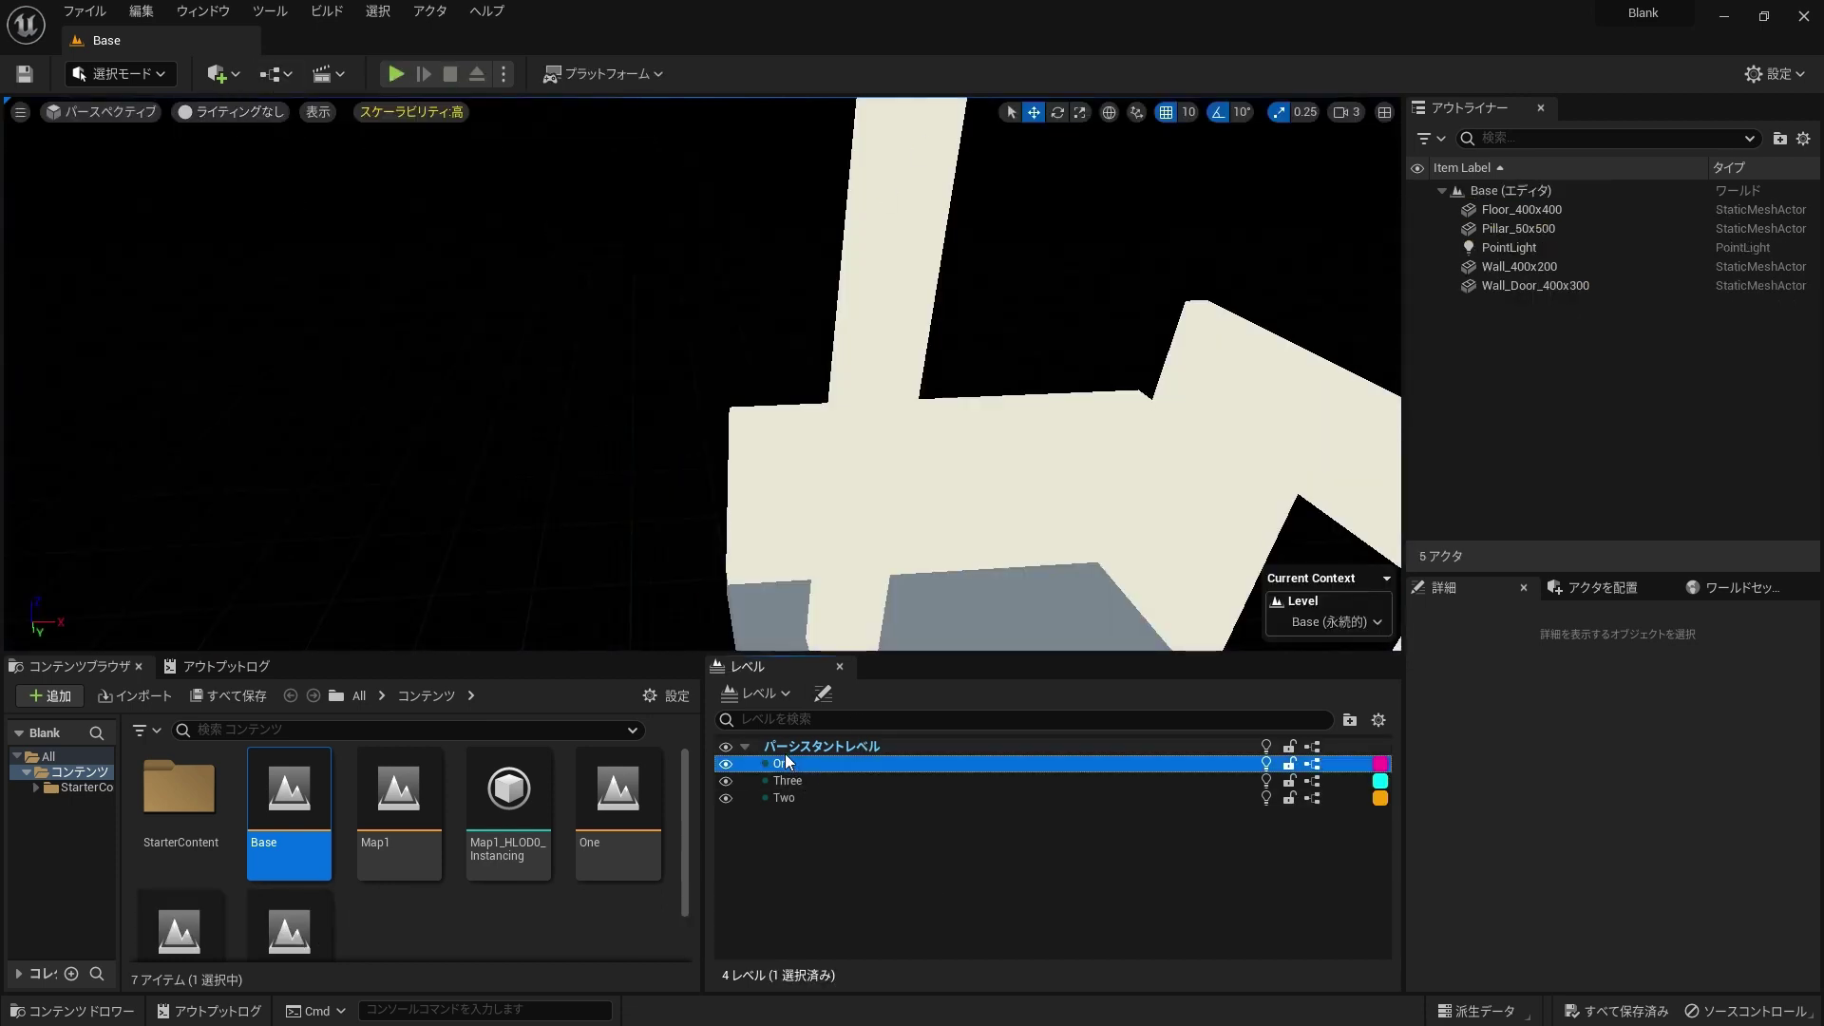
right_click(798, 763)
mouse_move(938, 475)
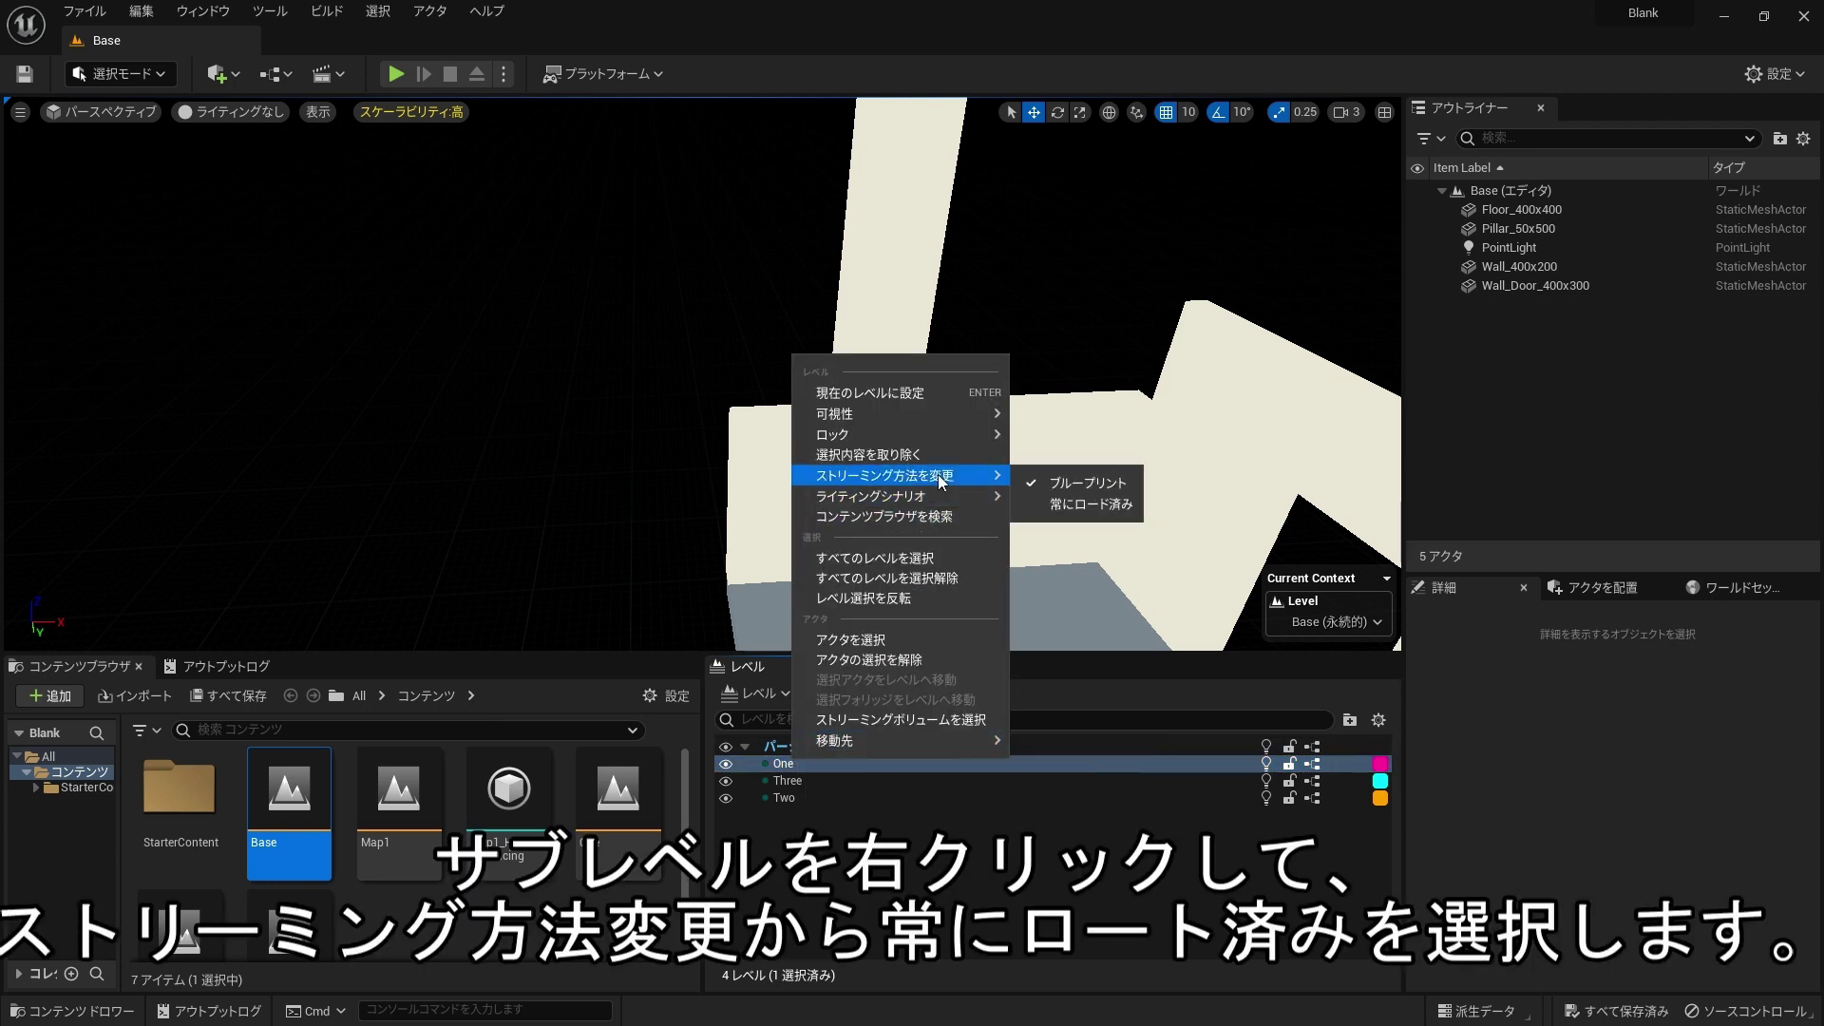
click(1082, 503)
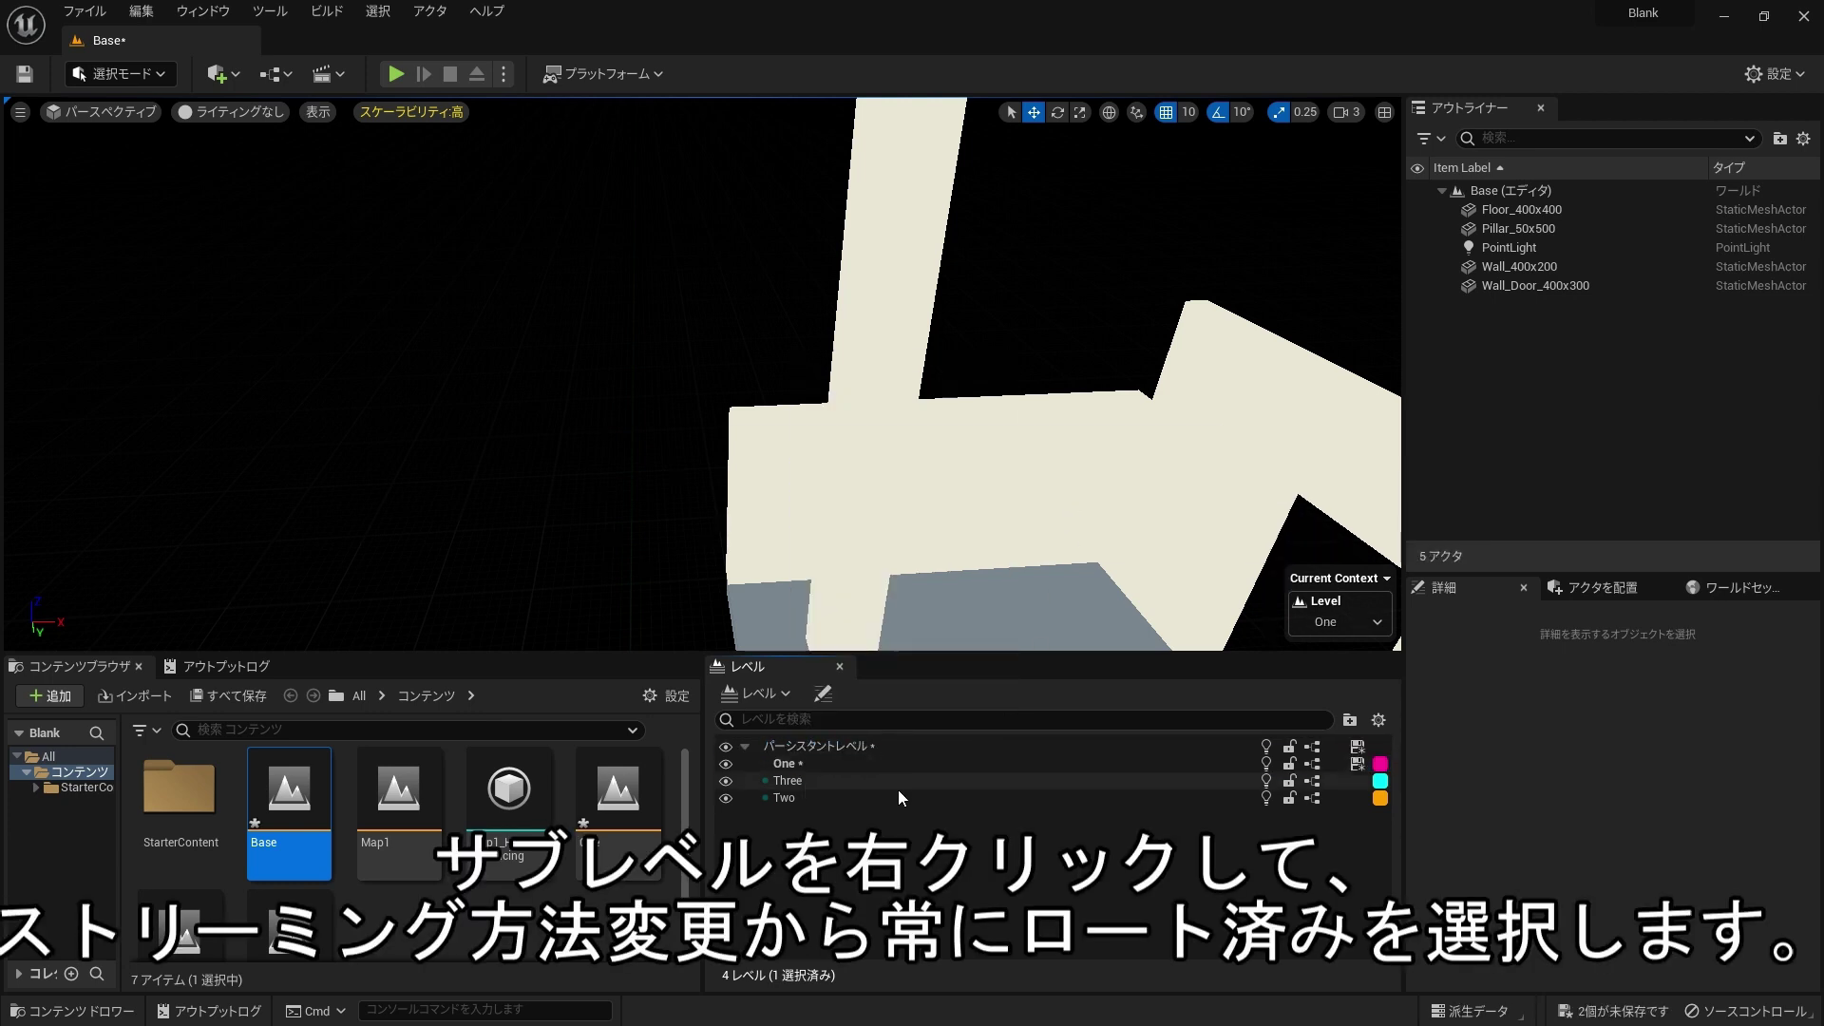
right_click(835, 778)
mouse_move(973, 498)
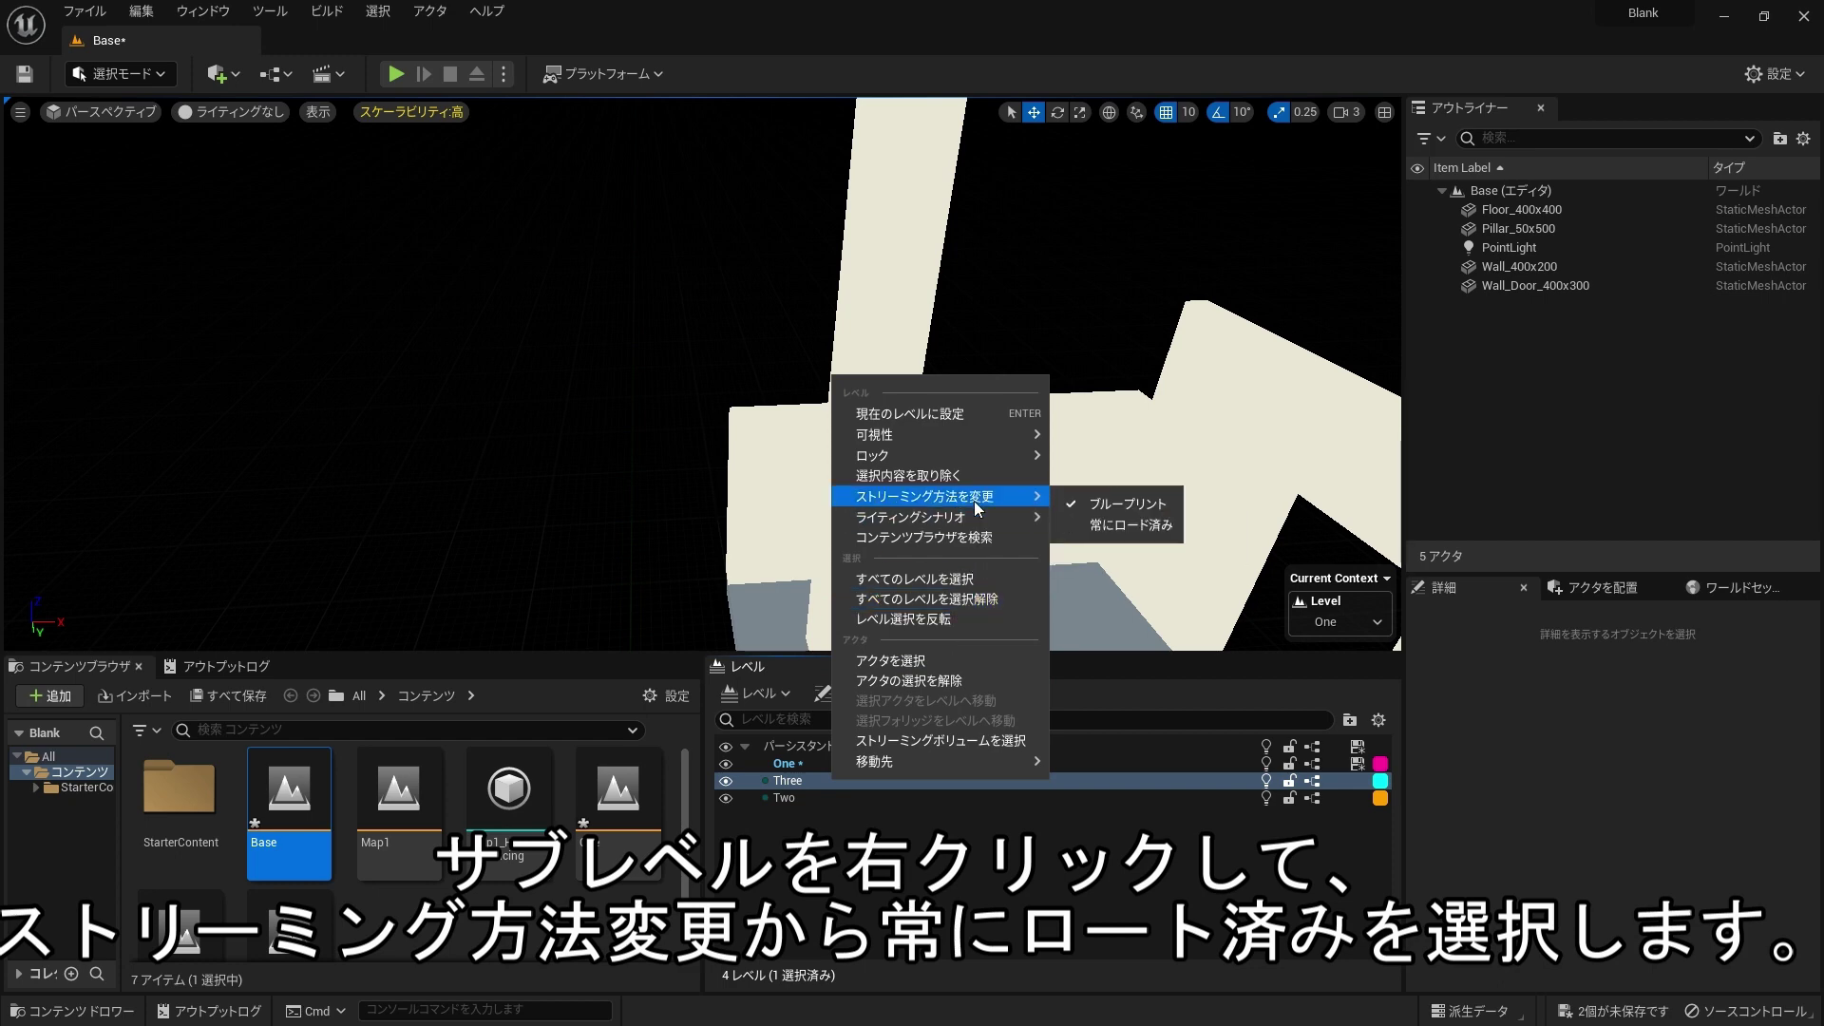
click(1109, 521)
Step: Change the streaming method of sub-level Two to Always Loaded and save the Base level
click(822, 797)
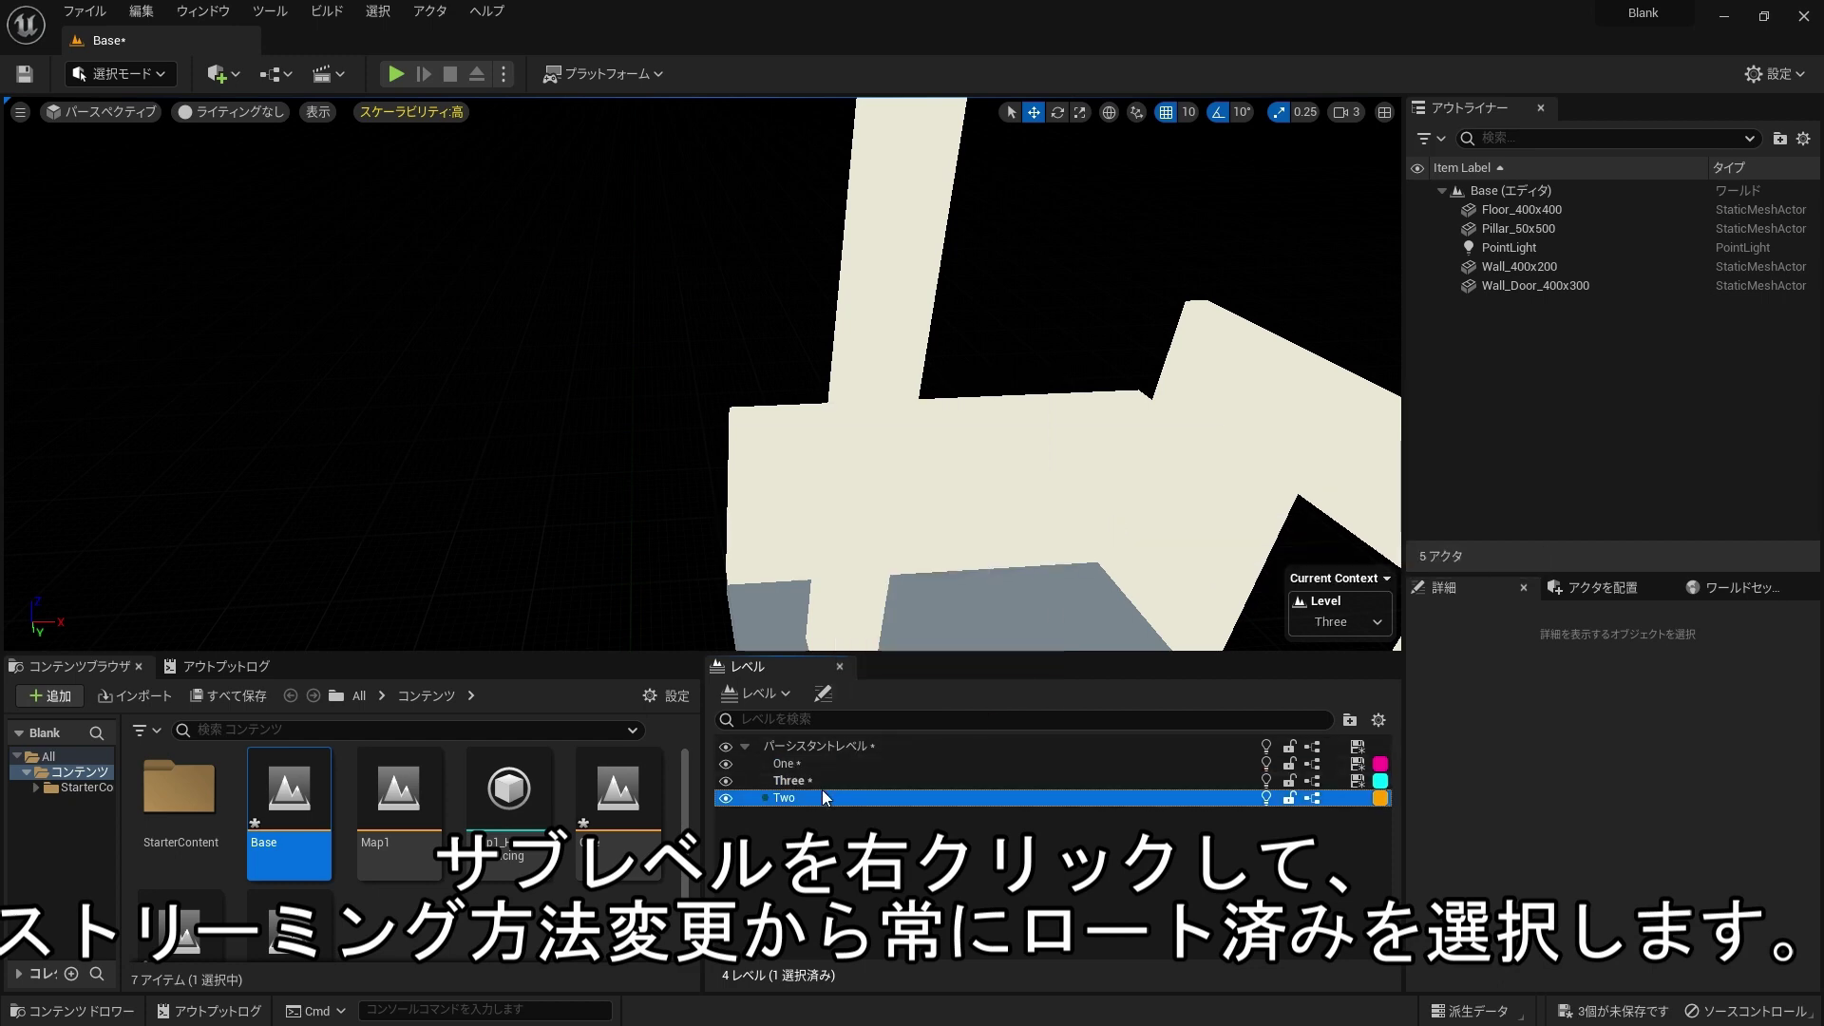
right_click(822, 797)
mouse_move(993, 507)
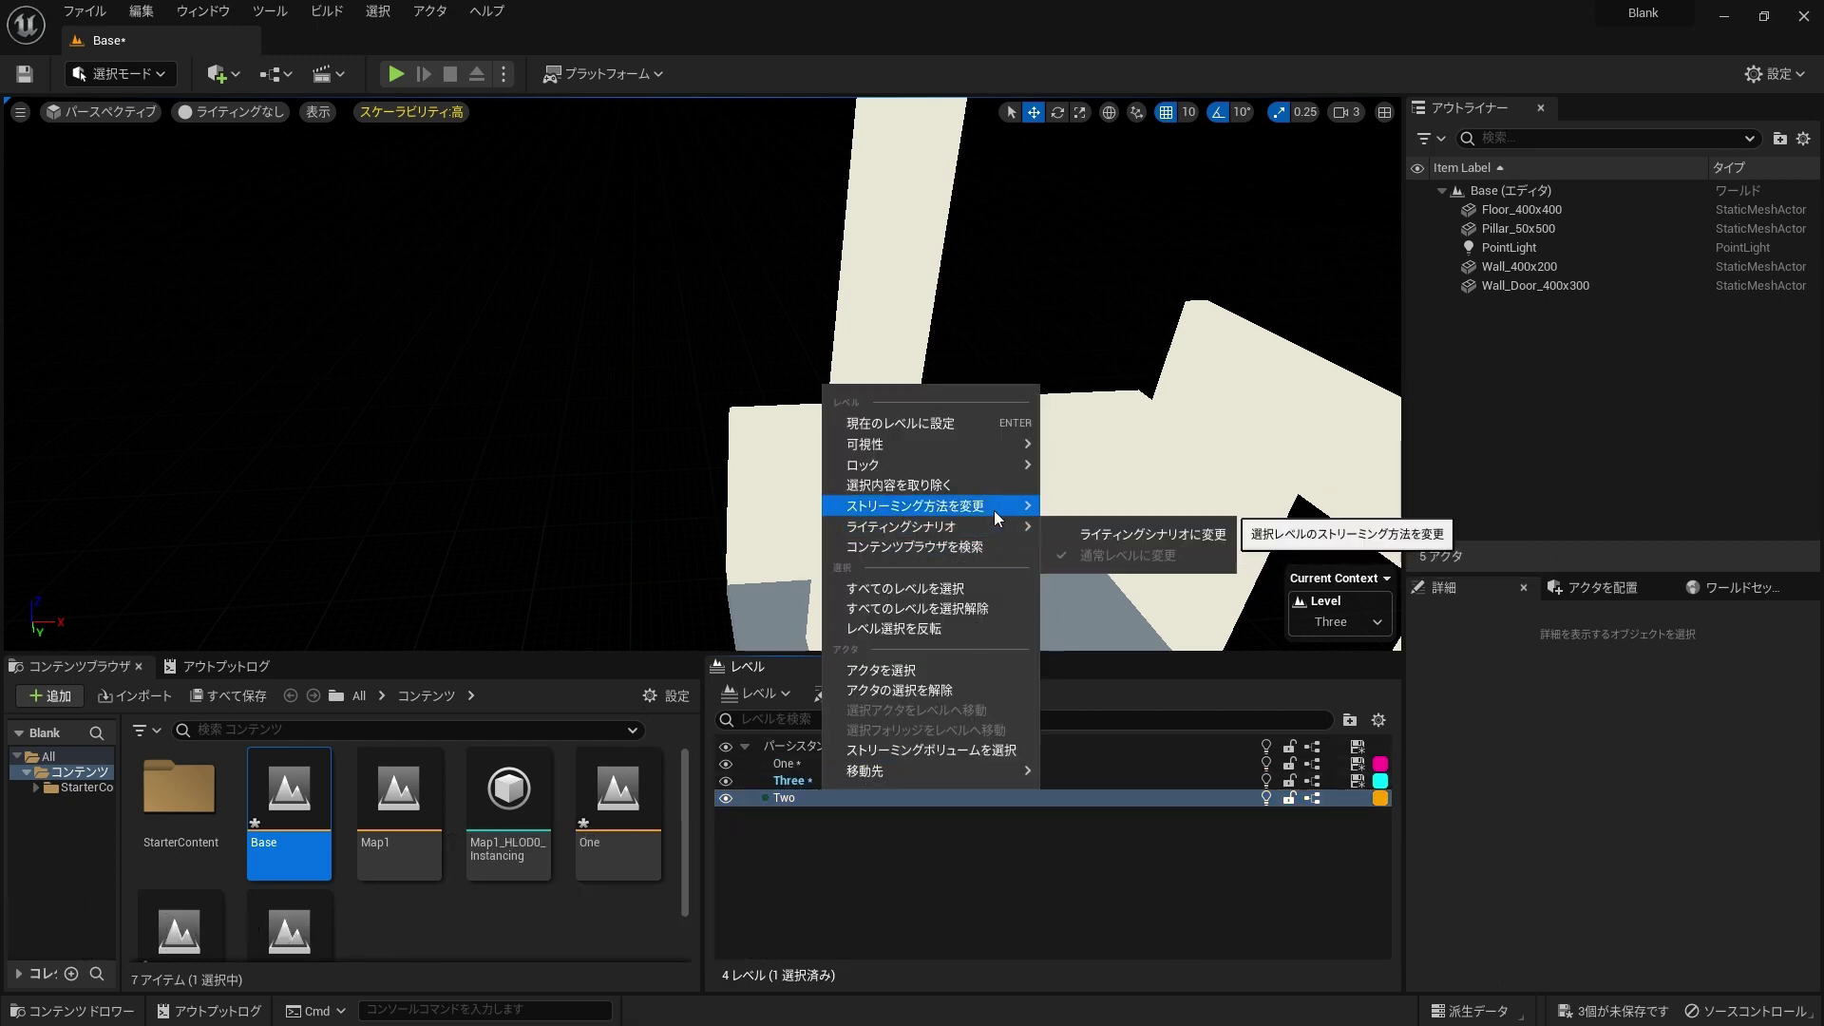
click(1116, 534)
key(ctrl+s)
click(857, 779)
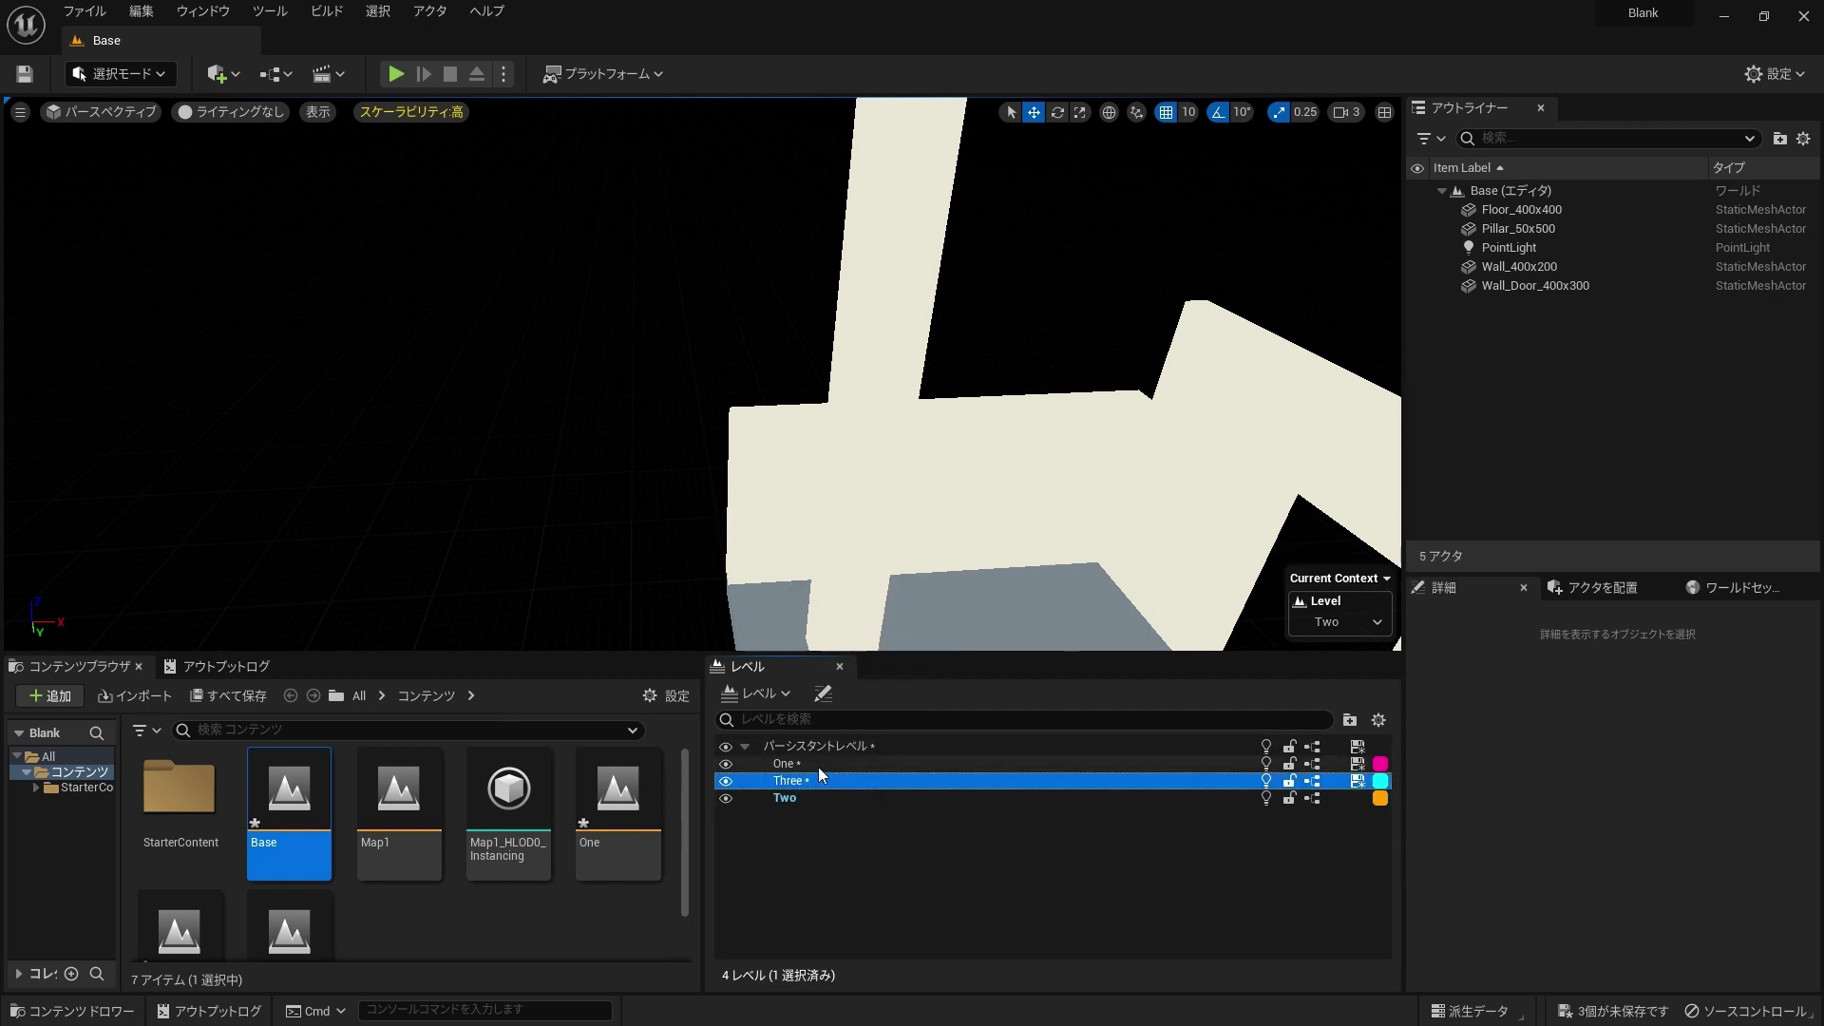
click(814, 765)
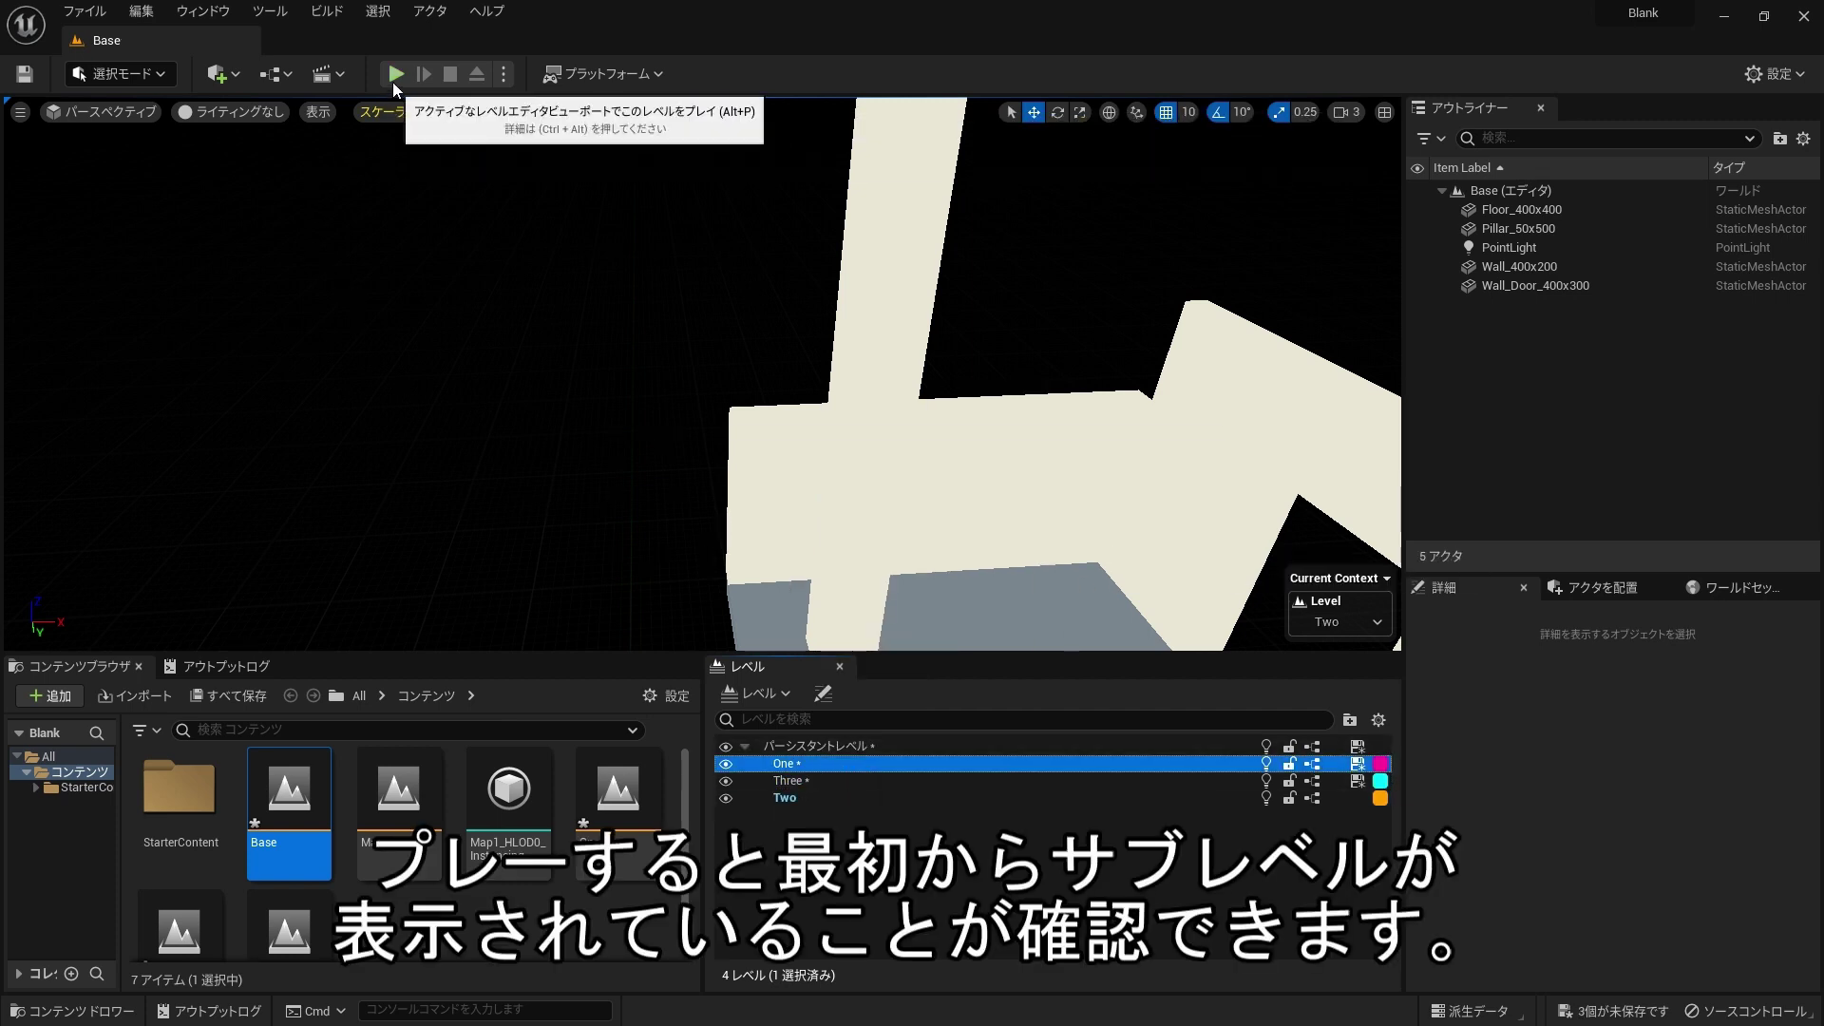
Step: Play-test the Base level several times with its sub-levels set to Always Loaded
click(393, 81)
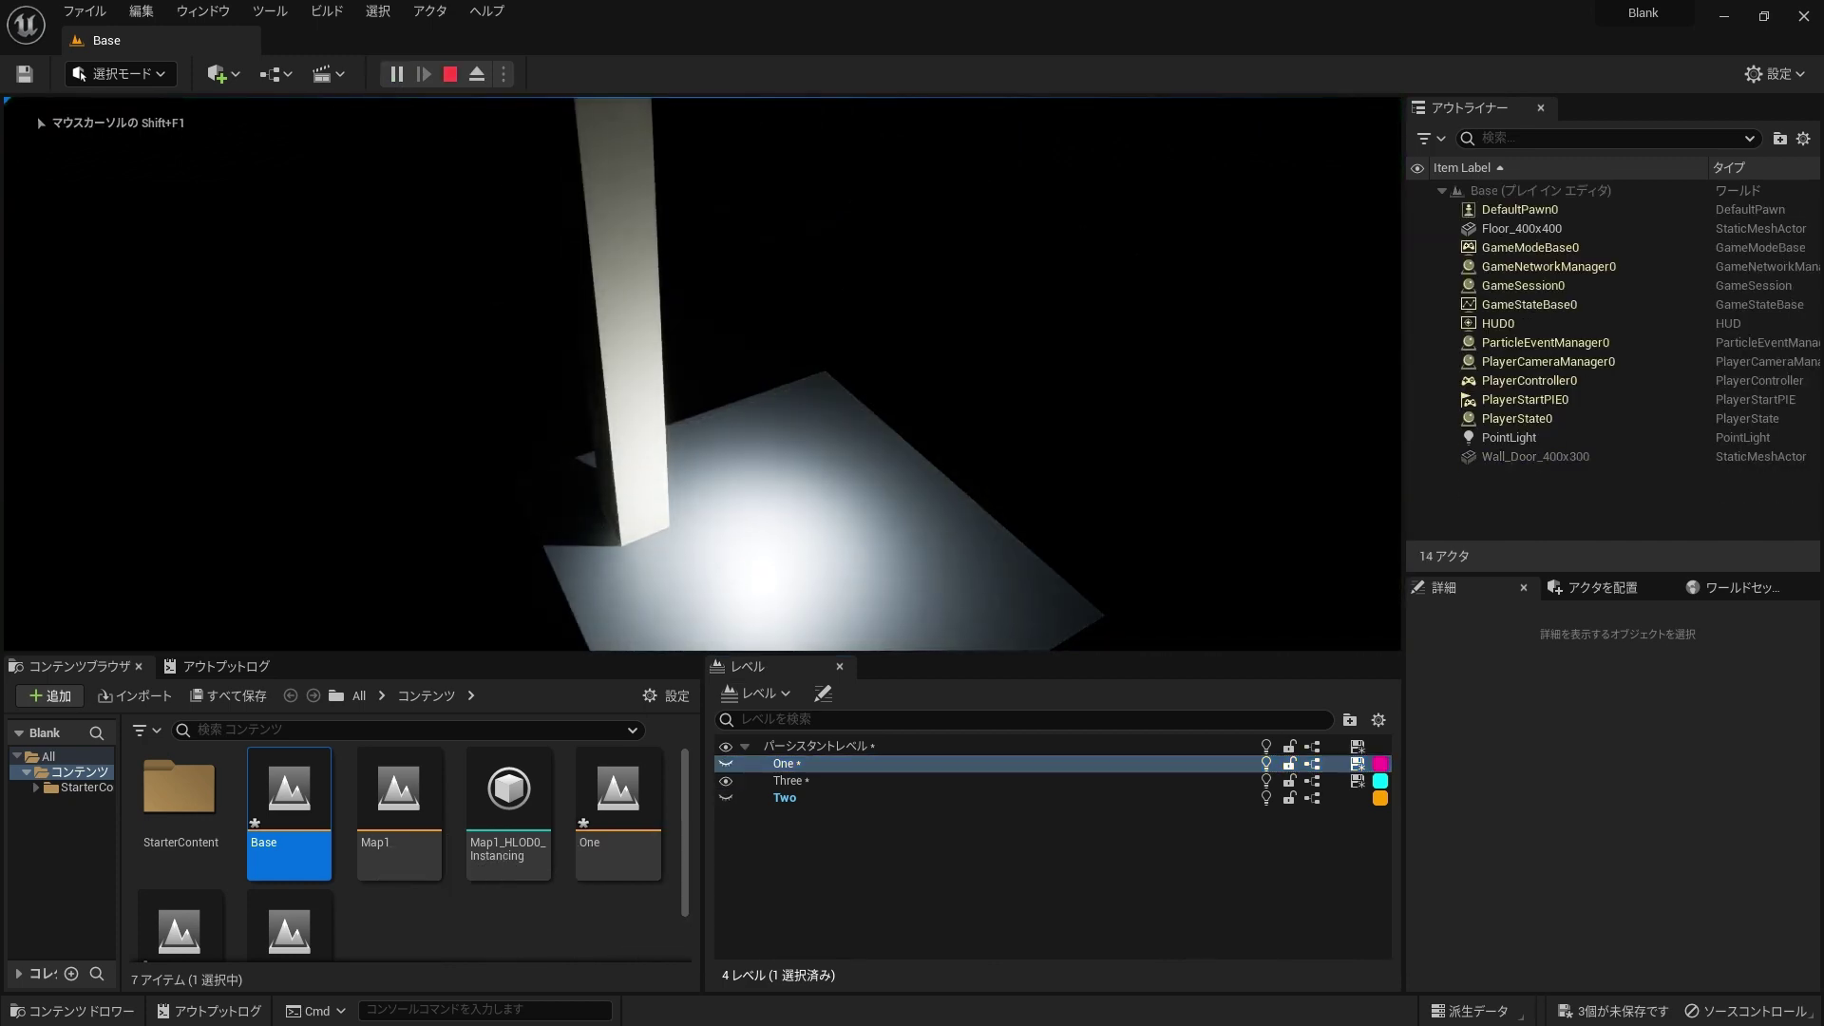
key(Escape)
key(alt+p)
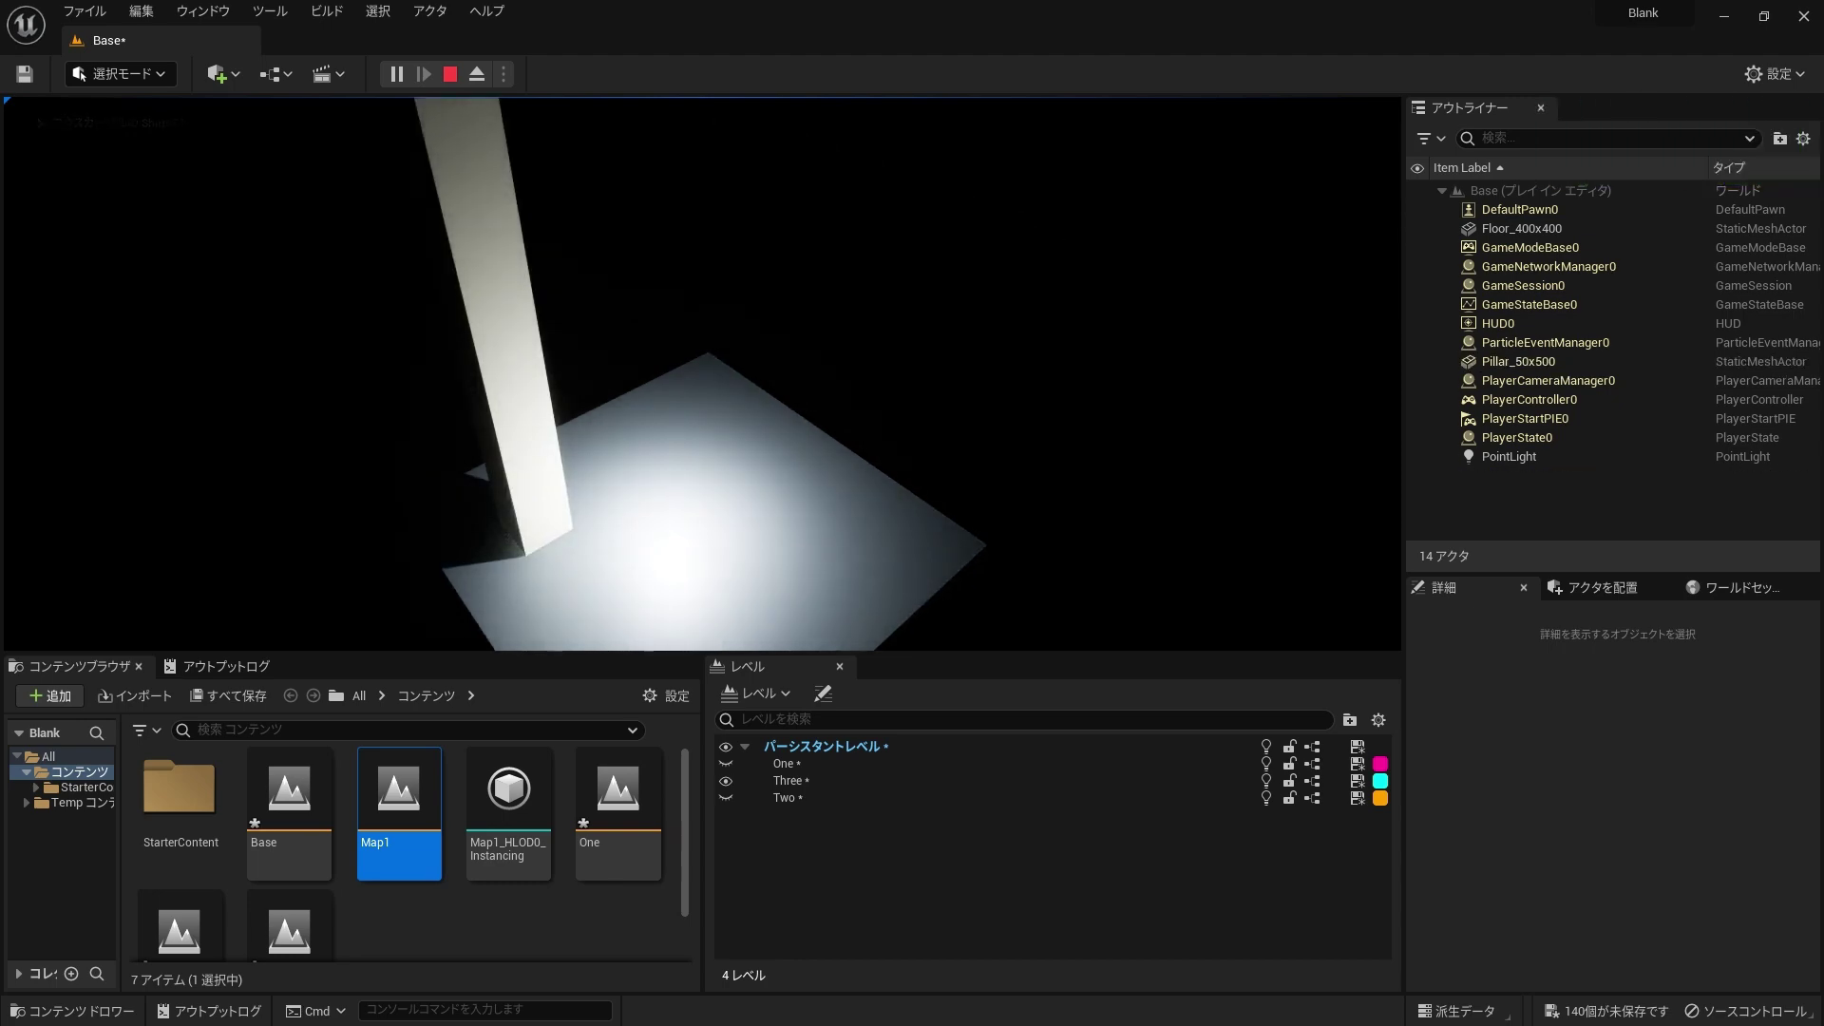
key(Escape)
key(alt+p)
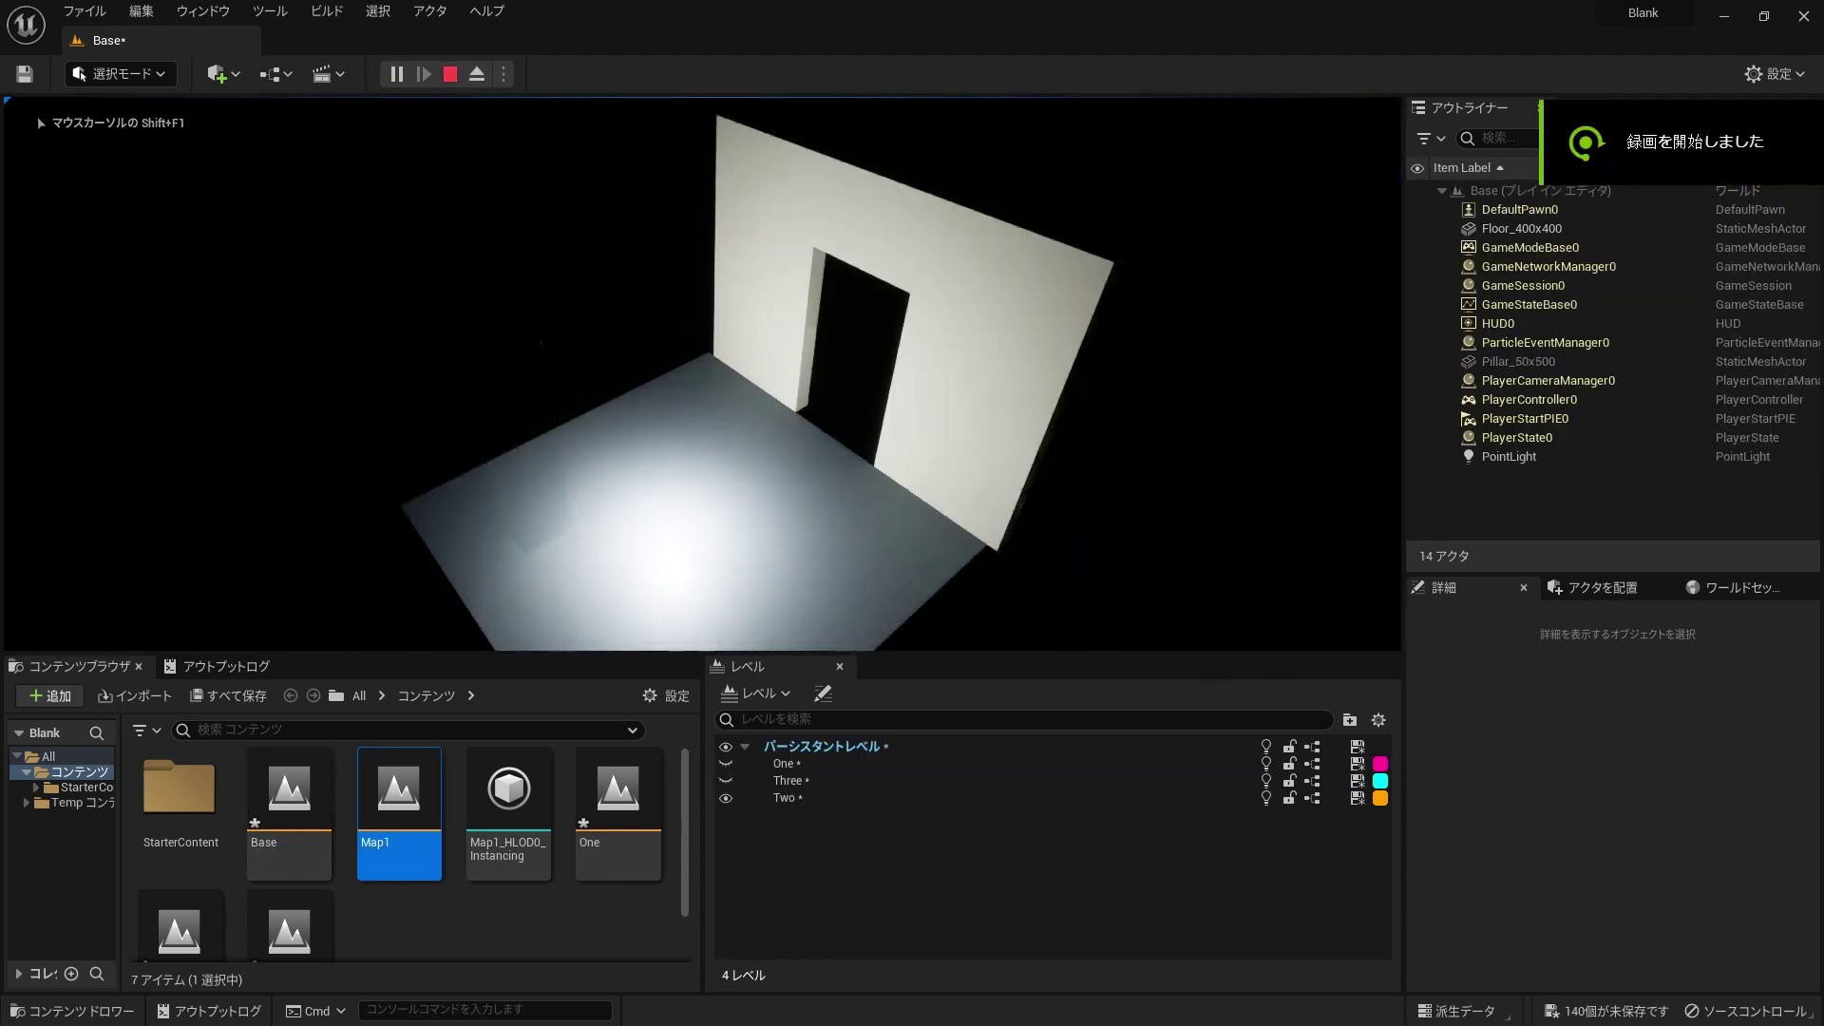
key(Escape)
Step: Play the Base level again and switch between the always-loaded sub-levels One, Two and Three with number keys 1, 2 and 3
click(389, 82)
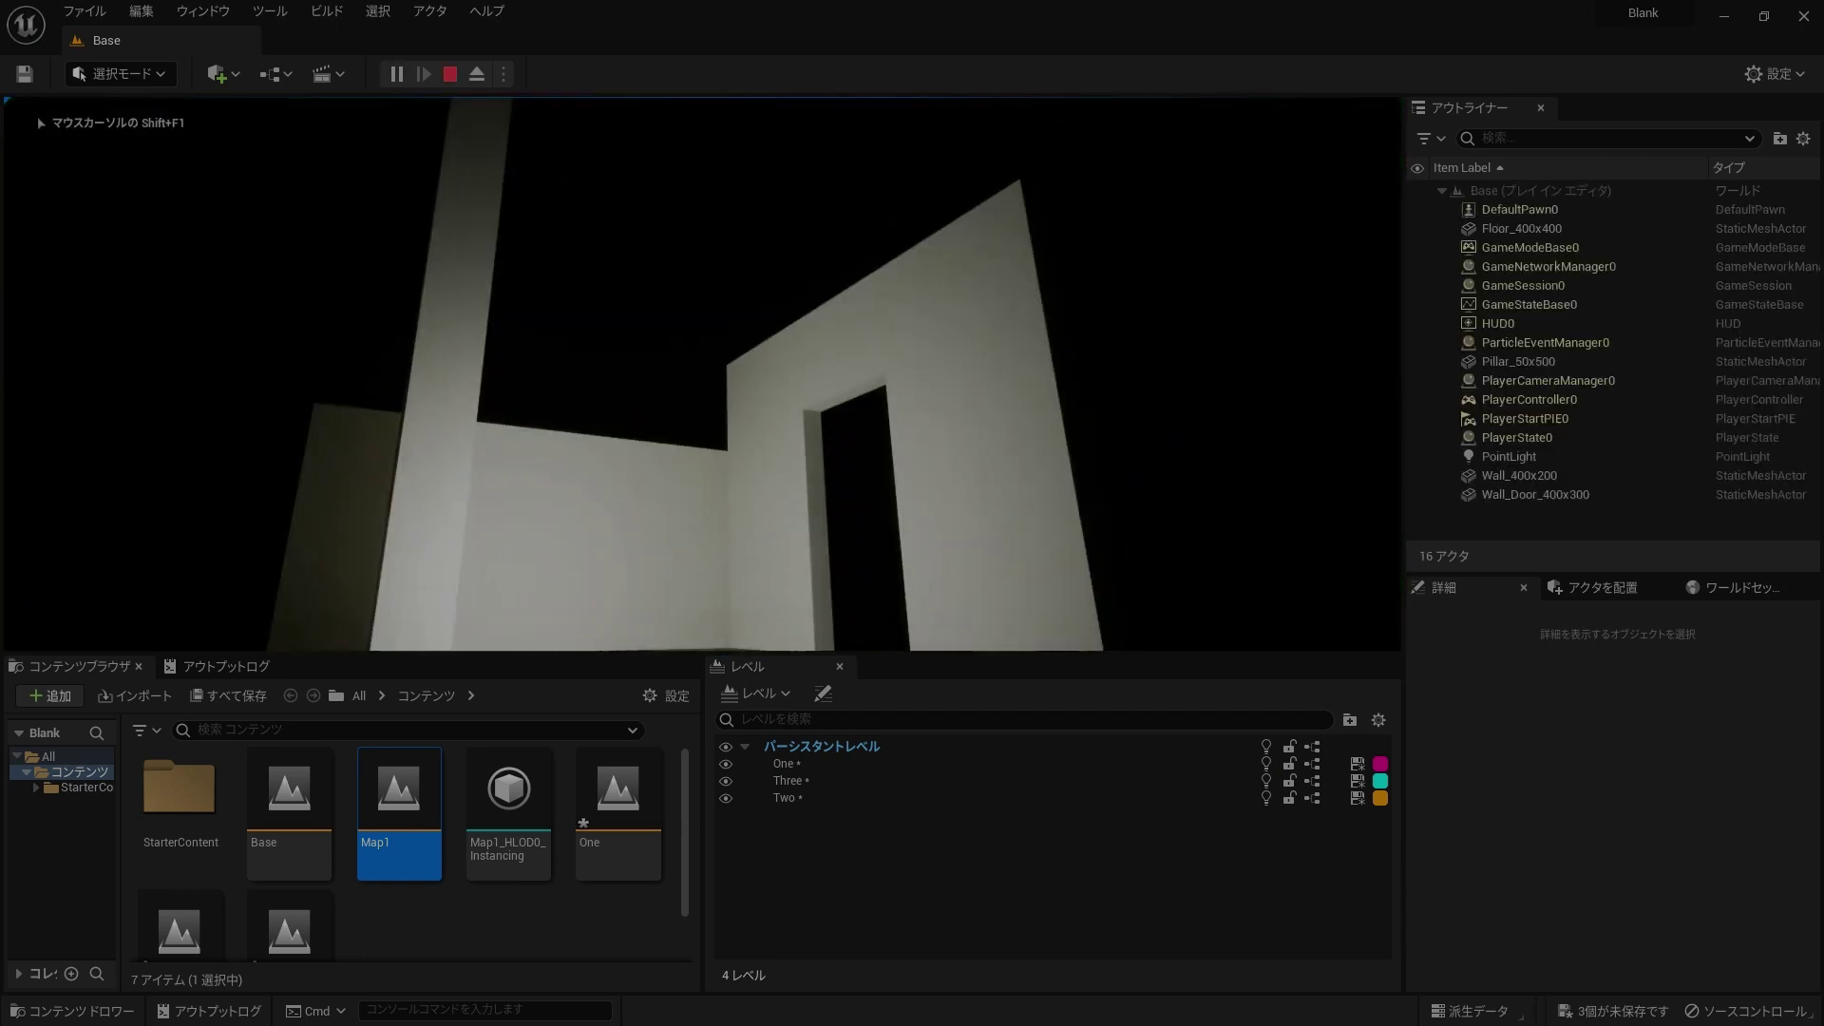
key(1)
key(2)
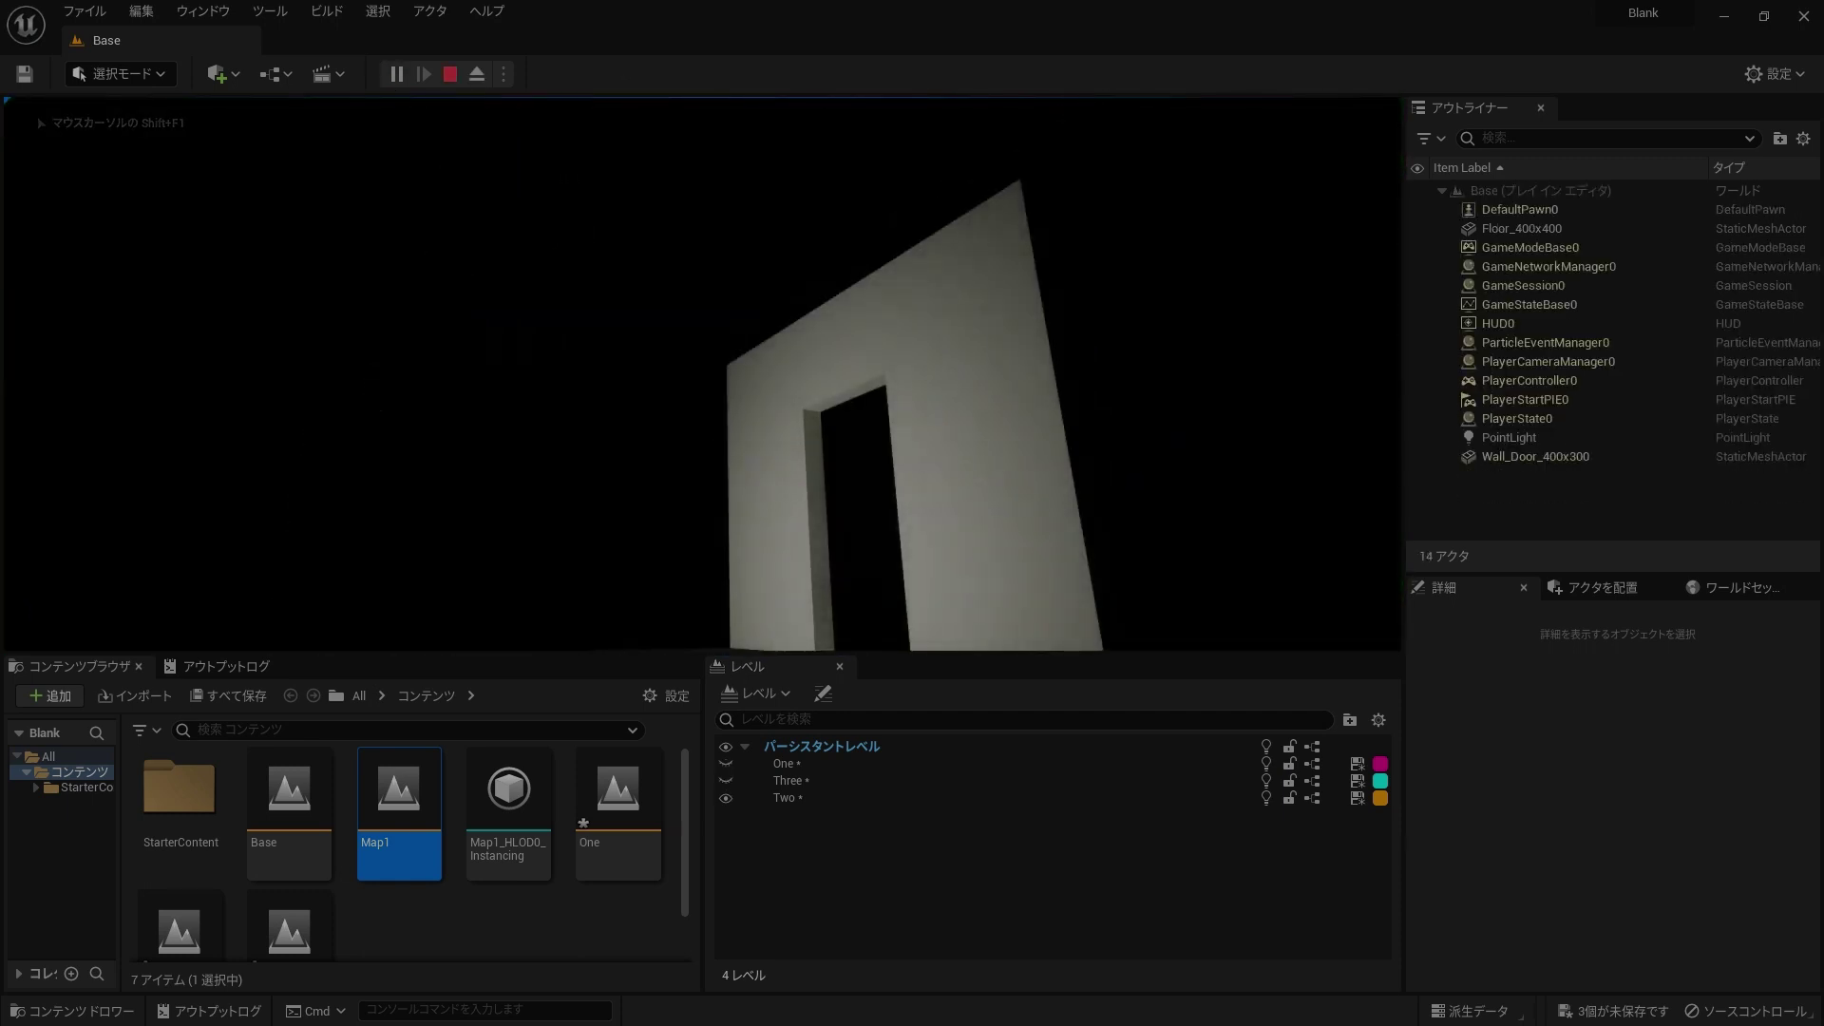
key(1)
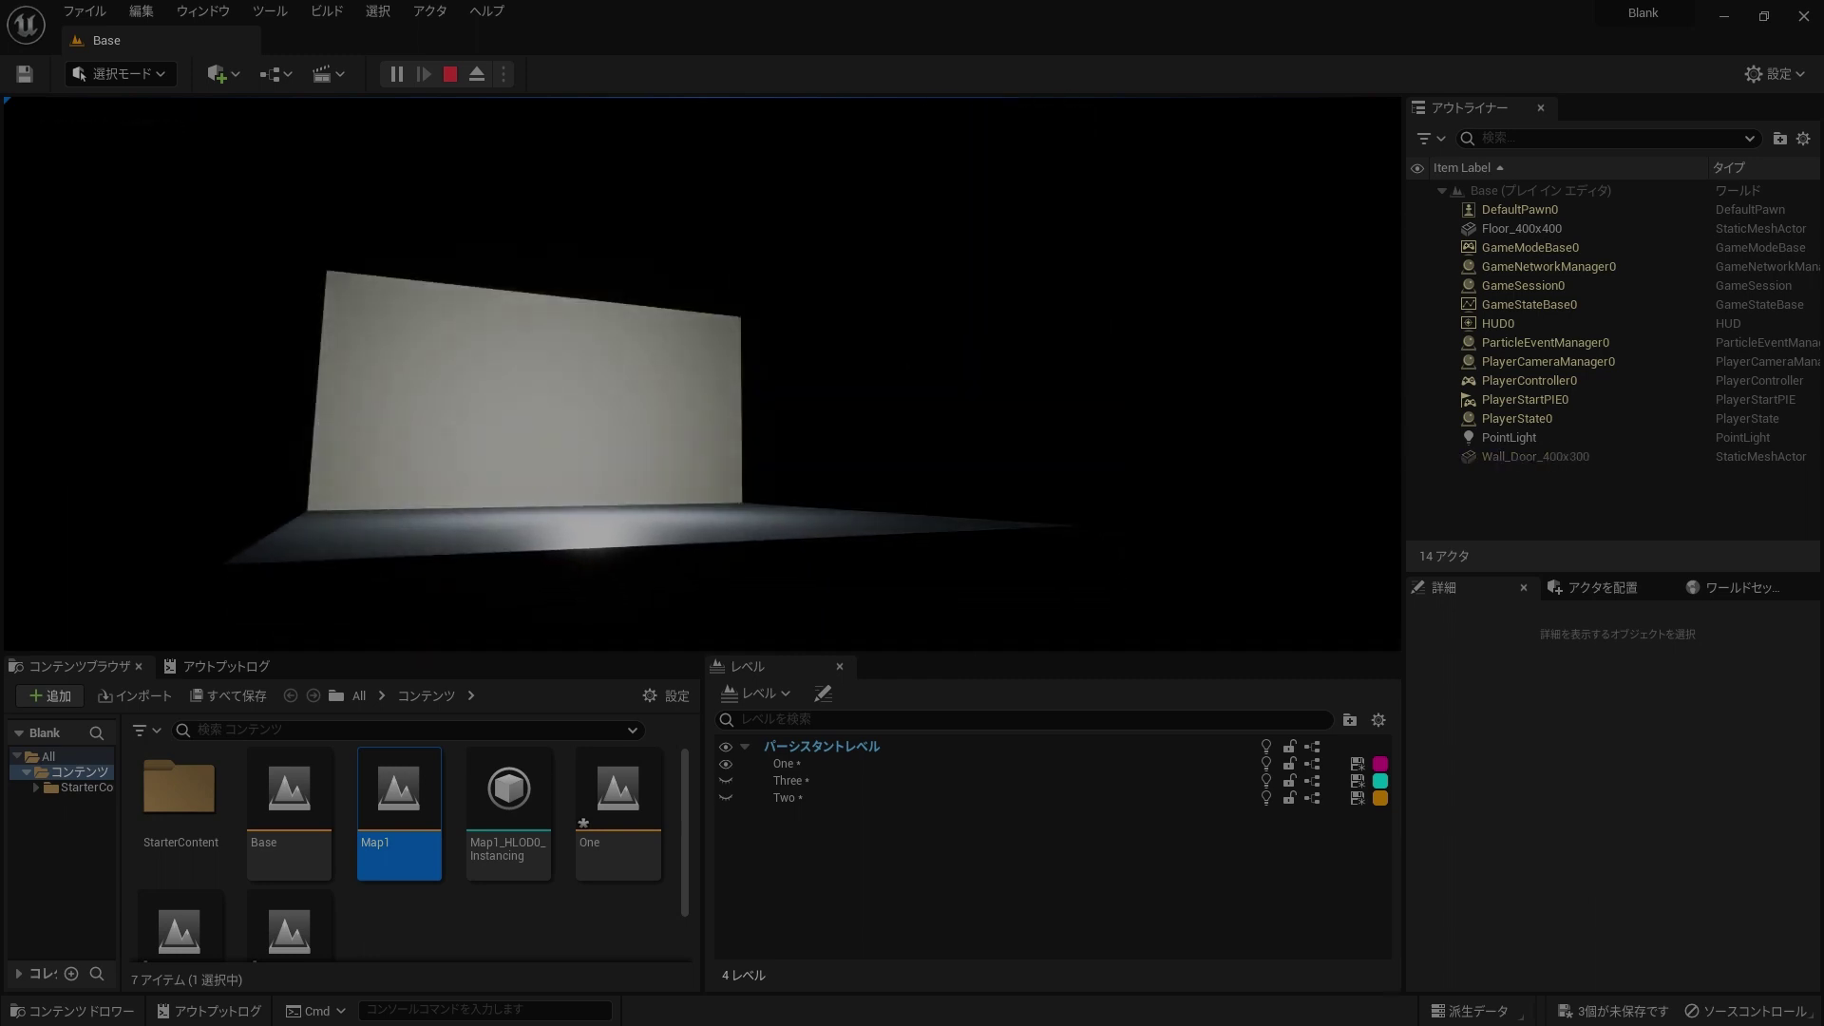
key(2)
key(3)
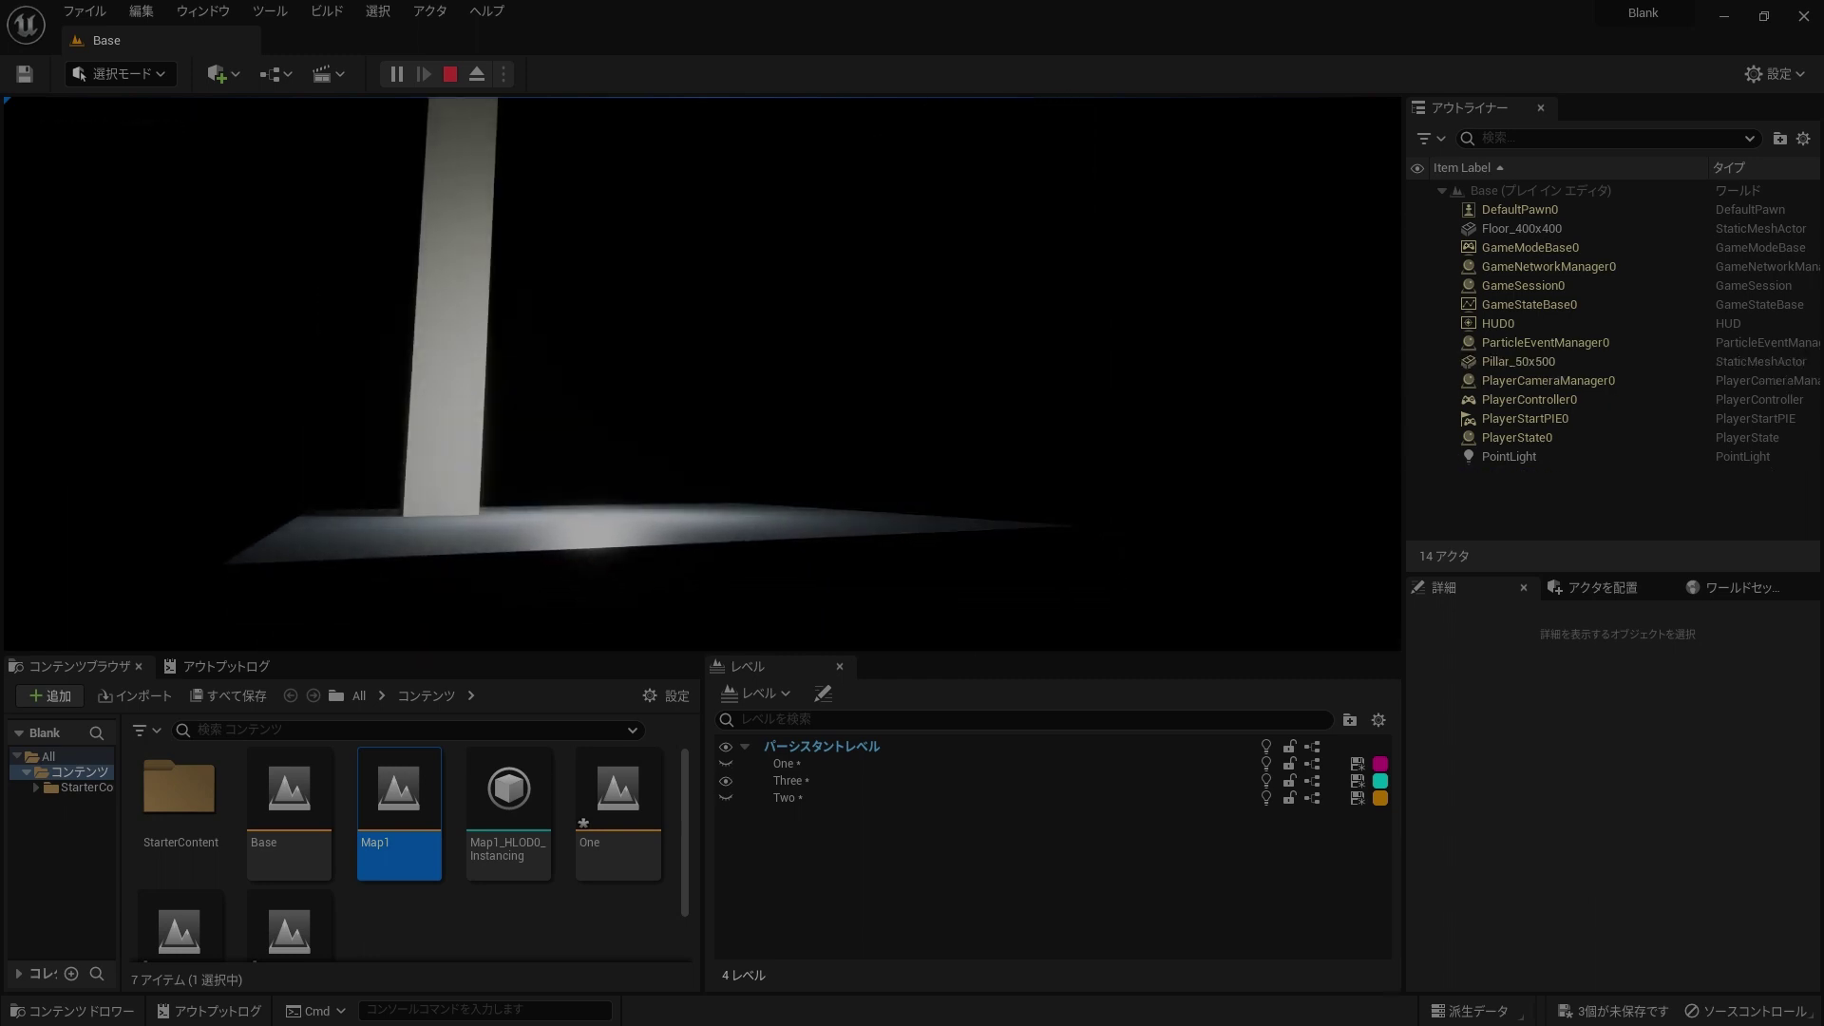